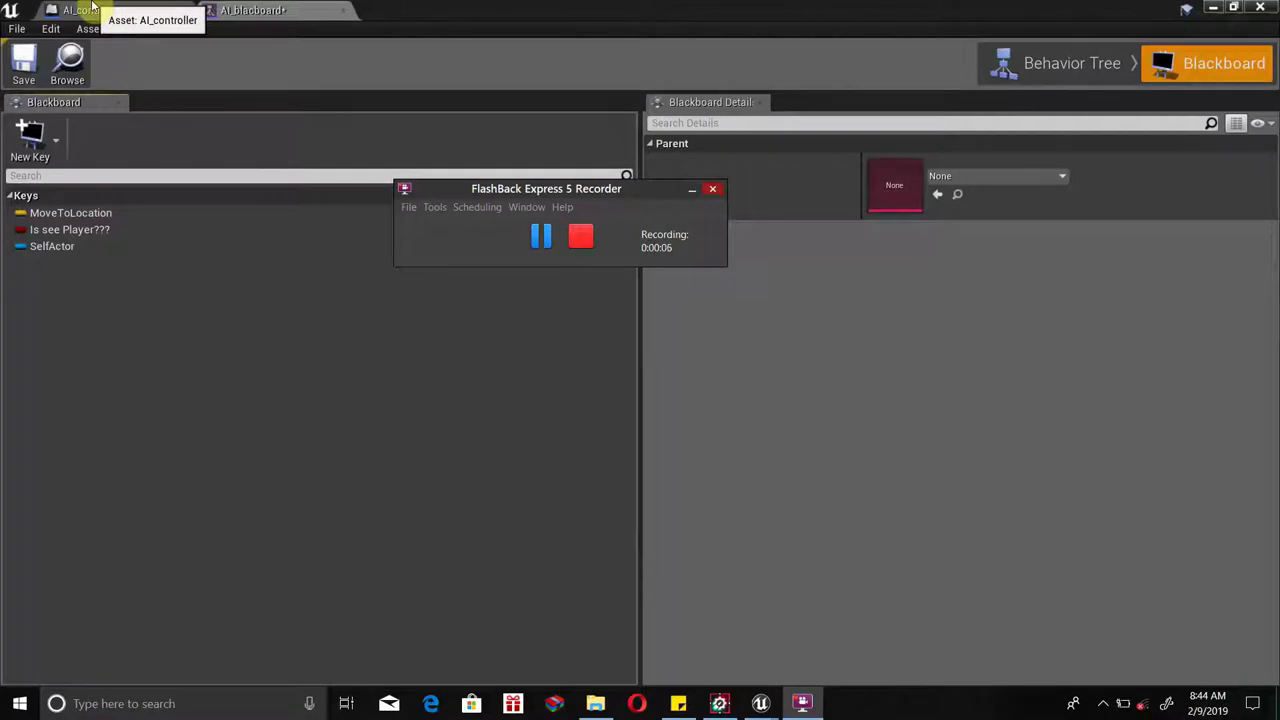
Bring up the AI_controller tab, then minimize the blueprint editor to reach ThirdPersonExampleMap.
left_click(93, 7)
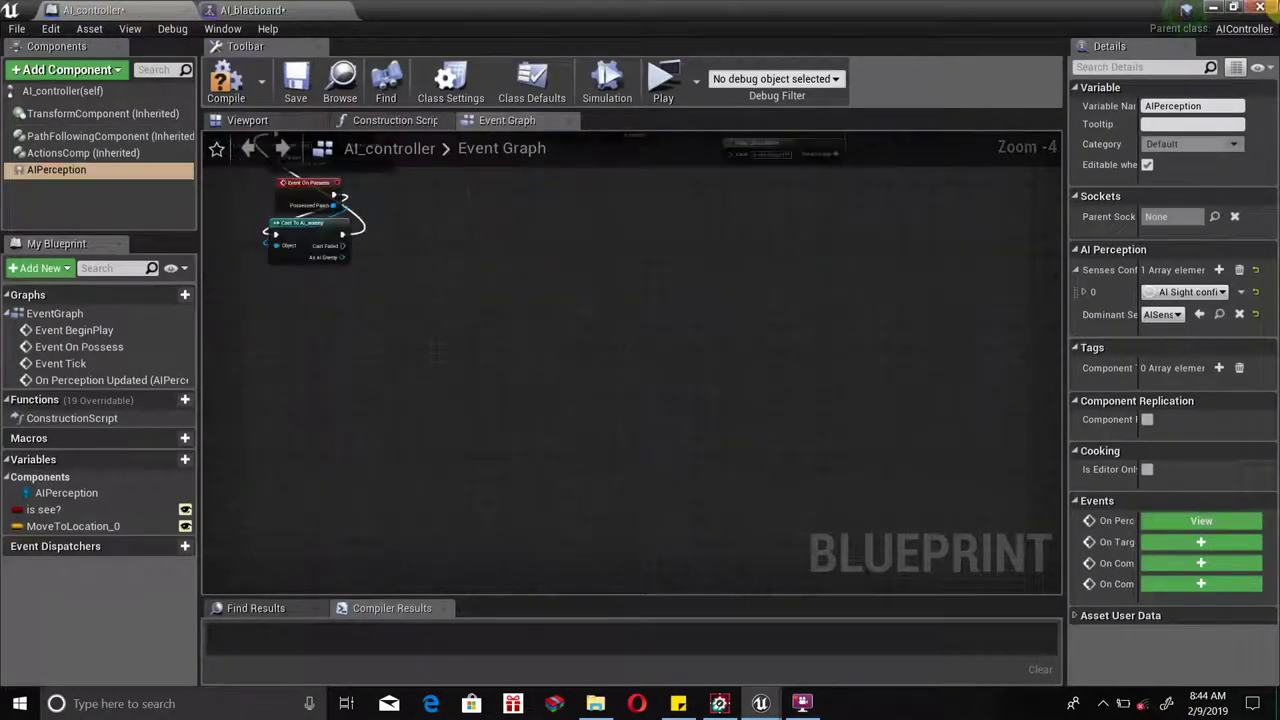
left_click(1213, 7)
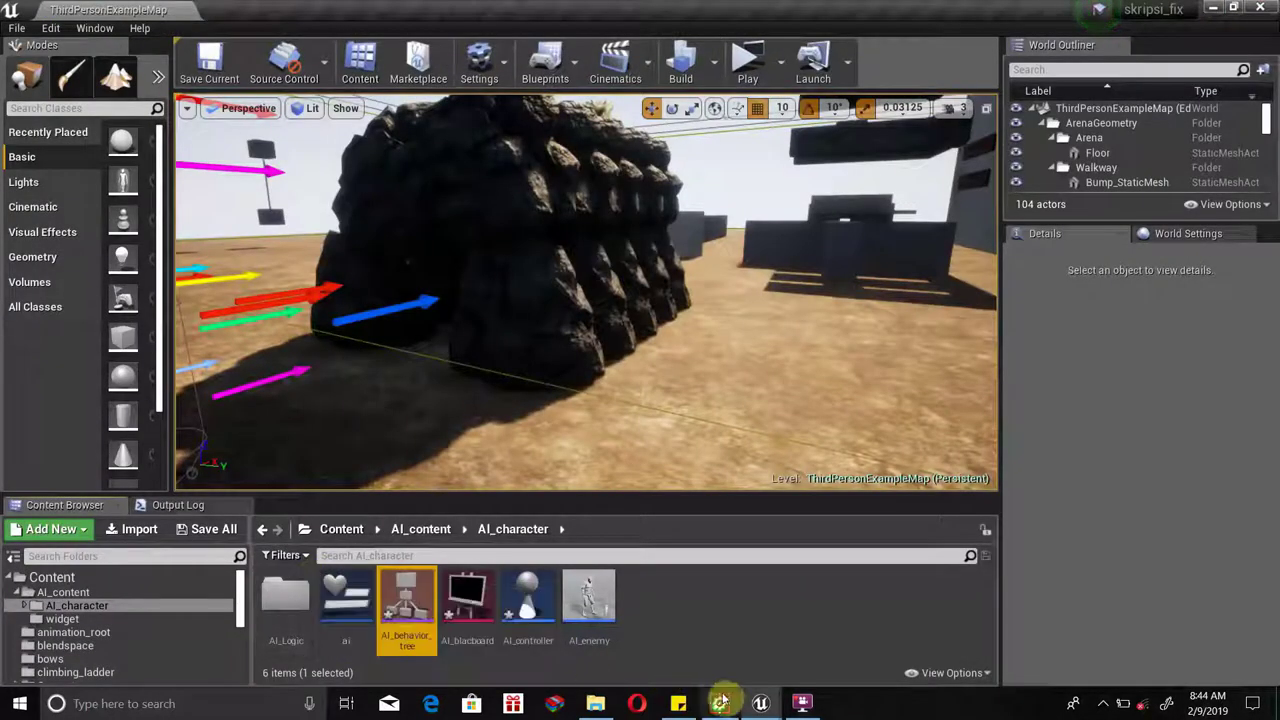
Deselect AI_behavior_tree, enlarge the Content Browser, and reopen the AI_controller blueprint.
left_click(723, 642)
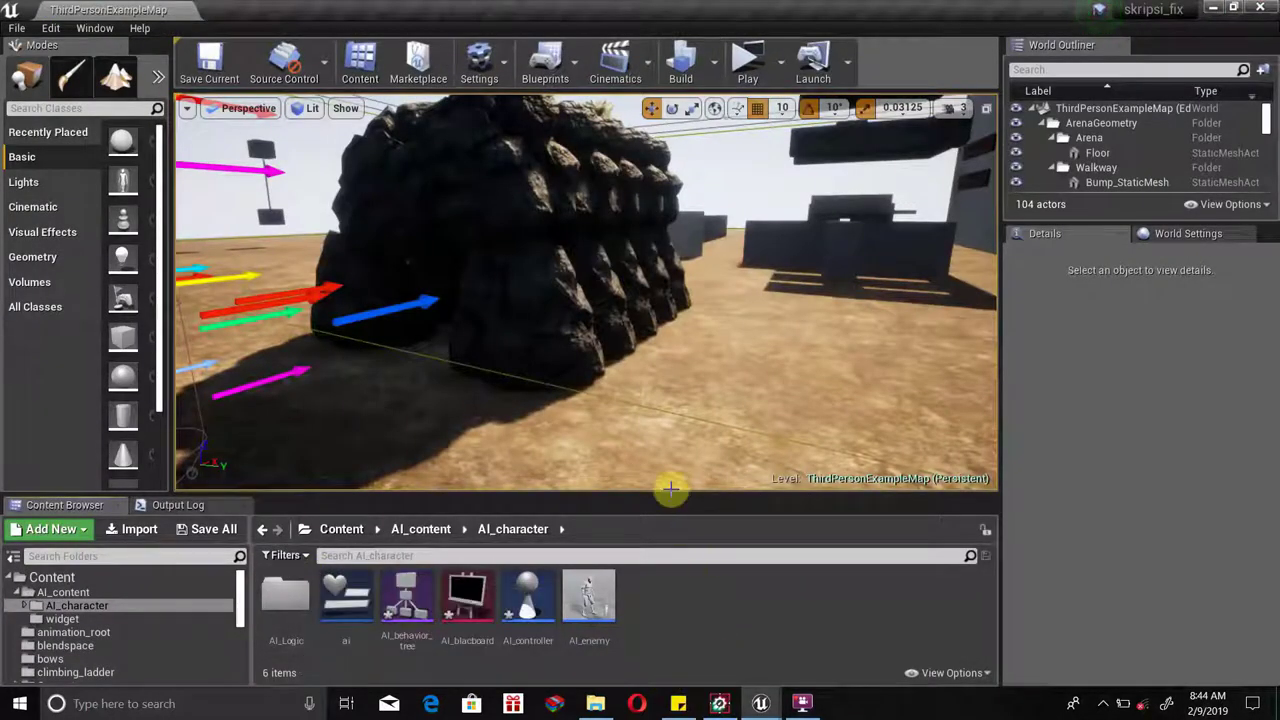
left_click_drag(660, 495, 660, 480)
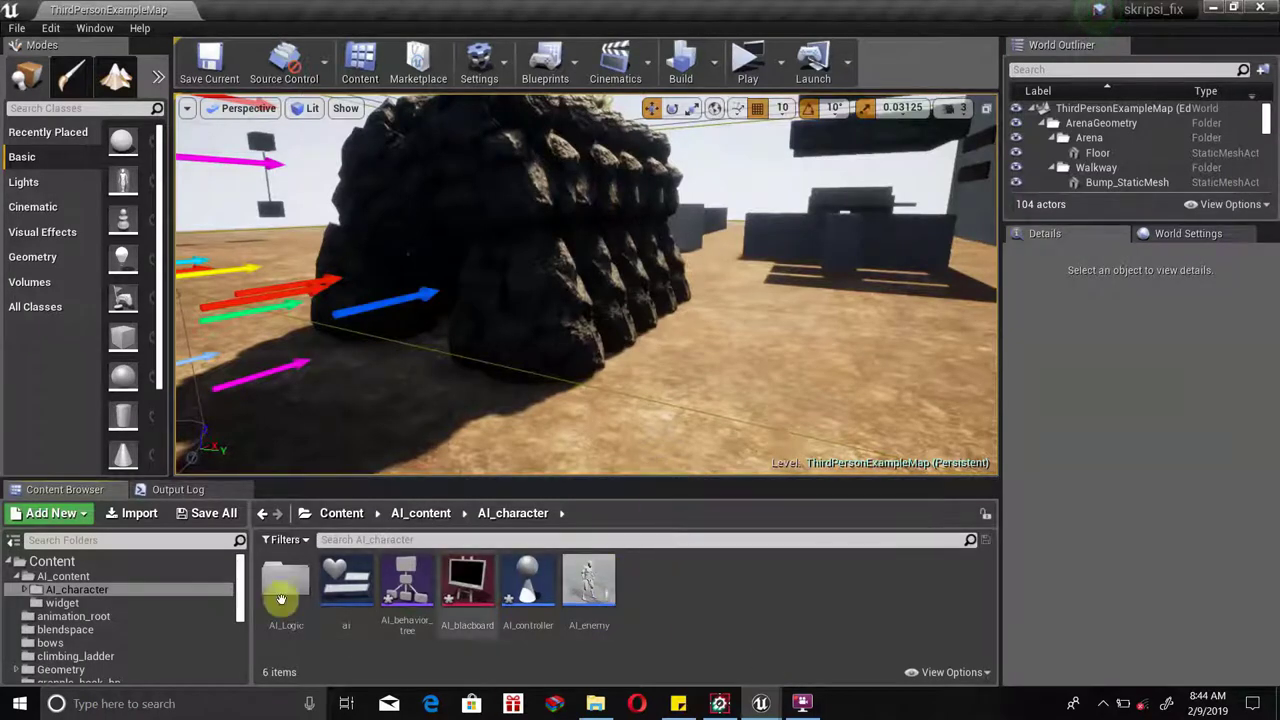
mouse_move(510, 580)
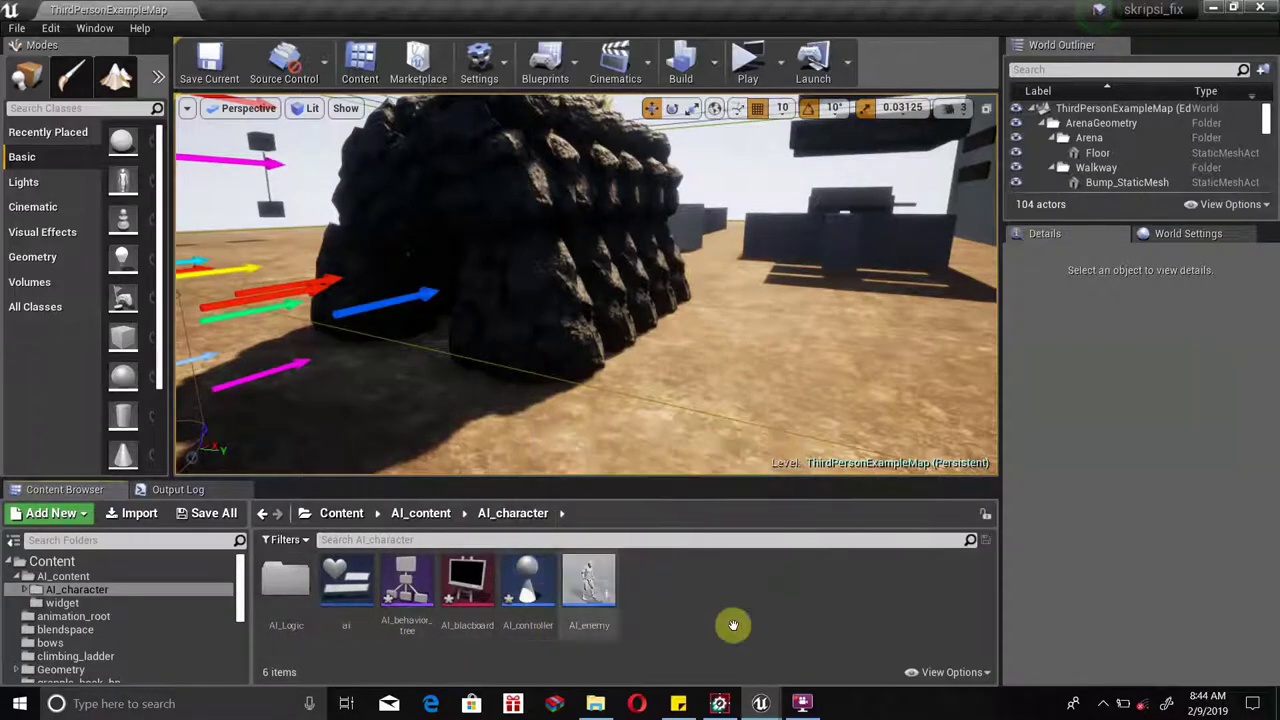
double_click(535, 587)
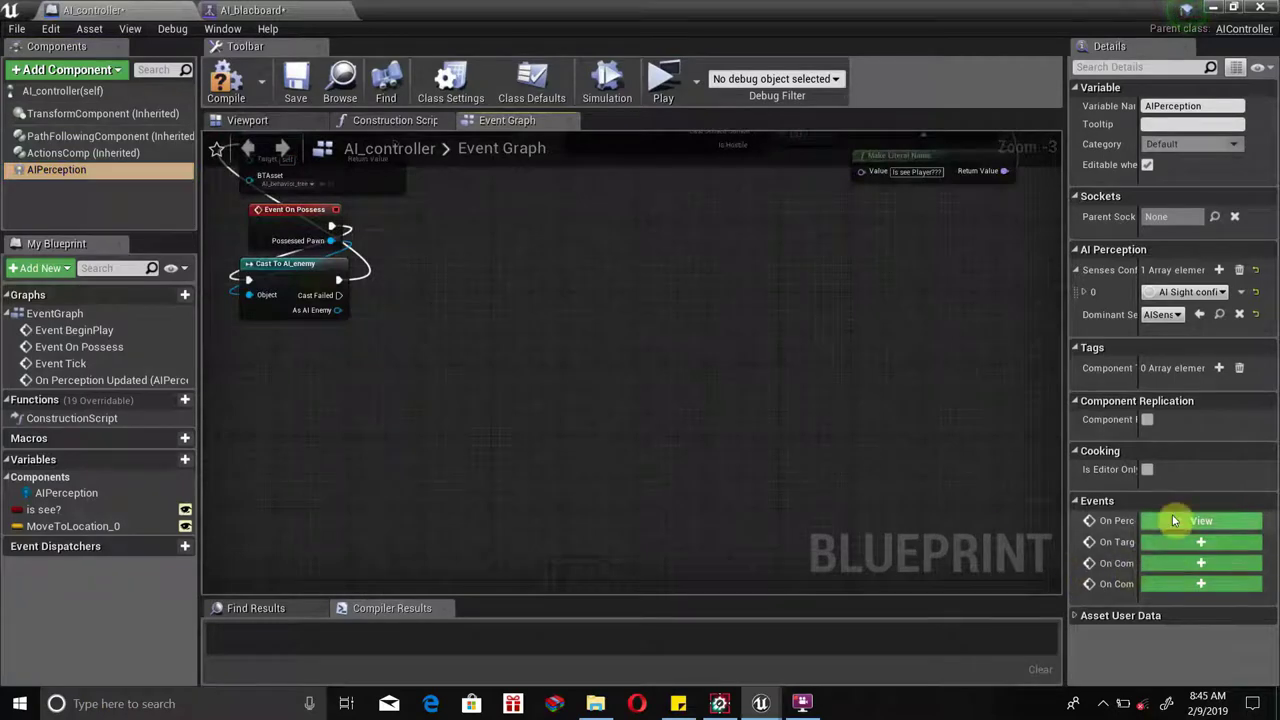
Add the AIPerception On Target Perception Updated event from Details and frame it in the graph.
left_click(1178, 542)
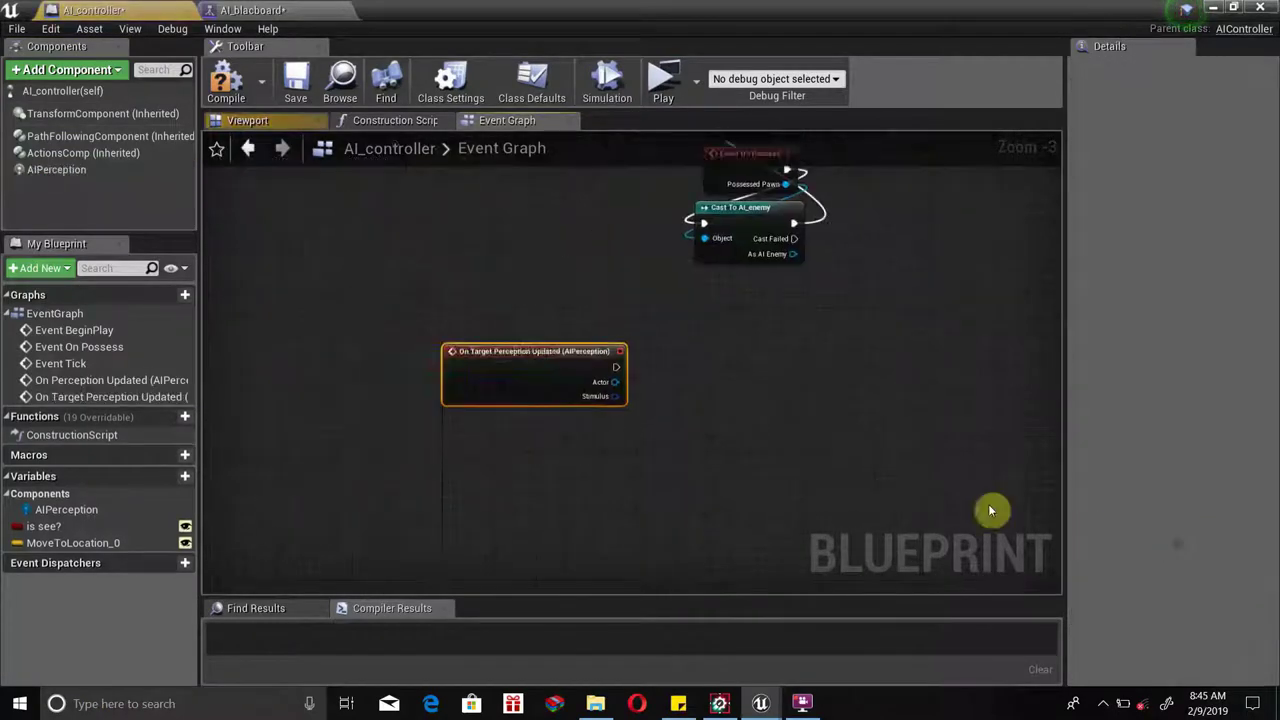
right_click_drag(697, 393, 522, 399)
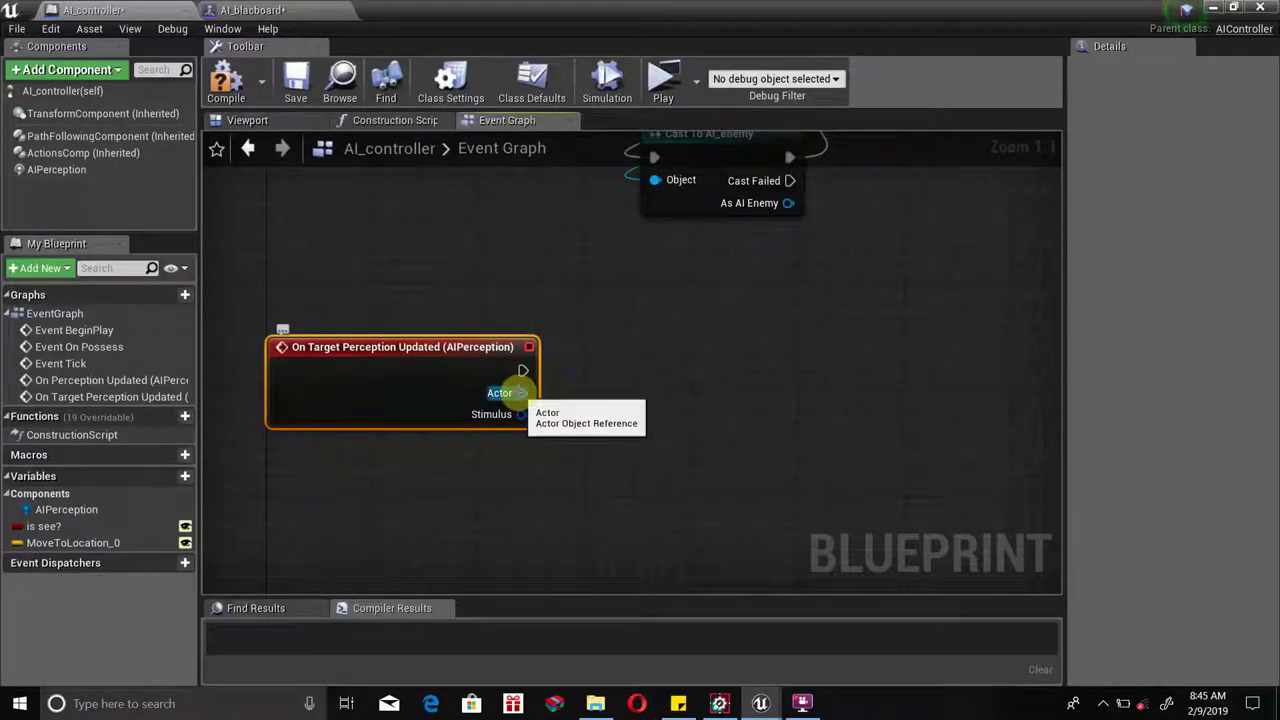
right_click_drag(521, 392, 531, 452)
scroll(586, 394, "down", 1)
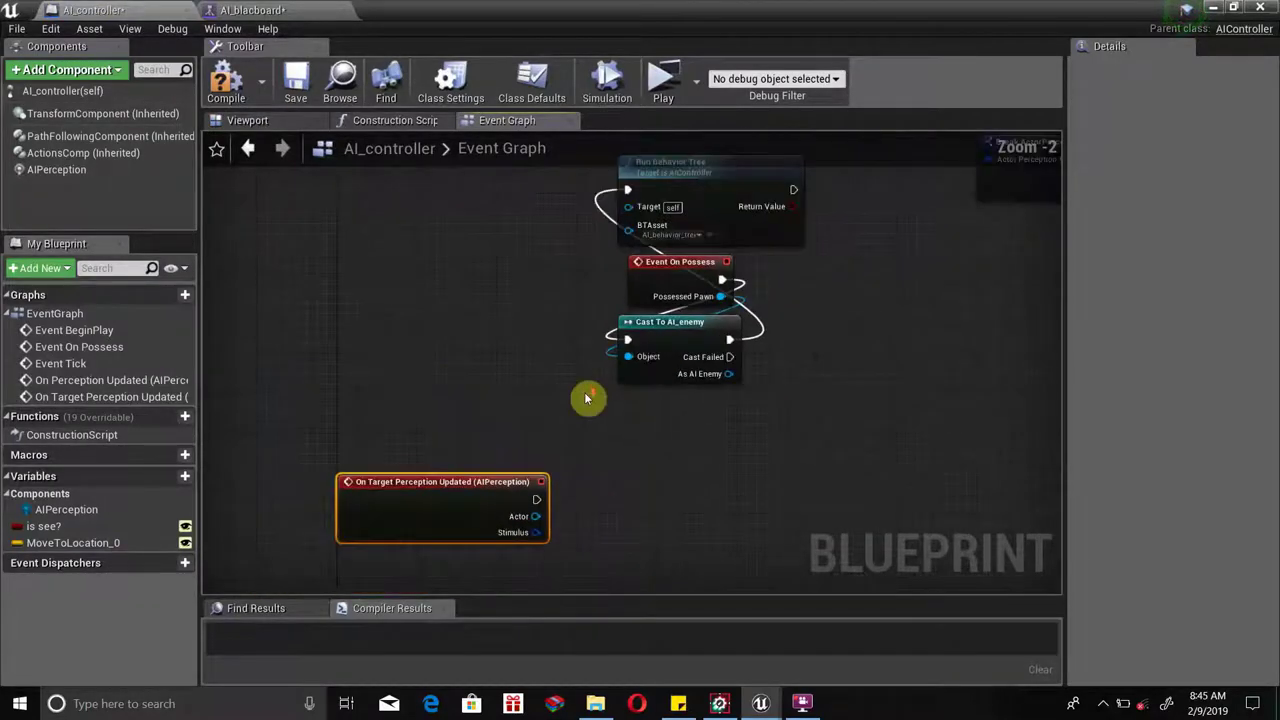
scroll(586, 394, "down", 3)
mouse_move(586, 394)
right_mouse_down()
mouse_move(365, 460)
mouse_move(469, 426)
right_mouse_up()
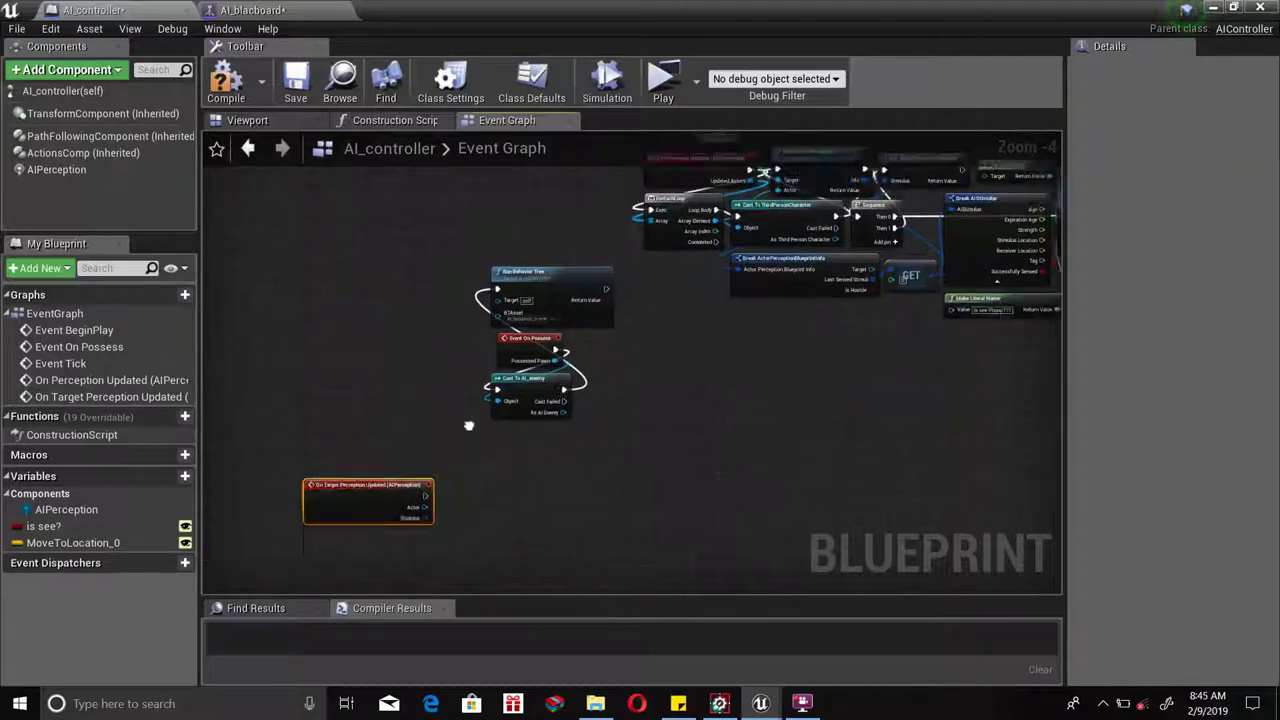
scroll(460, 497, "up", 1)
scroll(484, 491, "up", 2)
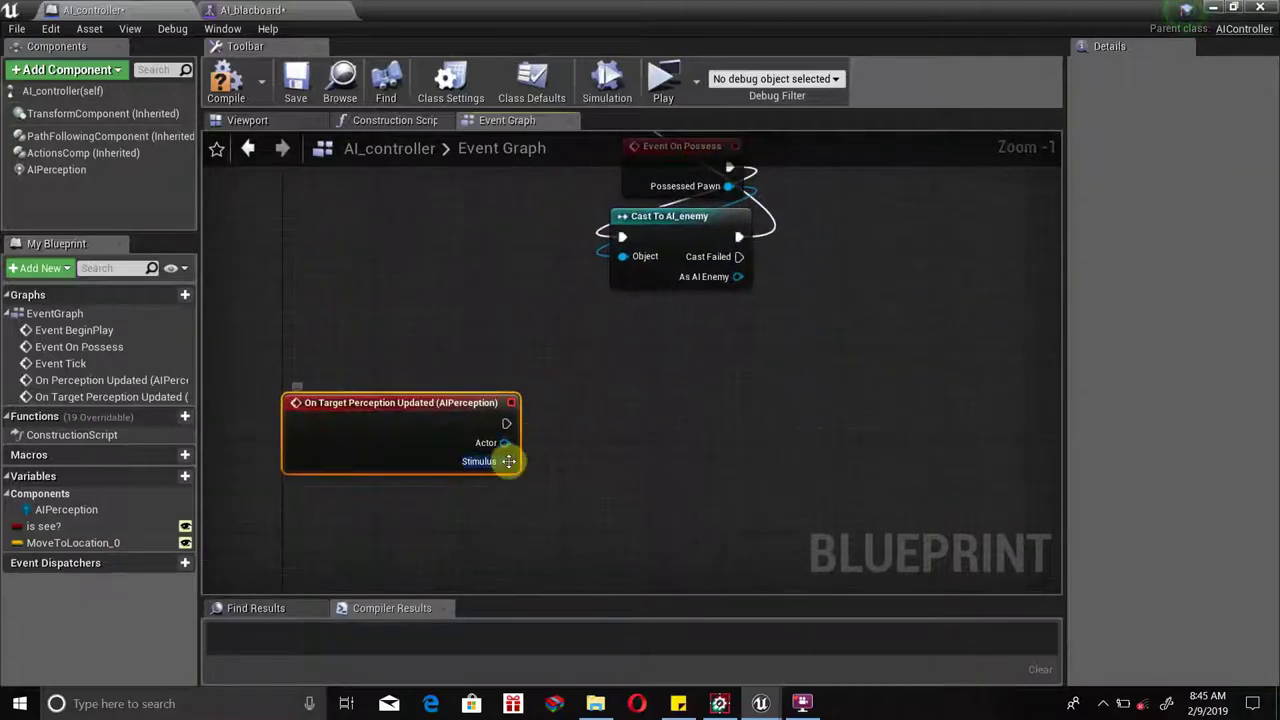
Wire a Break AIStimulus node to Stimulus and expand it to expose Successfully Sensed.
left_click_drag(505, 461, 624, 524)
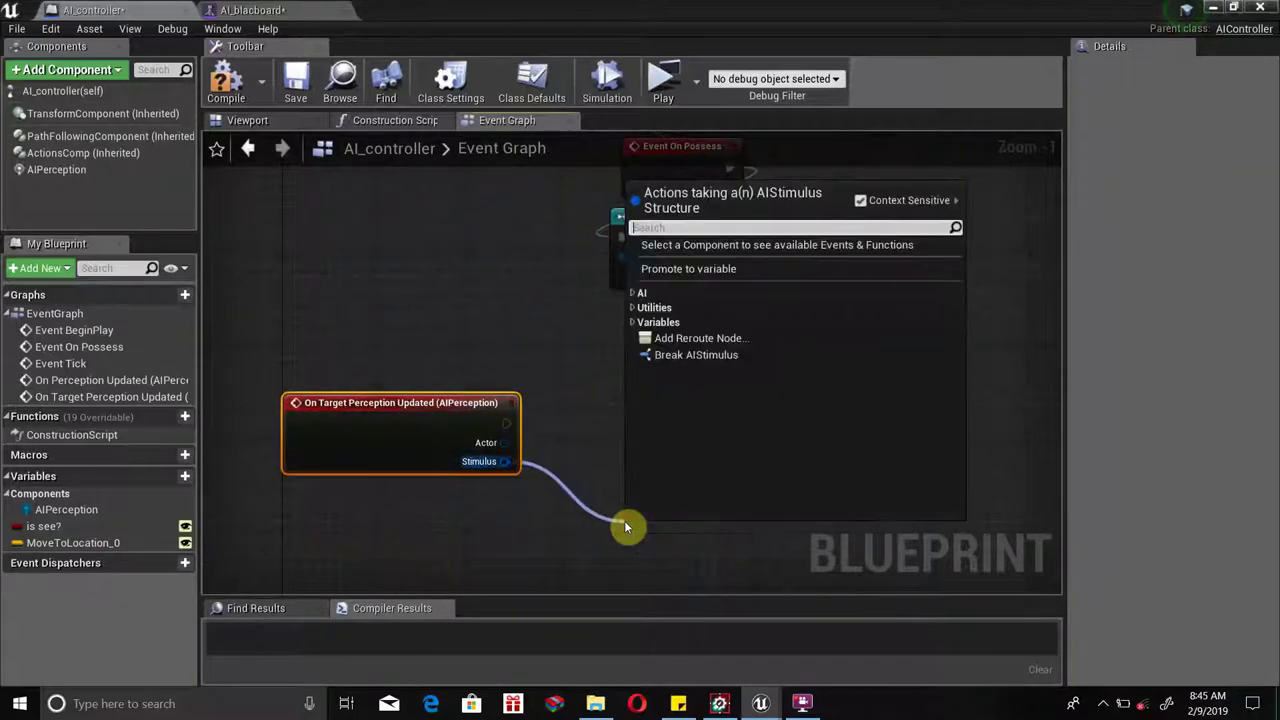
type("brak")
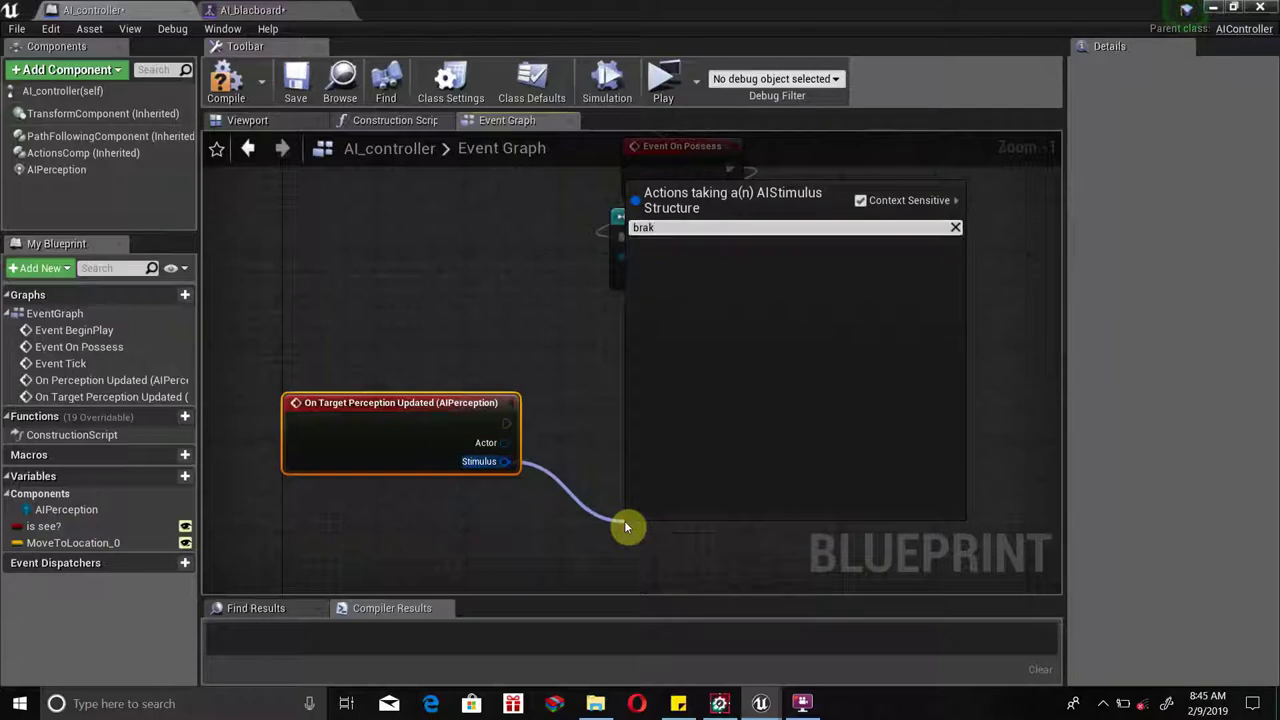
key("BackSpace")
key("Return")
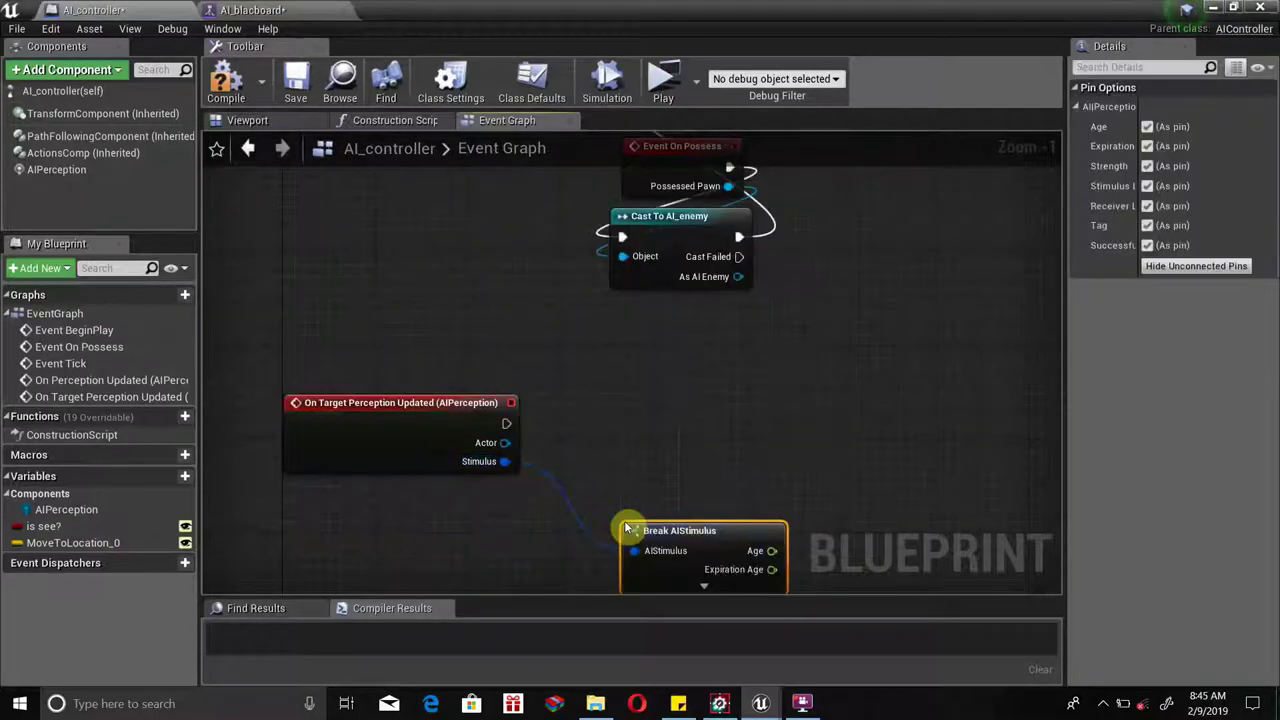
left_click_drag(627, 527, 592, 517)
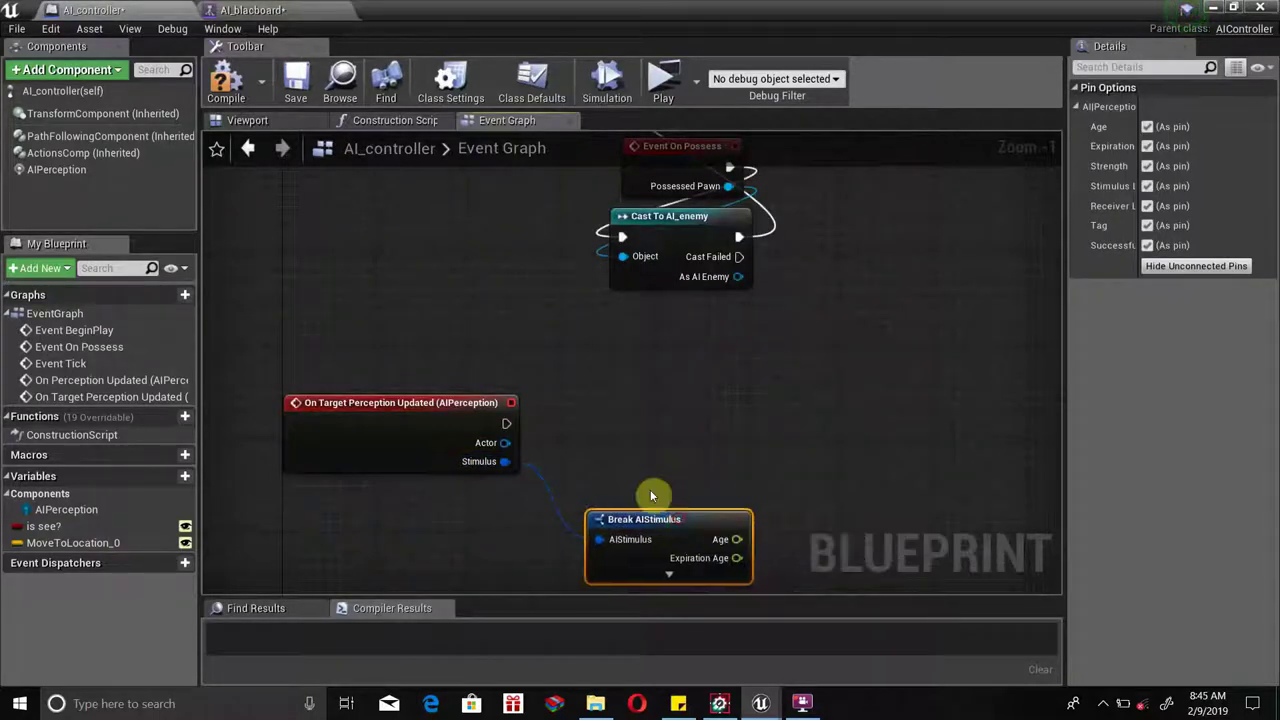
right_click_drag(615, 476, 558, 447)
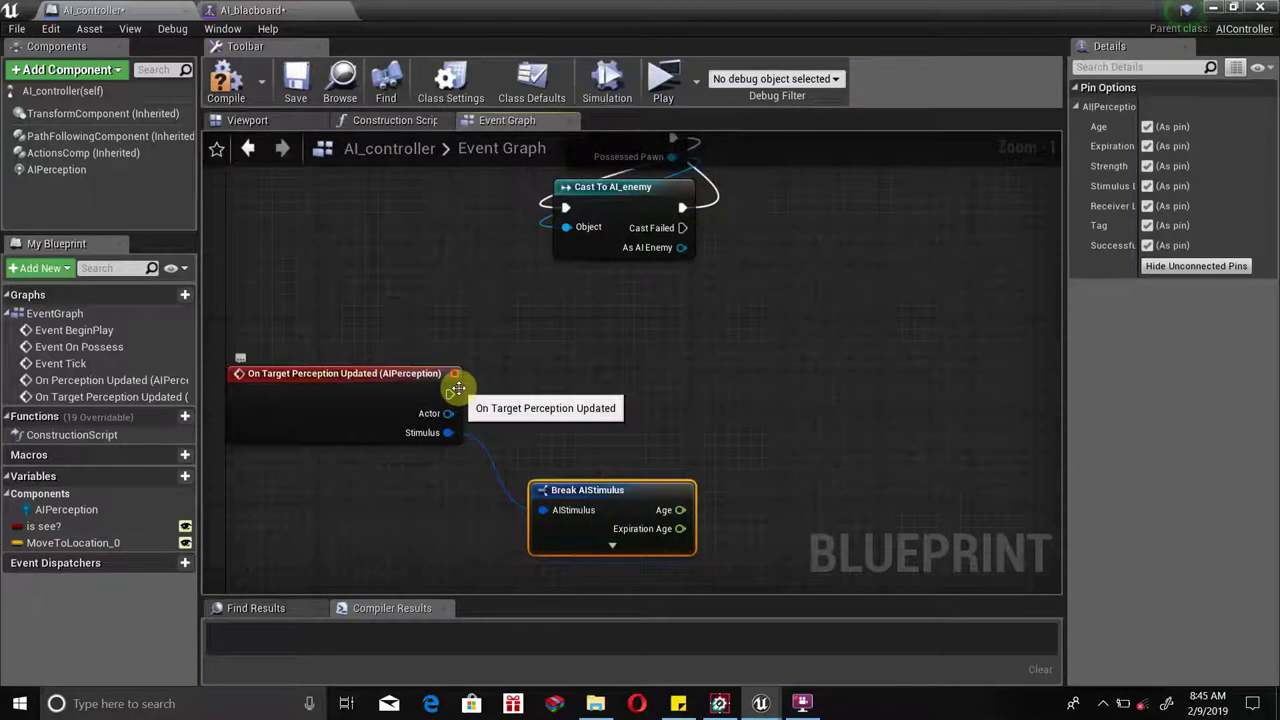
left_click(612, 545)
right_click_drag(610, 543, 572, 427)
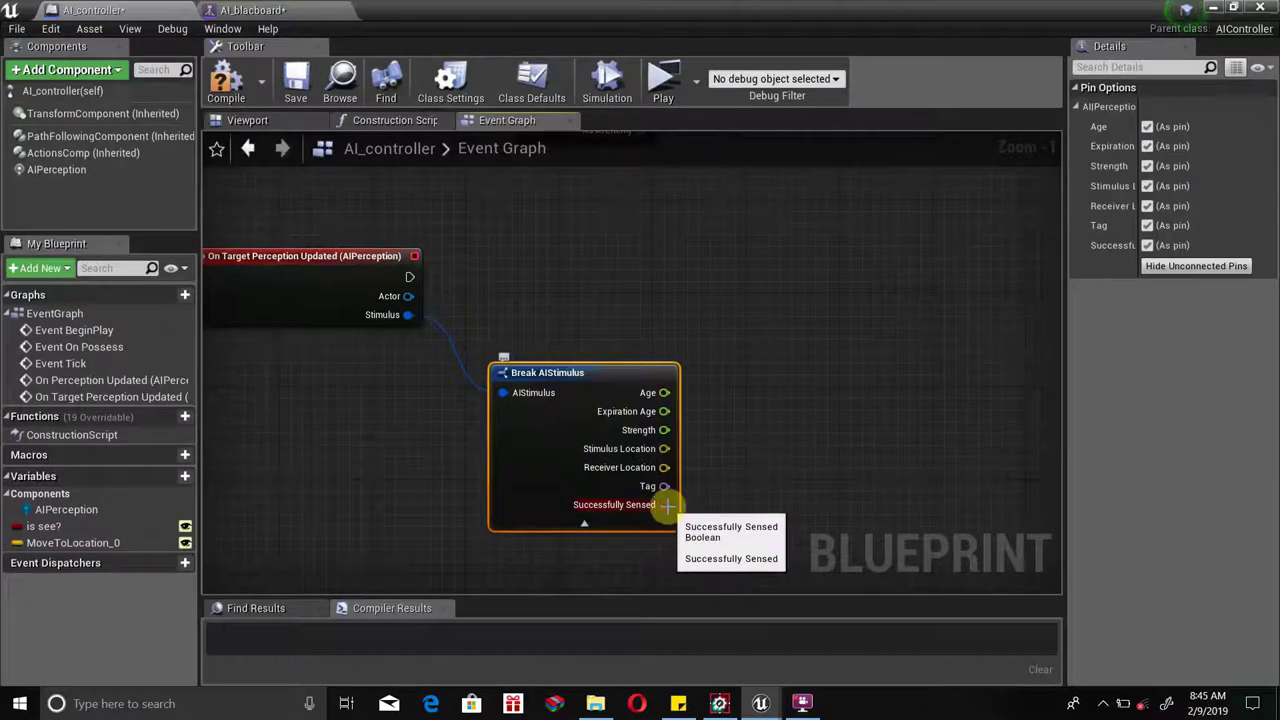
left_click_drag(664, 504, 706, 438)
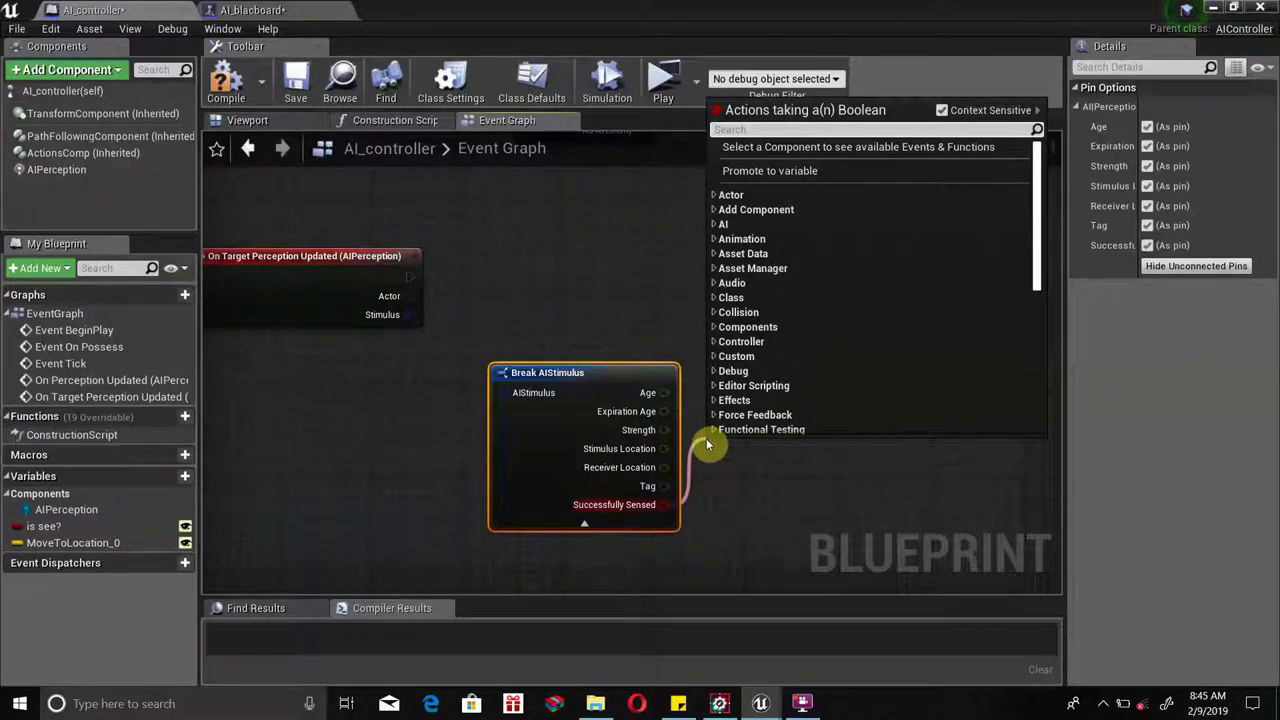
Add a Branch after the perception event with Successfully Sensed as its Condition.
type("bra")
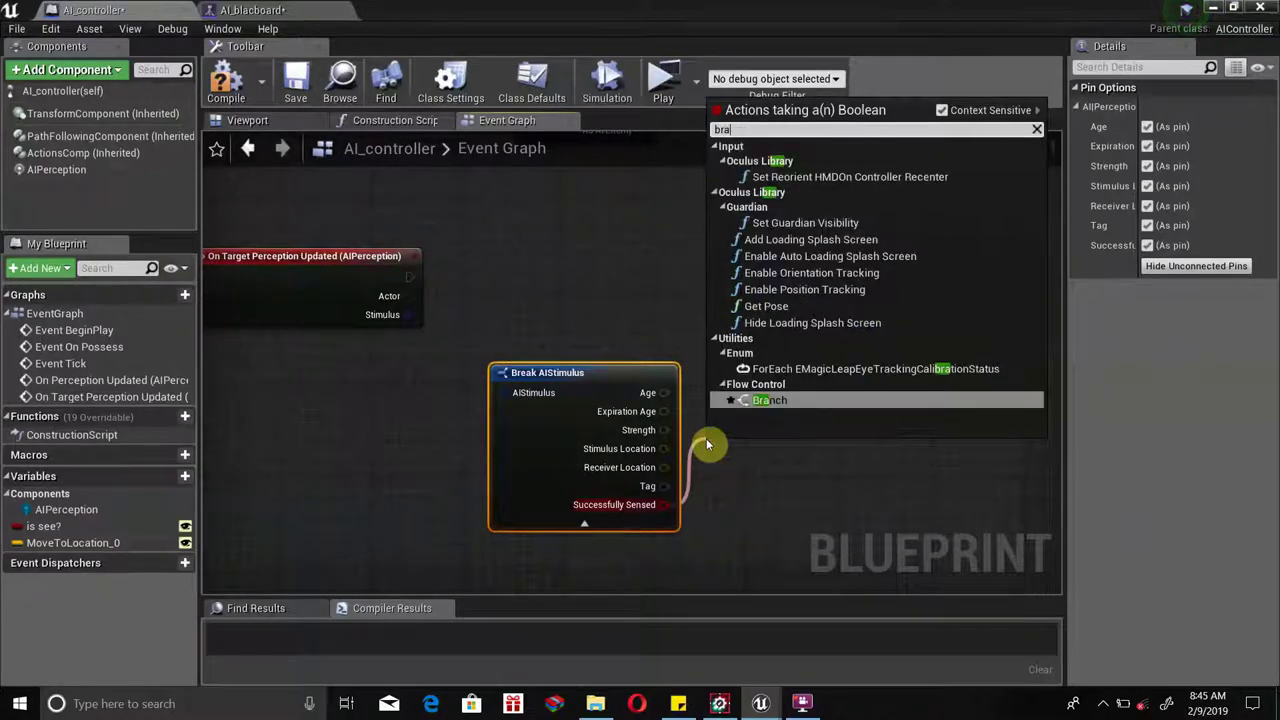
type("hc")
key("BackSpace")
key("BackSpace")
type("nch")
key("Return")
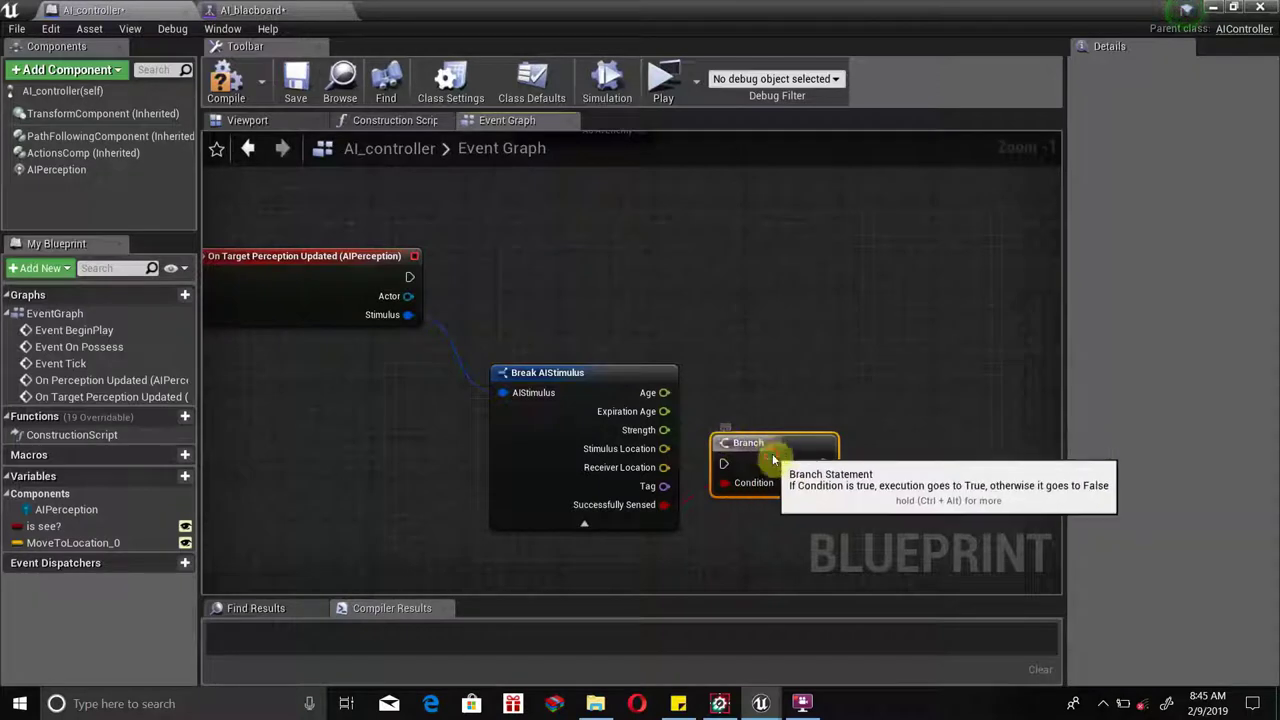
left_click_drag(726, 442, 703, 267)
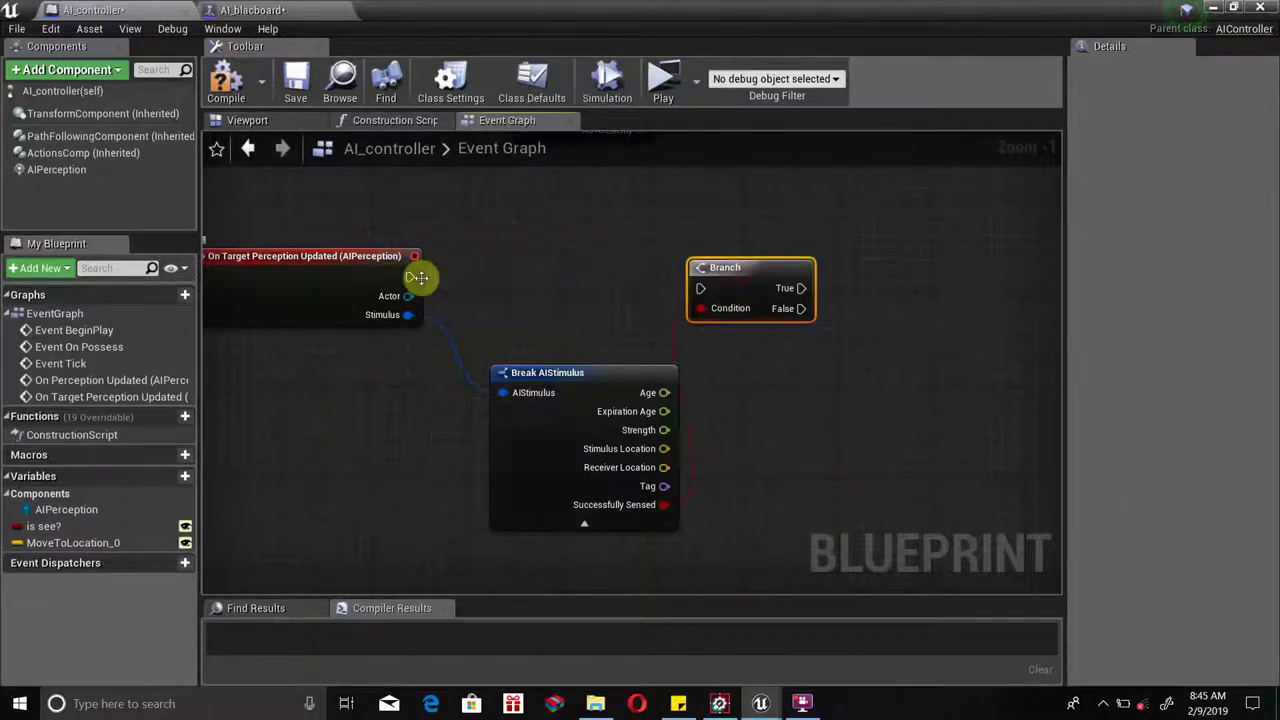
mouse_move(408, 277)
left_mouse_down()
mouse_move(759, 273)
mouse_move(749, 249)
left_mouse_up()
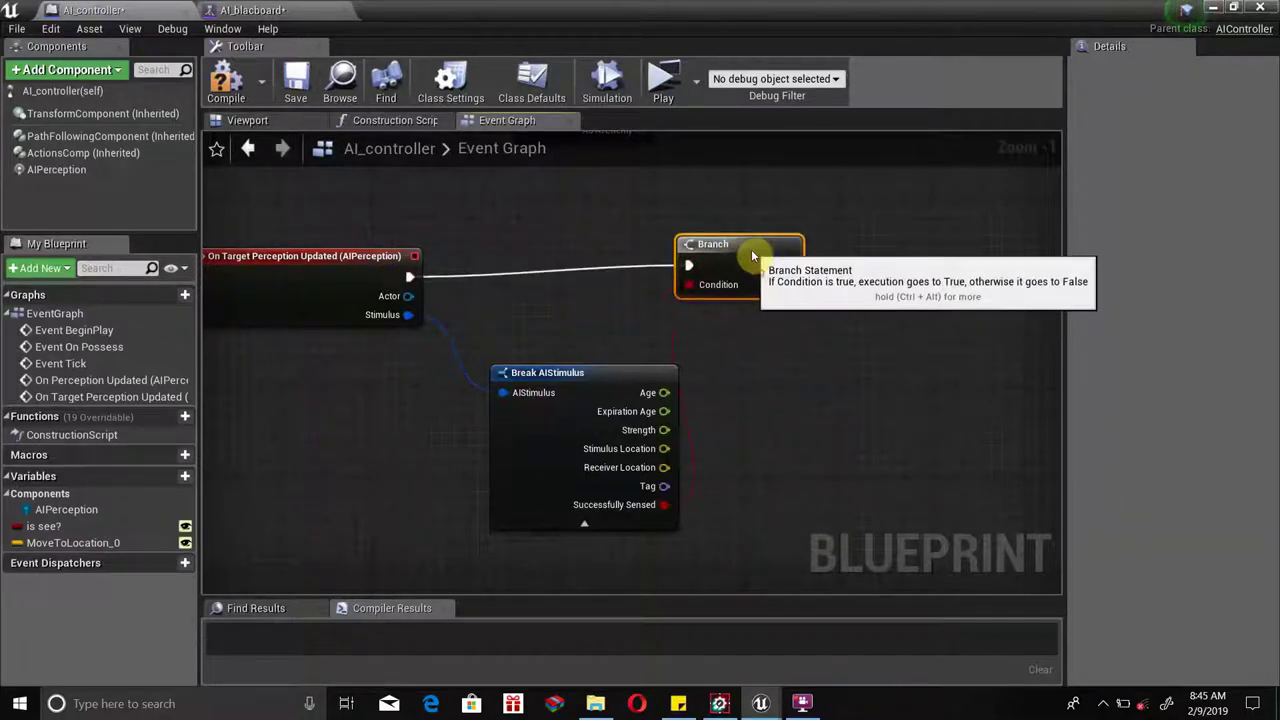
right_click_drag(630, 410, 485, 377)
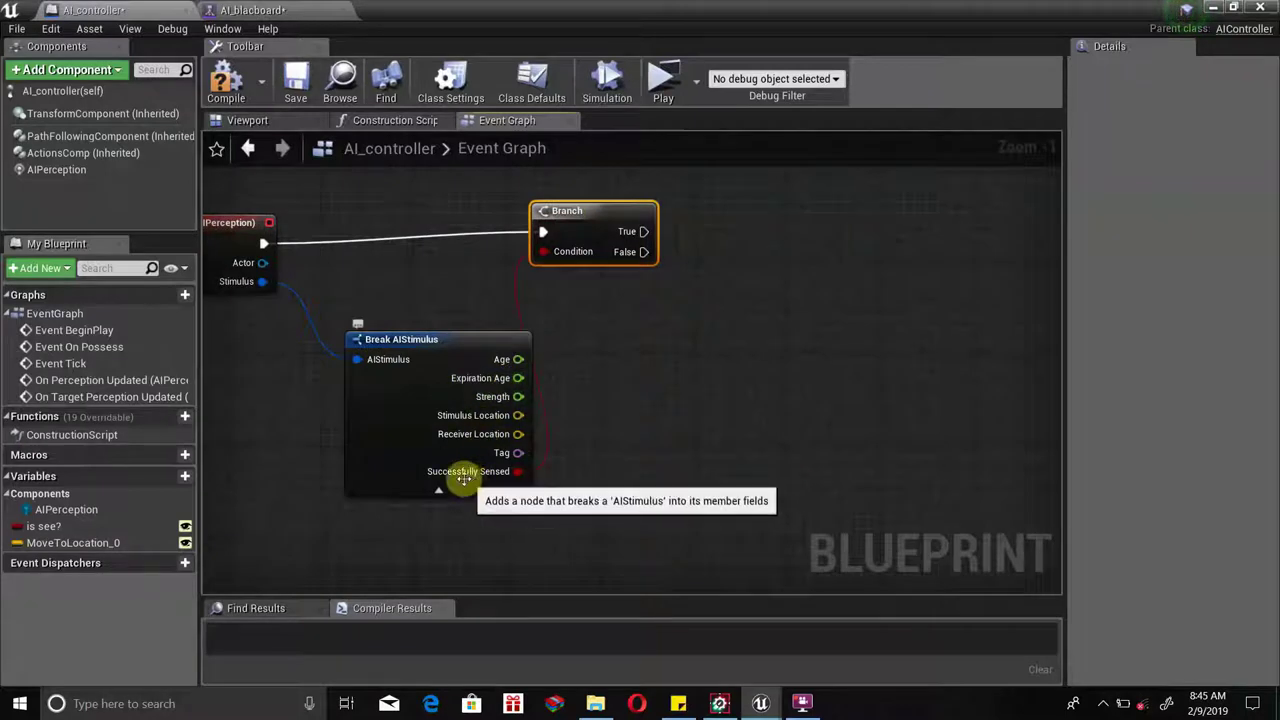
left_click_drag(543, 251, 478, 476)
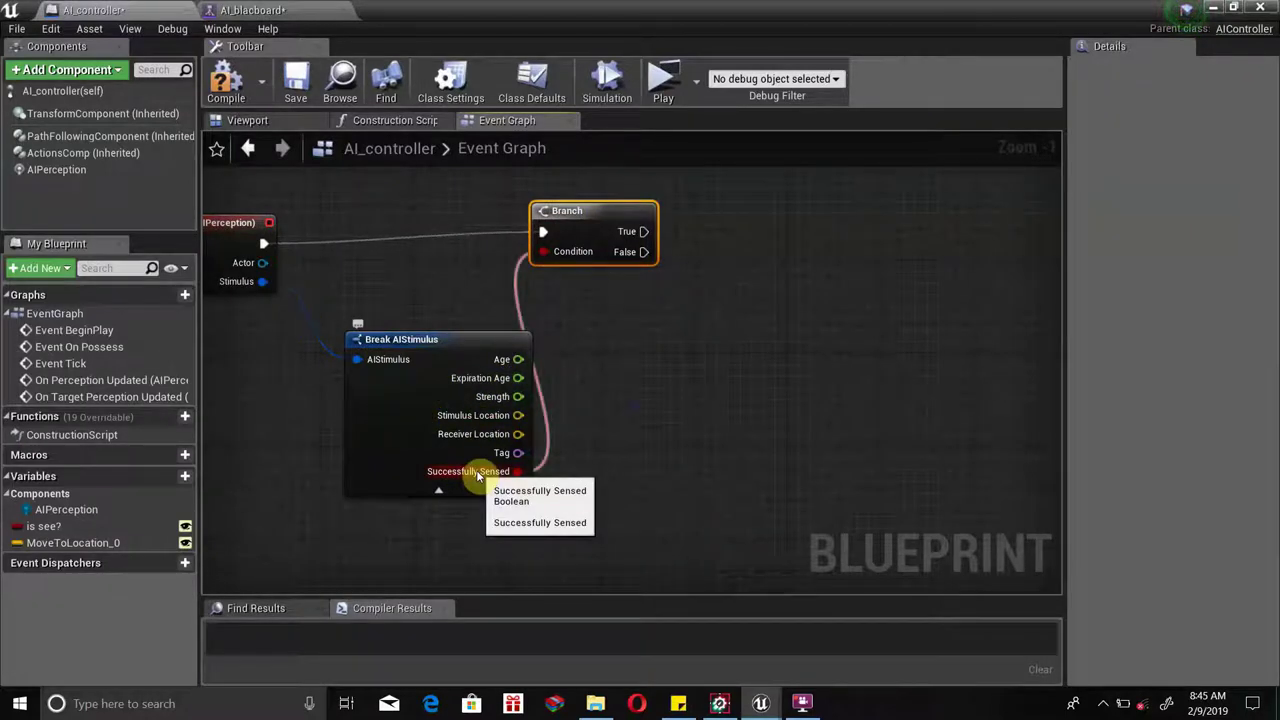
Pan the graph right of the Branch and start a new connection from Stimulus.
right_click_drag(537, 294, 396, 409)
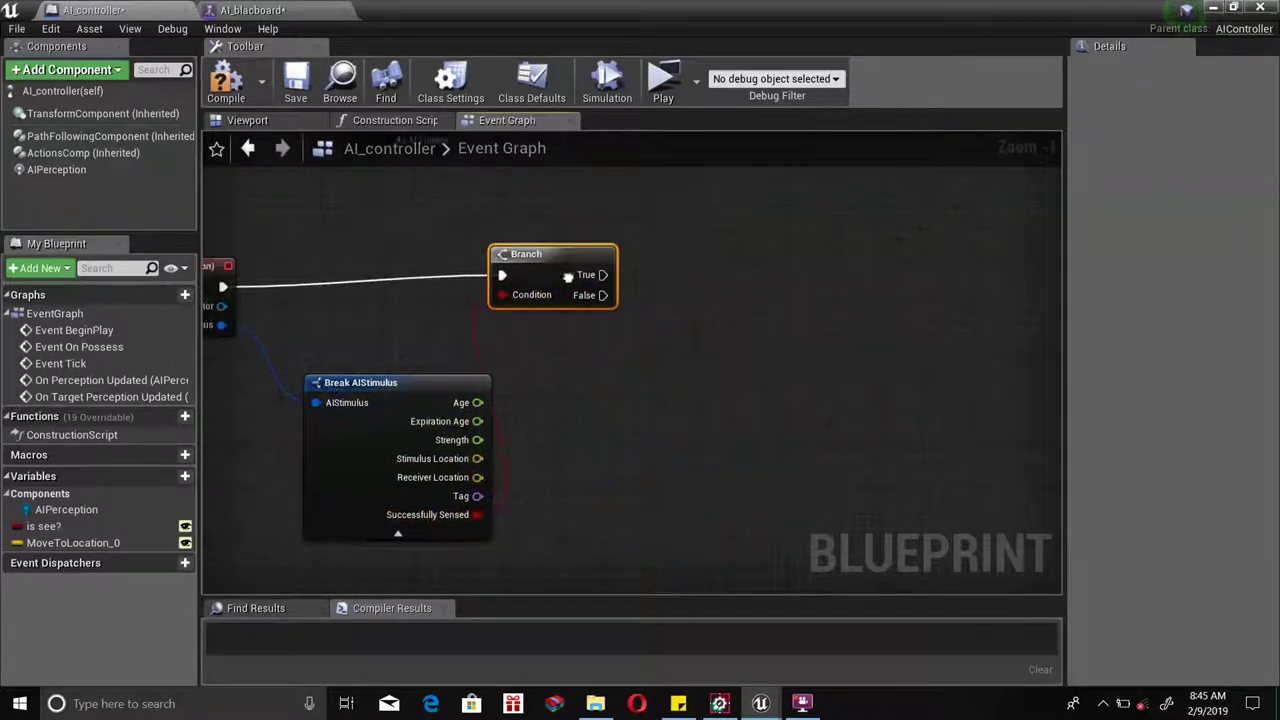
left_click_drag(509, 342, 640, 337)
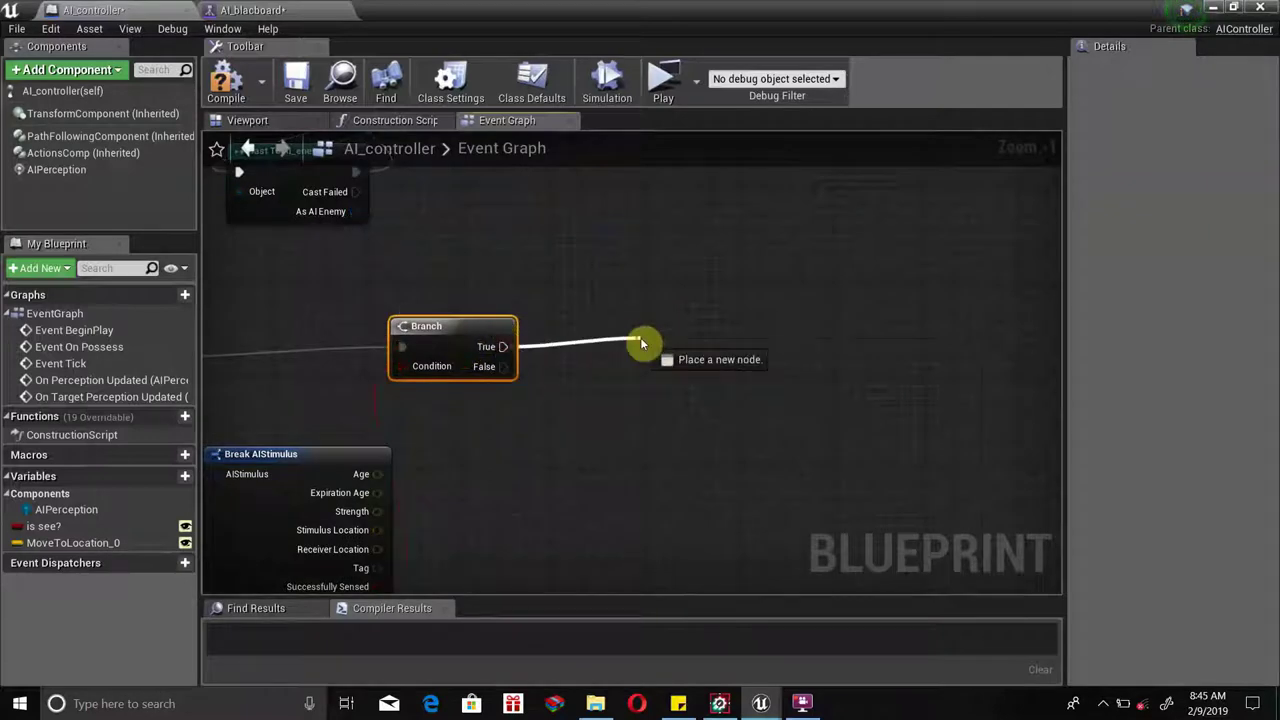
right_click_drag(346, 309, 557, 300)
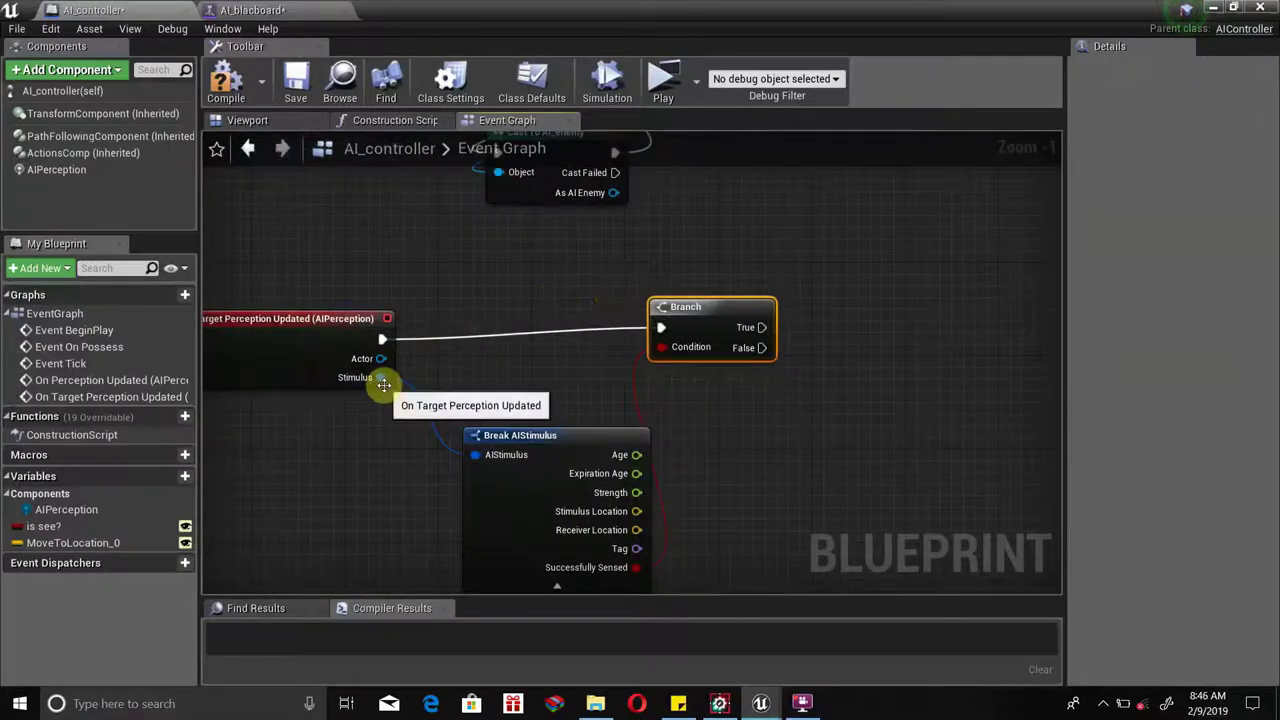
mouse_move(380, 377)
left_mouse_down()
mouse_move(462, 409)
mouse_move(714, 432)
left_mouse_up()
Insert Get Sense Class for Stimulus between the perception event and the Branch.
type("get")
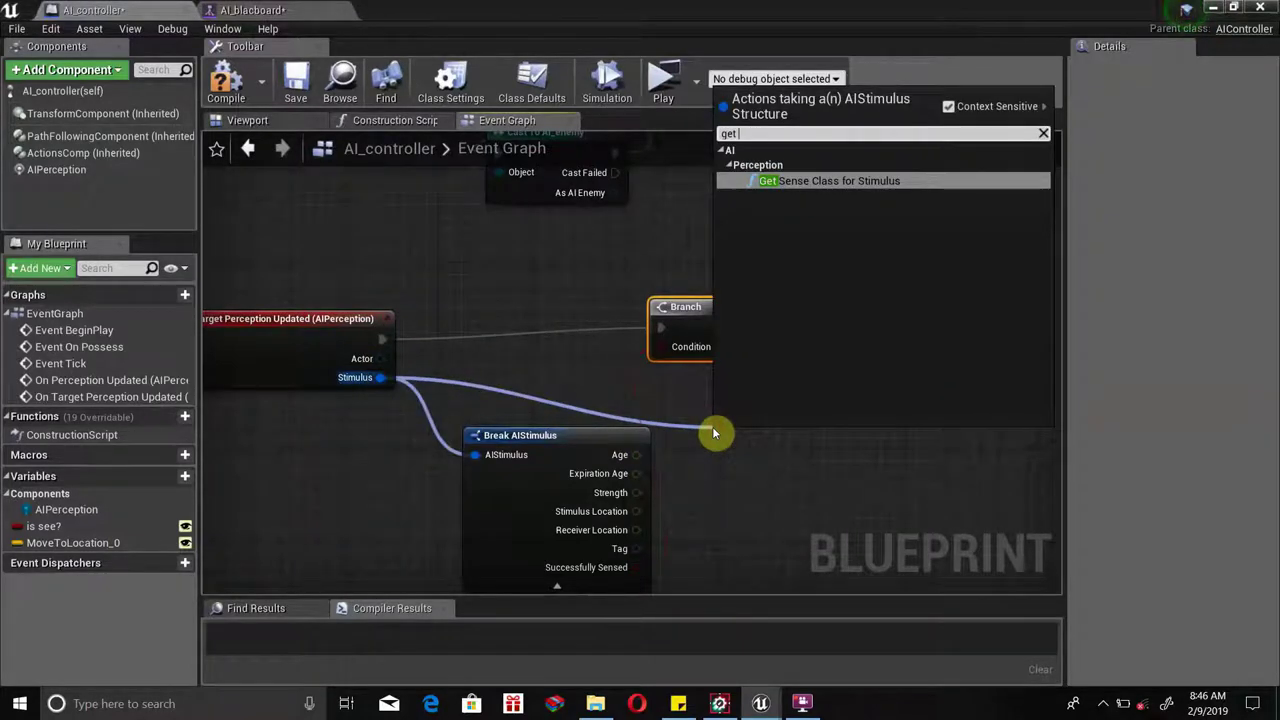
left_click(823, 183)
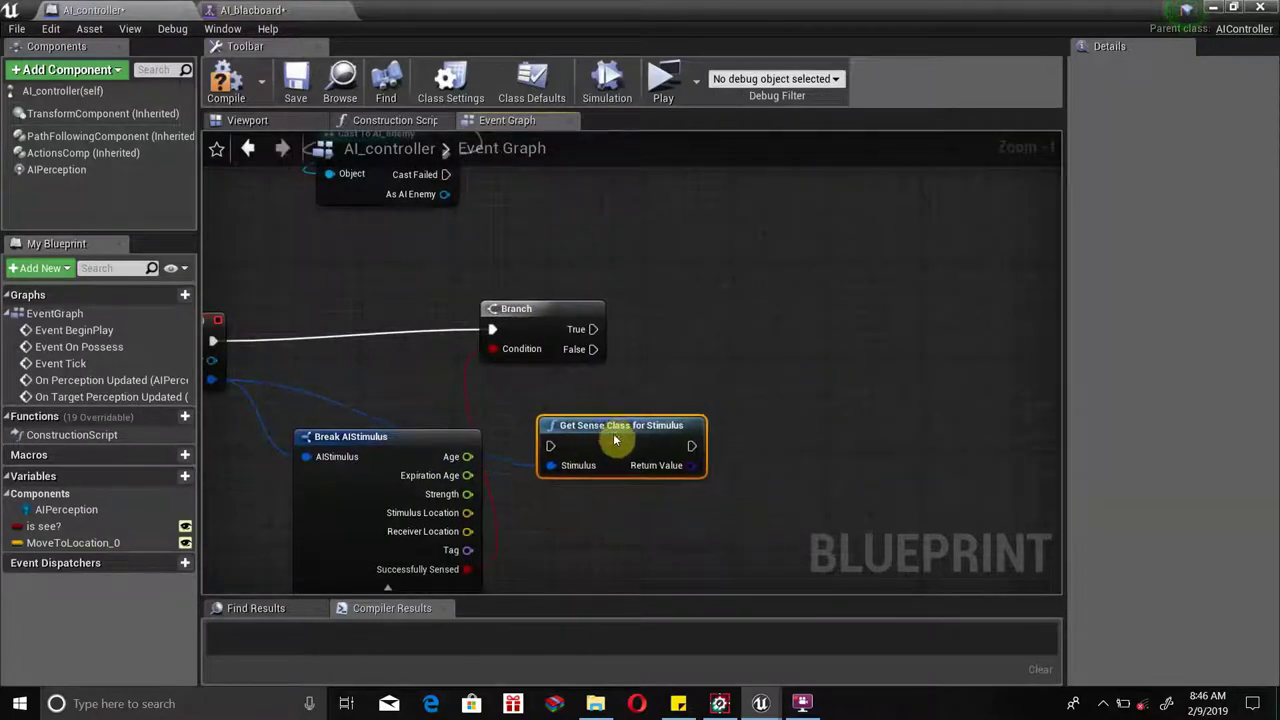
left_click_drag(613, 436, 364, 333)
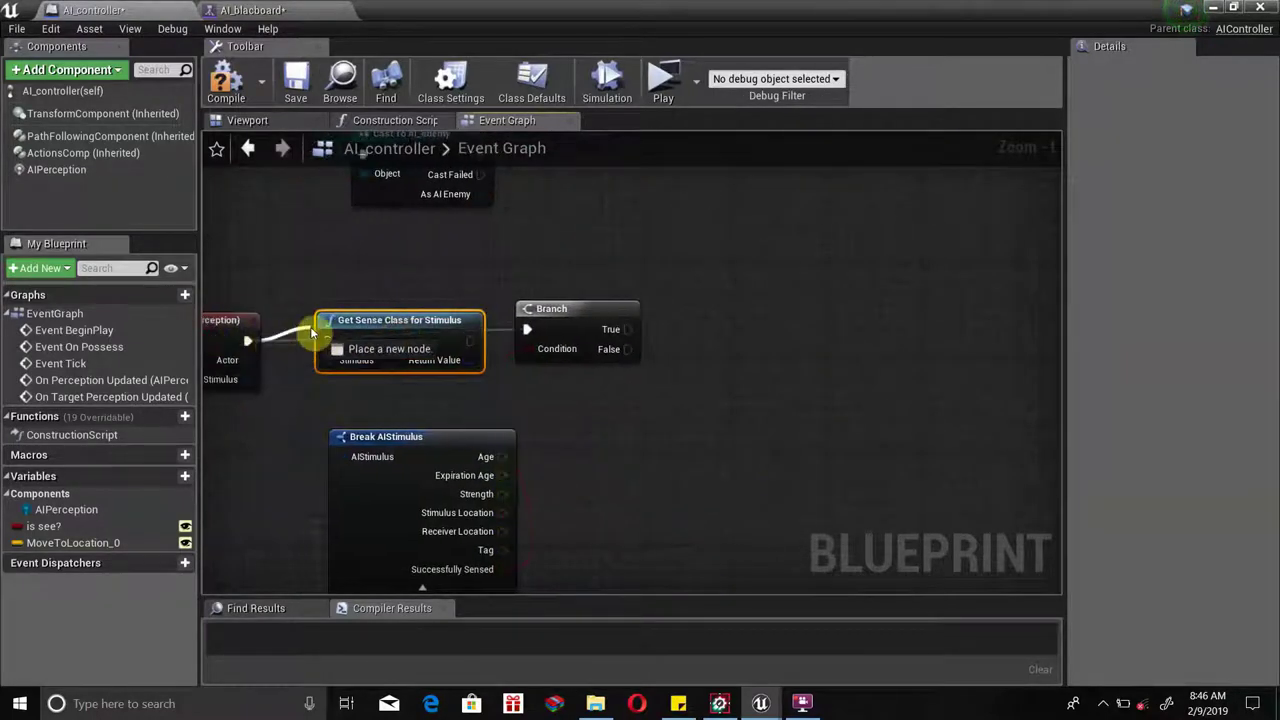
left_click_drag(212, 341, 329, 339)
left_click_drag(468, 340, 527, 329)
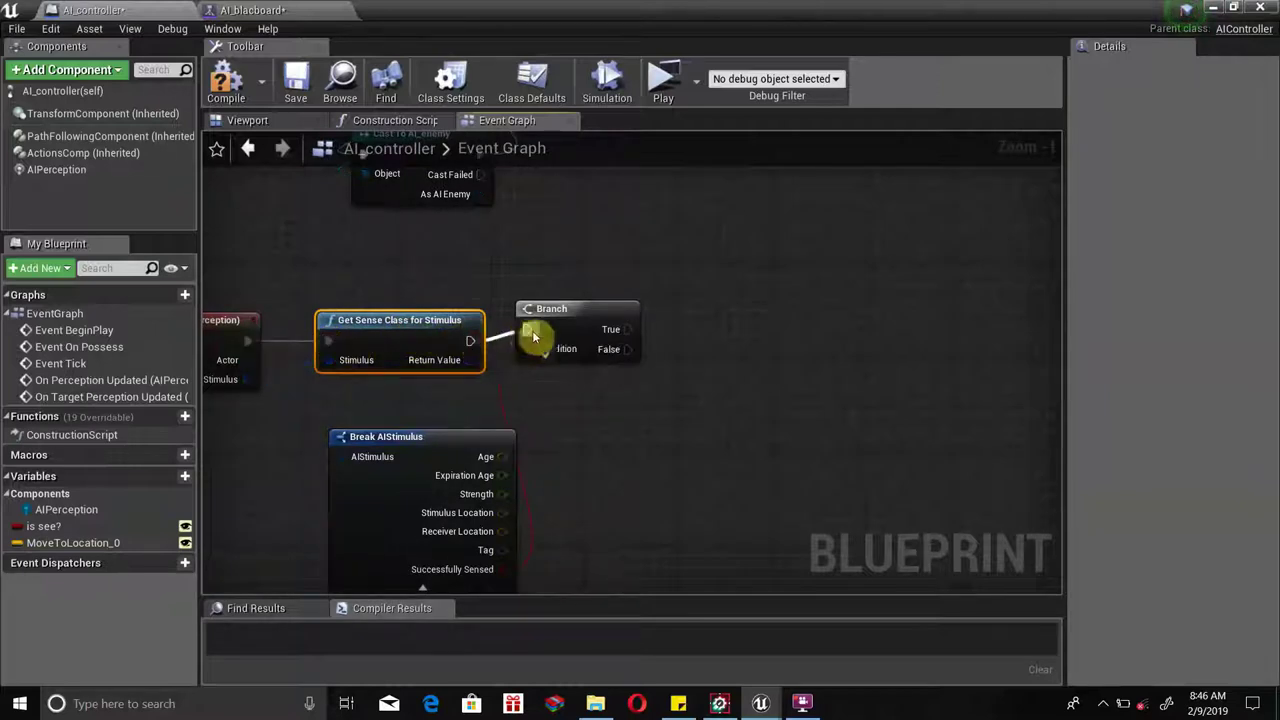
mouse_move(466, 360)
left_mouse_down()
mouse_move(655, 392)
mouse_move(641, 388)
left_mouse_up()
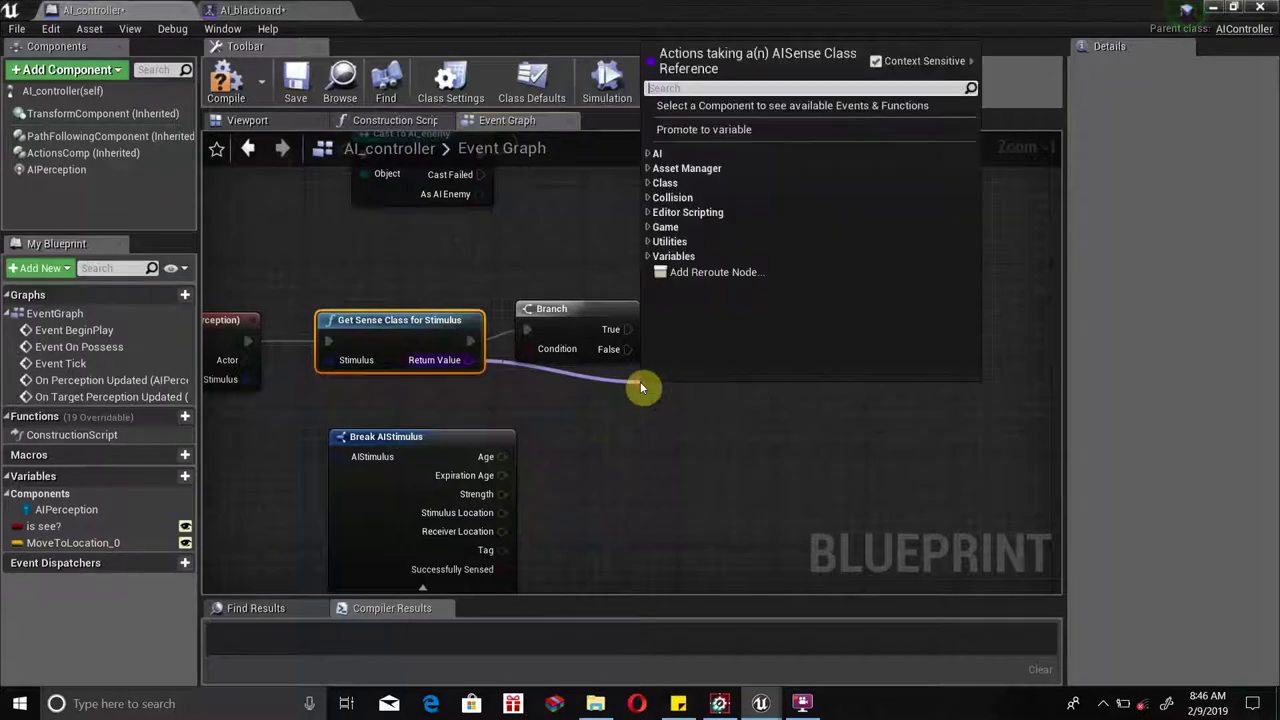
Add an Equal (Class) node comparing the returned sense class with AISense_Hearing.
type("==")
key("Return")
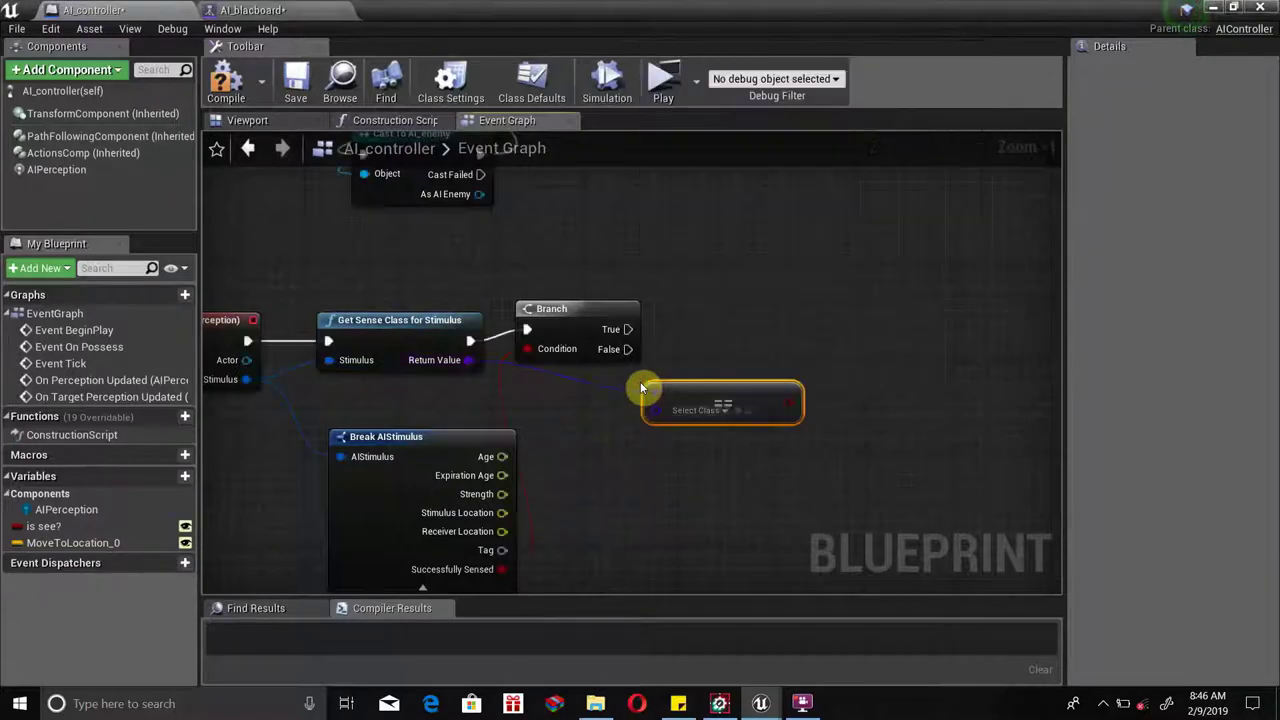
left_click(697, 410)
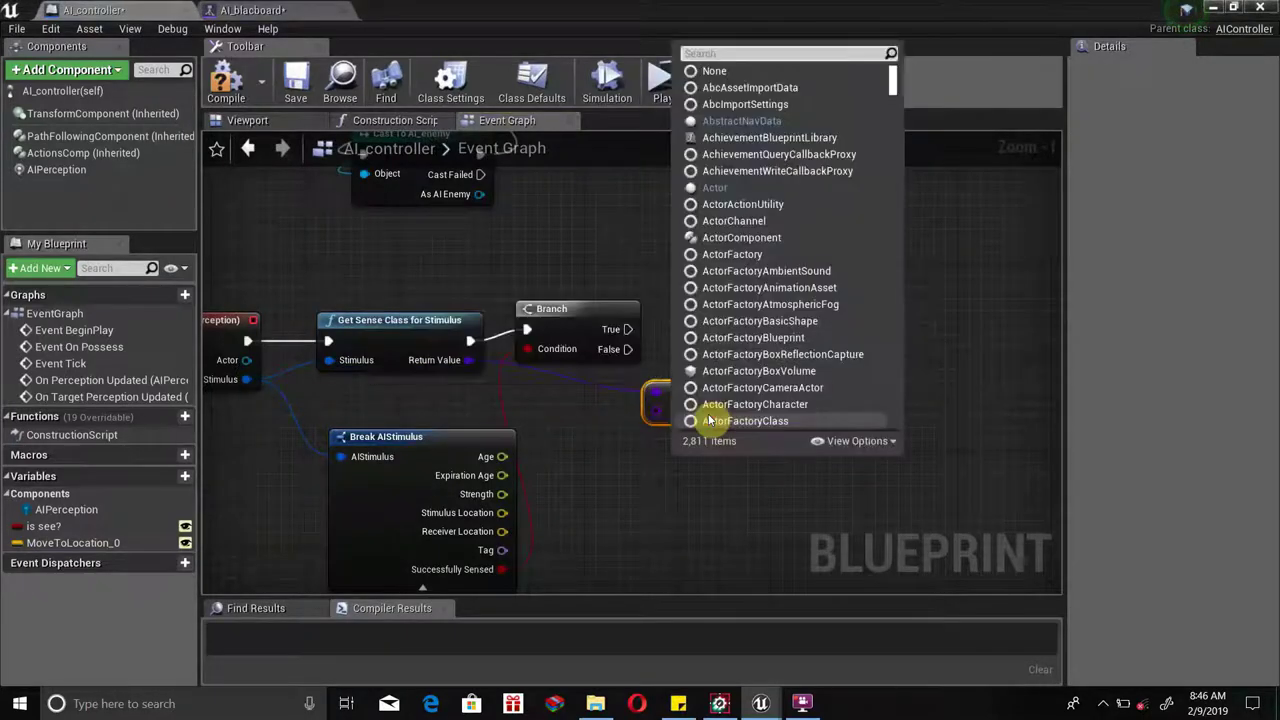
type("he")
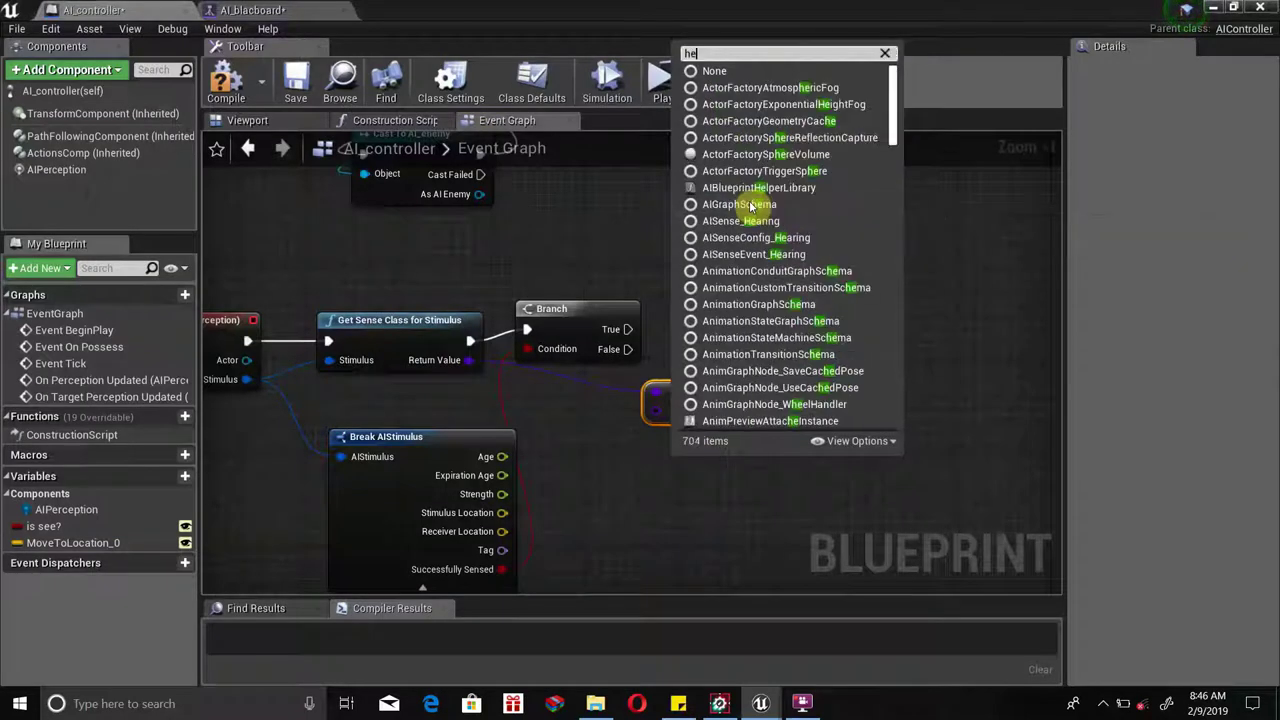
type("ar")
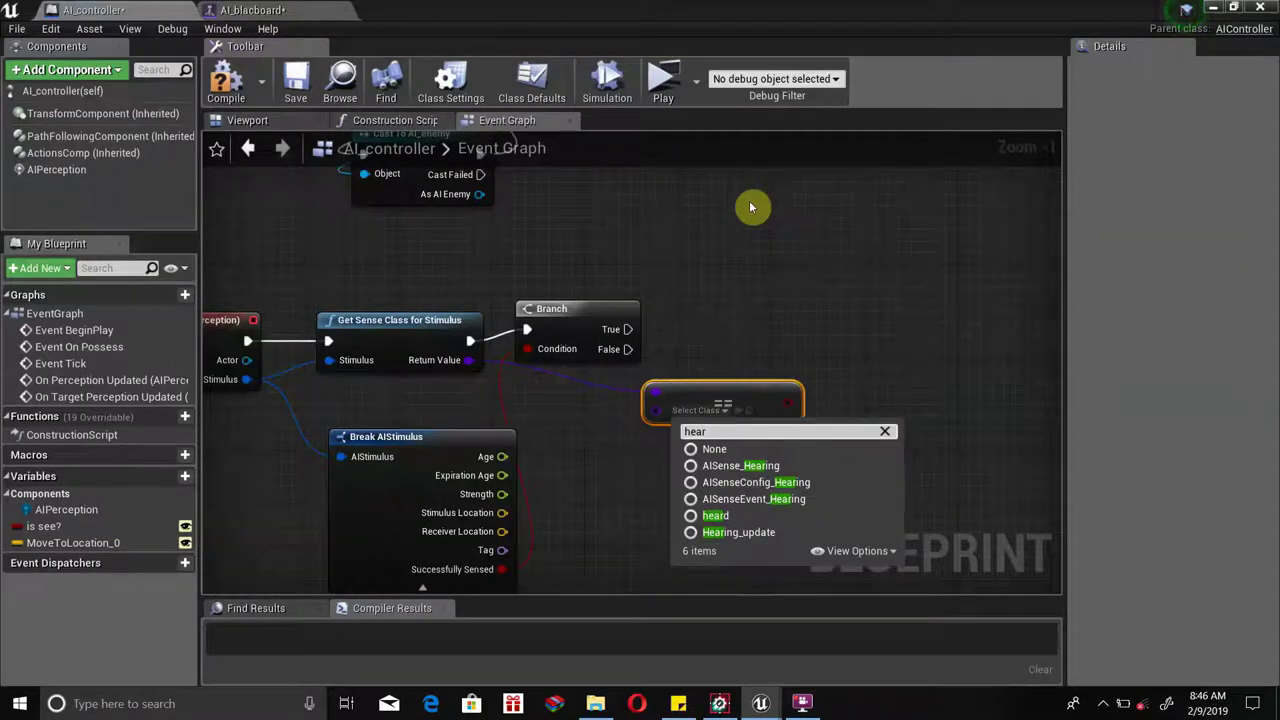
left_click(758, 466)
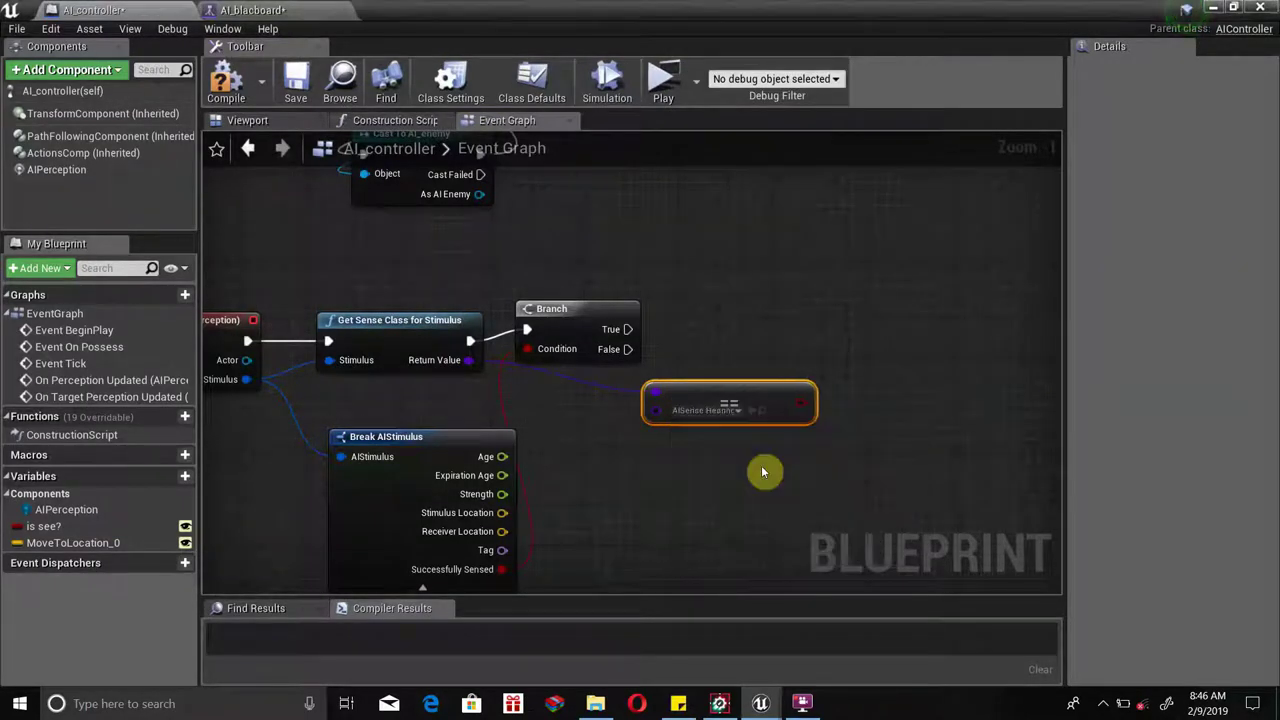
Add a second AIPerception Senses Config entry set to AI Hearing config.
left_click(61, 168)
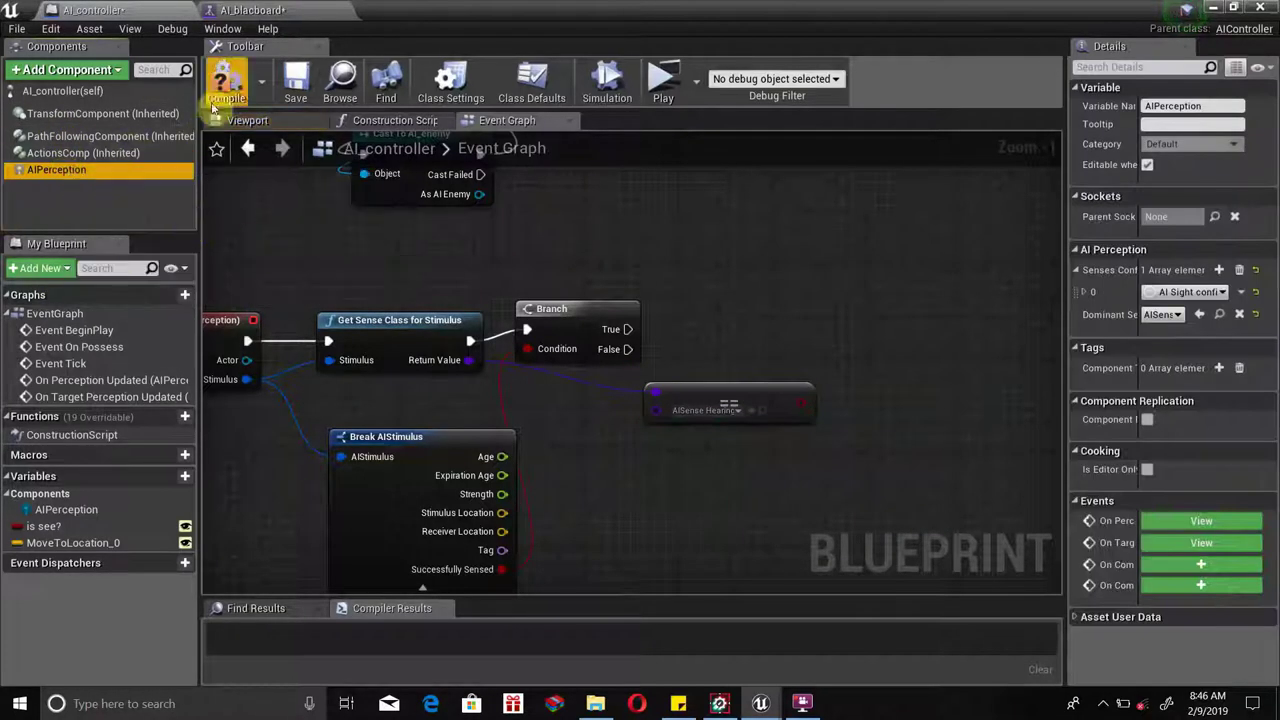
left_click(1218, 269)
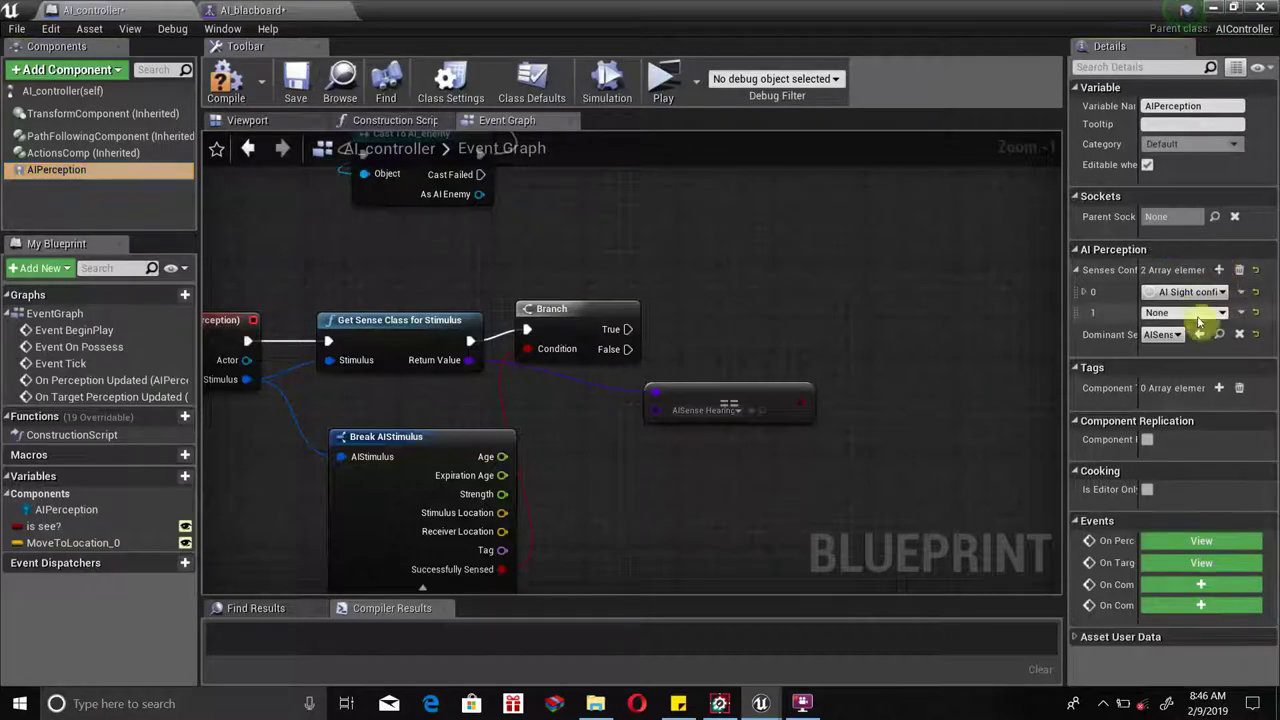
left_click(1190, 312)
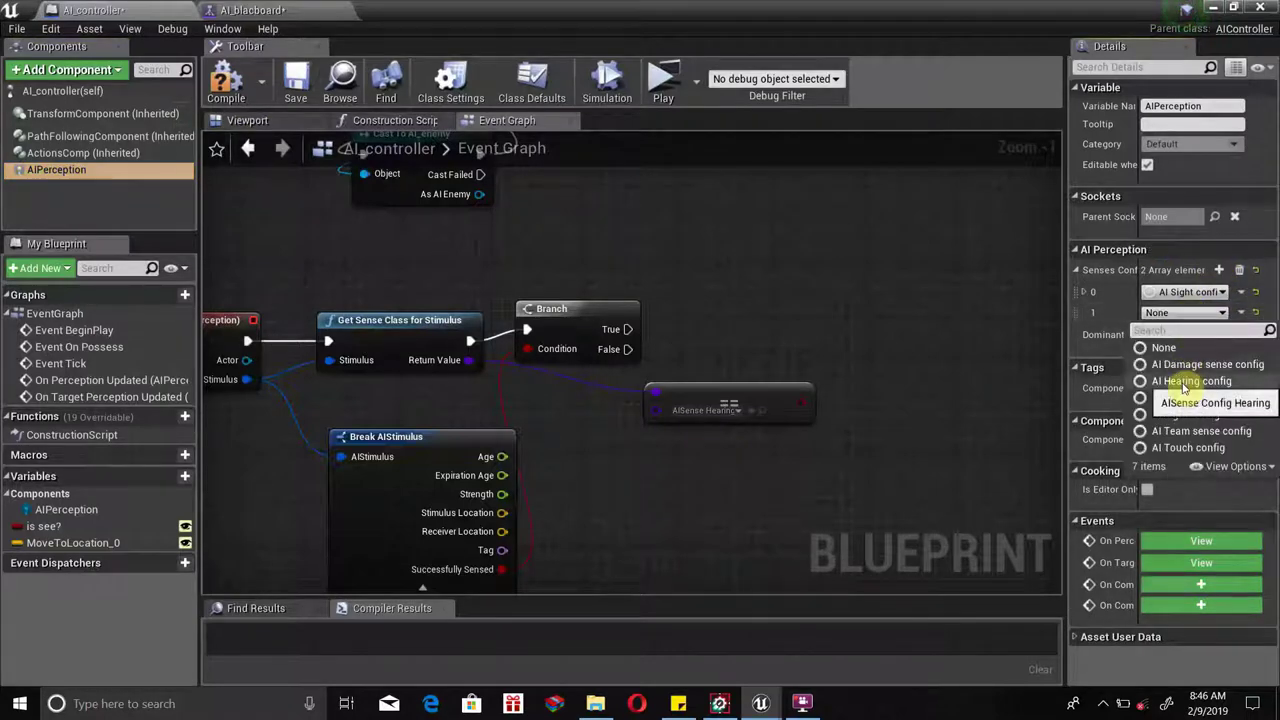
left_click(1186, 382)
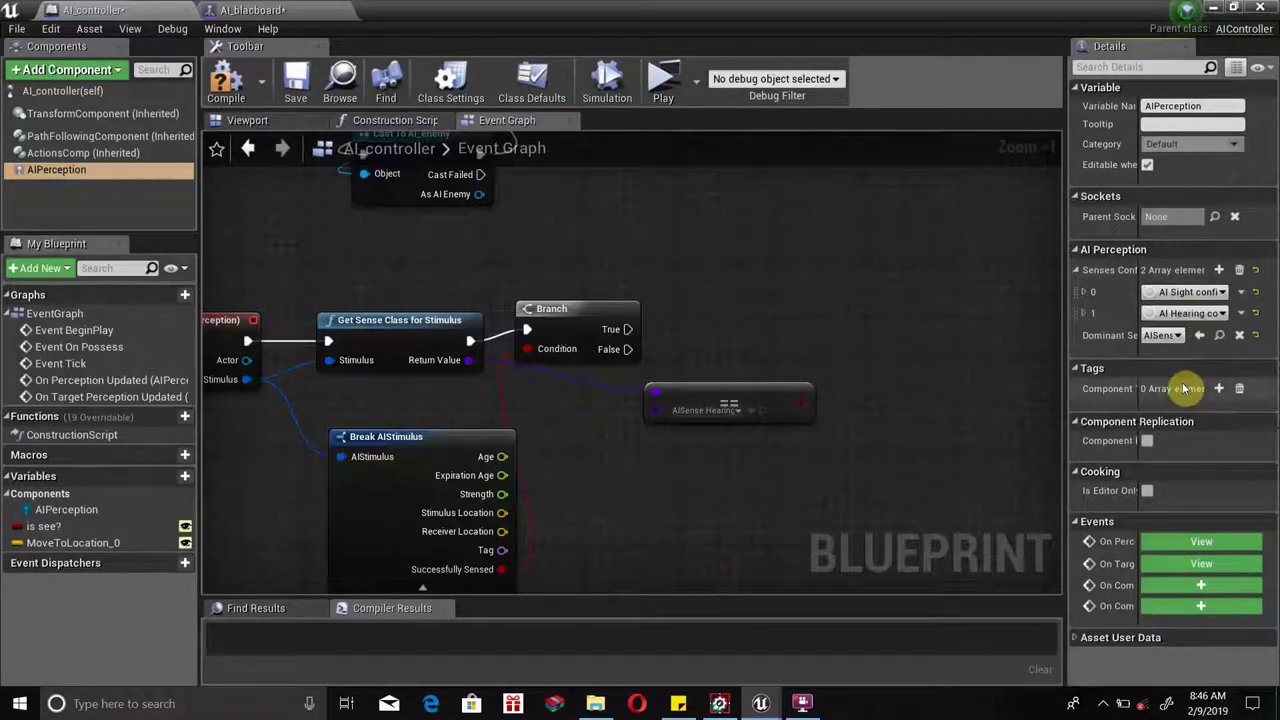
left_click(1089, 316)
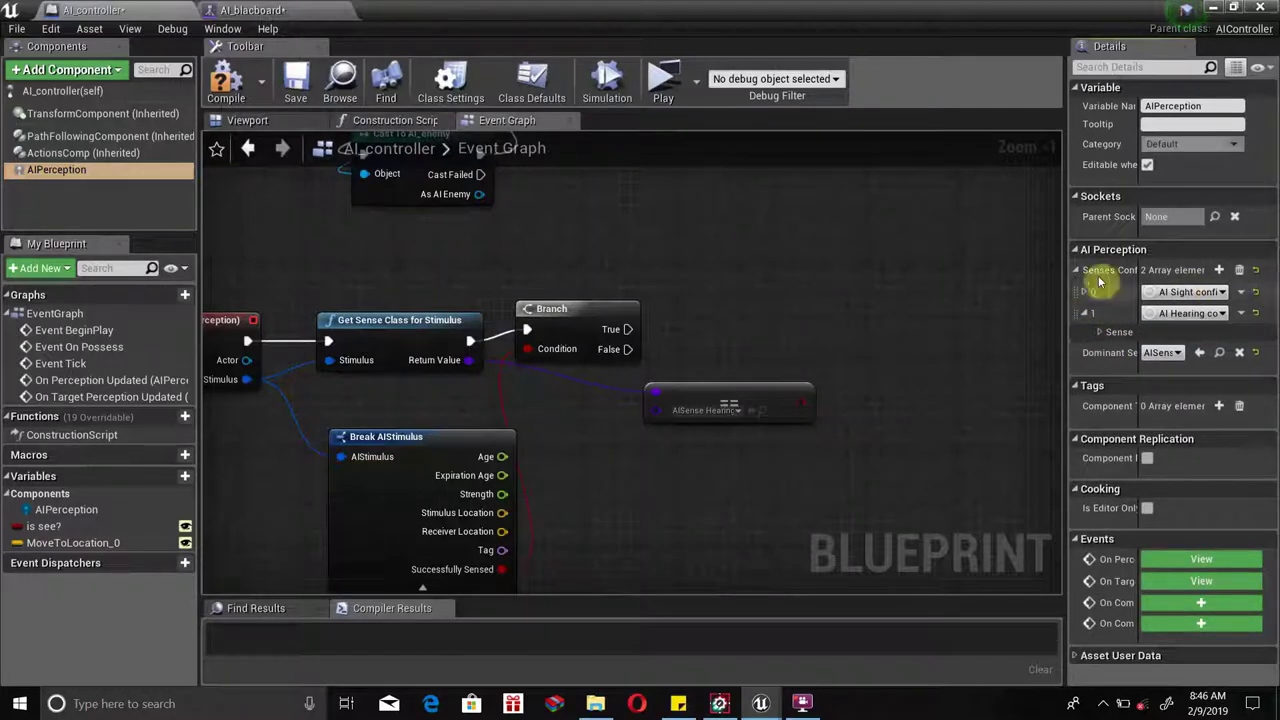
left_click(1100, 331)
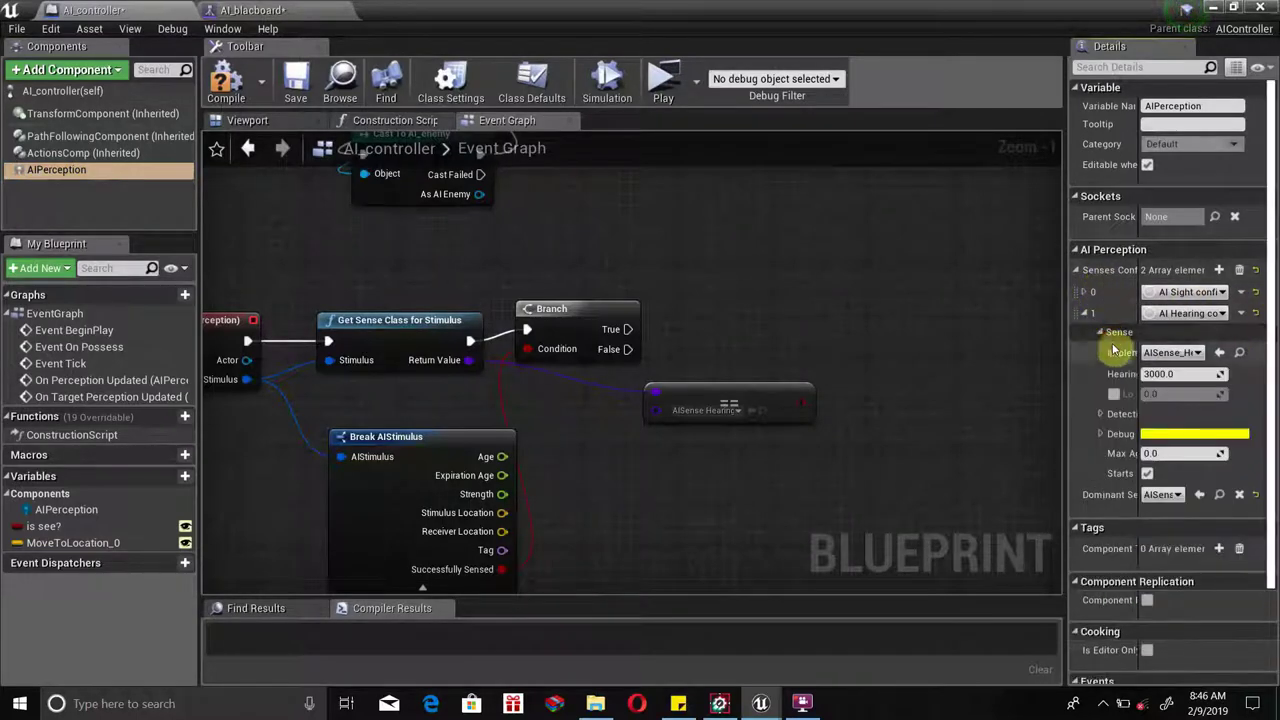
Set Hearing Range 3000 and enable LoS Hearing Range at 3500.
left_click(1172, 374)
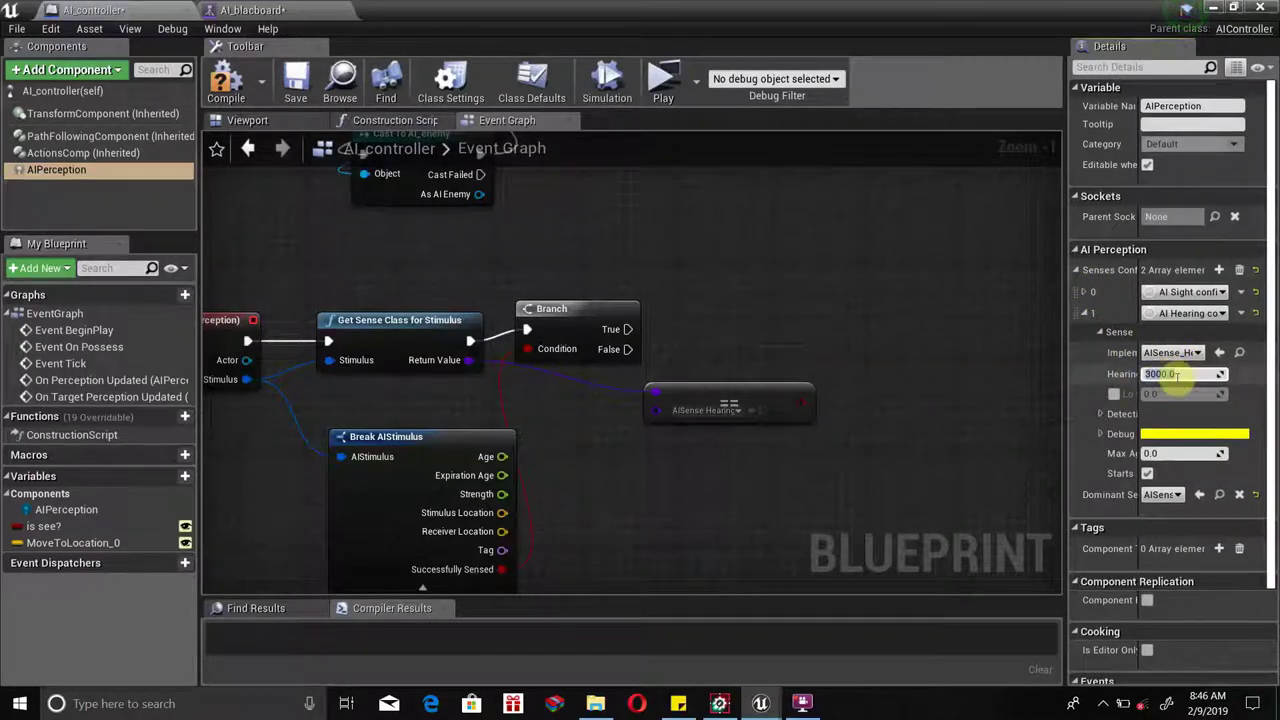
left_click(1084, 292)
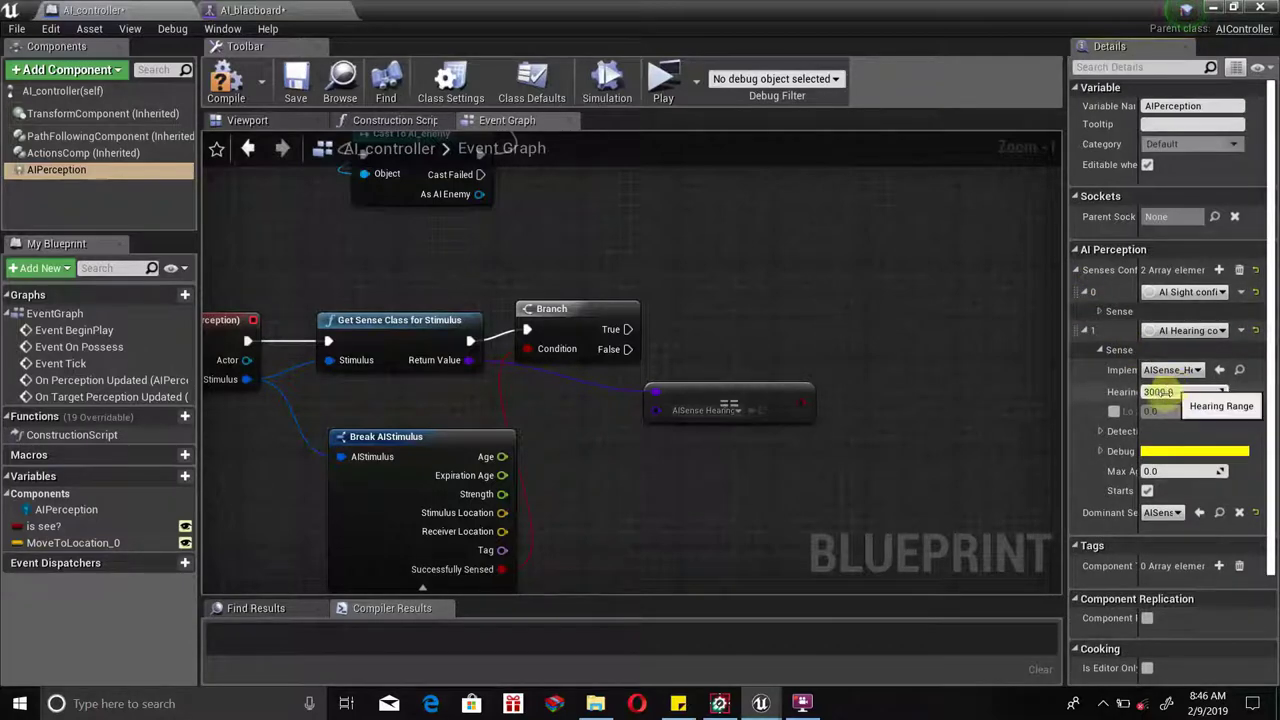
left_click(1100, 312)
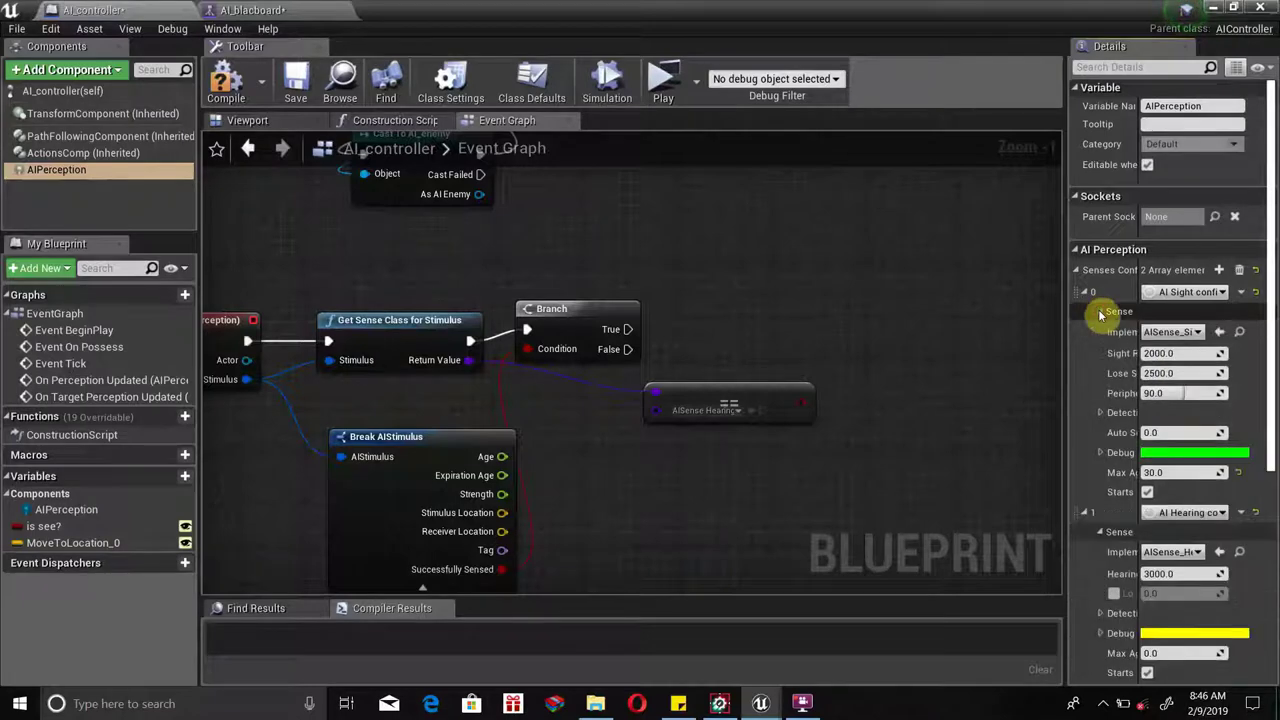
left_click(1100, 312)
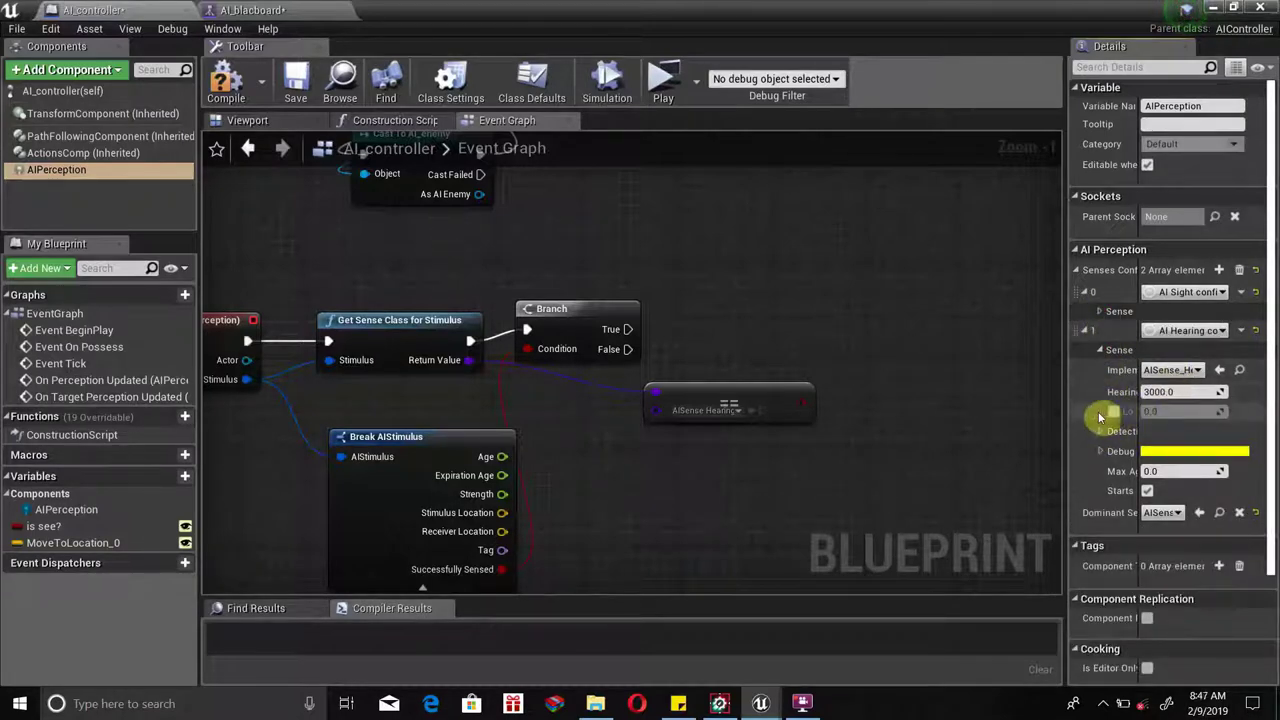
left_click_drag(1064, 415, 1033, 421)
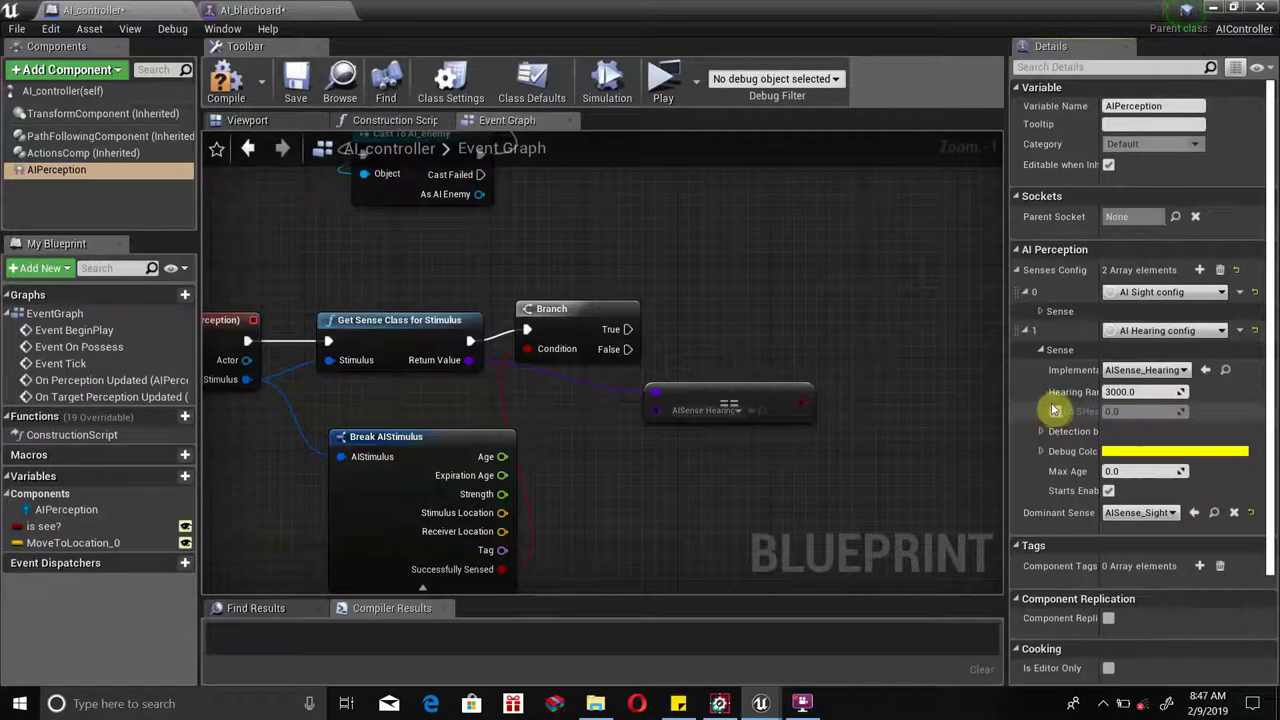
left_click(1055, 411)
type("3500")
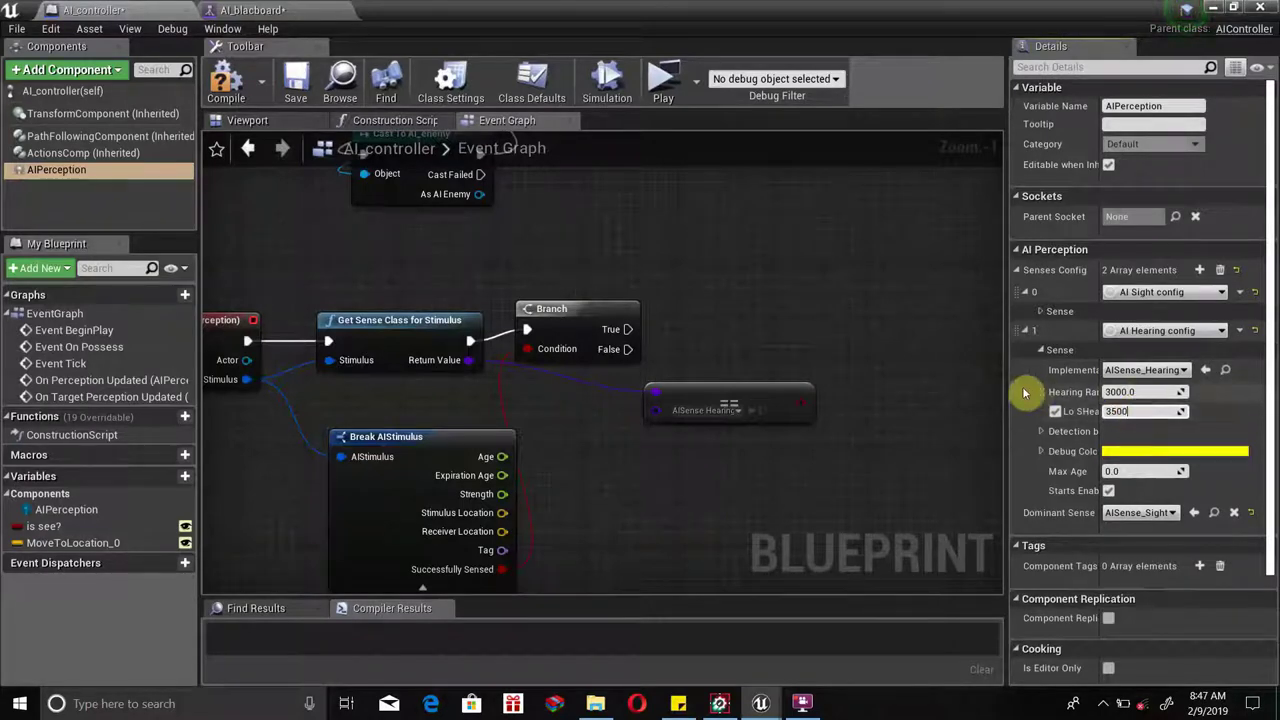
left_click(932, 383)
Let hearing detect neutrals and friendlies, and set Max Age to 25.
left_click(1041, 431)
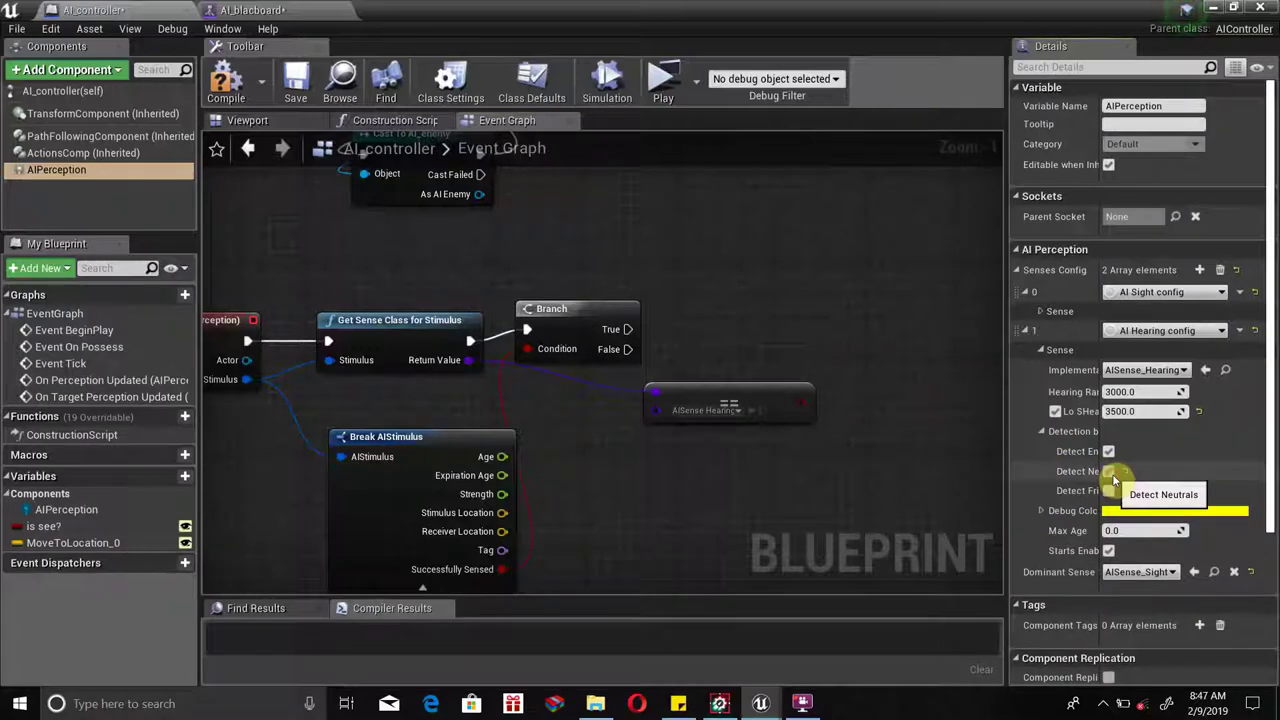
left_click(1111, 473)
left_click(1110, 492)
type("25")
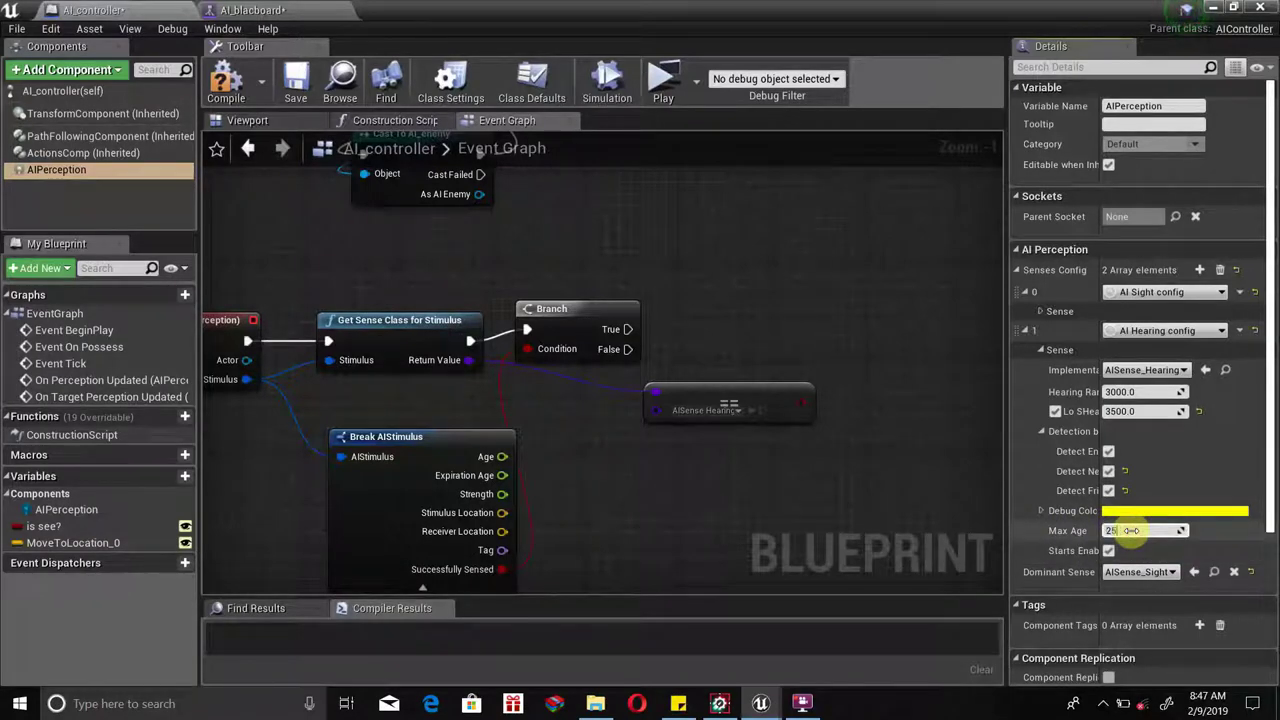
key("Return")
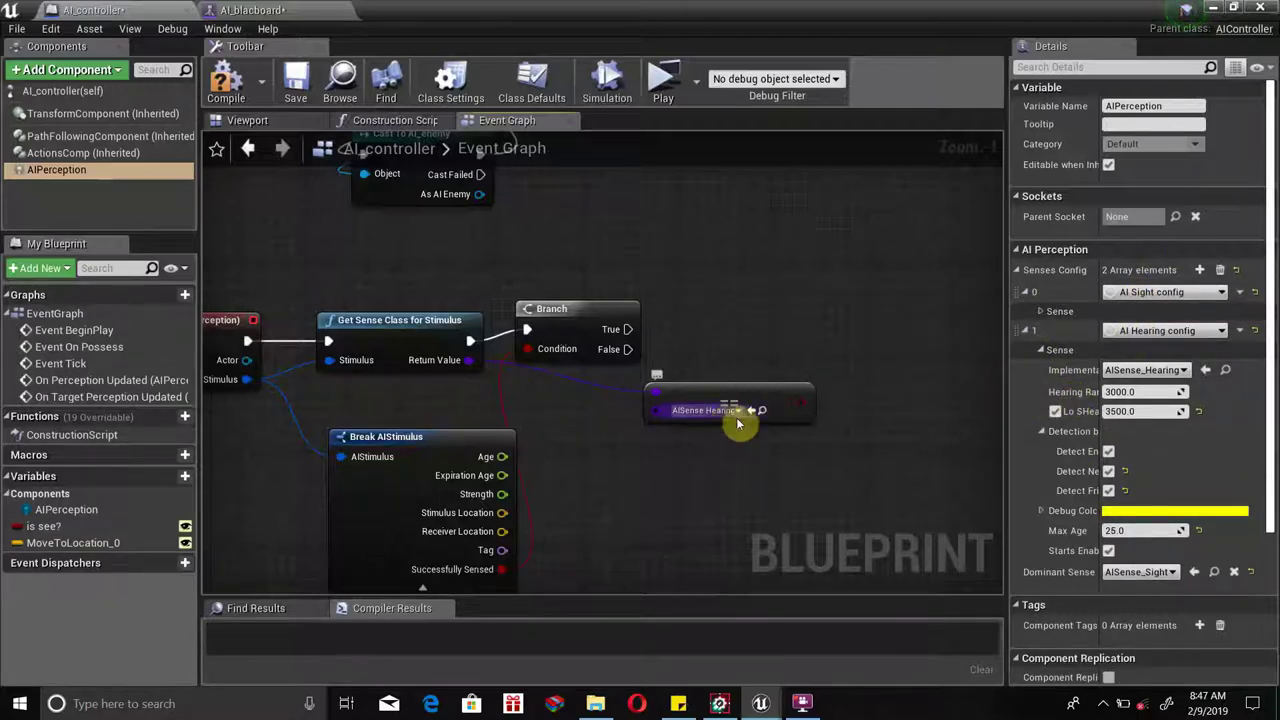
Add a second Branch driven by the hearing check, following the first Branch's True output.
left_click_drag(801, 404, 774, 326)
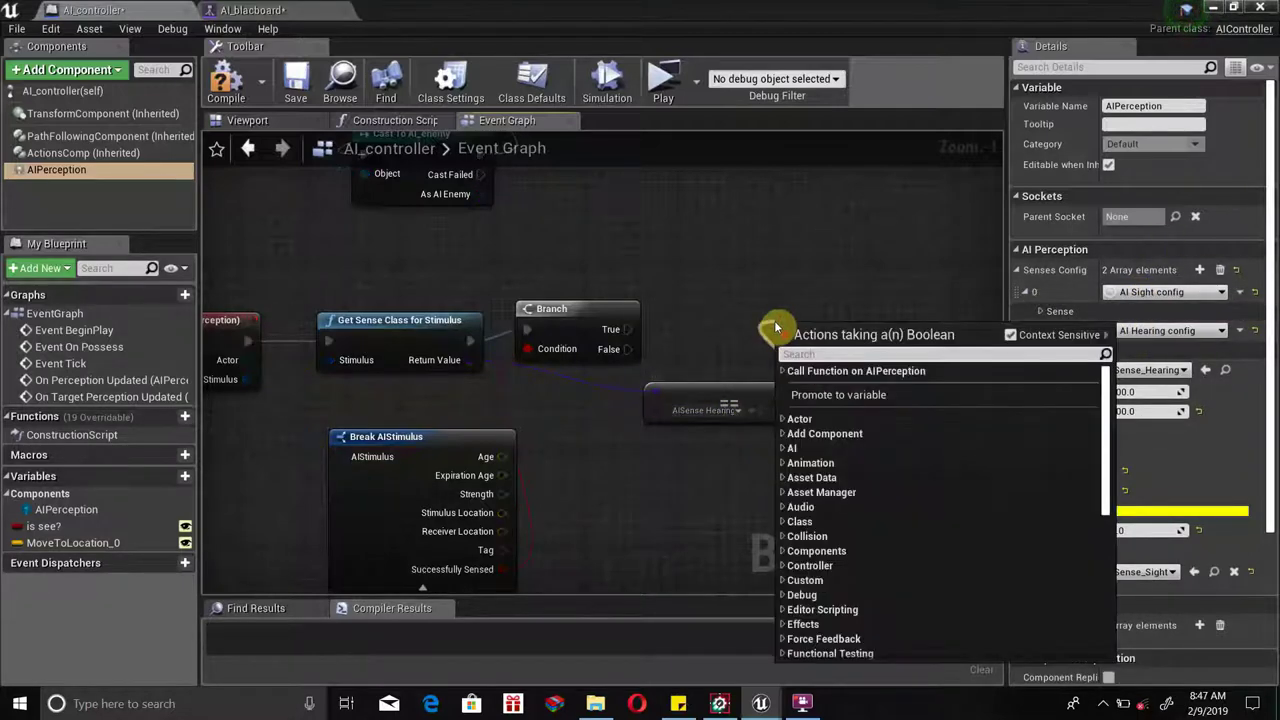
type("branch")
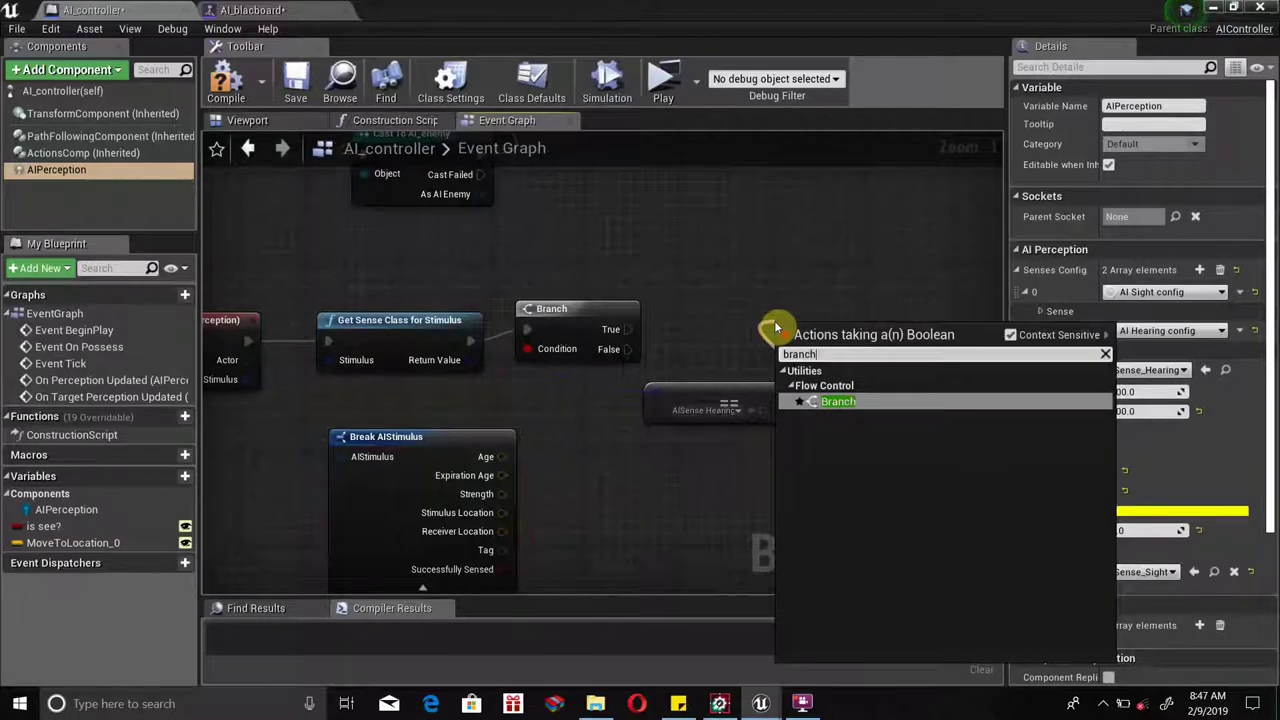
key("Return")
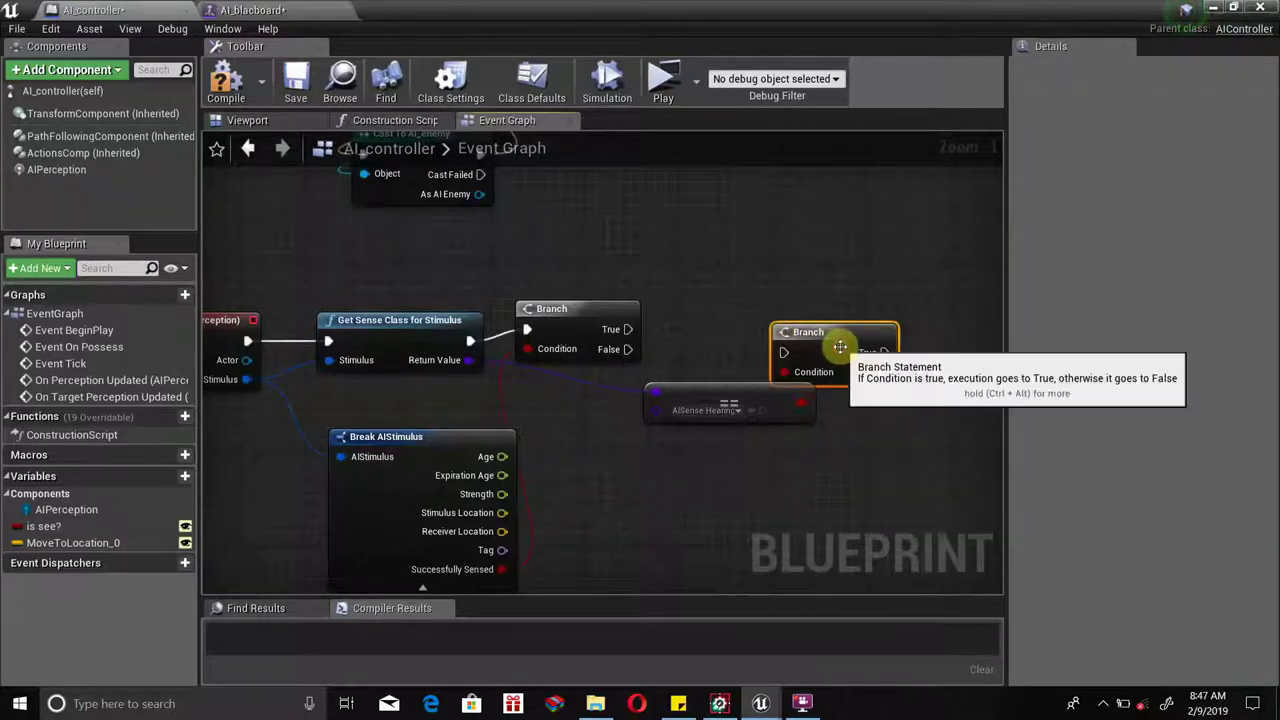
left_click_drag(775, 328, 751, 294)
left_click_drag(627, 329, 758, 318)
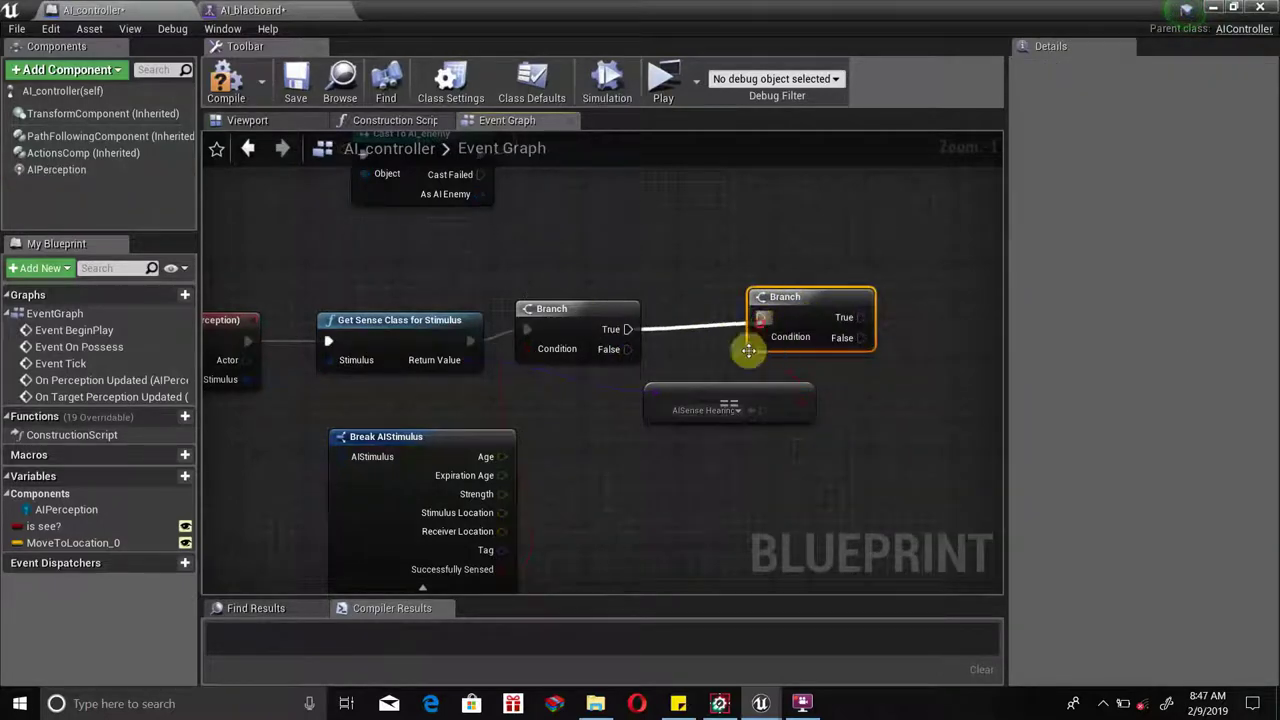
right_click_drag(751, 463, 523, 506)
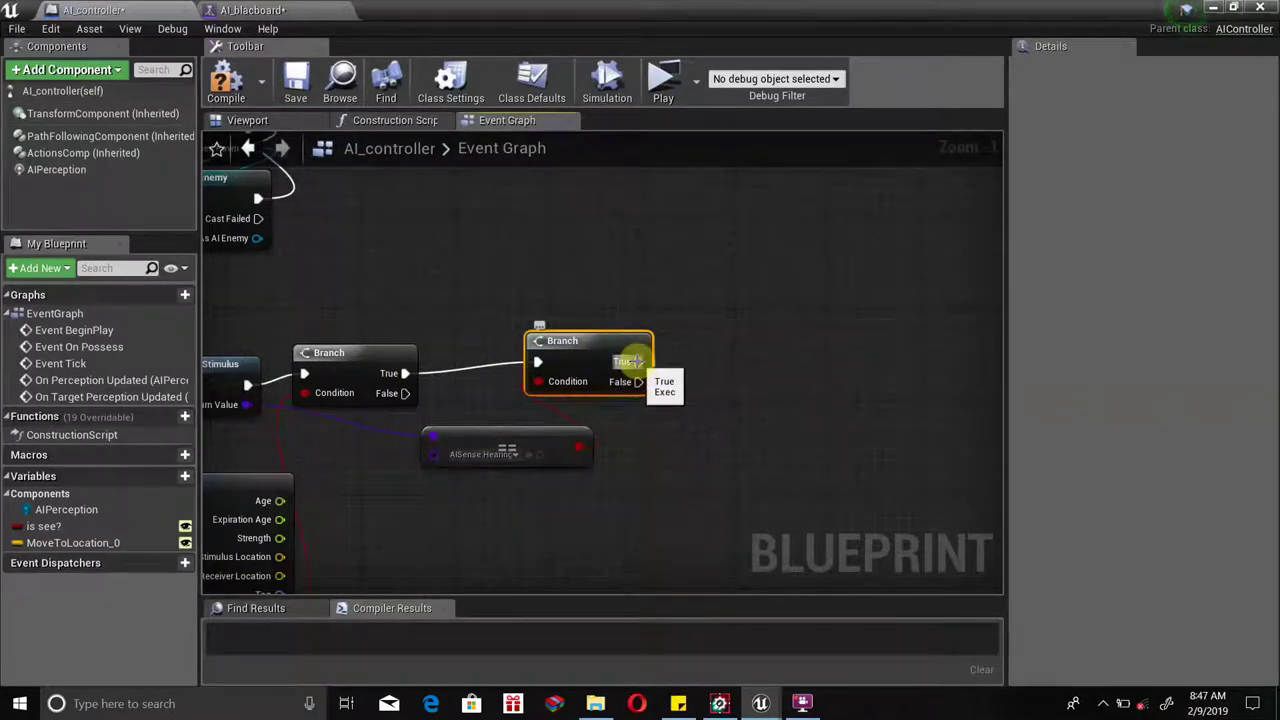
Add a Get Blackboard node taking the perception event's Actor as Target.
right_click_drag(271, 331, 523, 306)
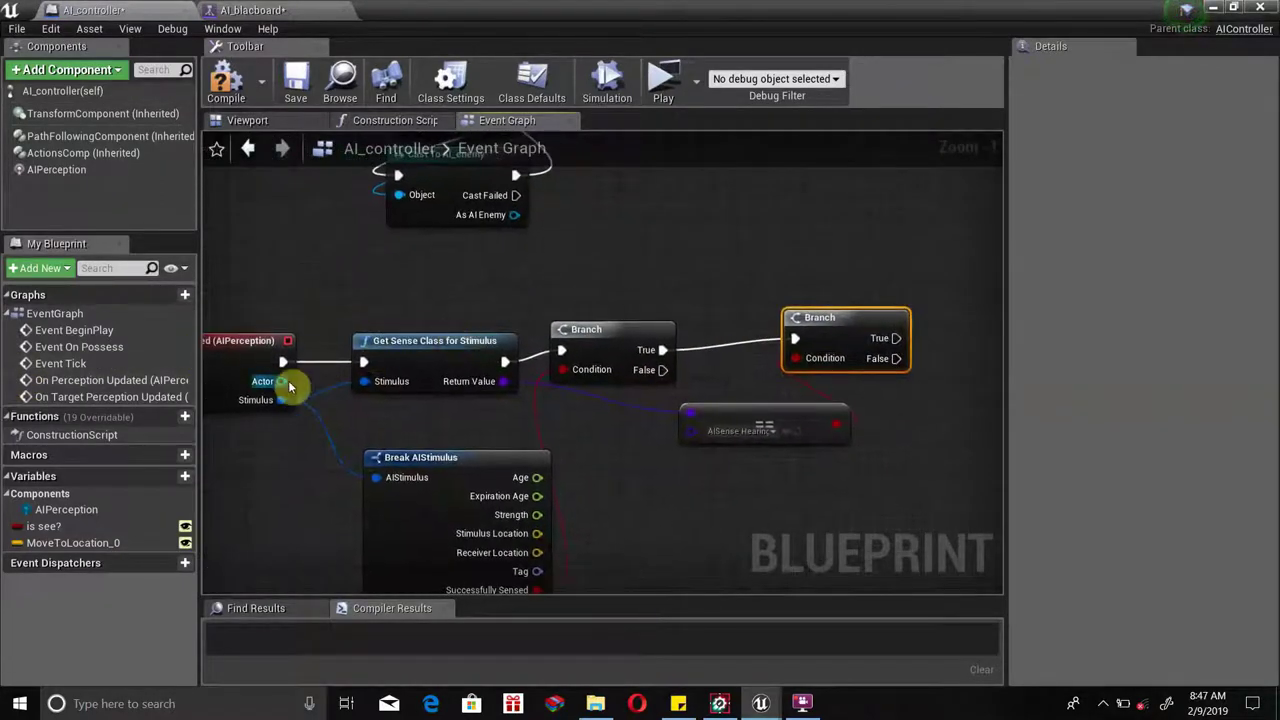
left_click_drag(284, 382, 665, 479)
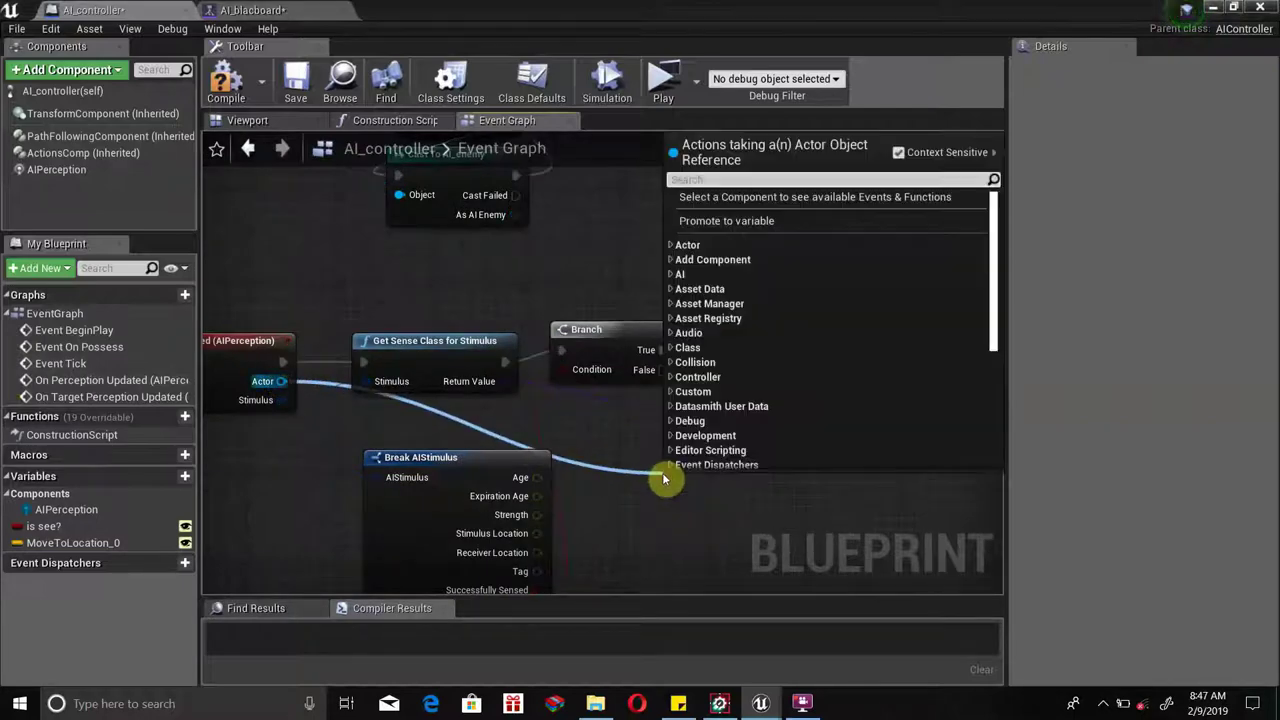
type("get b")
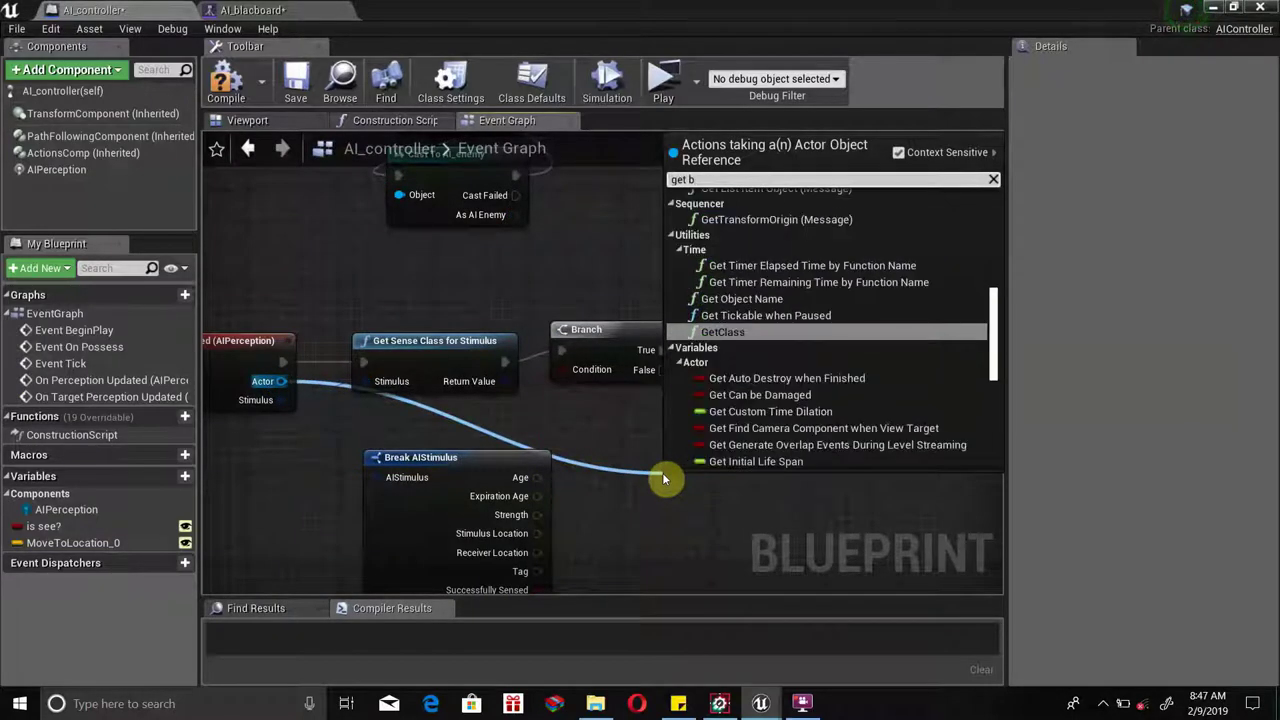
type("l")
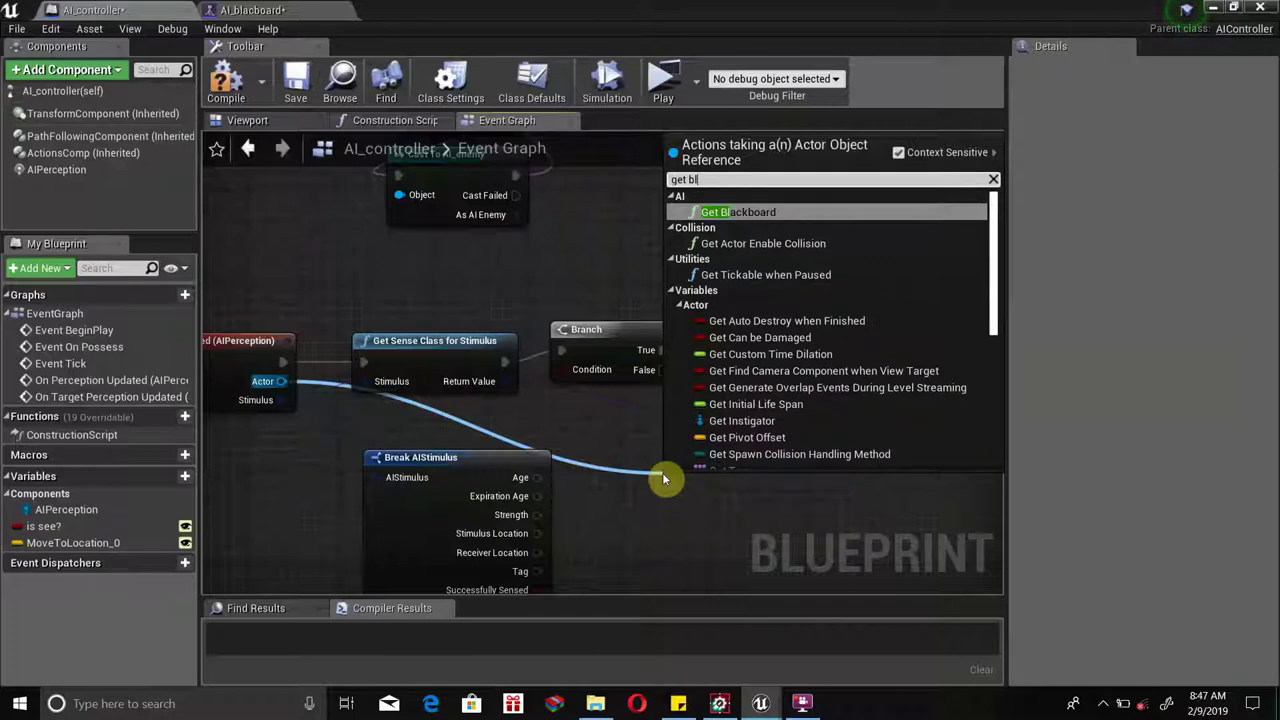
key("Return")
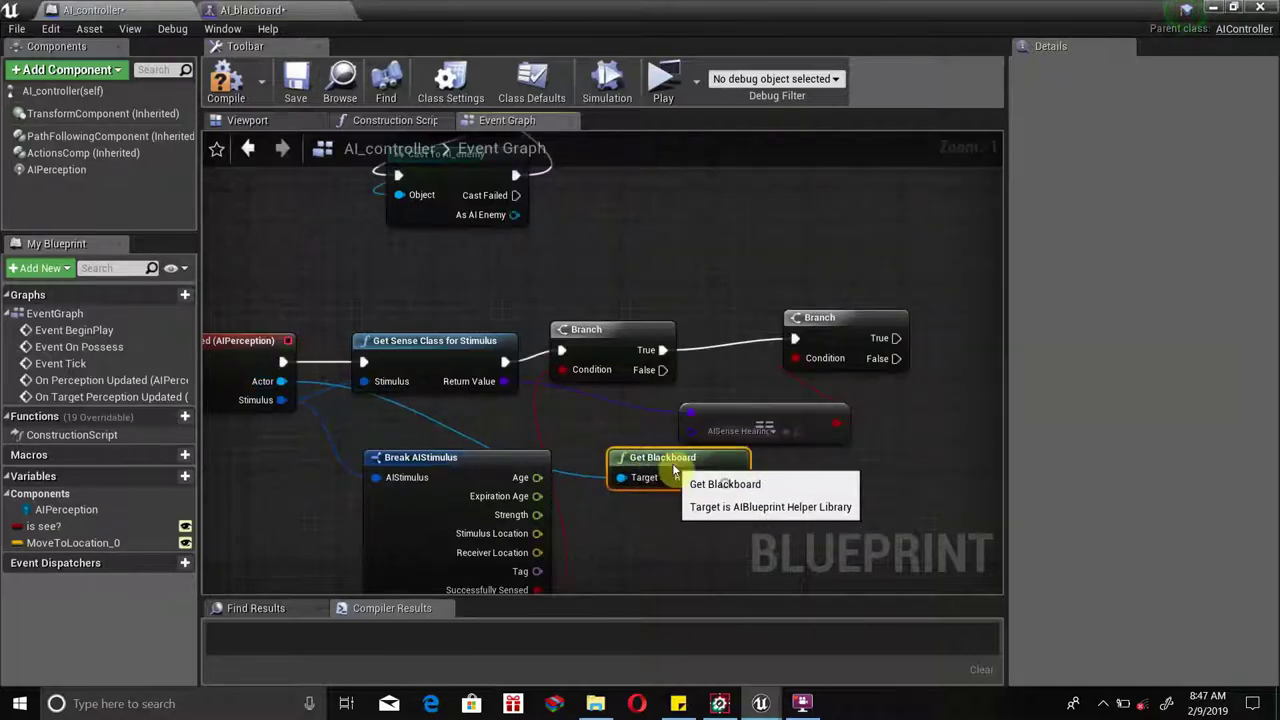
right_click_drag(787, 512, 532, 530)
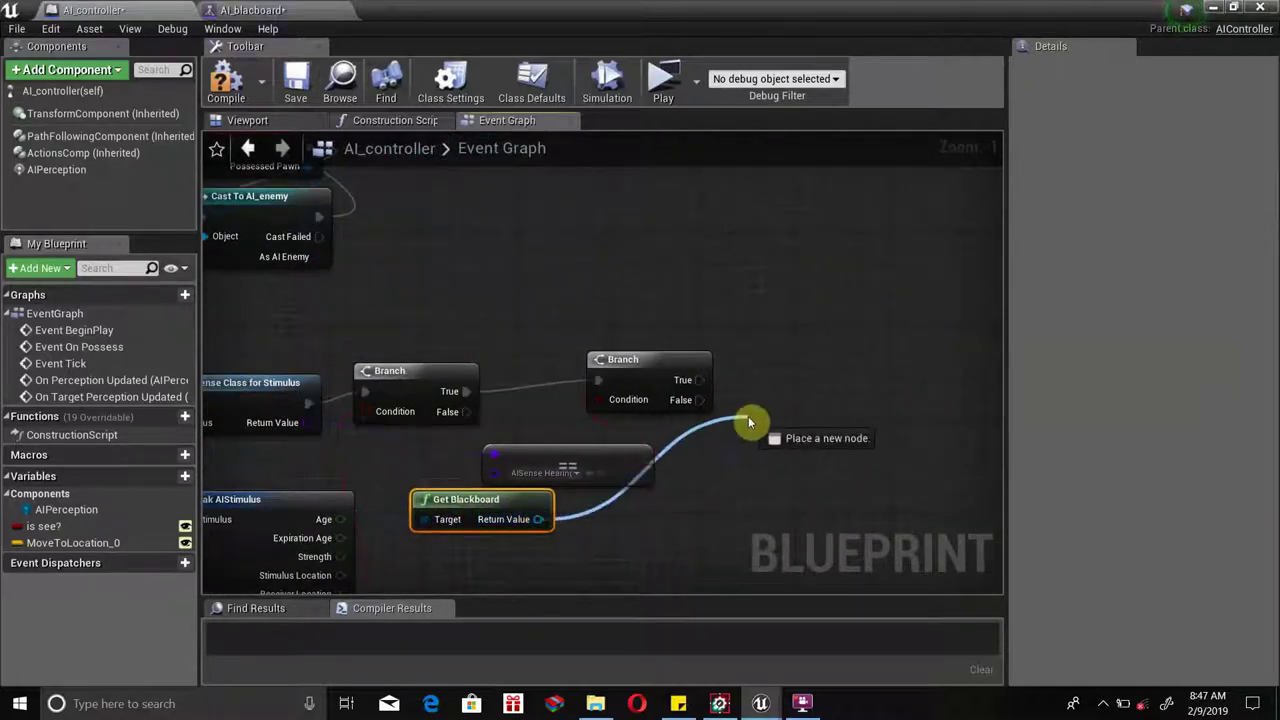
Add a Set Value as Bool node on the Blackboard, run from the second Branch's True.
left_click_drag(532, 530, 752, 418)
type("se")
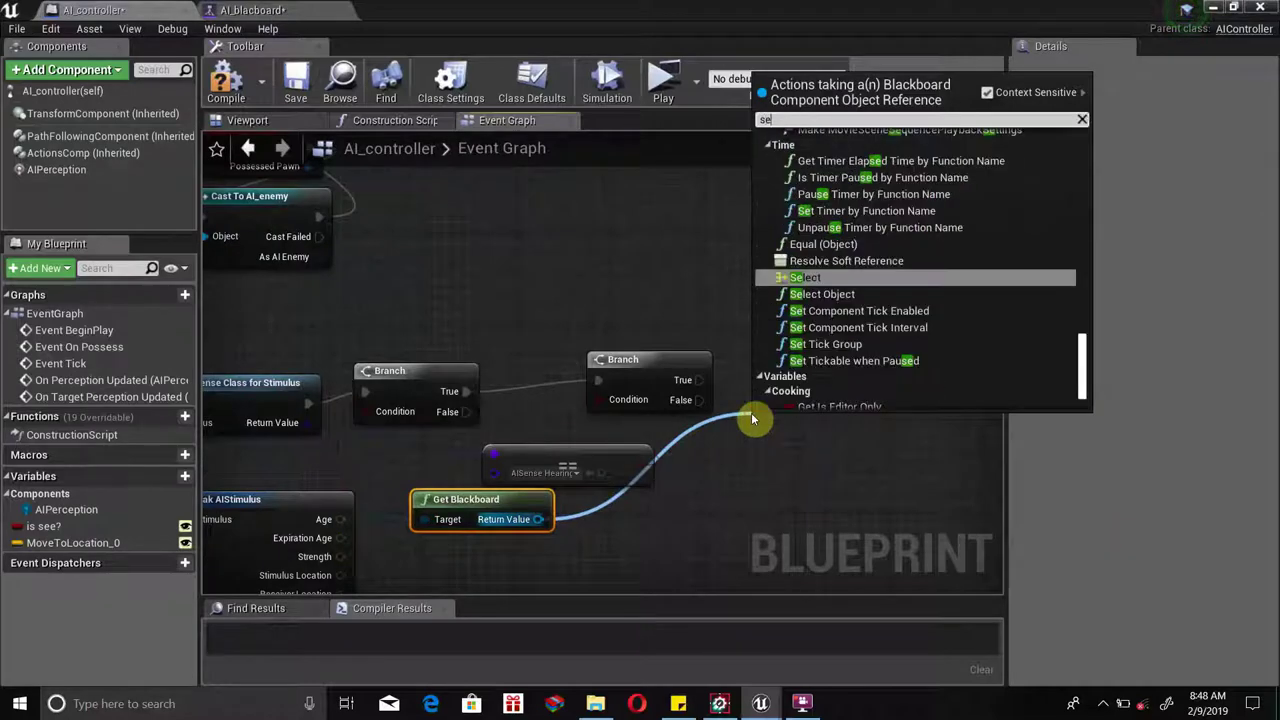
type("t va")
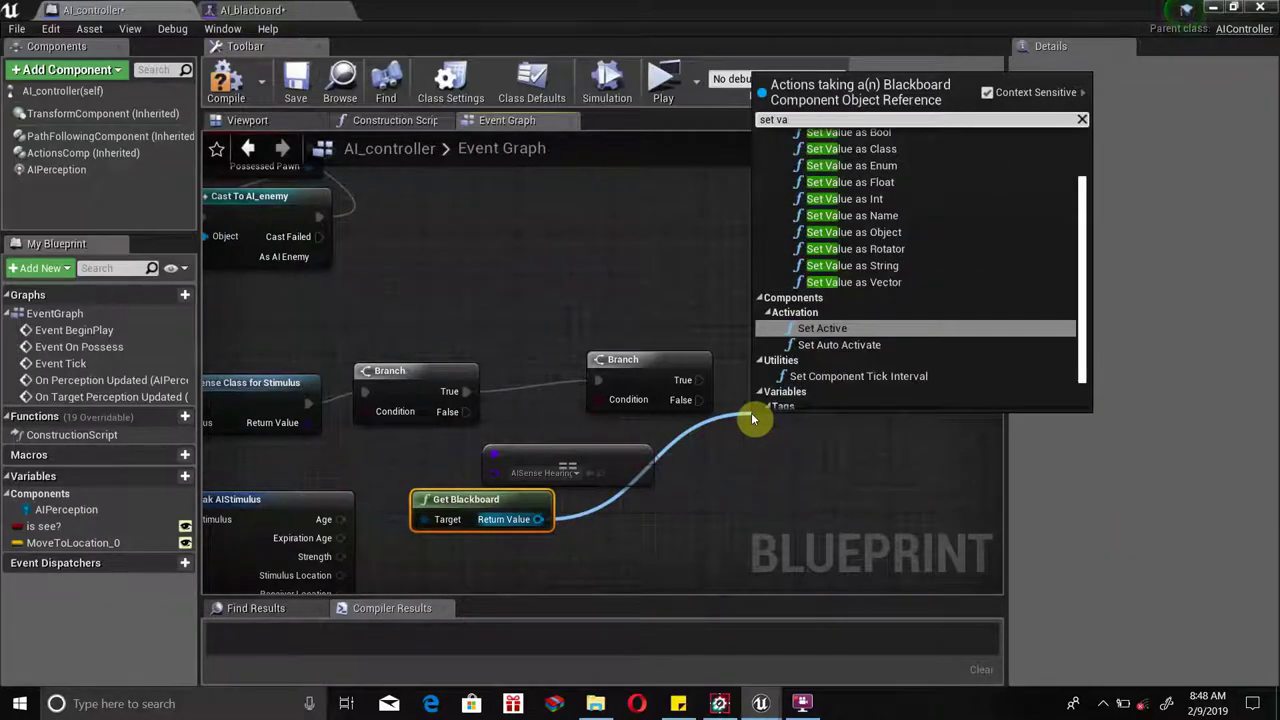
scroll(879, 185, "up", 2)
left_click(879, 185)
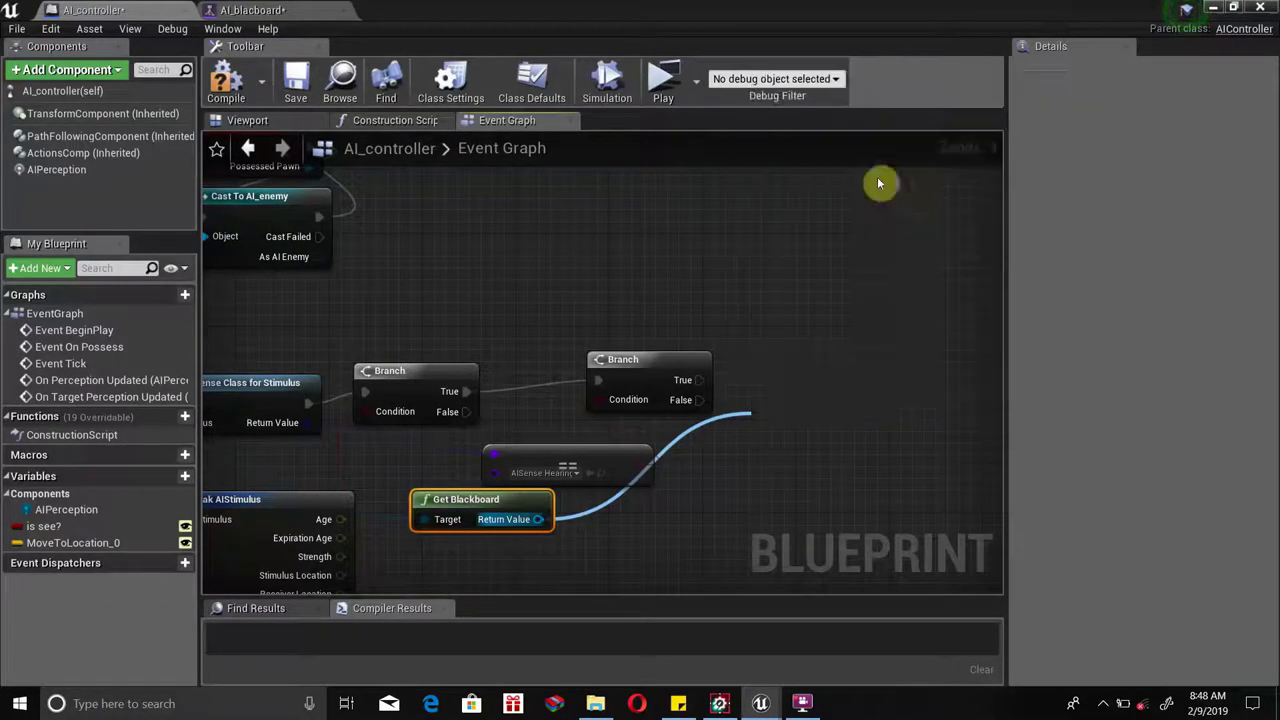
left_click_drag(889, 449, 925, 403)
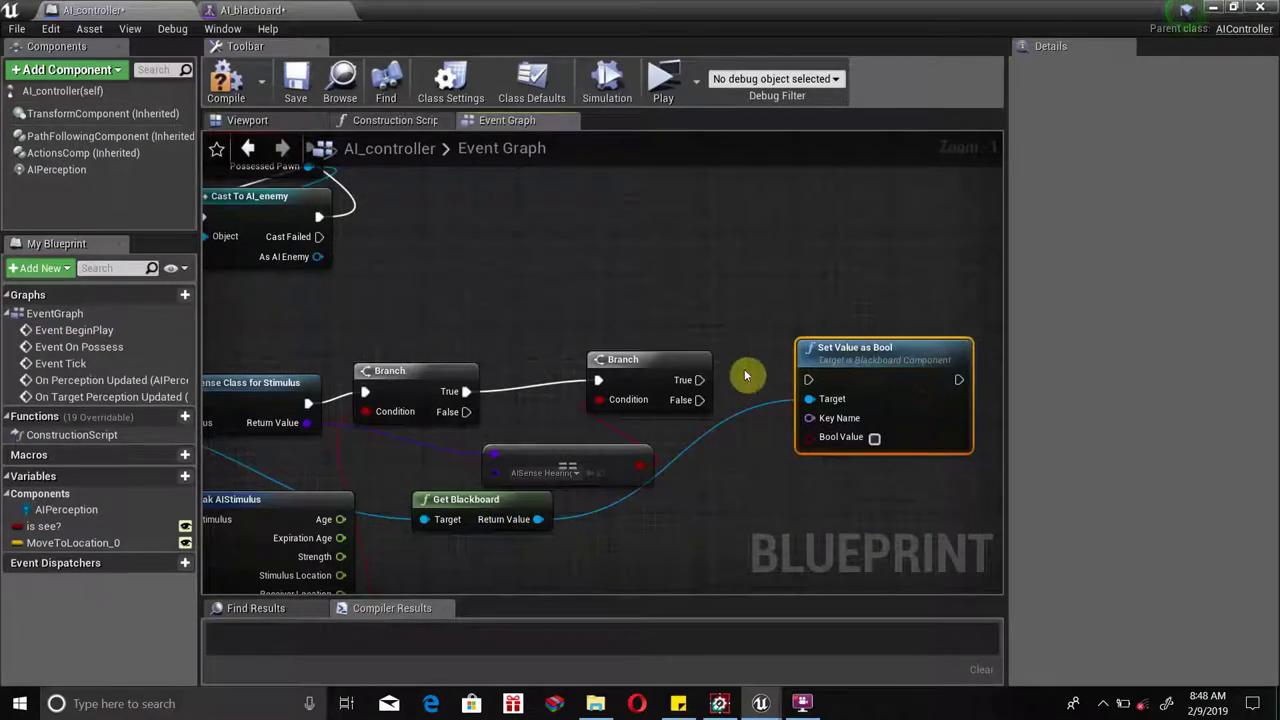
left_click_drag(690, 380, 808, 380)
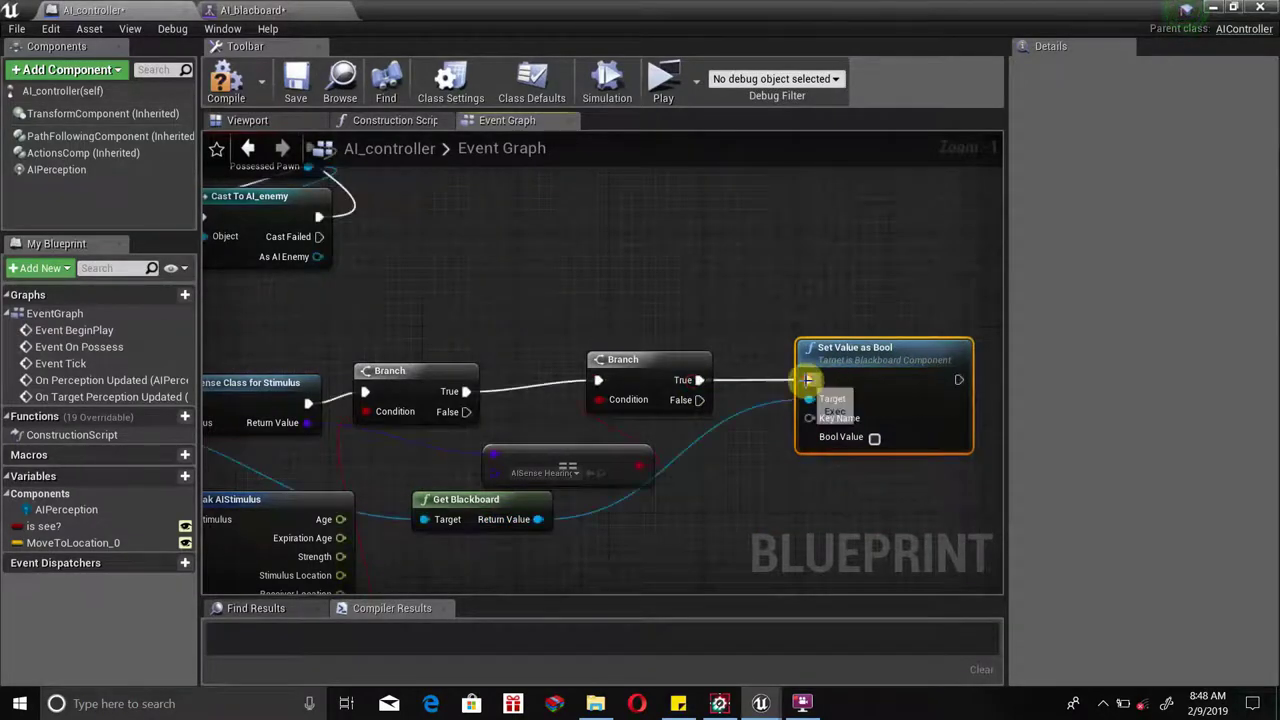
left_click_drag(956, 370, 956, 359)
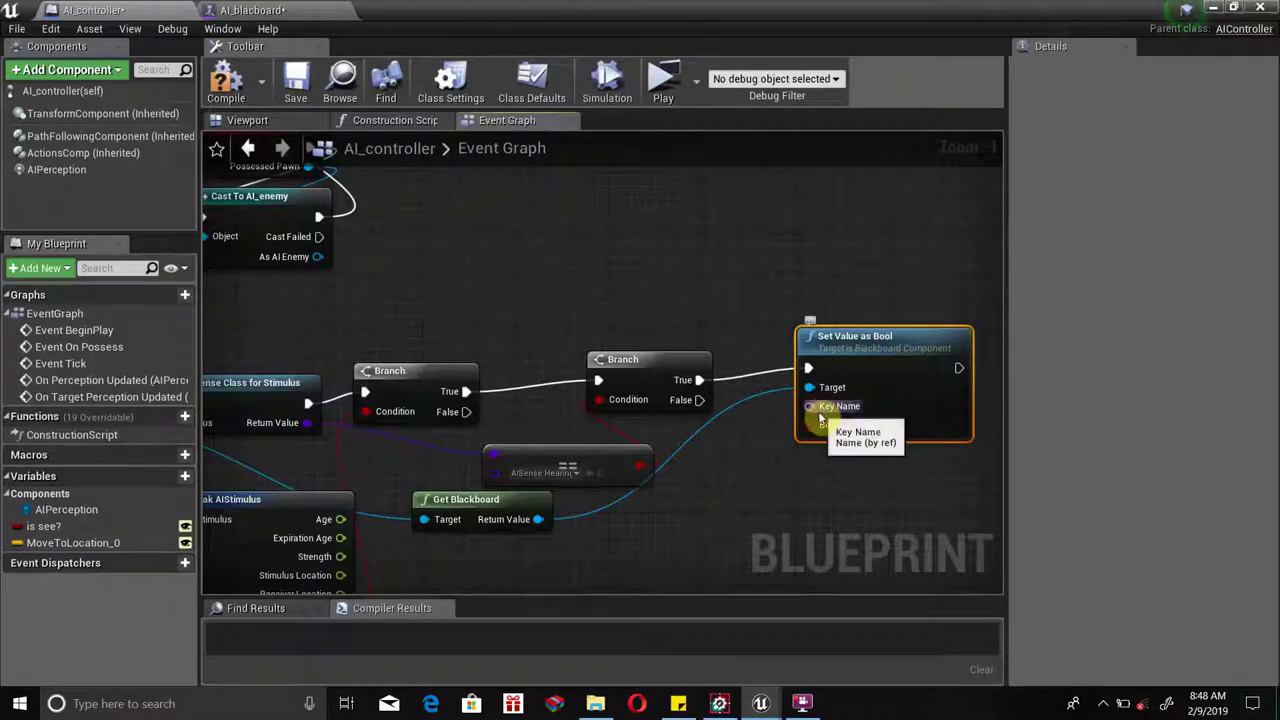
Feed Key Name from a Make Literal Name node, then minimize the blueprint editor.
left_click_drag(818, 408, 706, 311)
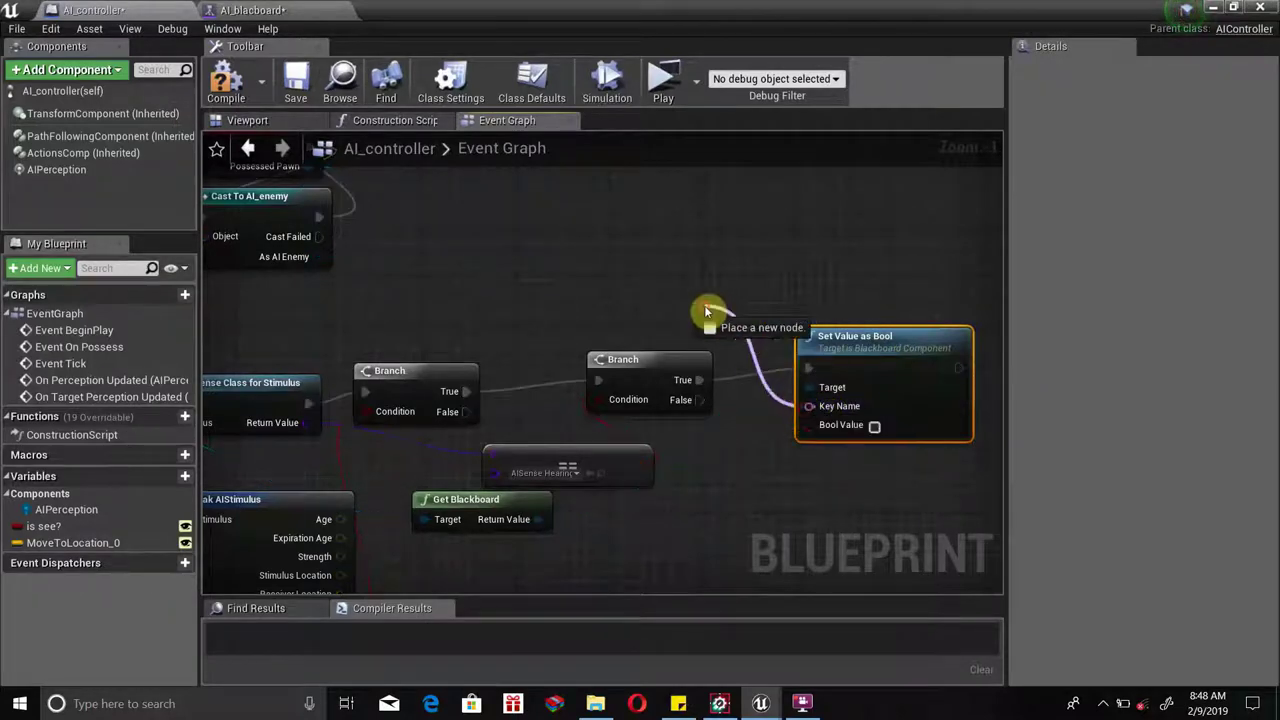
type("li")
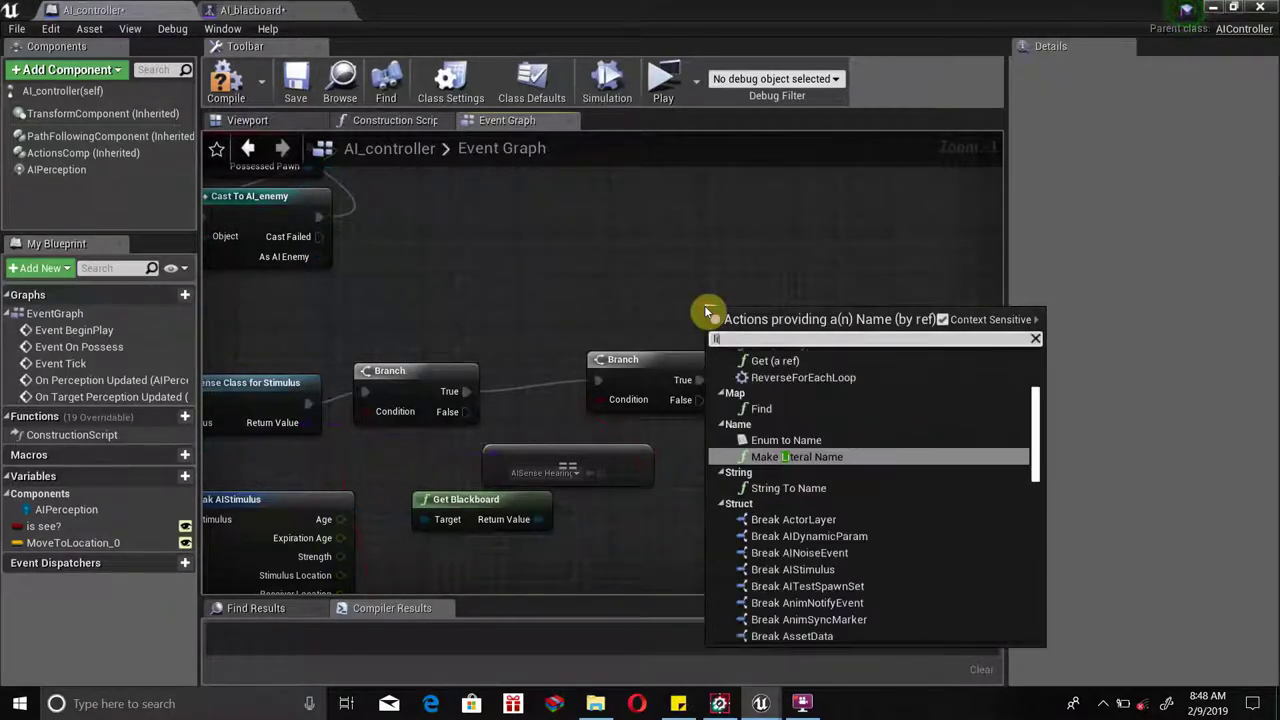
type("ter")
key("Return")
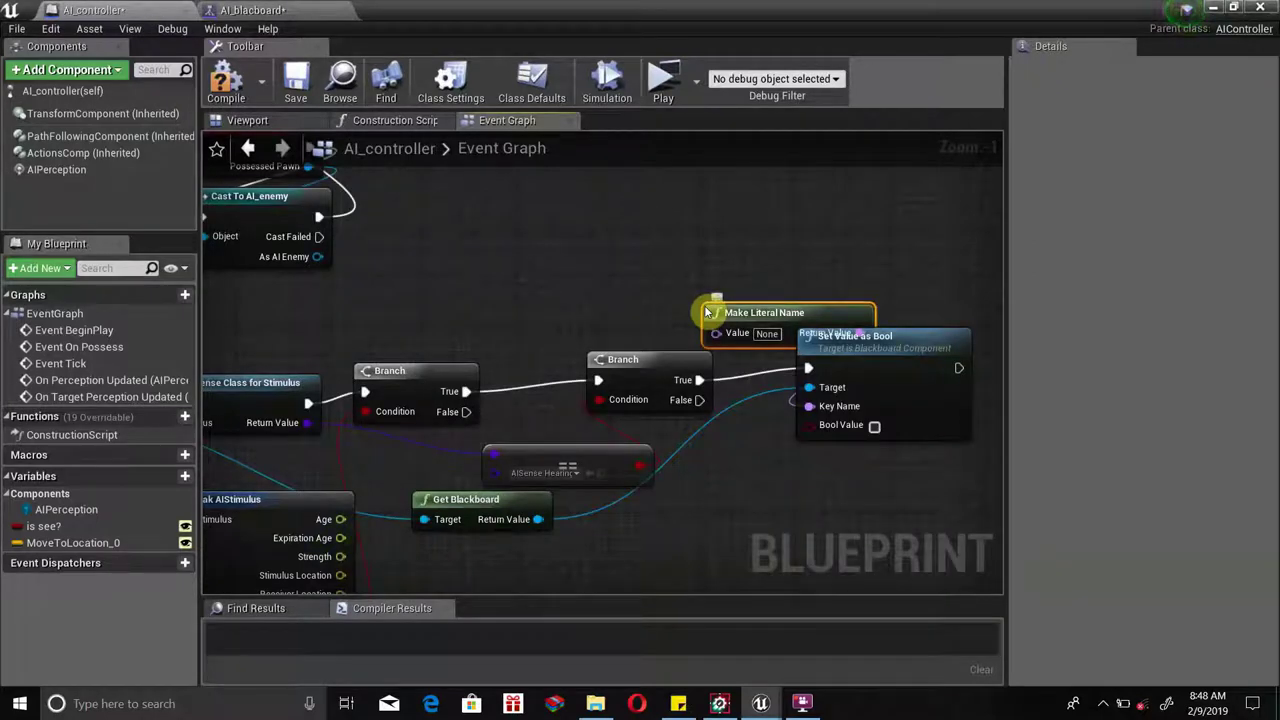
left_click_drag(795, 315, 713, 290)
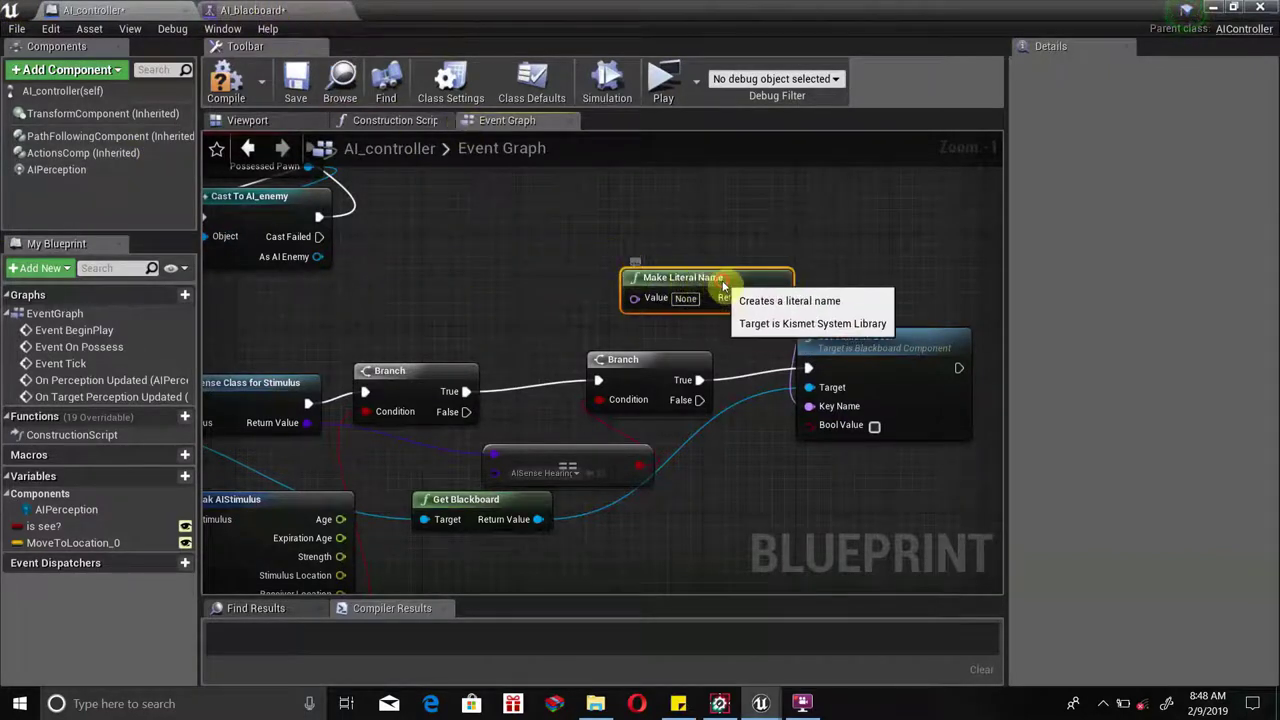
left_click_drag(636, 278, 624, 278)
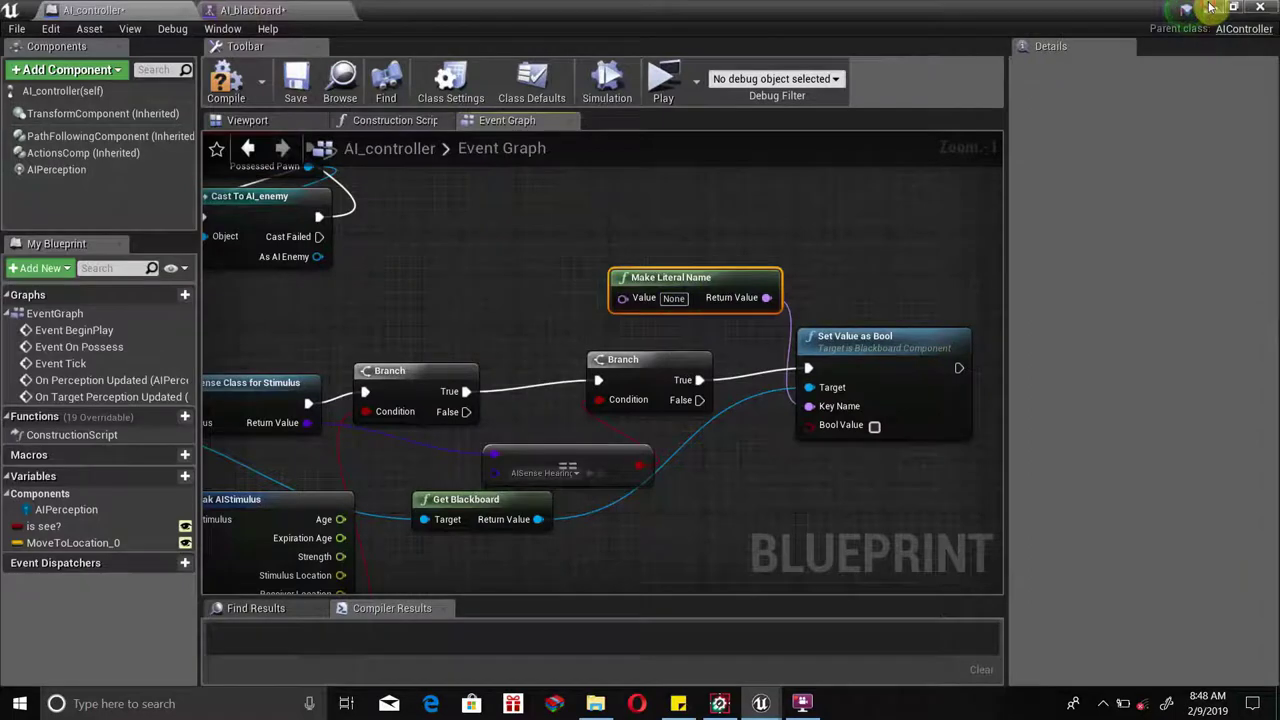
left_click(1212, 8)
In AI_blackboard, add a Bool key named 'hear somethin??'.
double_click(478, 587)
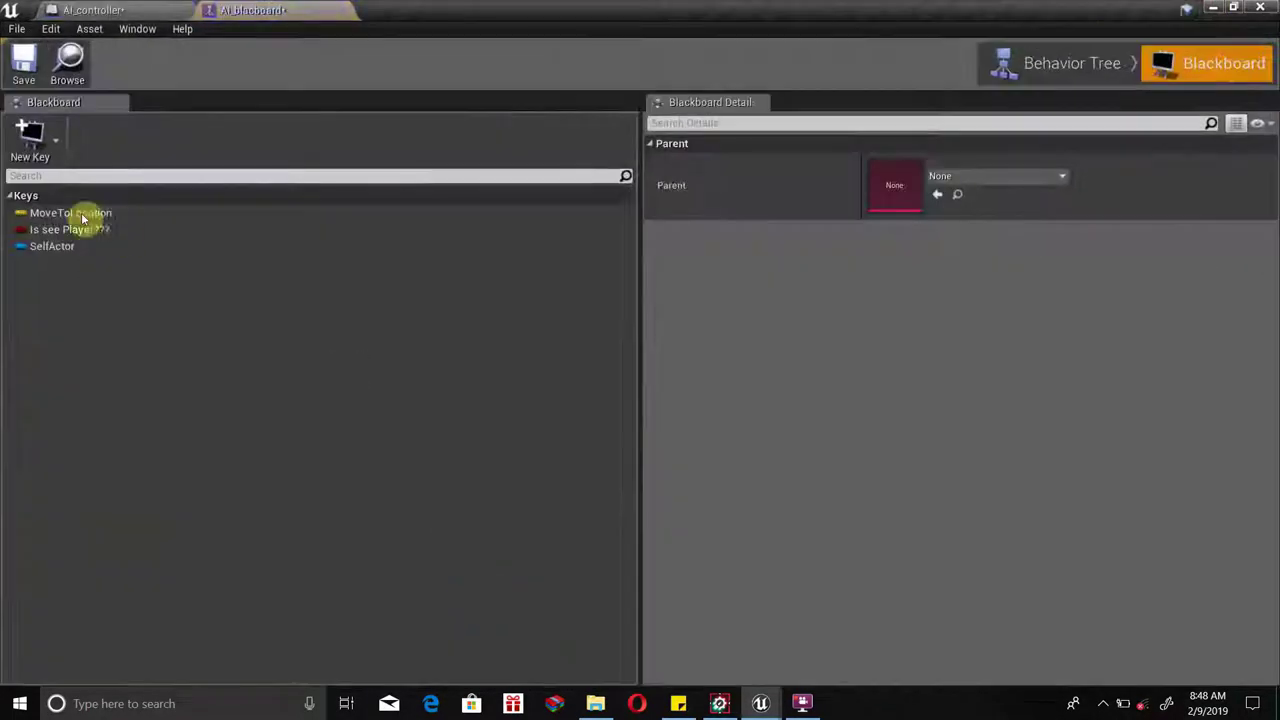
left_click(45, 135)
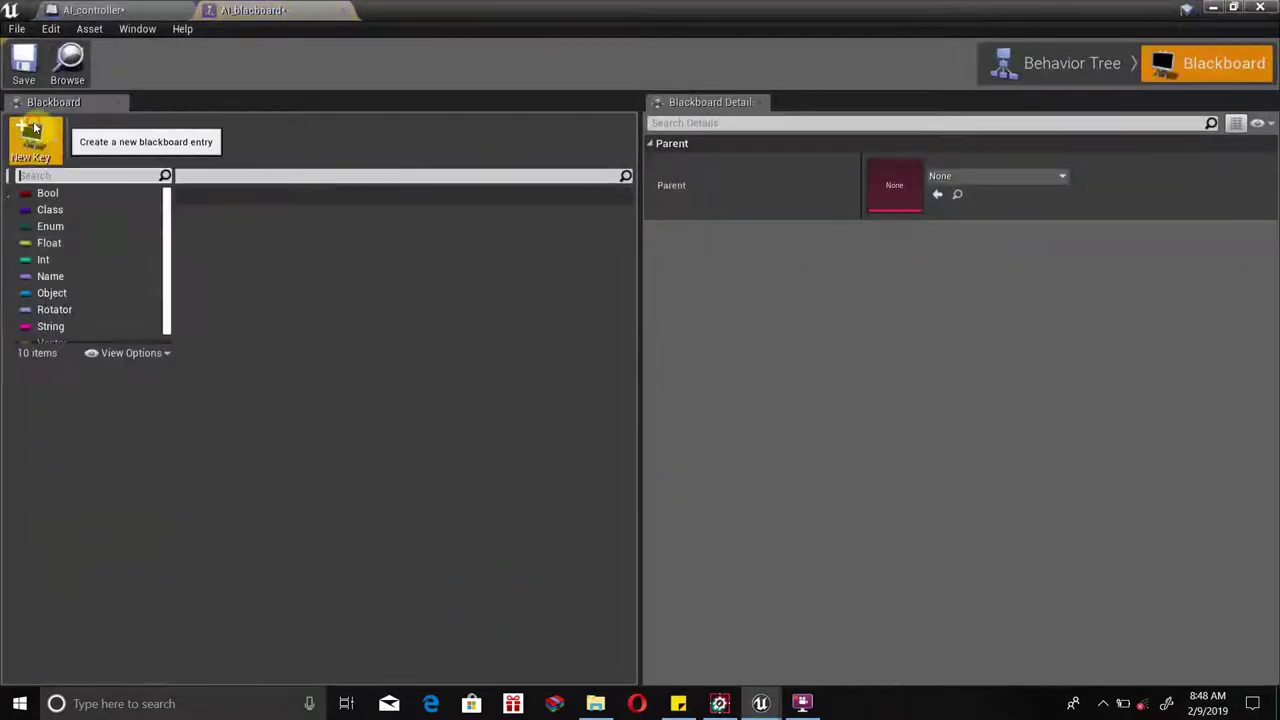
left_click(78, 193)
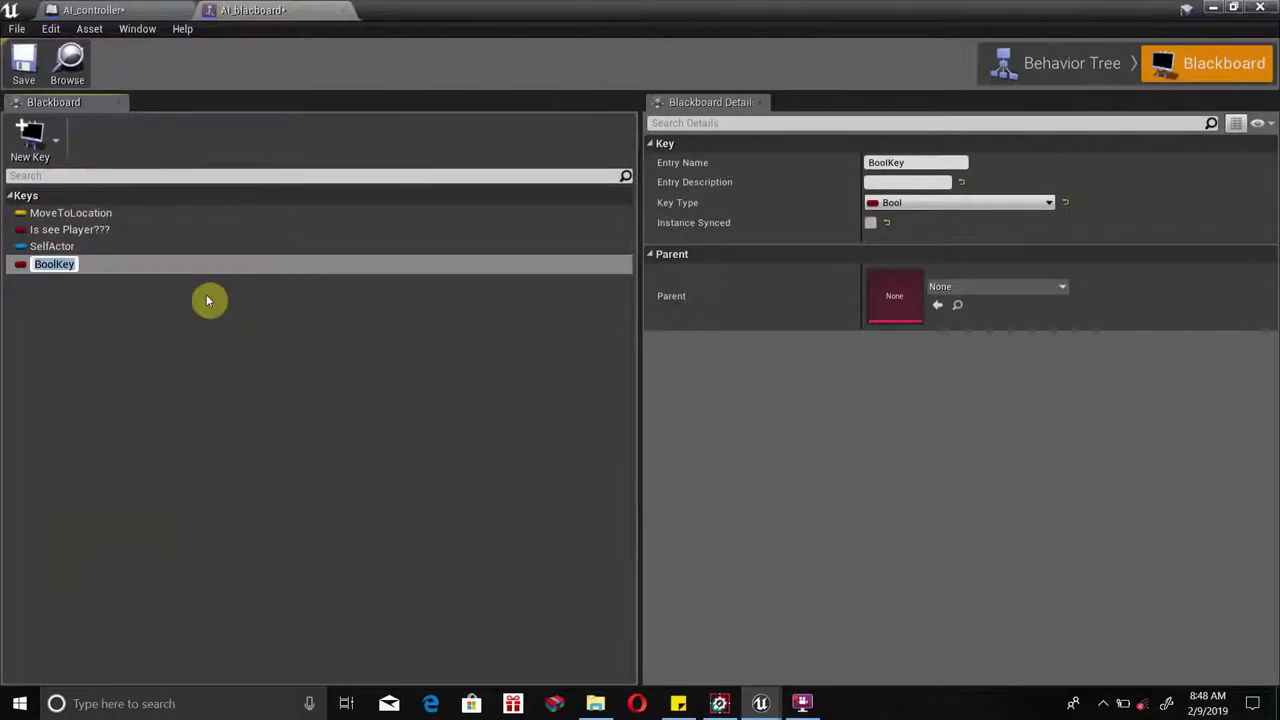
type("h")
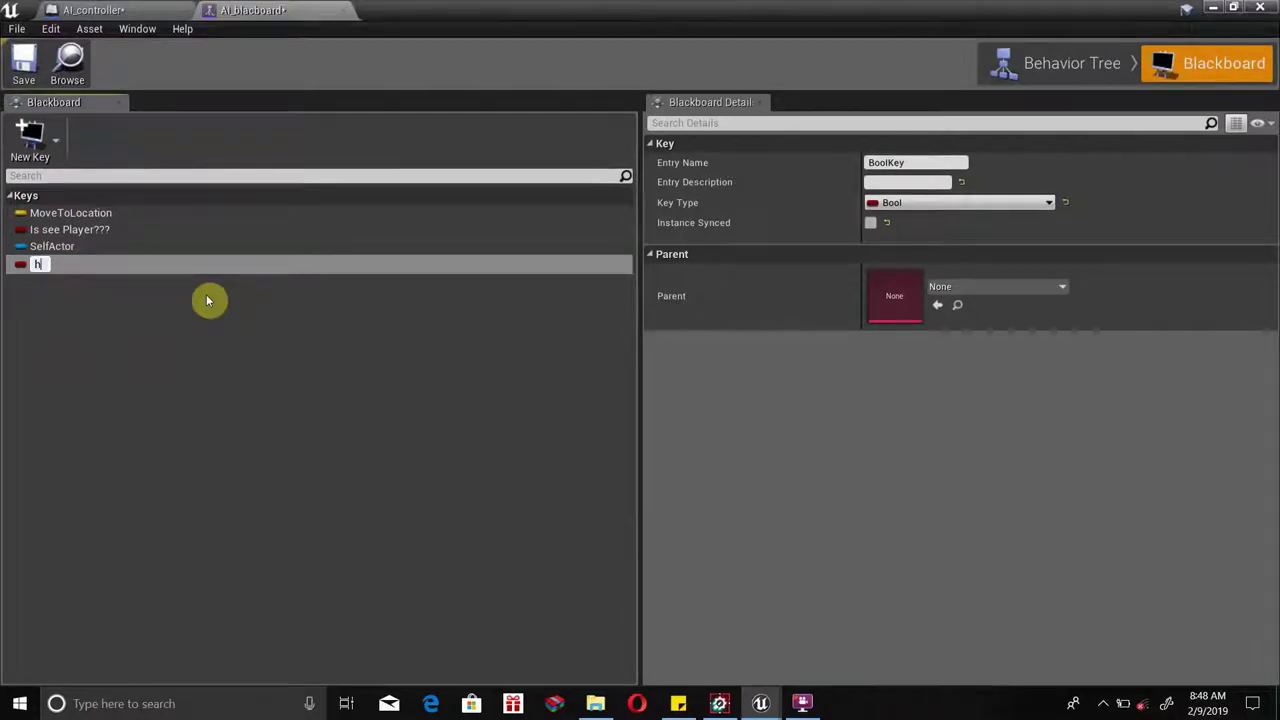
type("ear s")
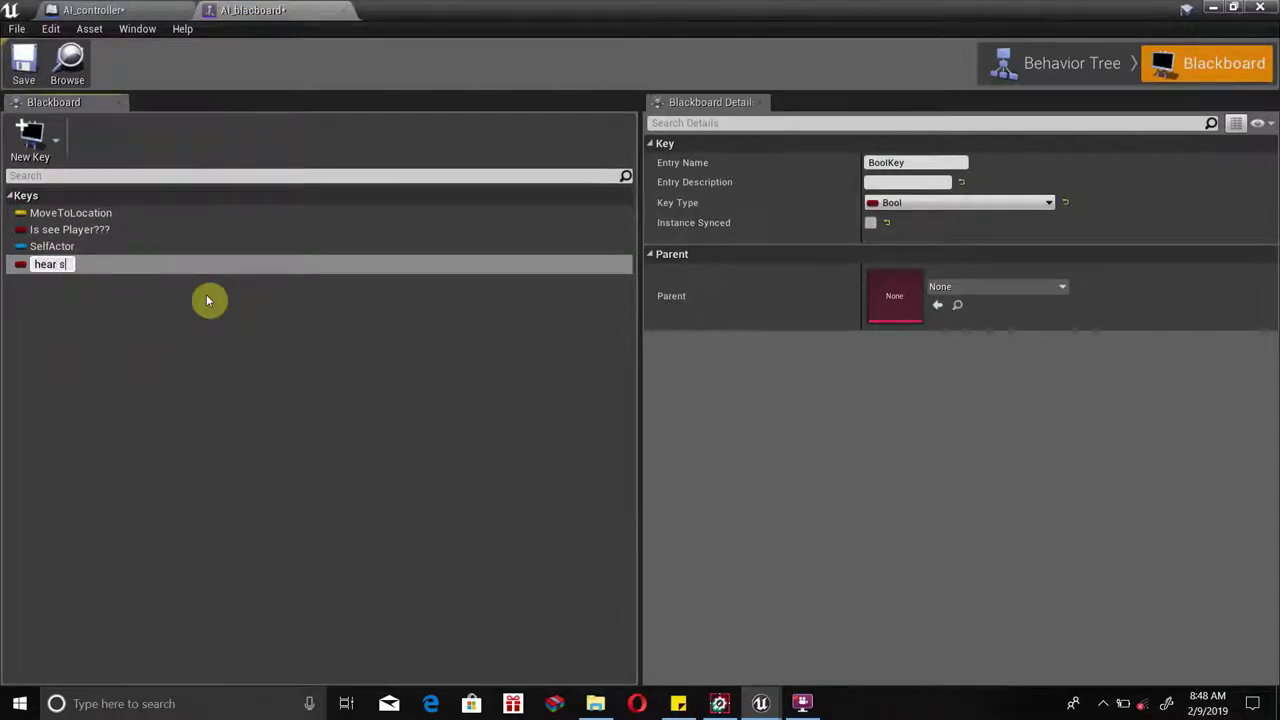
type("omet")
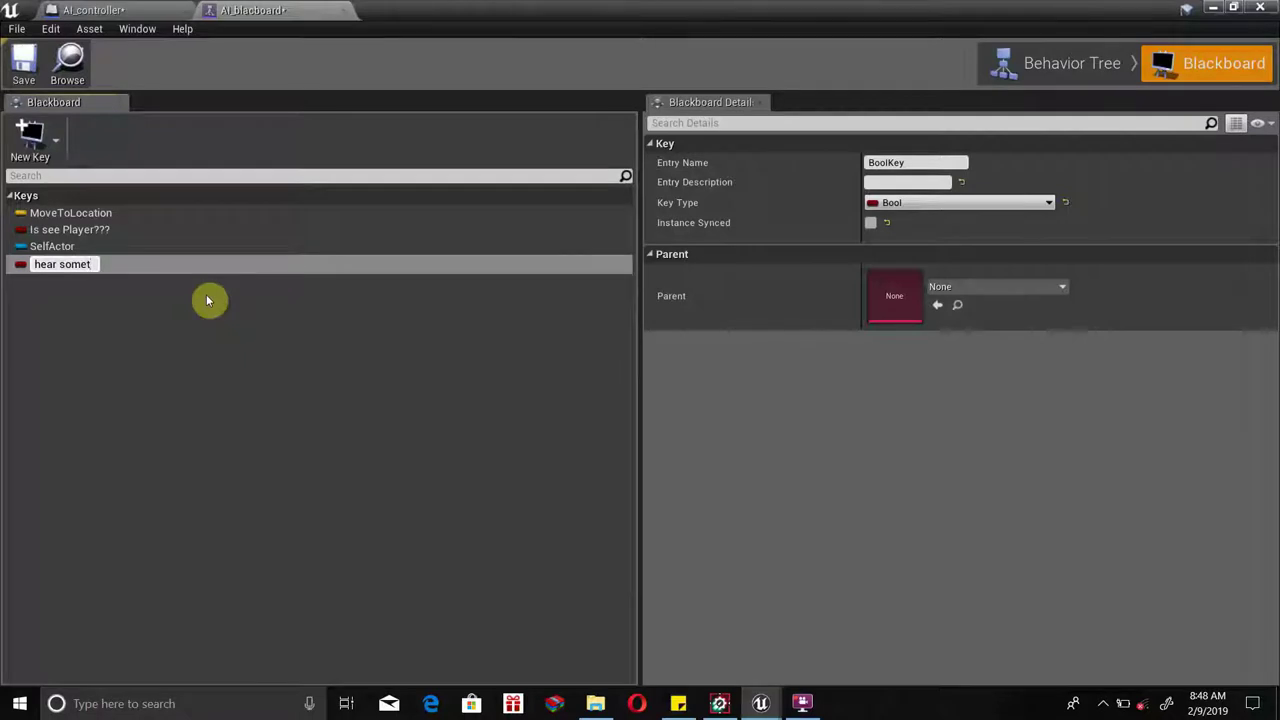
type("hin")
type("??")
key("Return")
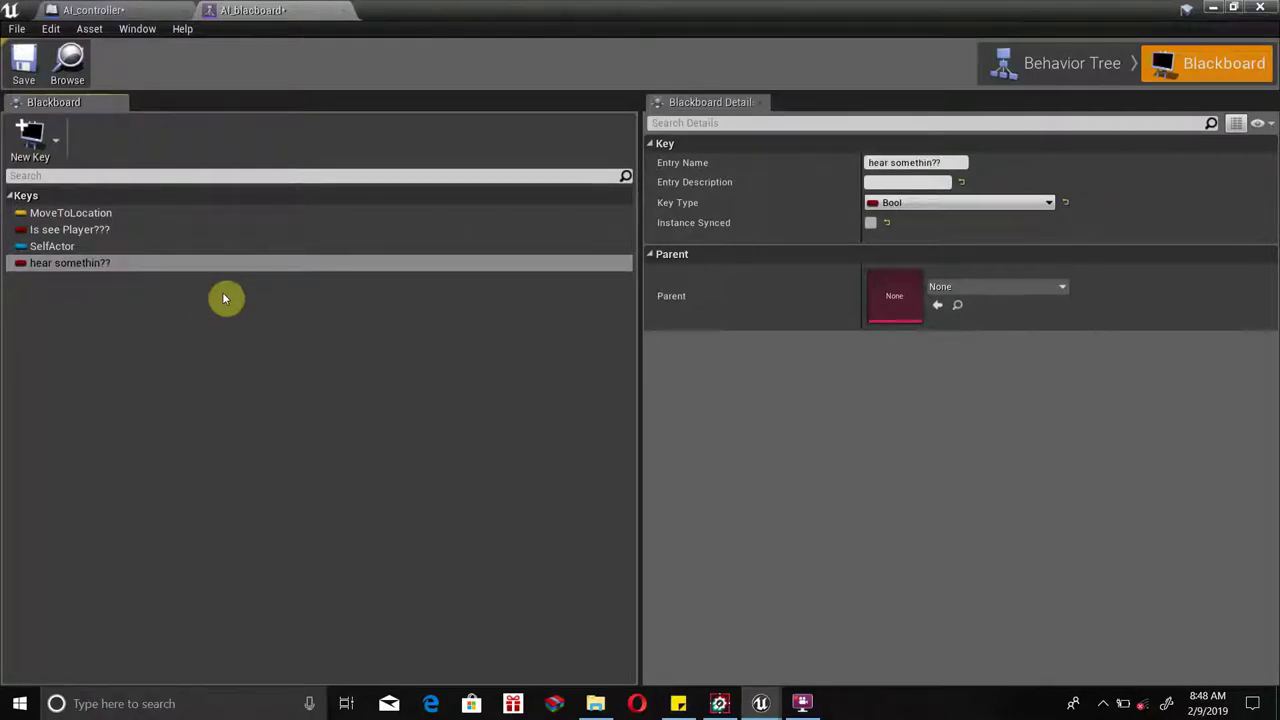
Copy the 'hear somethin??' key name and return to the AI_controller event graph.
left_click(70, 10)
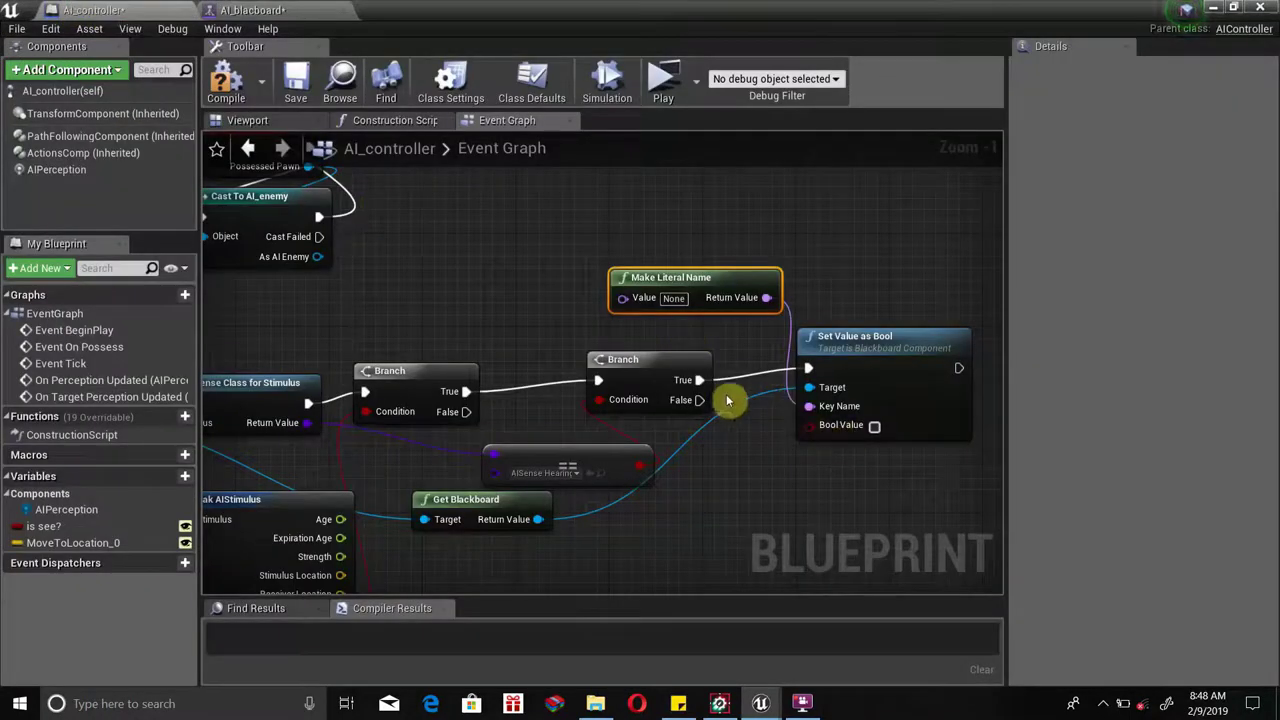
left_click(268, 10)
double_click(80, 264)
key("ctrl+c")
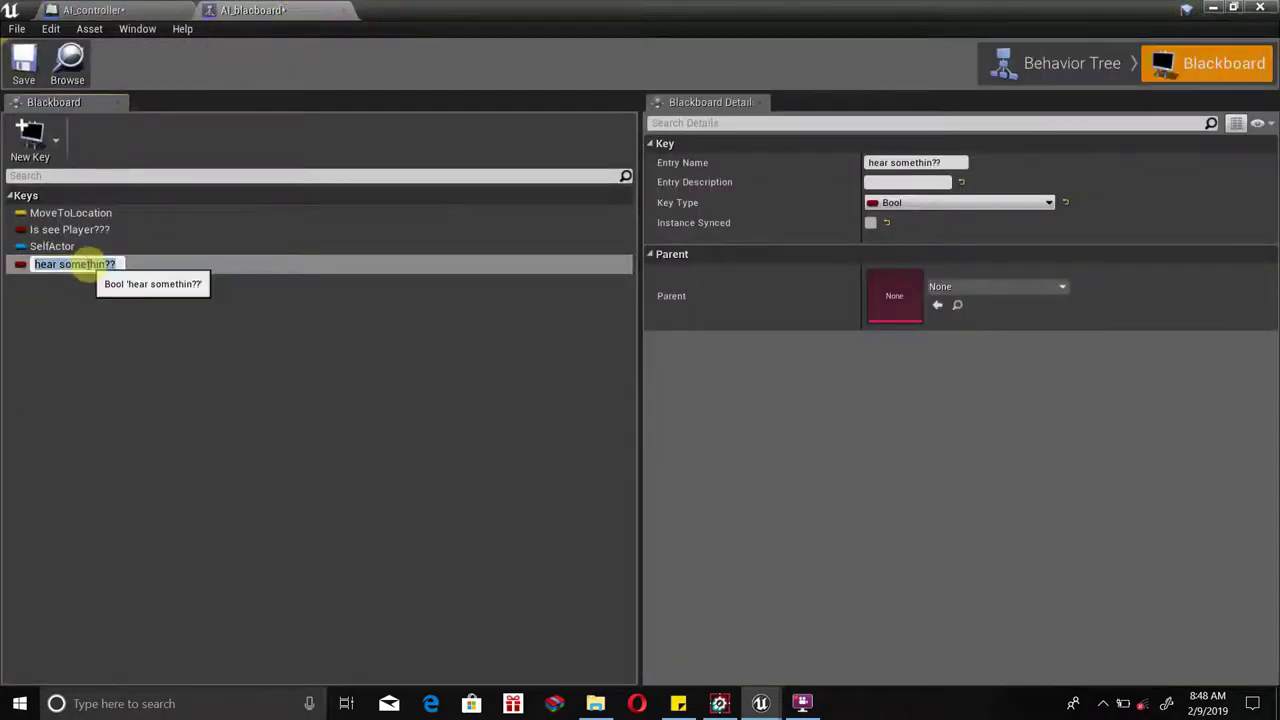
left_click(134, 9)
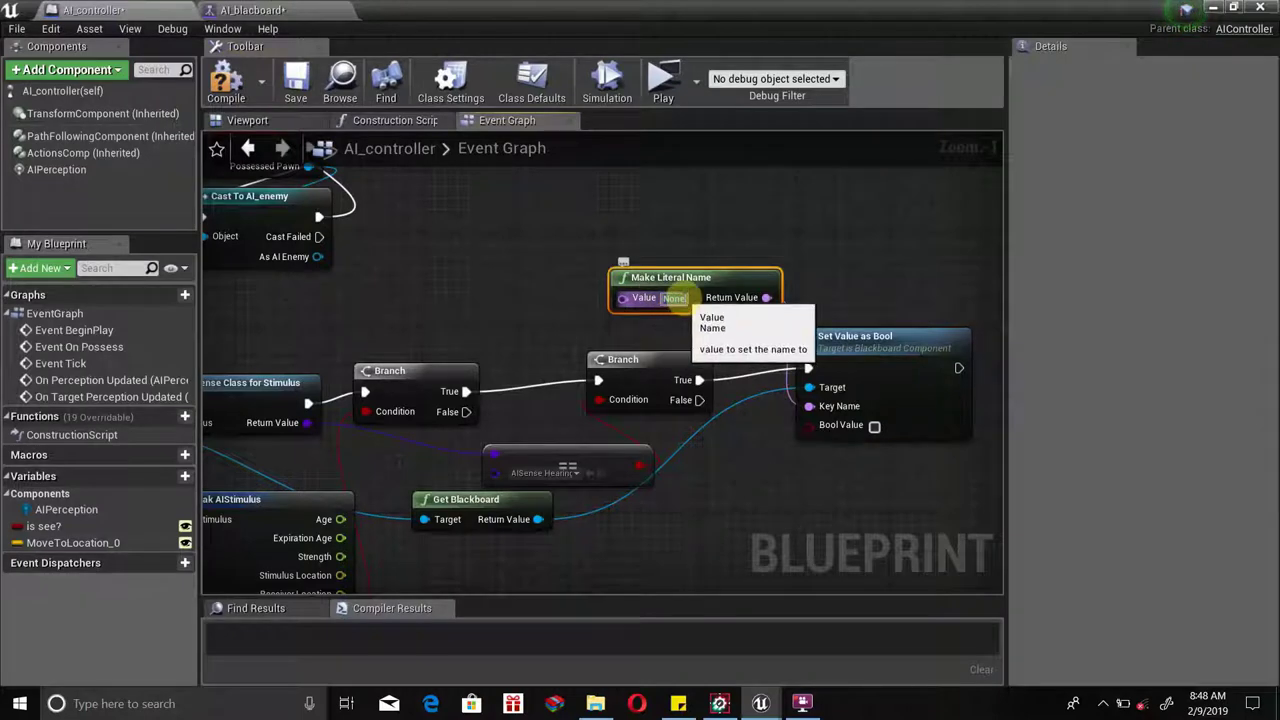
Paste 'hear somethin??' into Make Literal Name, tick Bool Value true, and tidy both nodes.
key("ctrl+v")
left_click(543, 257)
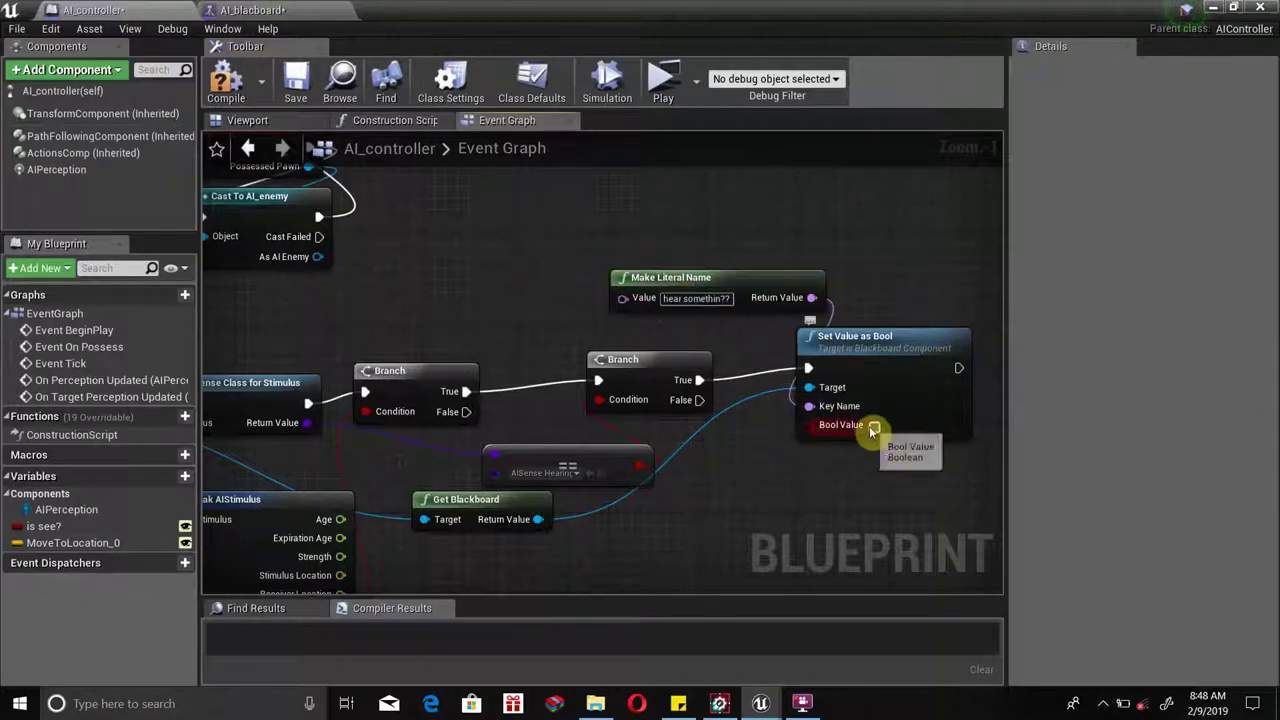
left_click(873, 426)
left_click_drag(891, 337, 903, 325)
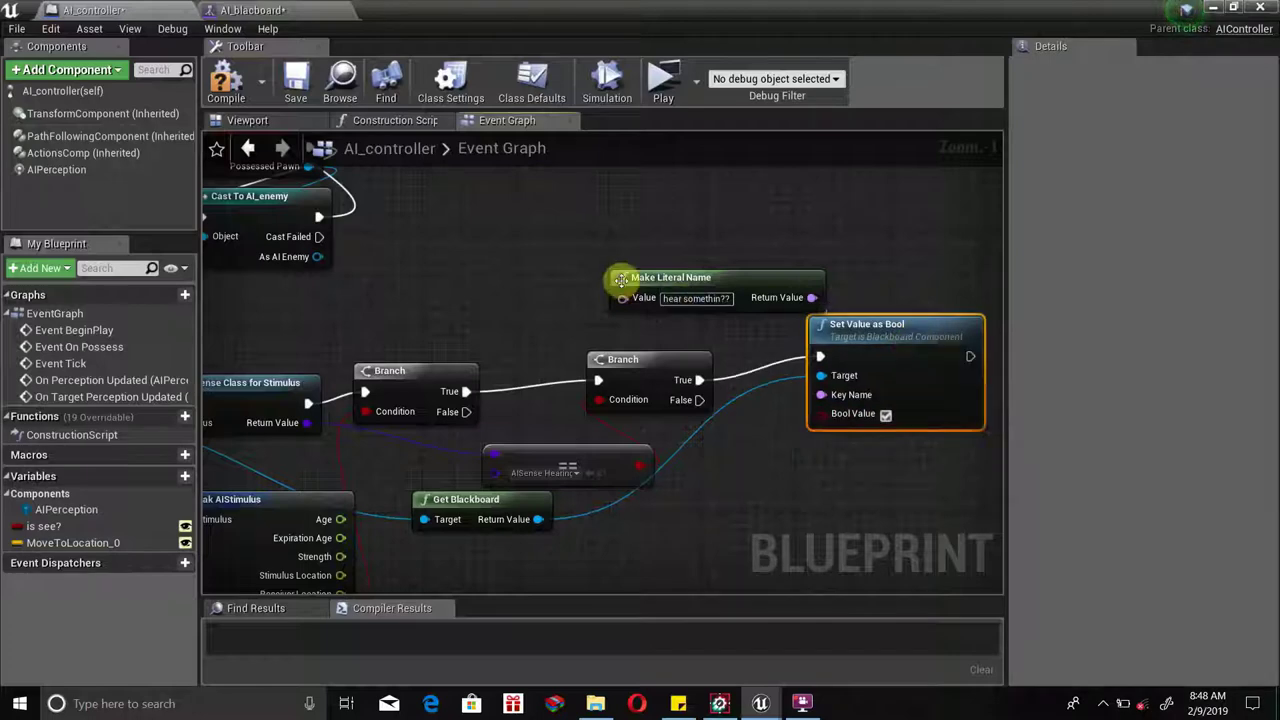
left_click_drag(737, 264, 712, 252)
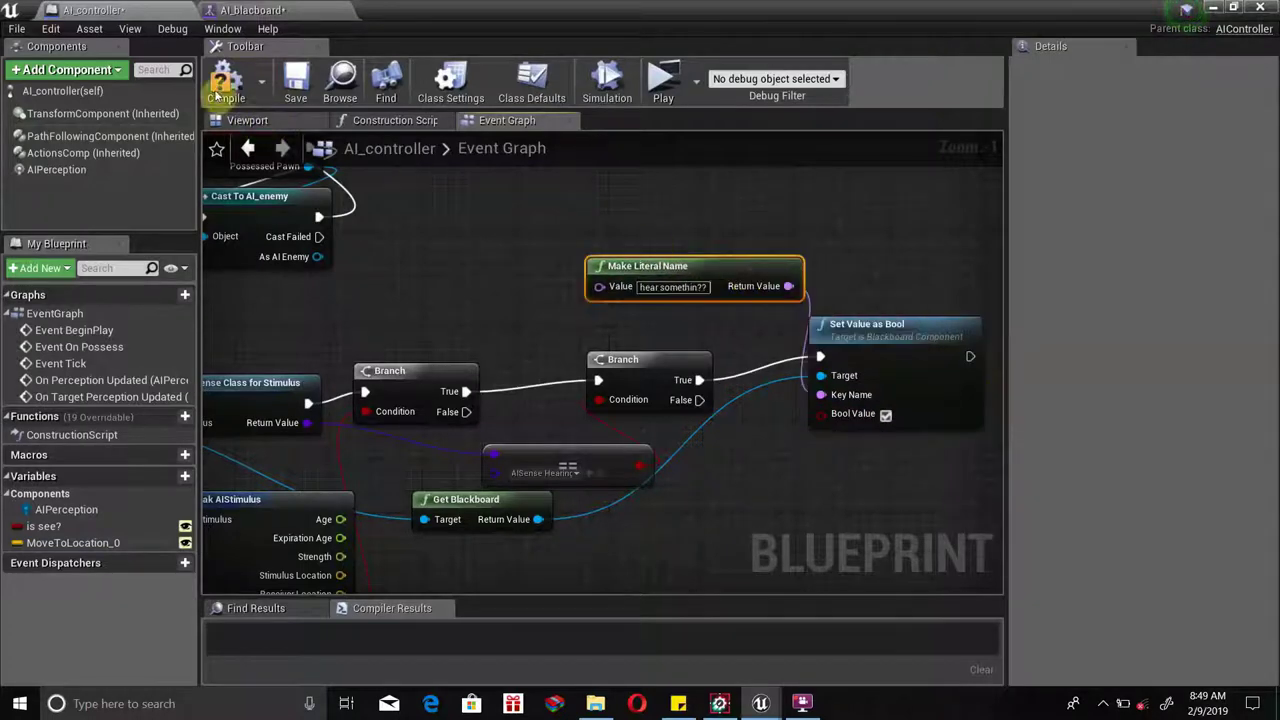
Compile AI_controller and box-select the whole hearing perception node group.
left_click(226, 82)
scroll(590, 340, "down", 1)
scroll(560, 360, "down", 2)
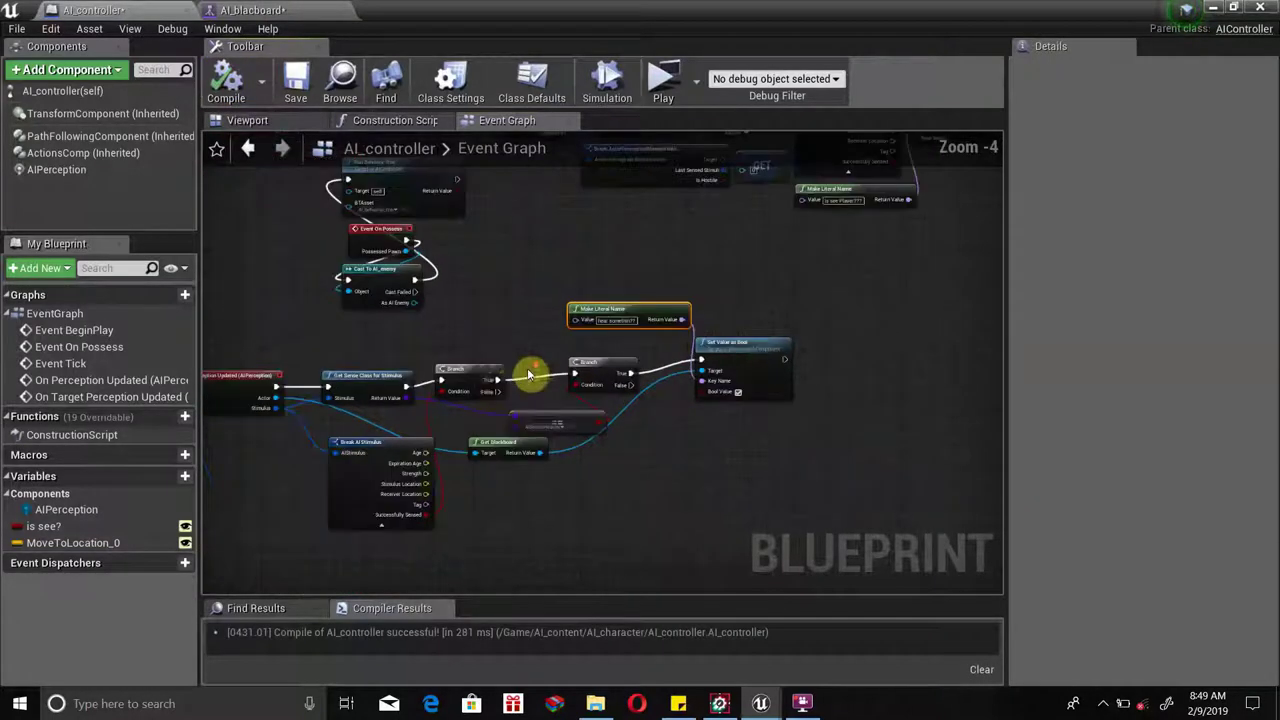
right_click_drag(529, 371, 646, 323)
left_click_drag(310, 272, 957, 467)
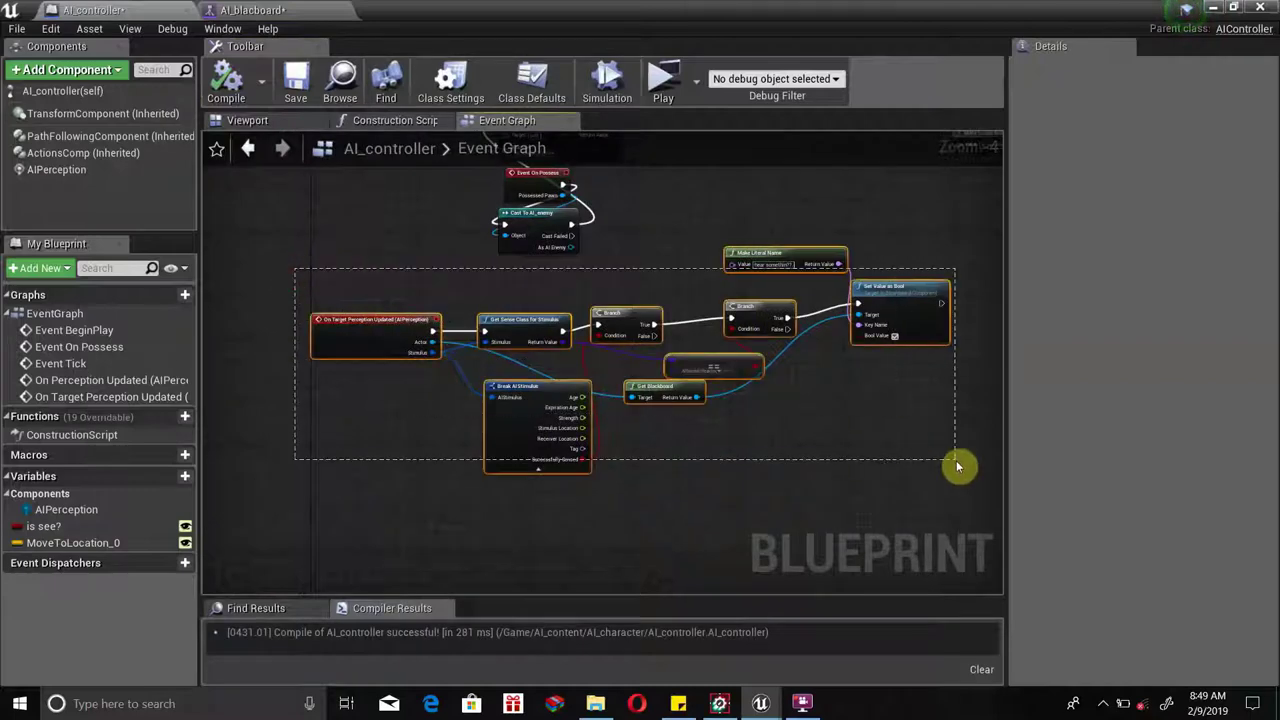
Wrap the selected nodes in a comment titled 'hearing perception' and shift it into place.
key("c")
type("hearing perception")
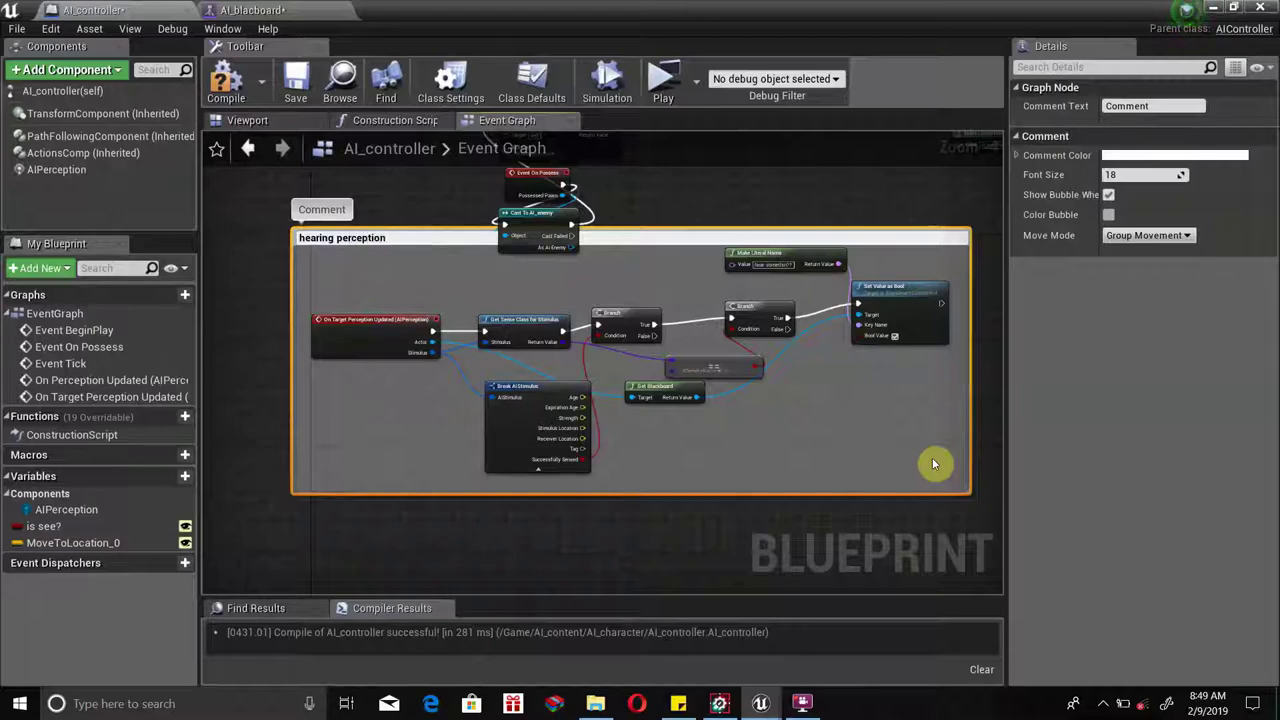
key("Return")
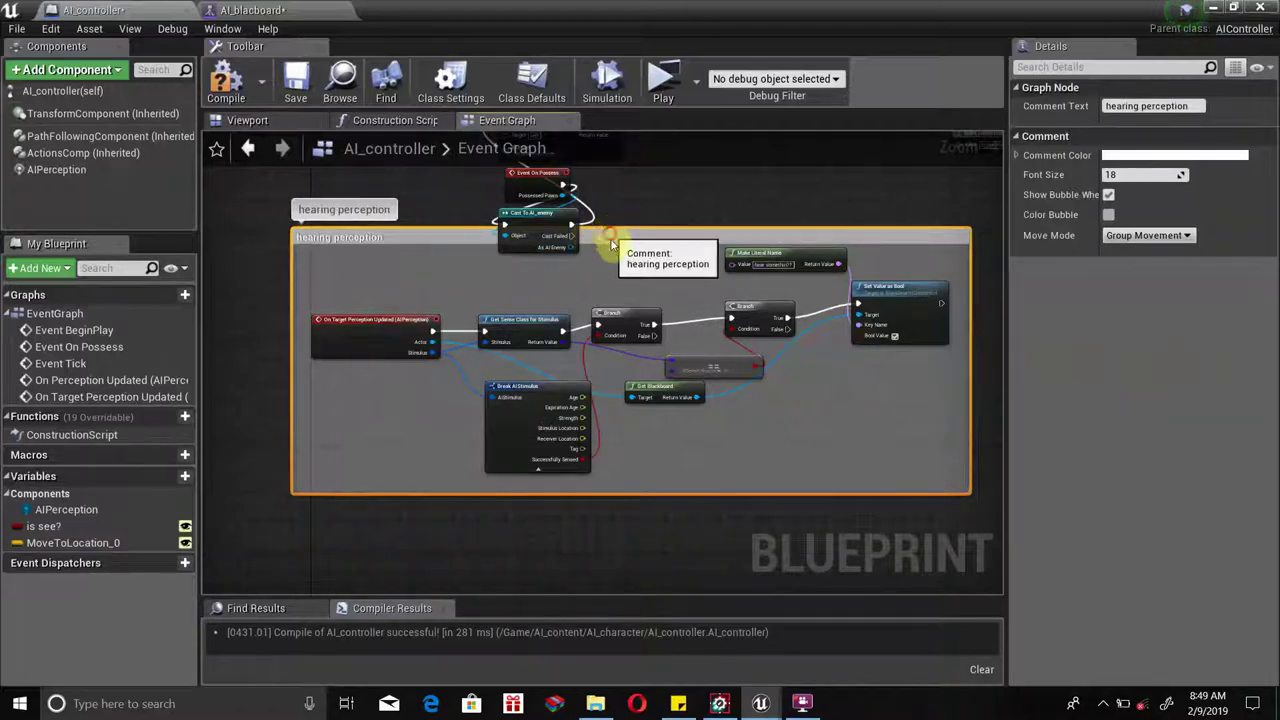
left_click_drag(608, 243, 608, 286)
right_click_drag(608, 286, 408, 258)
left_click(580, 249)
scroll(494, 398, "up", 1)
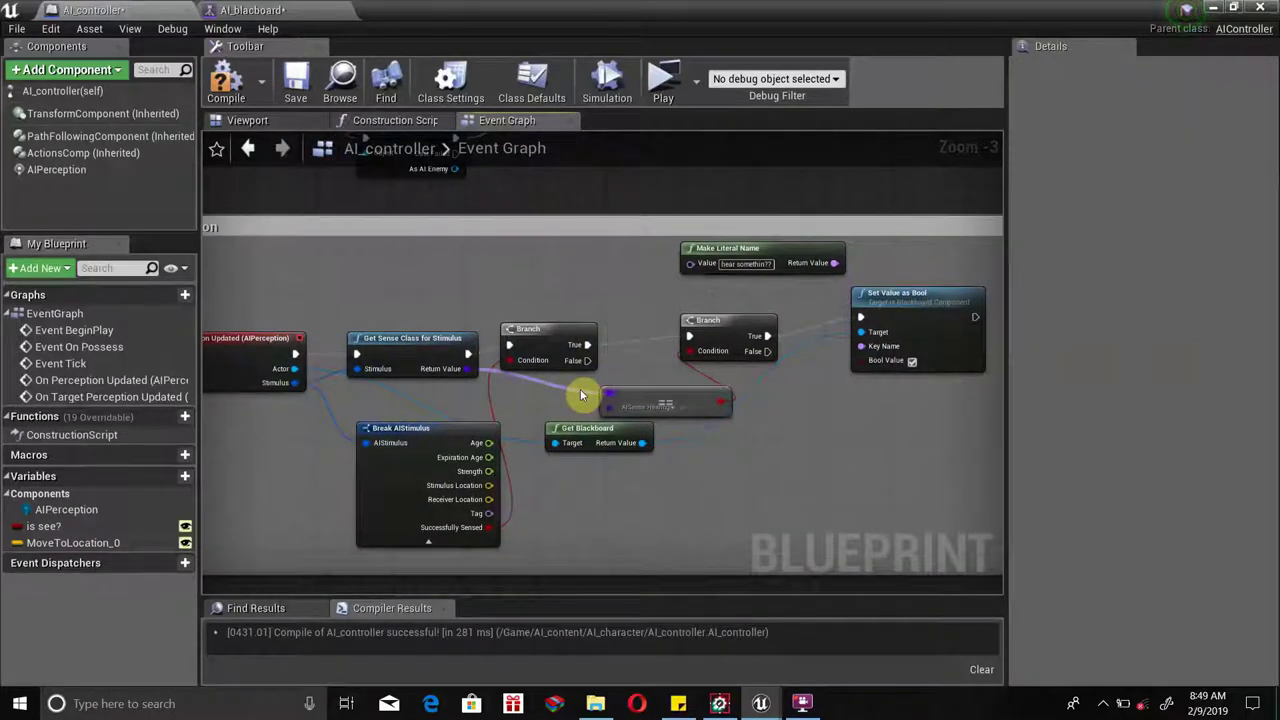
Wire Get Sense Class into the == node and recompile the controller.
left_click_drag(580, 395, 607, 398)
left_click(224, 78)
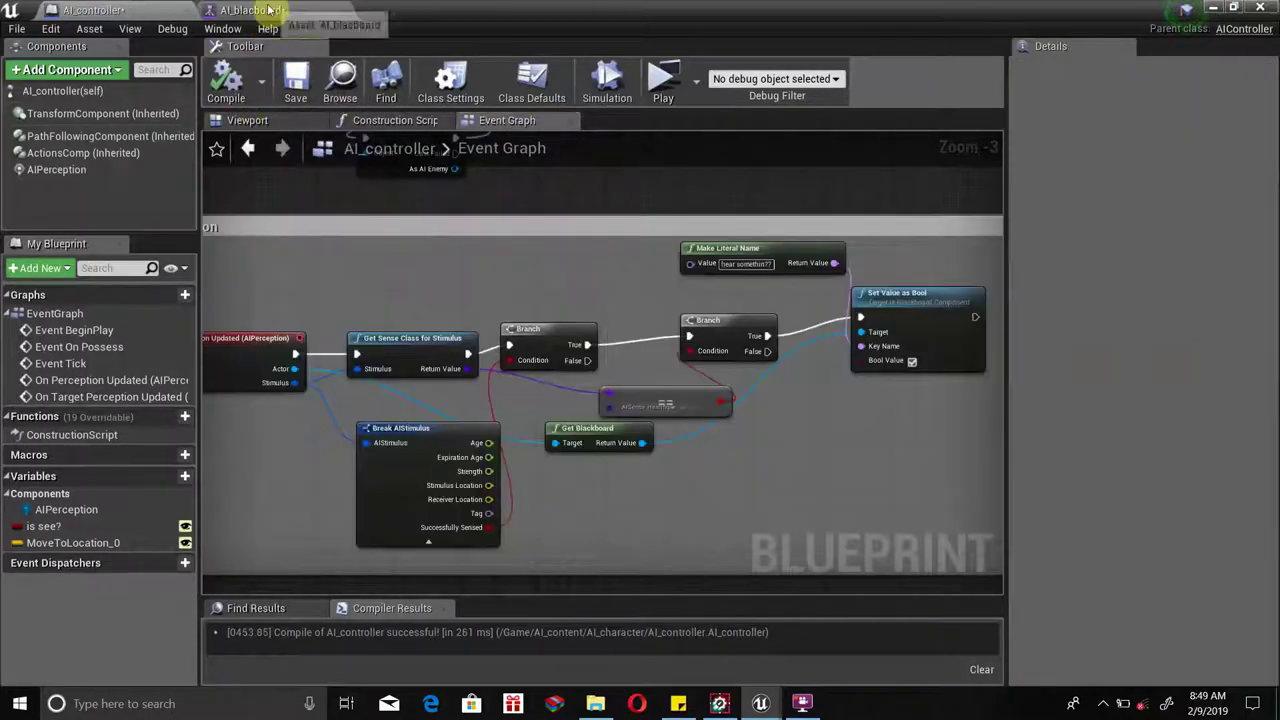
left_click(268, 10)
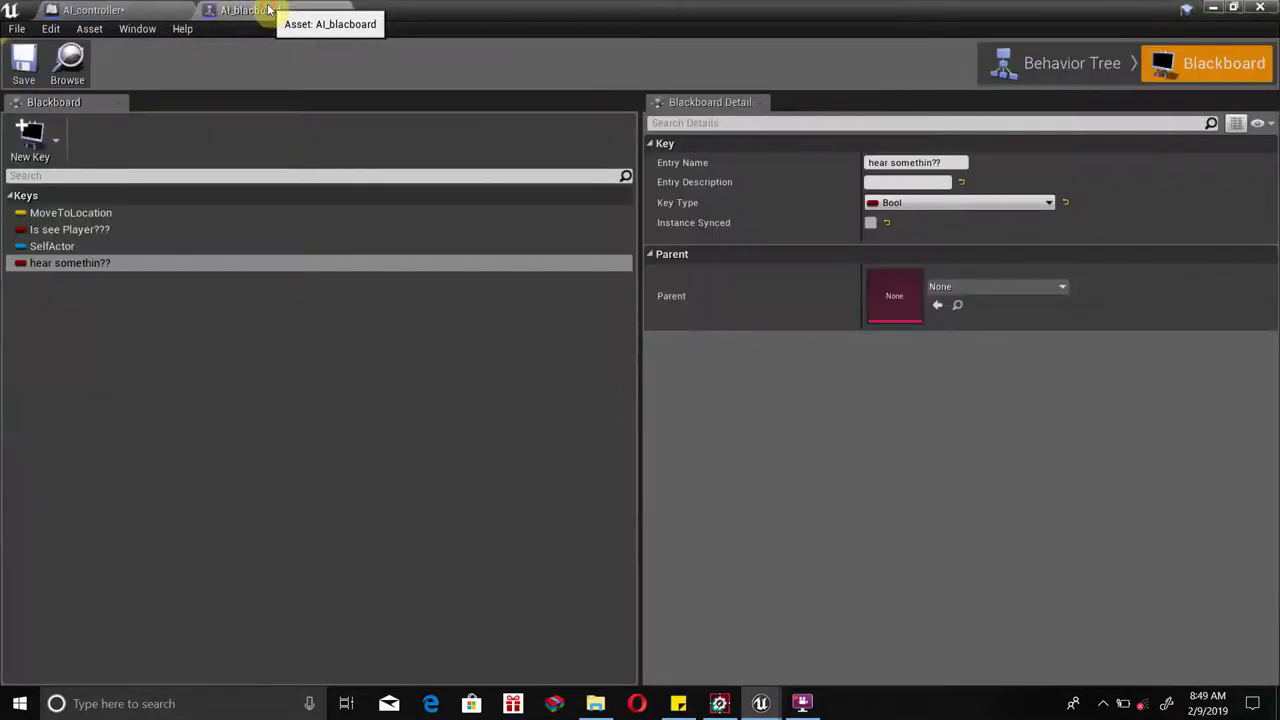
left_click(1208, 10)
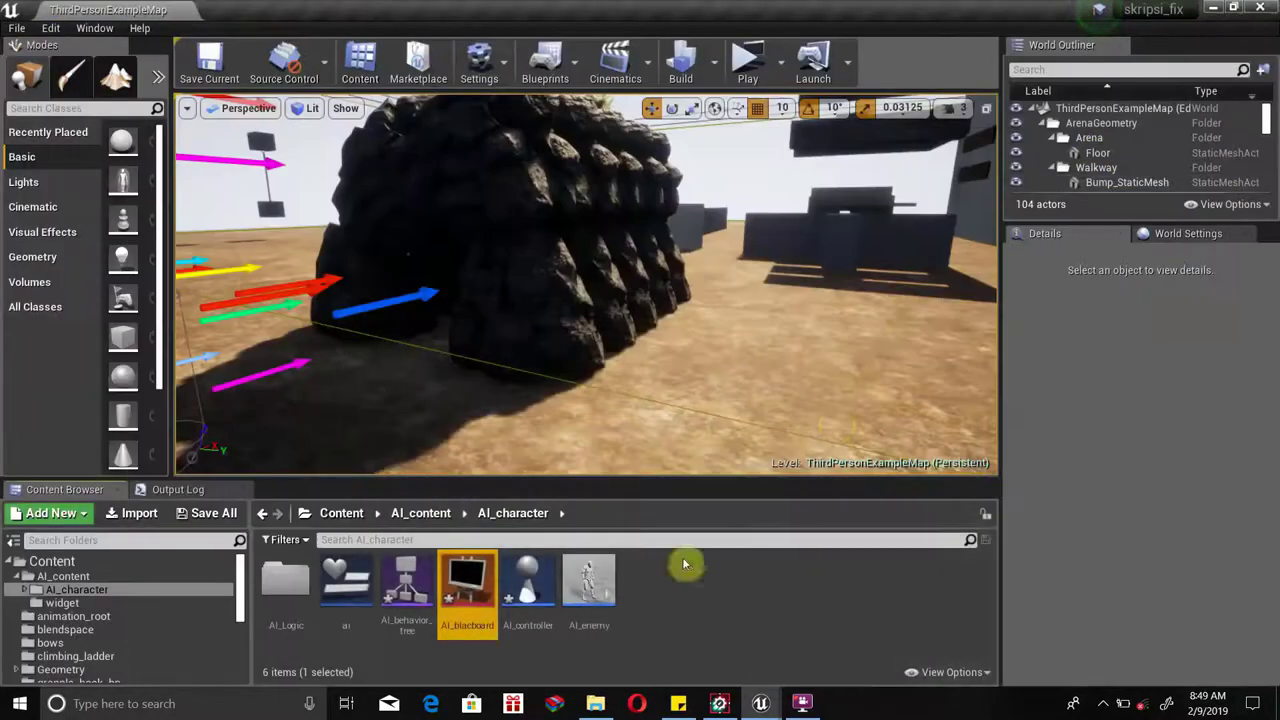
In AI_behavior_tree, shift See and Fire right and add a Sequence under the Selector.
double_click(403, 600)
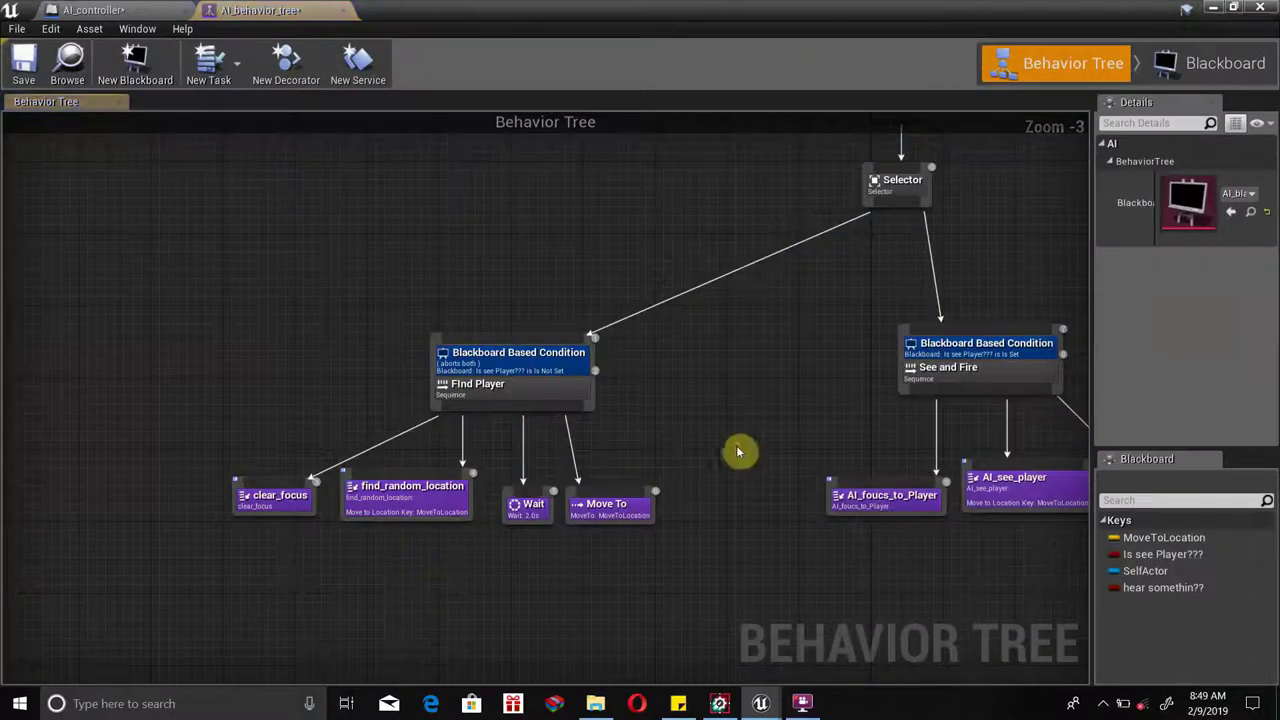
right_click_drag(737, 449, 451, 386)
left_click_drag(480, 294, 955, 574)
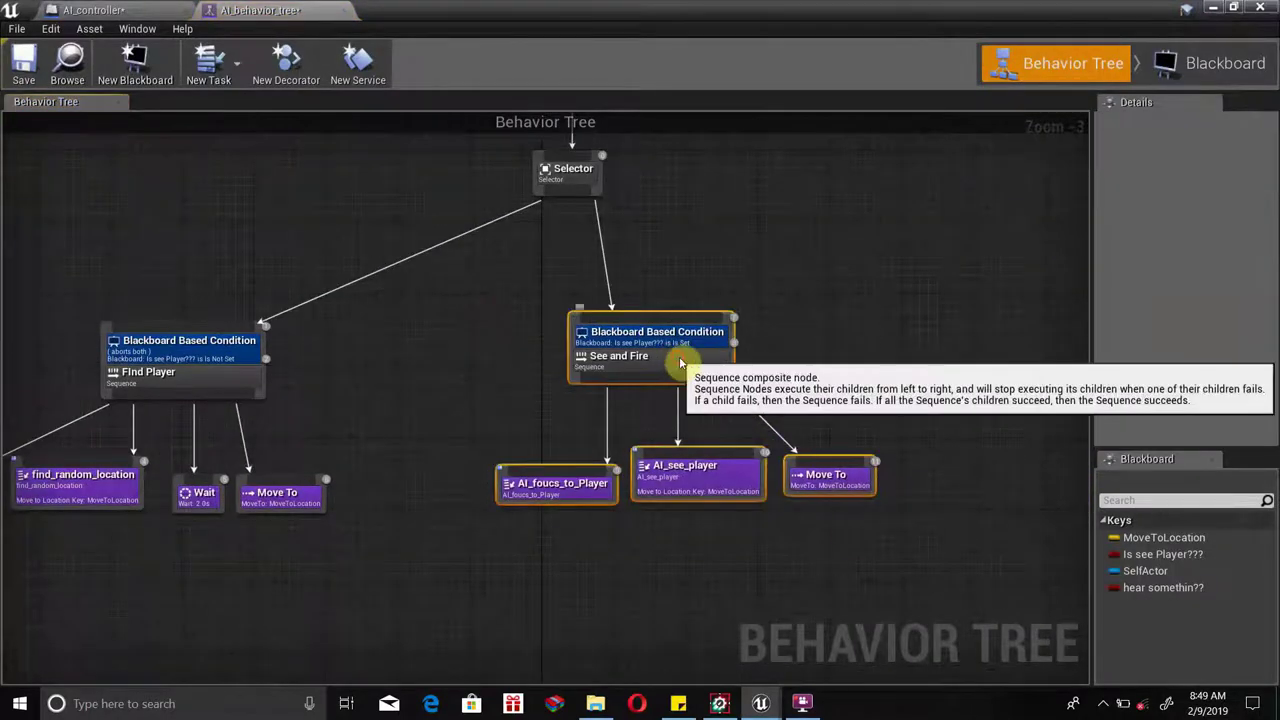
left_click_drag(690, 378, 970, 378)
left_click_drag(565, 190, 560, 357)
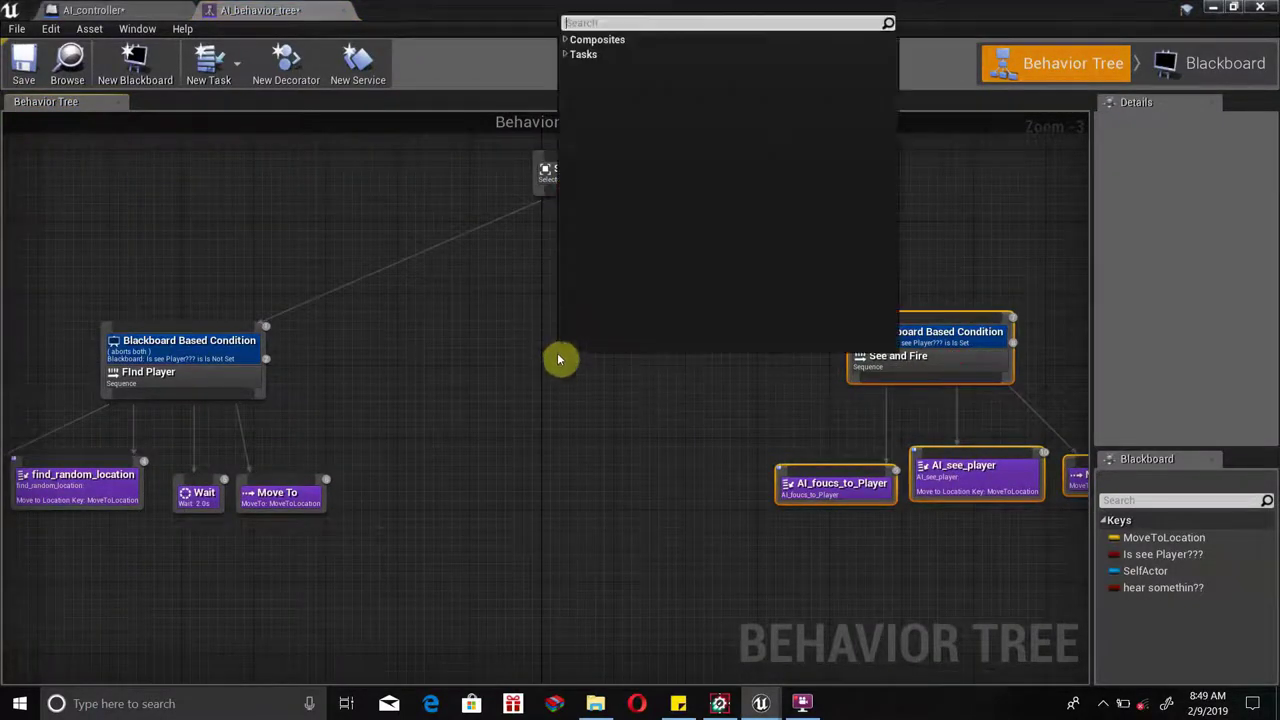
left_click(568, 54)
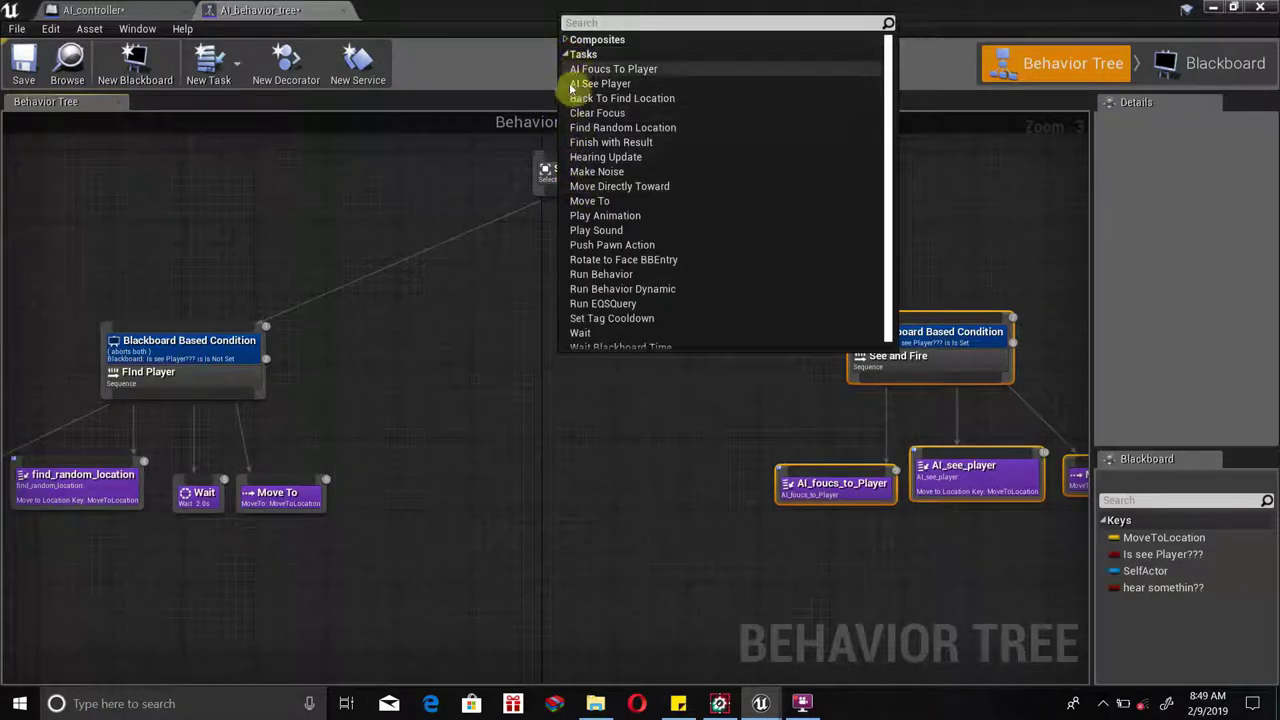
left_click(566, 39)
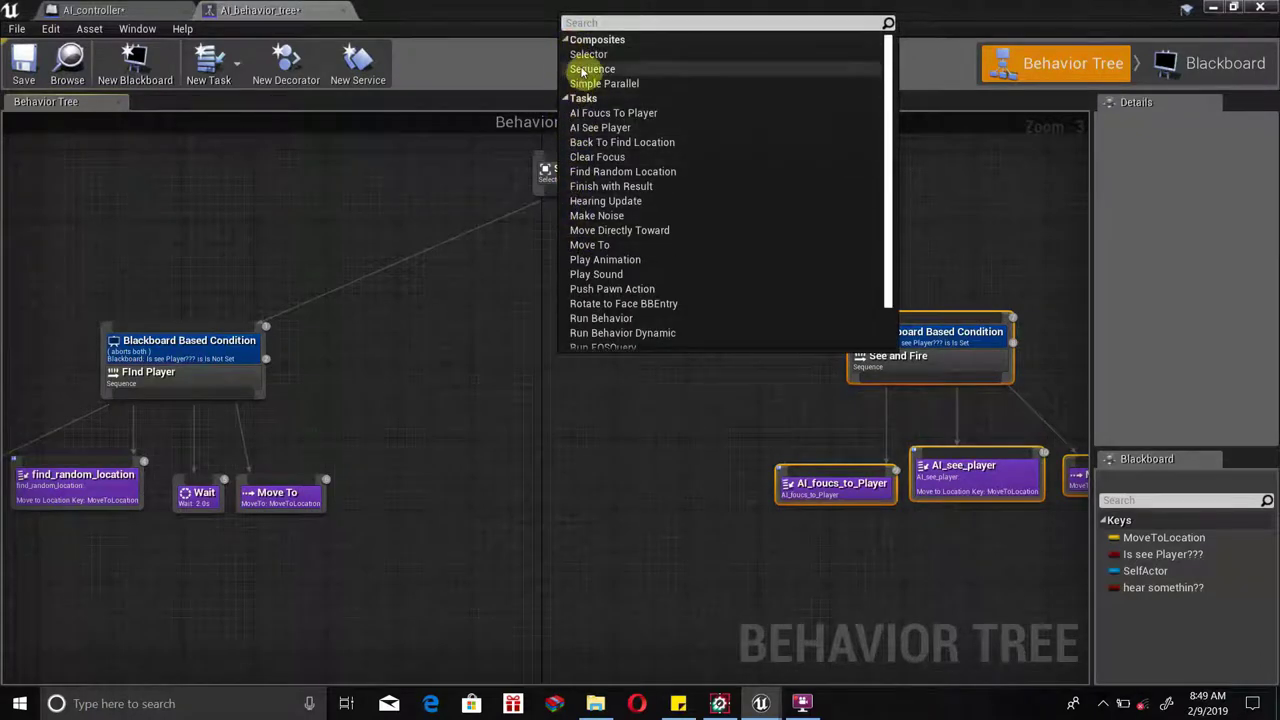
left_click(585, 68)
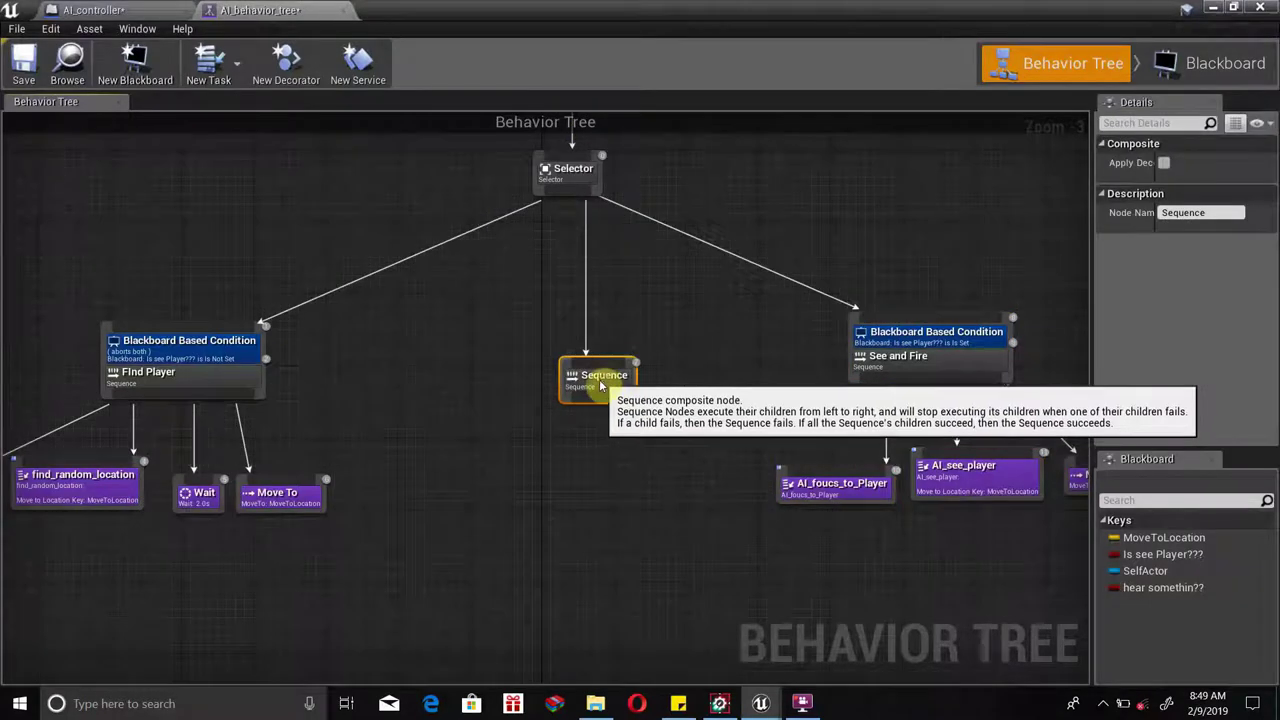
scroll(578, 391, "up", 2)
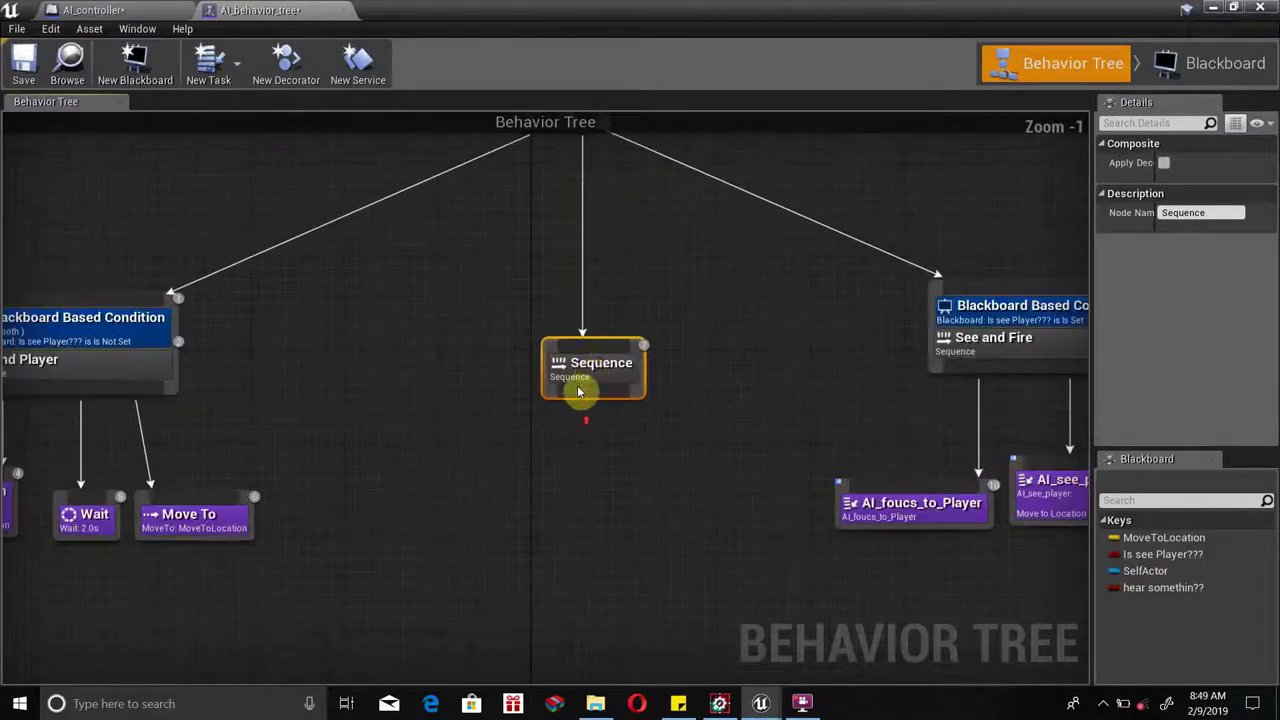
Rename the new Sequence node to 'Hearing?'.
left_click(1222, 213)
type("Hearing?")
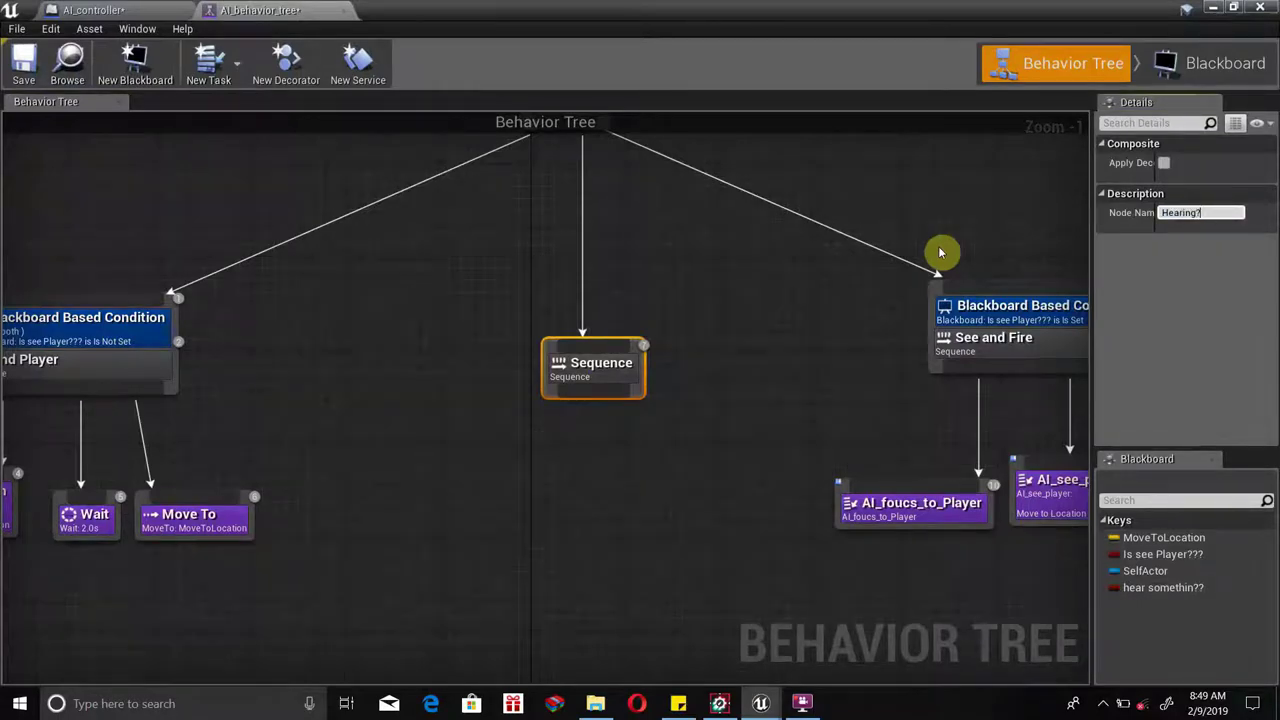
key("Return")
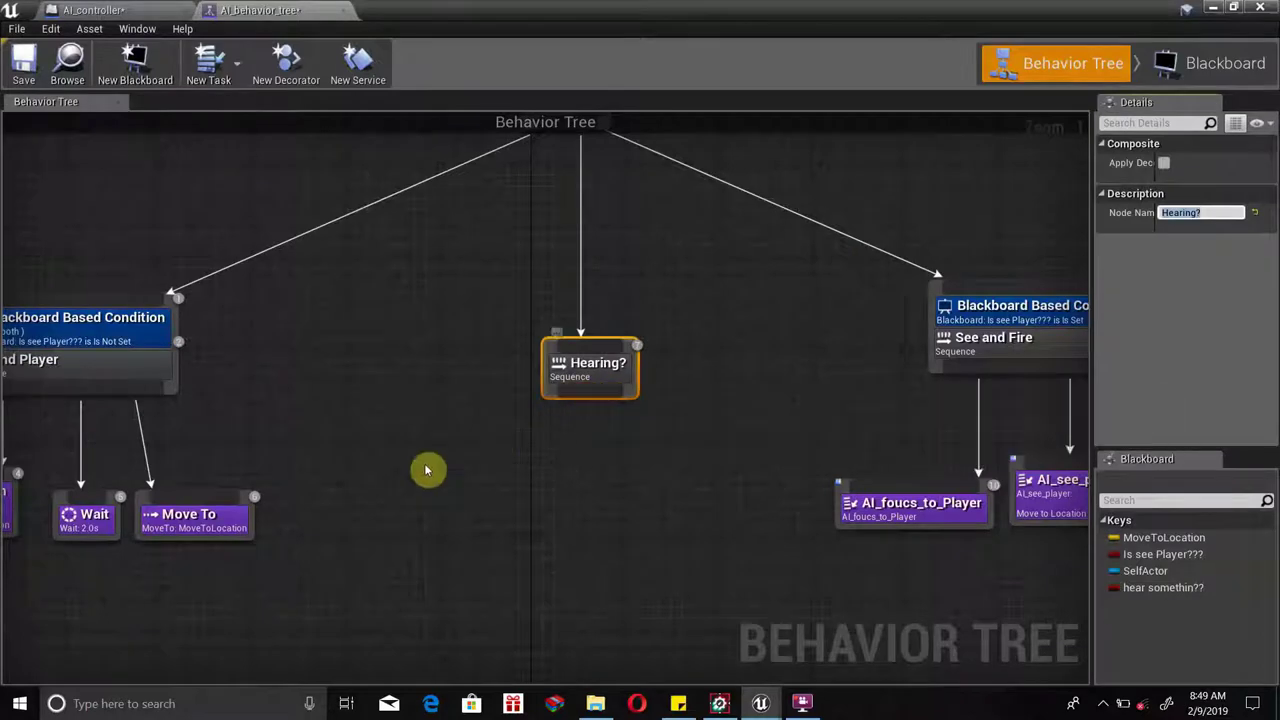
mouse_move(424, 463)
right_mouse_down()
mouse_move(971, 380)
mouse_move(250, 406)
right_mouse_up()
scroll(401, 399, "down", 1)
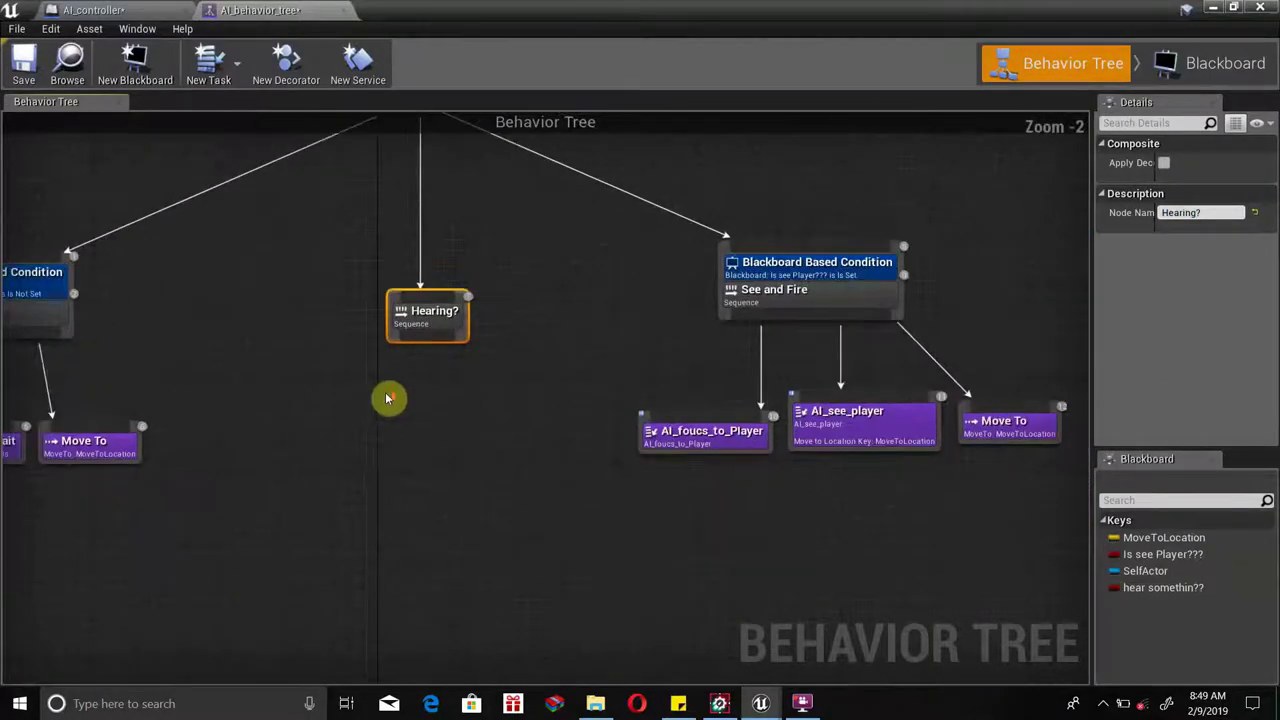
scroll(390, 398, "up", 2)
Add a Blackboard decorator to Hearing? that checks the hear somethin?? key.
right_click(521, 373)
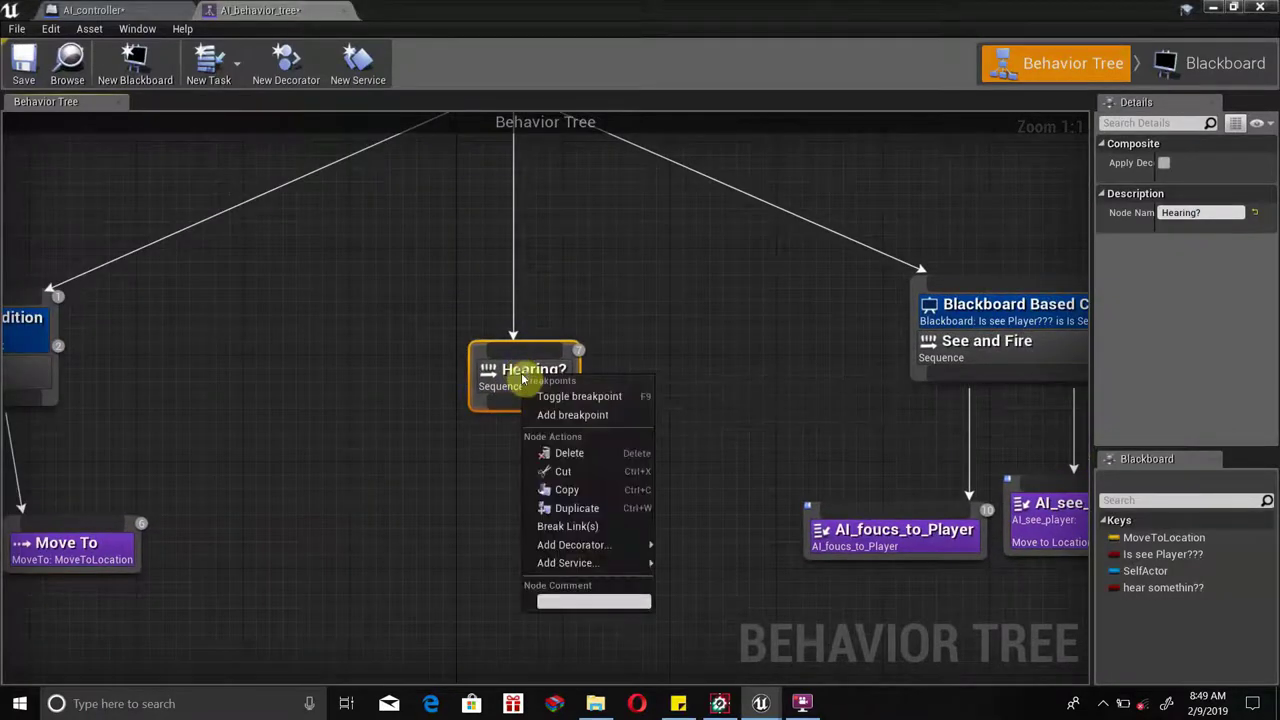
mouse_move(575, 545)
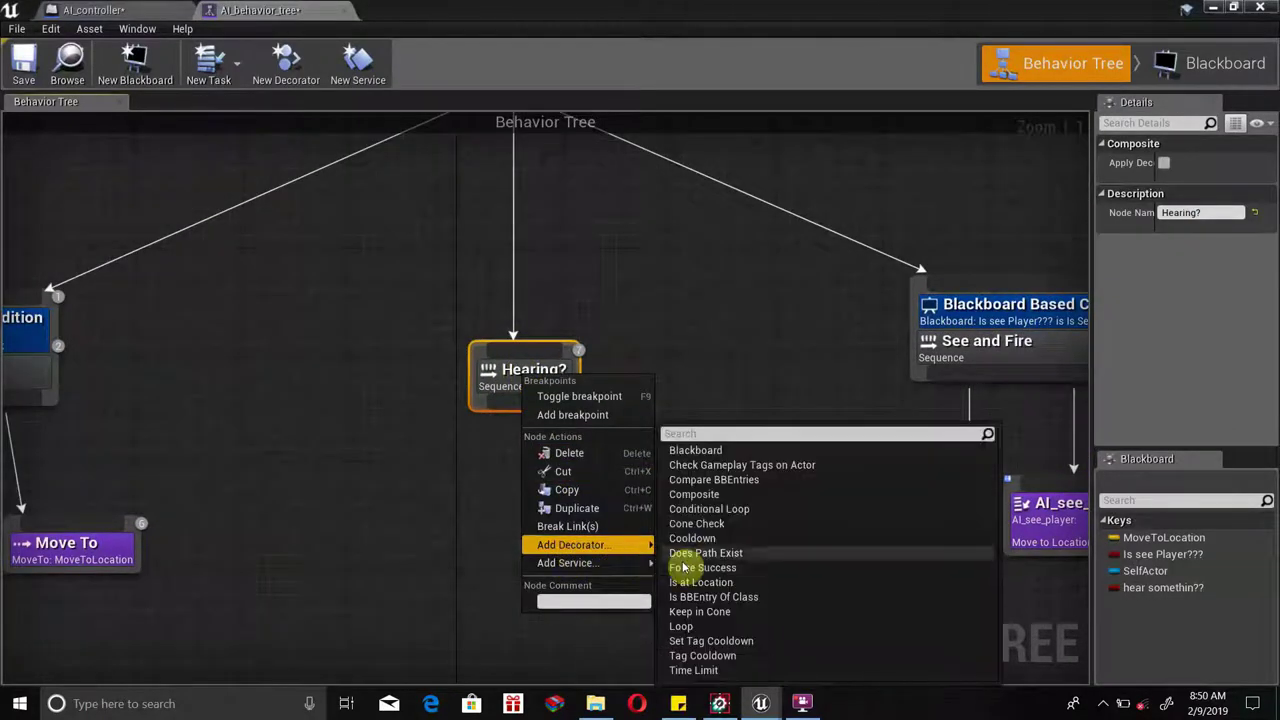
left_click(682, 448)
left_click(601, 383)
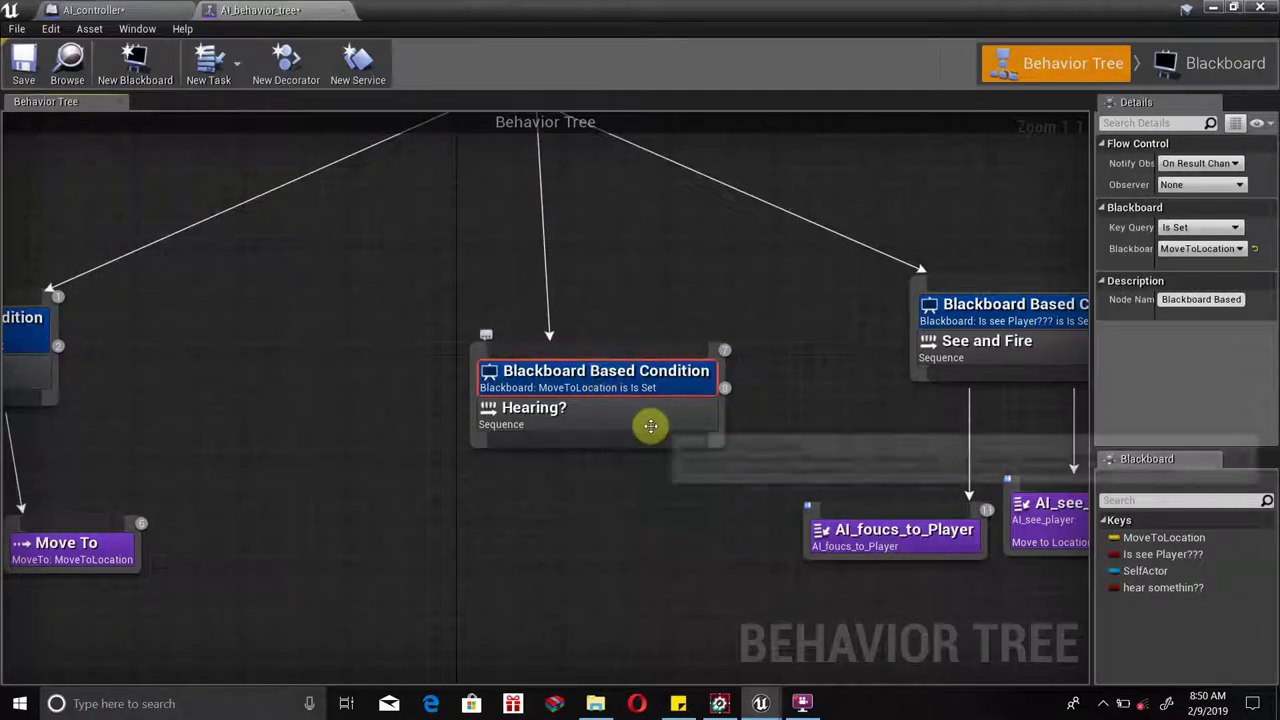
left_click(1237, 249)
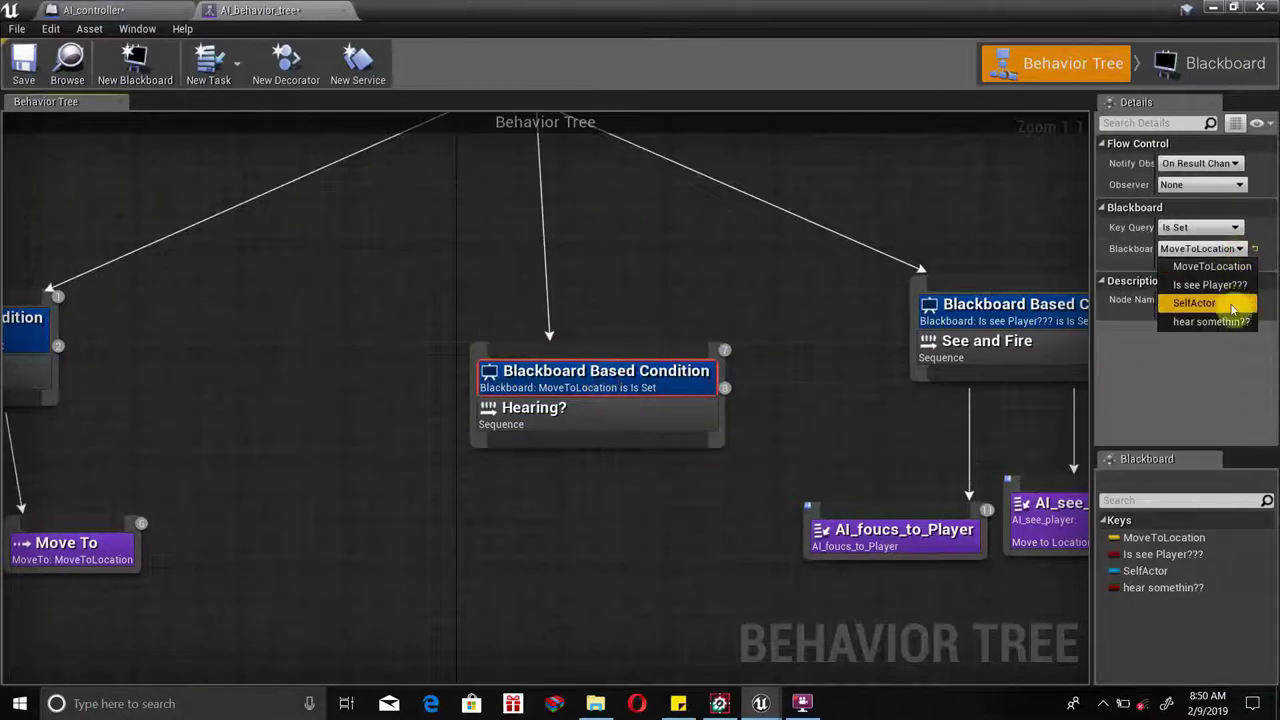
left_click(1200, 323)
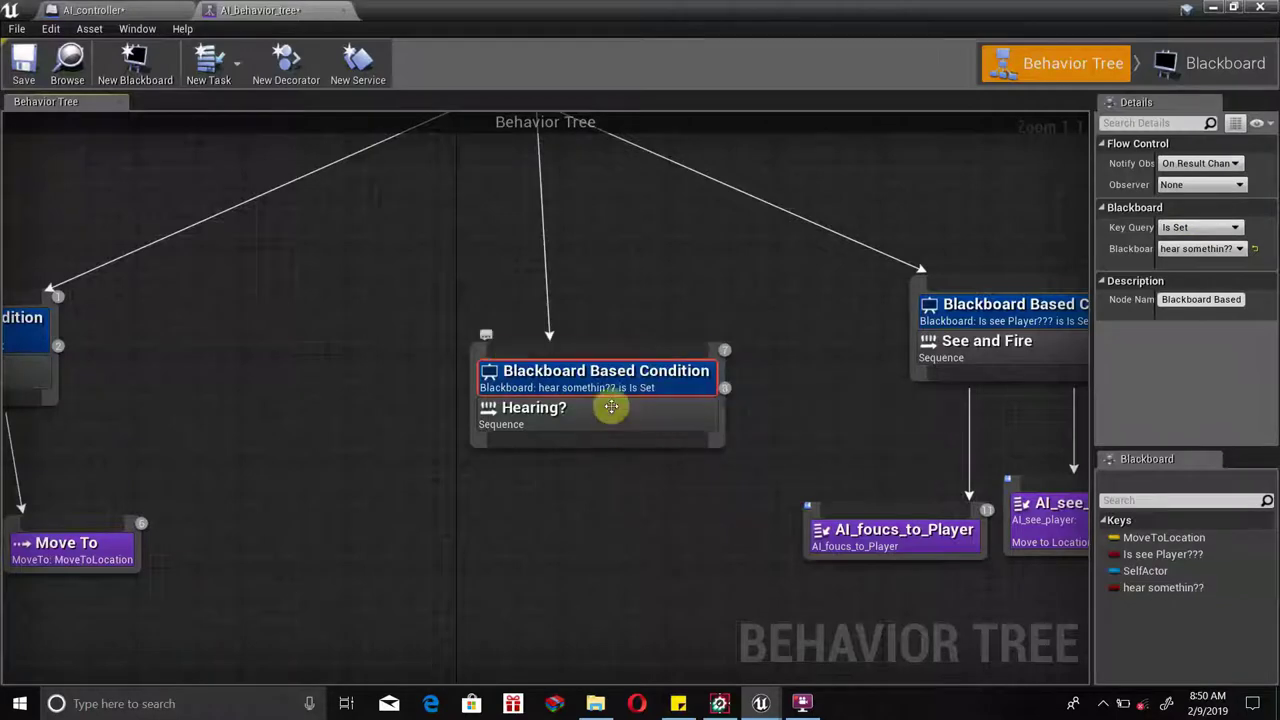
Give Find Player a Blackboard decorator with key hear somethin?? and query Is Not Set.
right_click_drag(345, 372, 631, 399)
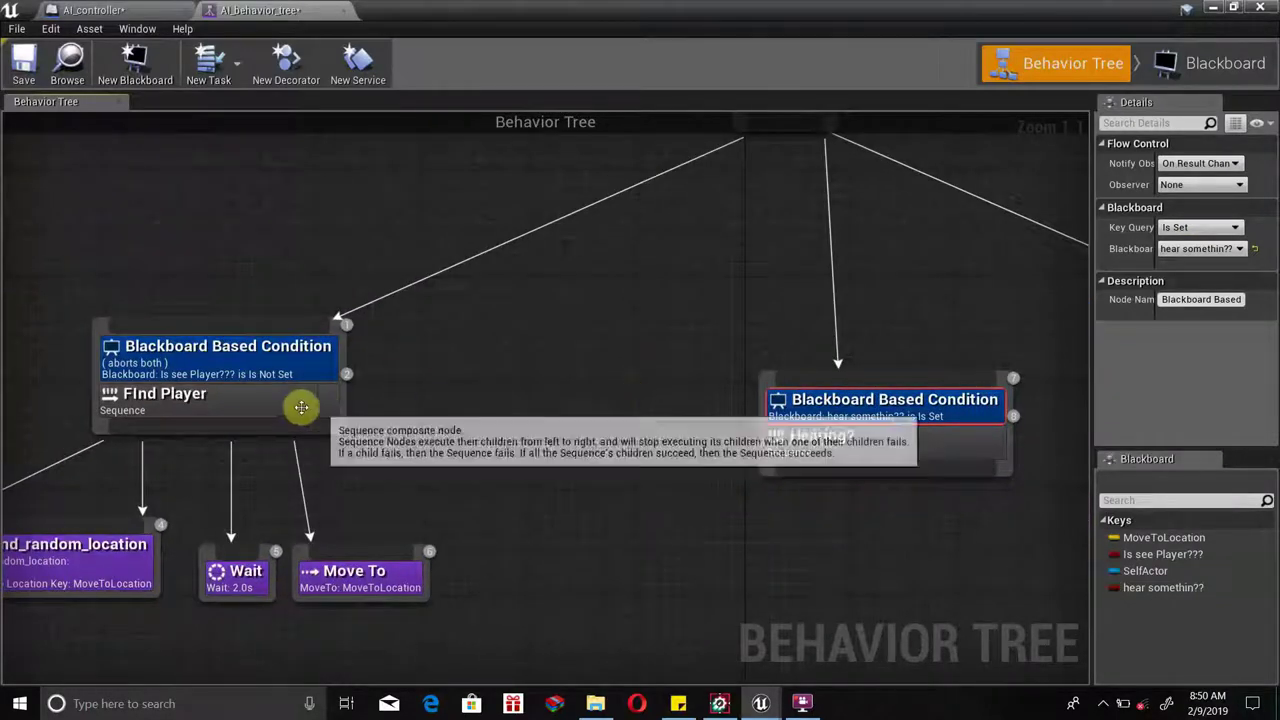
left_click(300, 406)
right_click(300, 408)
mouse_move(345, 577)
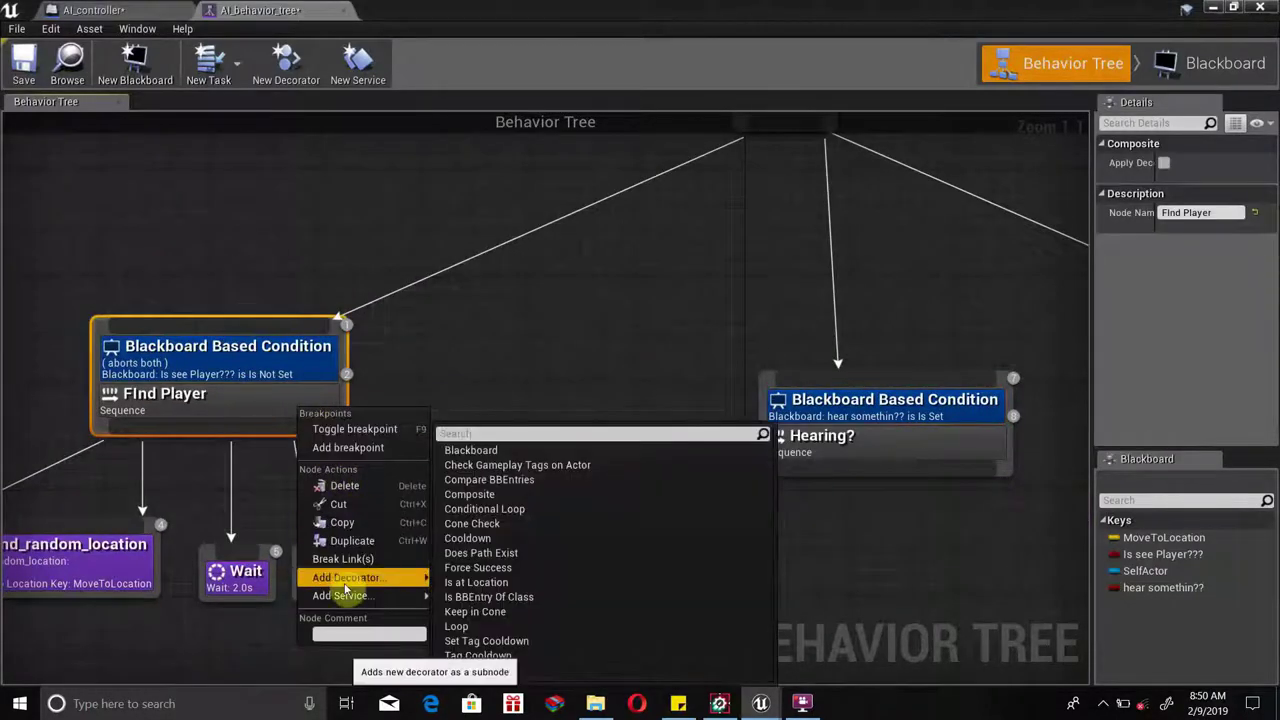
left_click(488, 450)
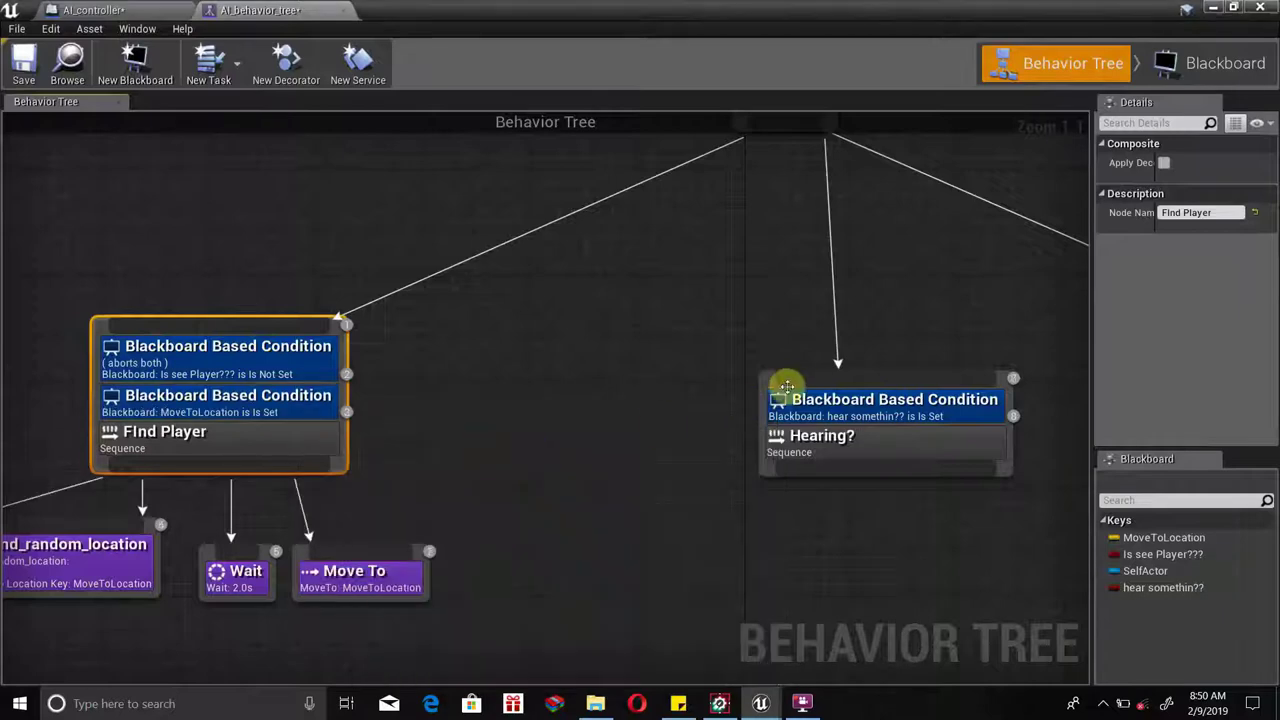
left_click(246, 406)
left_click(1201, 250)
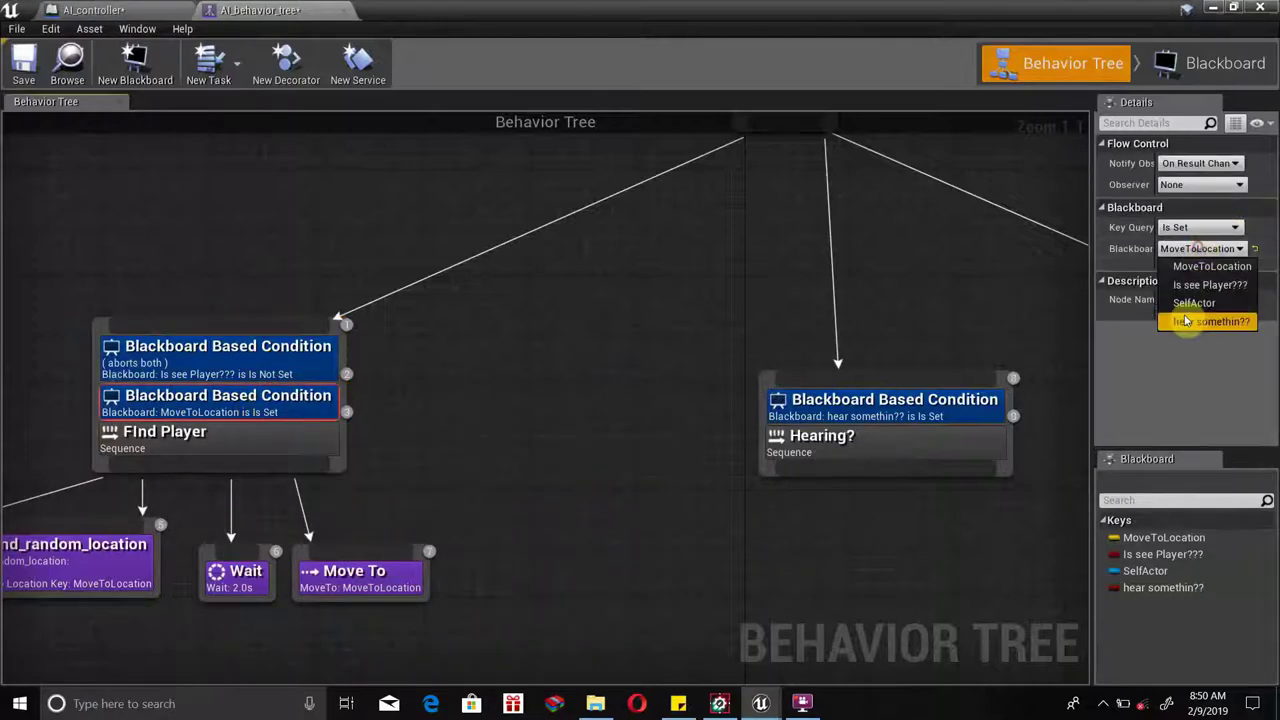
left_click(1185, 320)
left_click(1205, 228)
left_click(1203, 257)
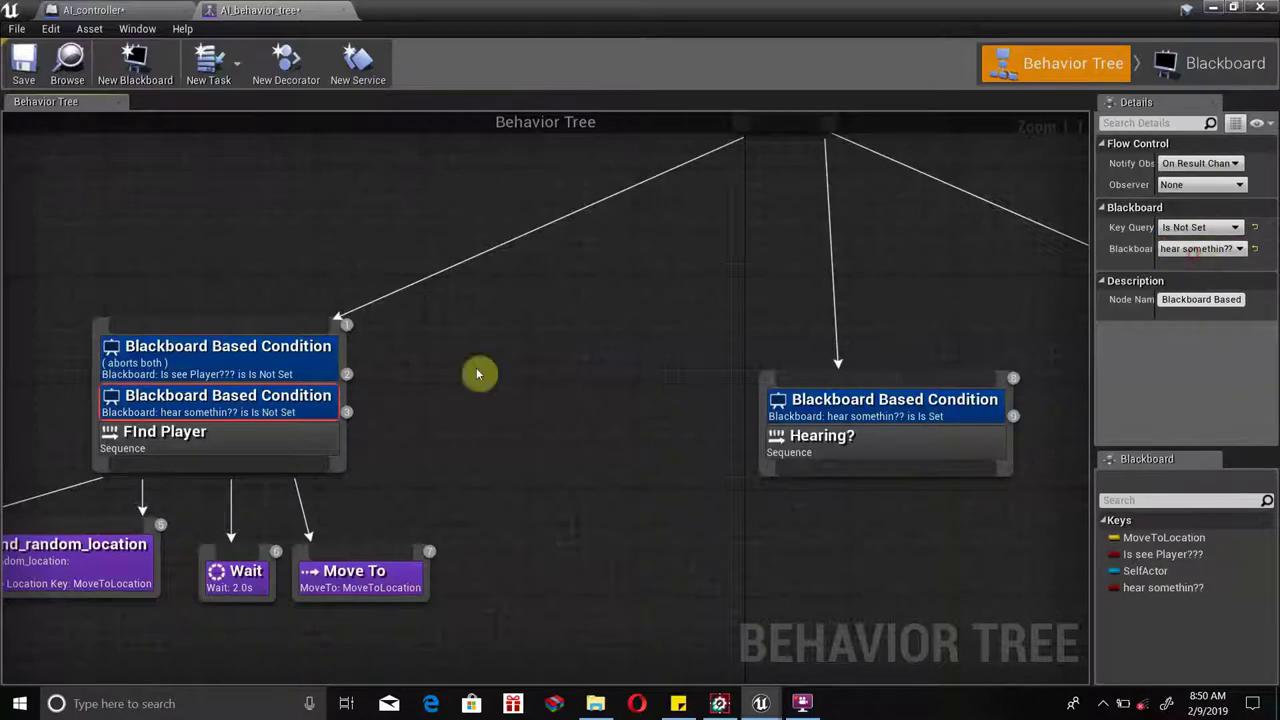
Pan back to the Hearing? sequence and select it.
right_click_drag(480, 371, 587, 456)
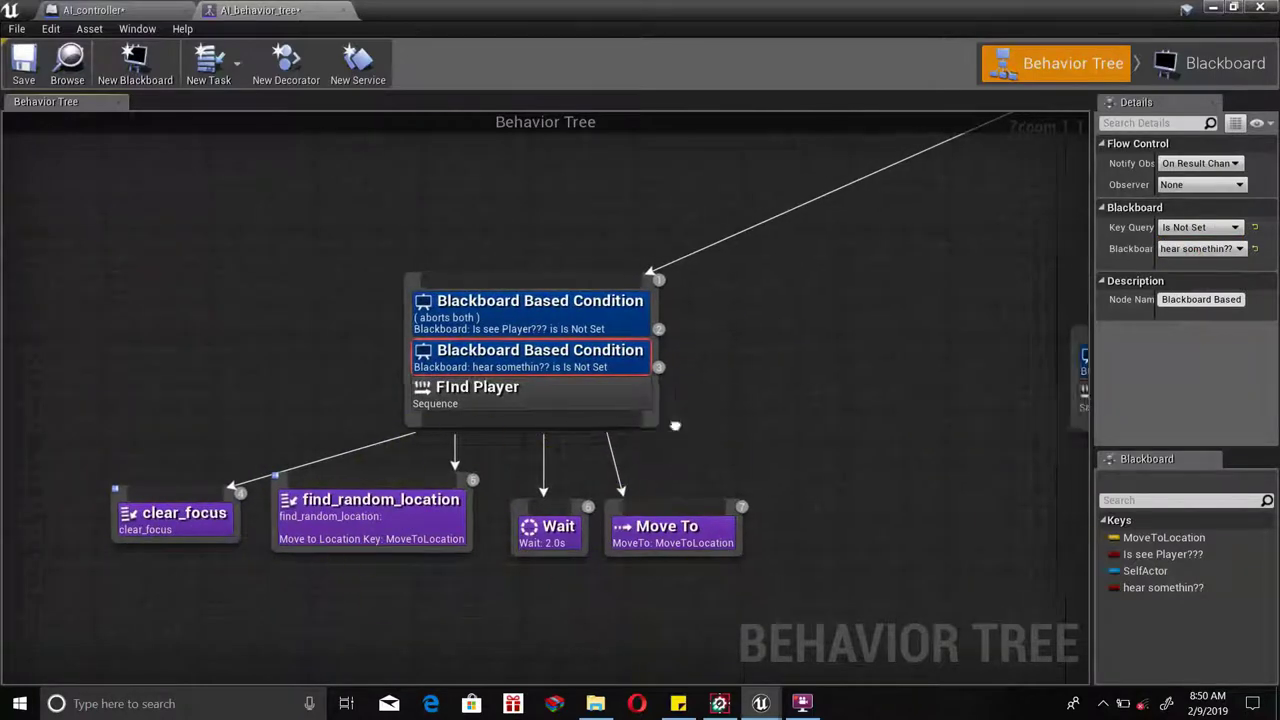
right_click_drag(690, 434, 206, 436)
left_click(707, 379)
left_click_drag(707, 379, 694, 339)
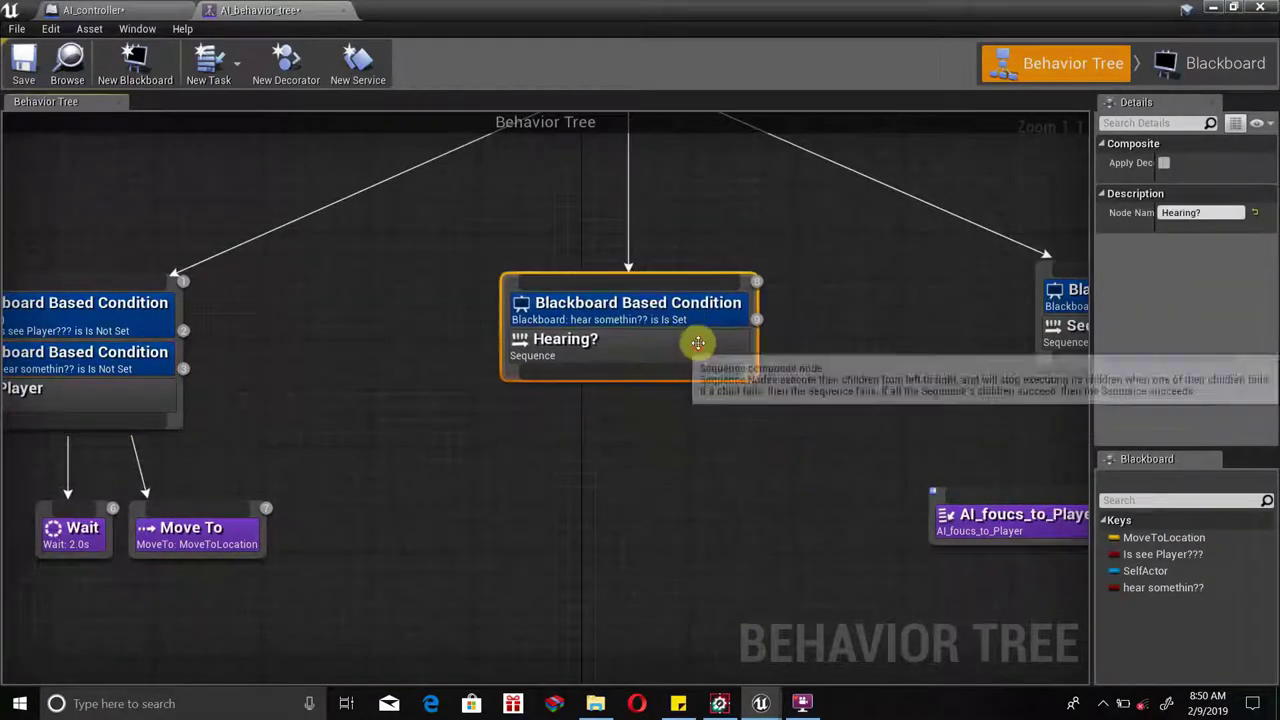
mouse_move(560, 374)
left_mouse_down()
mouse_move(493, 478)
mouse_move(508, 486)
left_mouse_up()
left_click(502, 188)
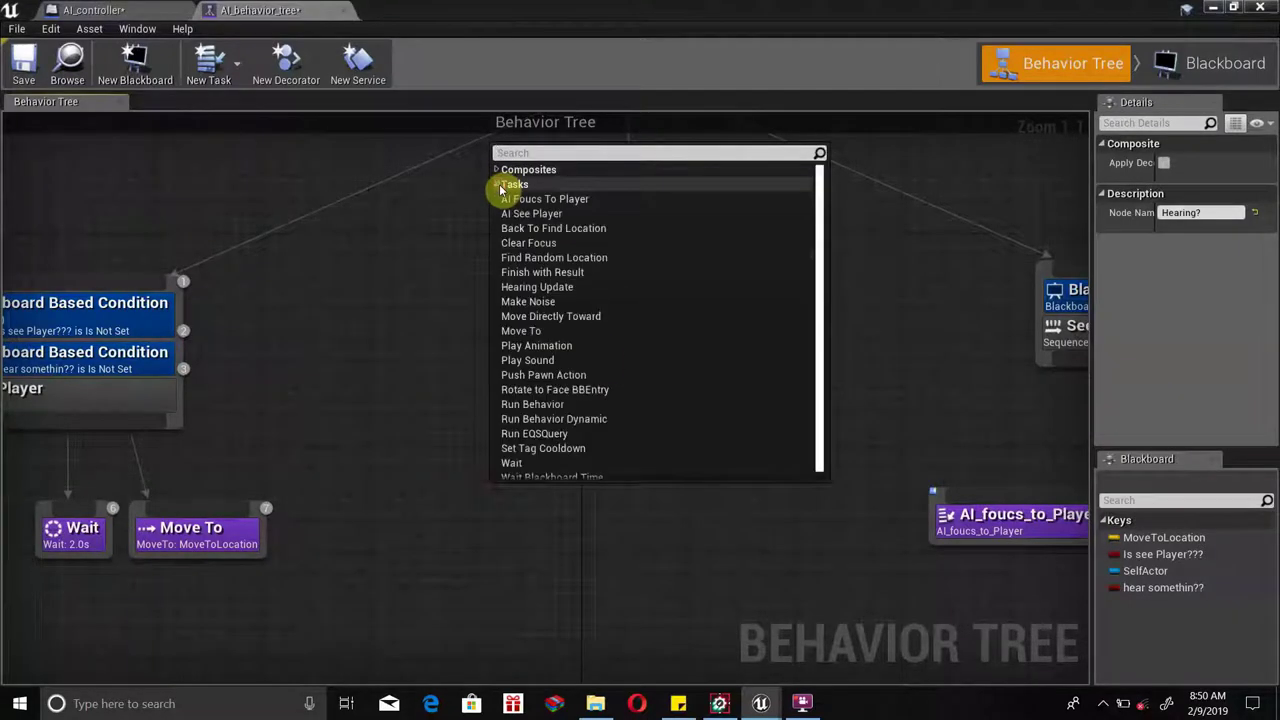
left_click(549, 329)
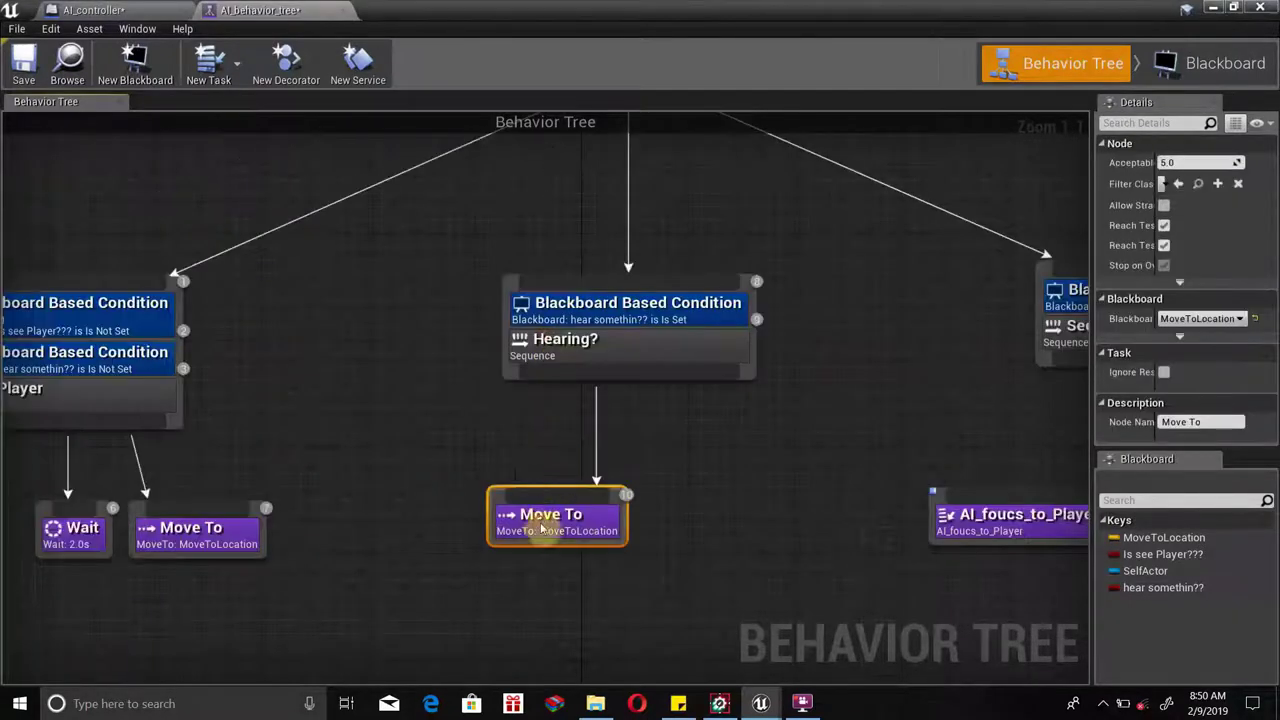
left_click_drag(547, 521, 667, 495)
left_click_drag(573, 386, 507, 441)
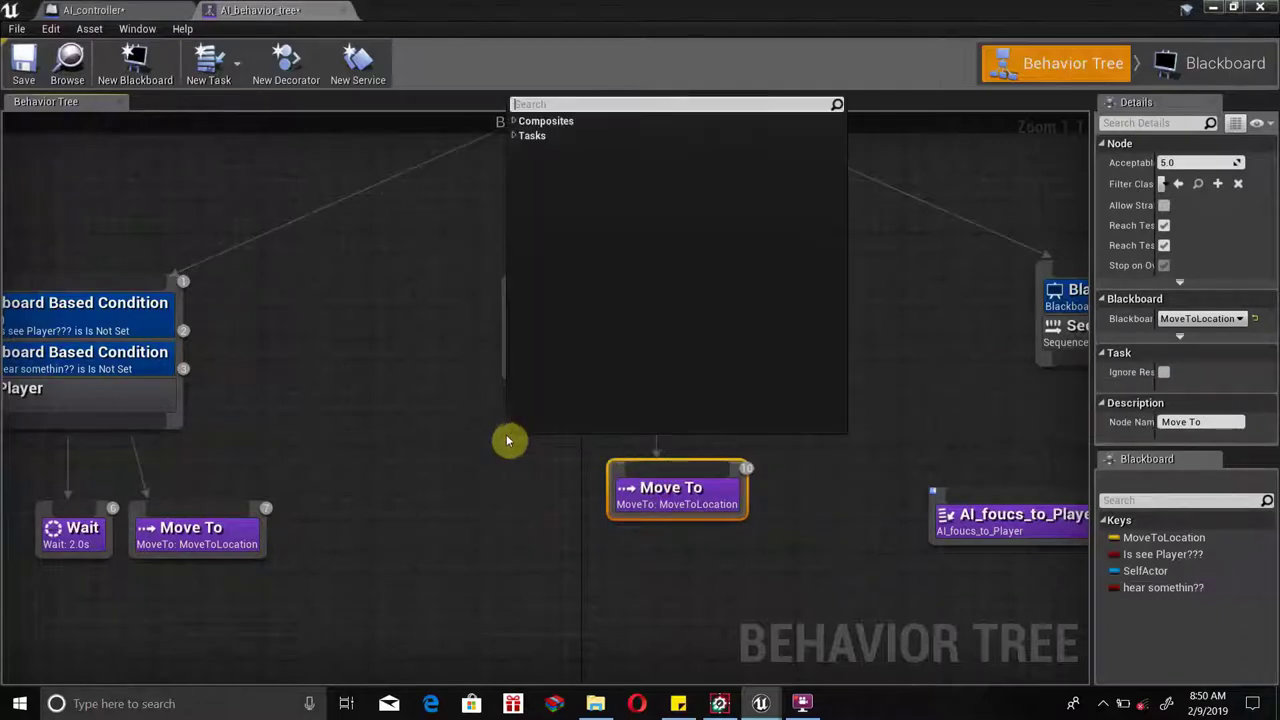
left_click(514, 137)
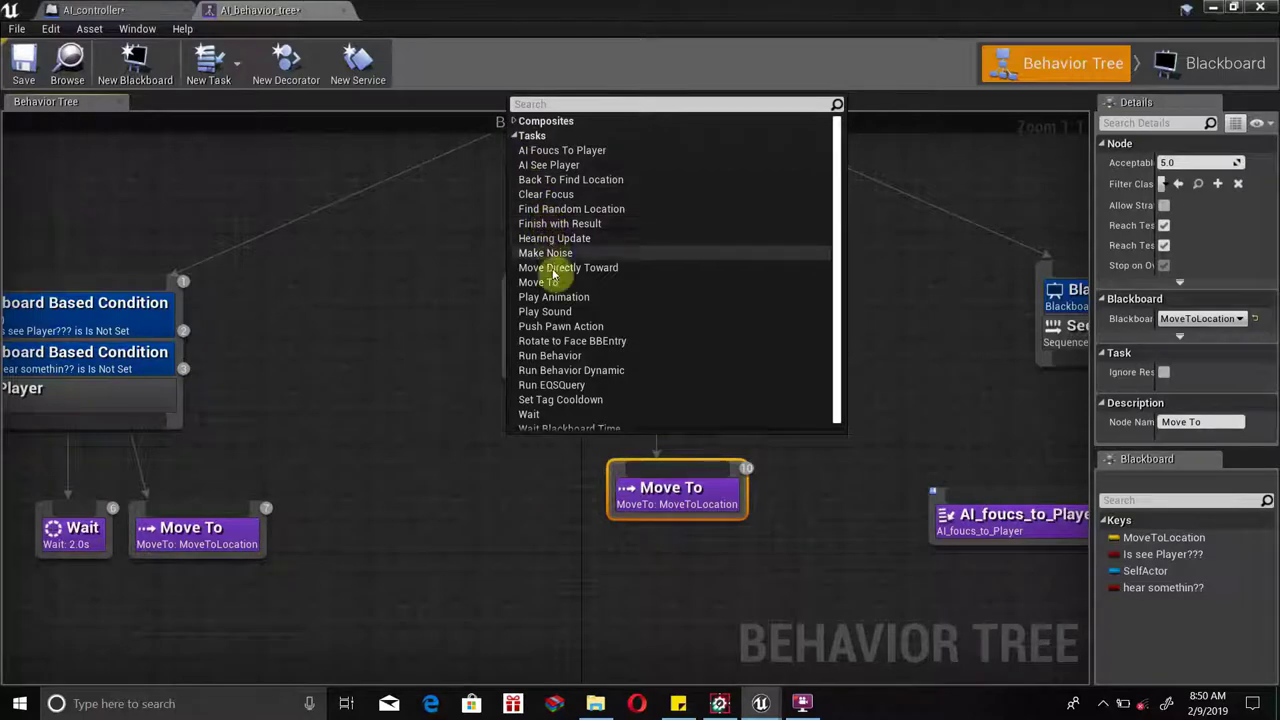
left_click(315, 300)
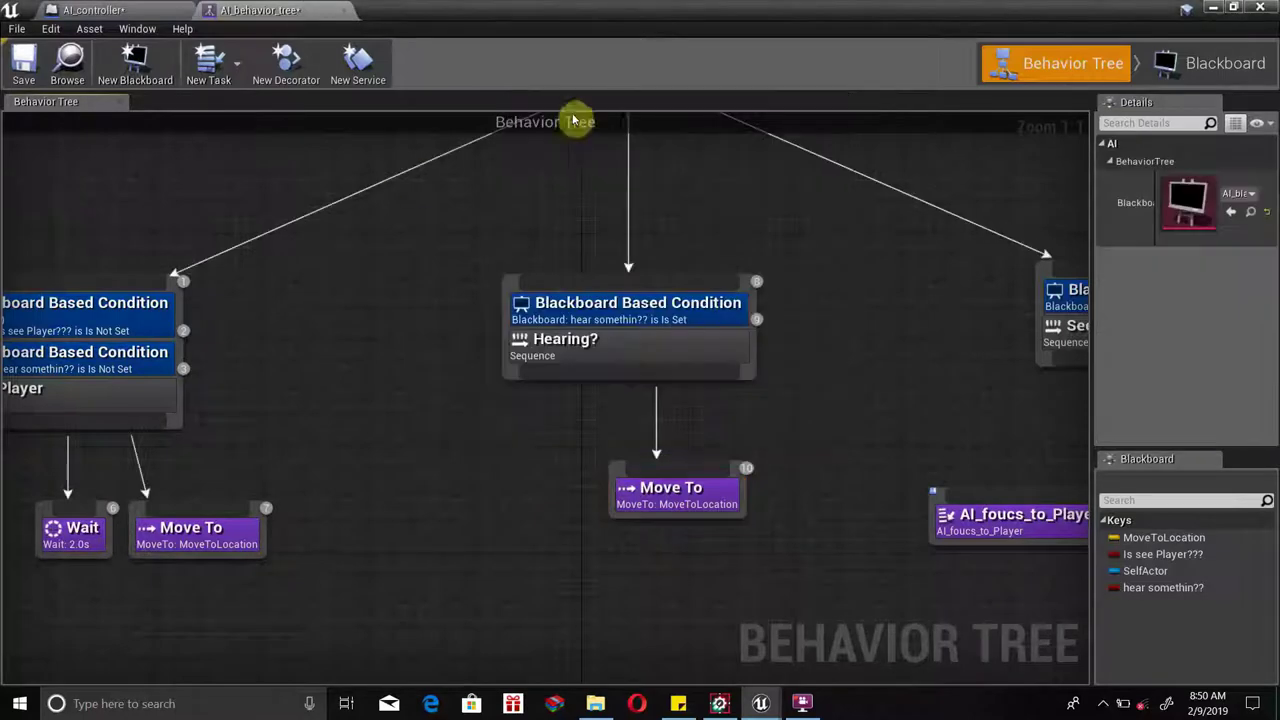
Glance at the New Task blueprint list, then switch to Blackboard mode to view the keys.
left_click(240, 80)
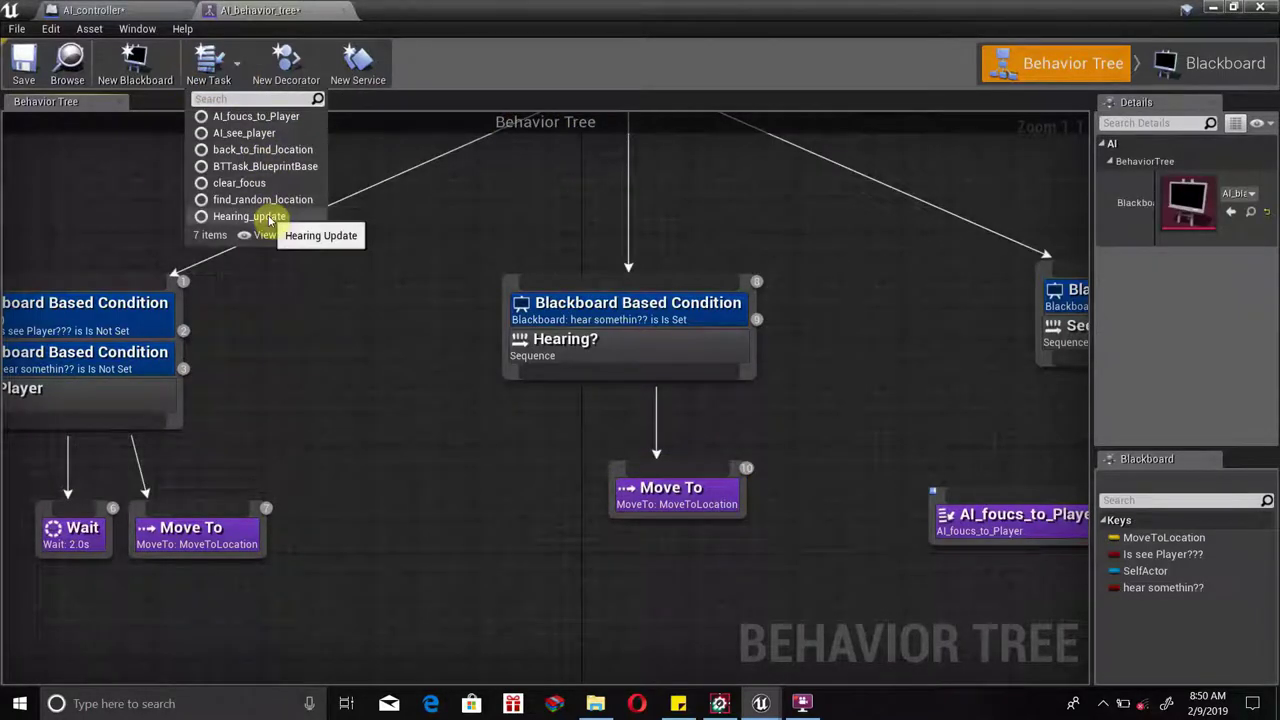
left_click(497, 447)
right_click_drag(497, 447, 557, 467)
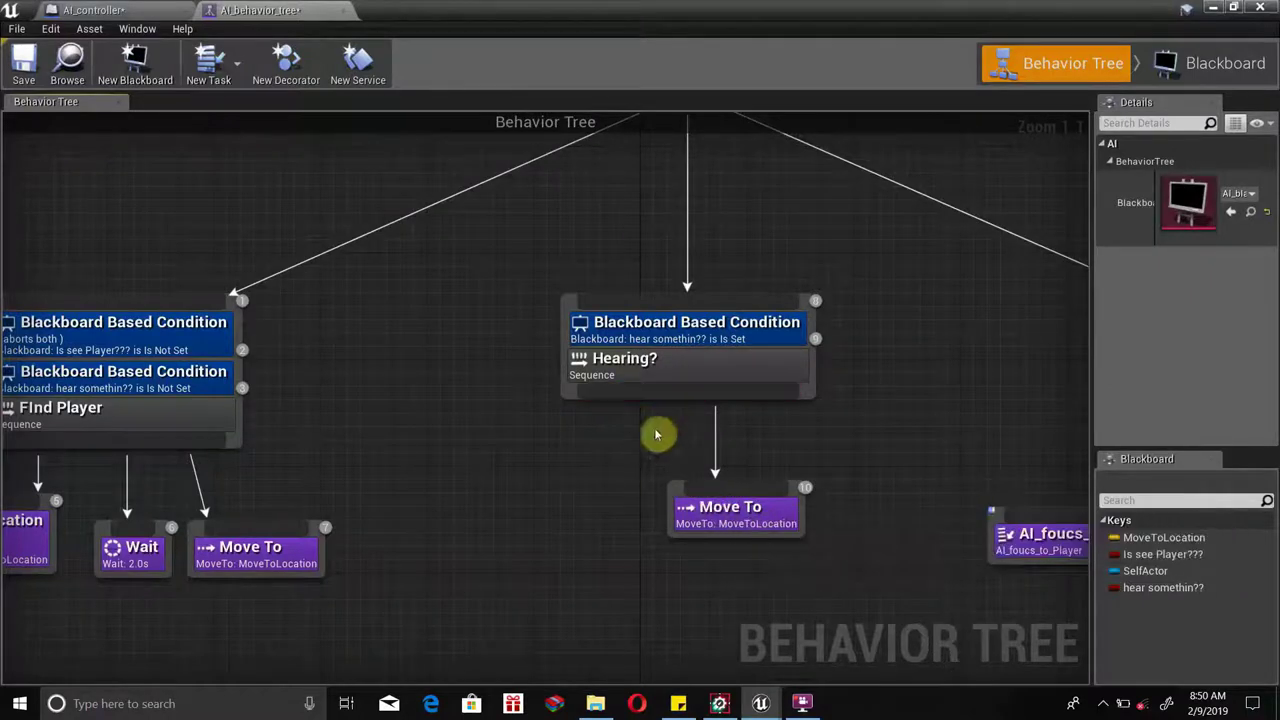
left_click(1222, 63)
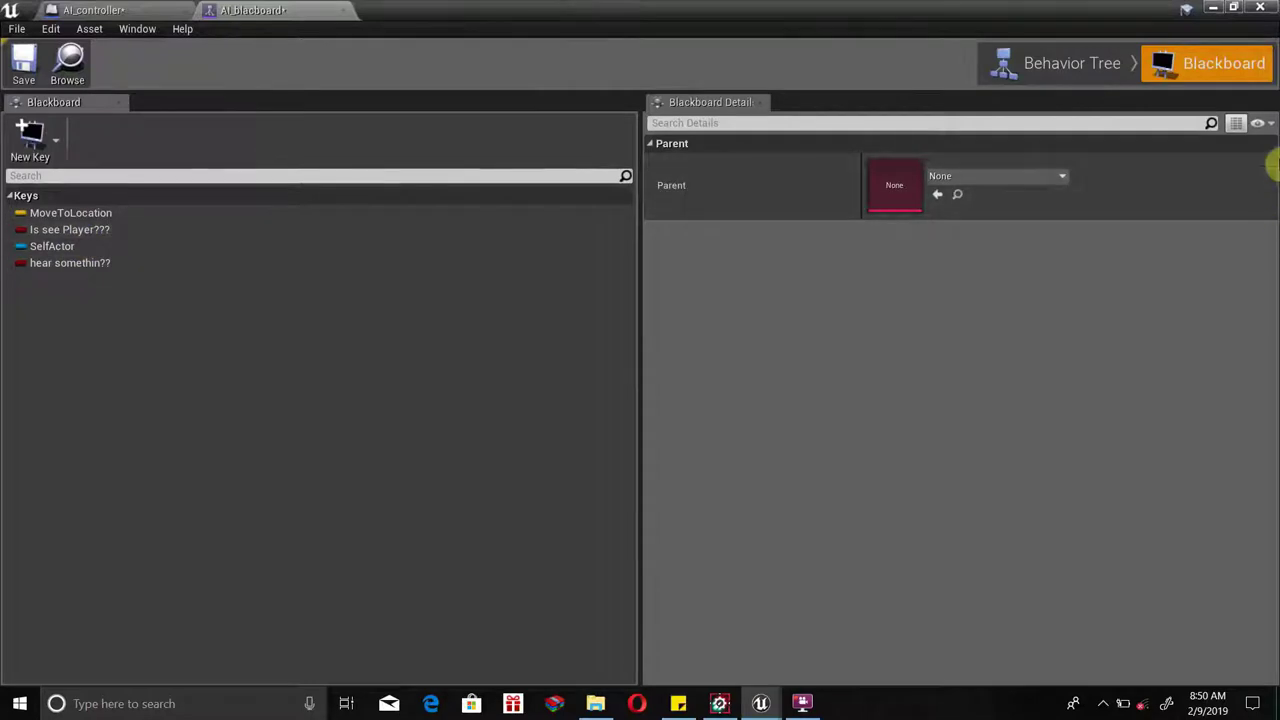
Create a Vector blackboard key and name it 'hear location'.
left_click(32, 136)
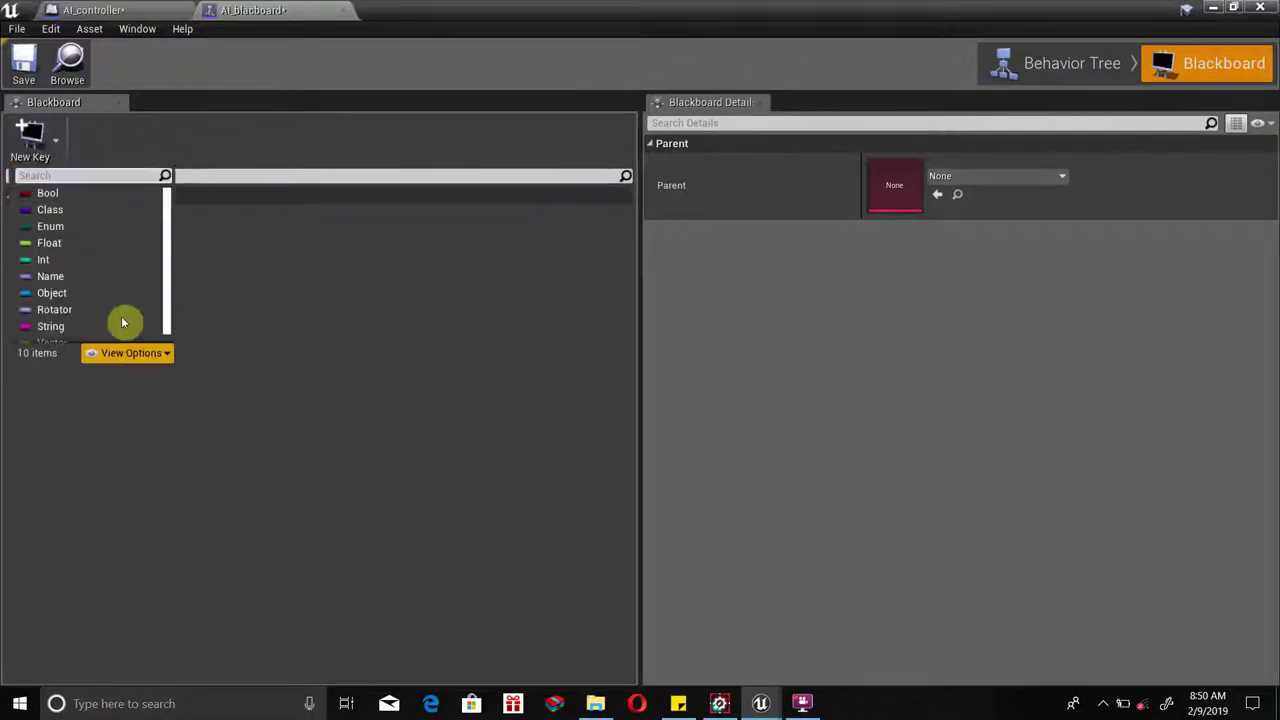
left_click(88, 330)
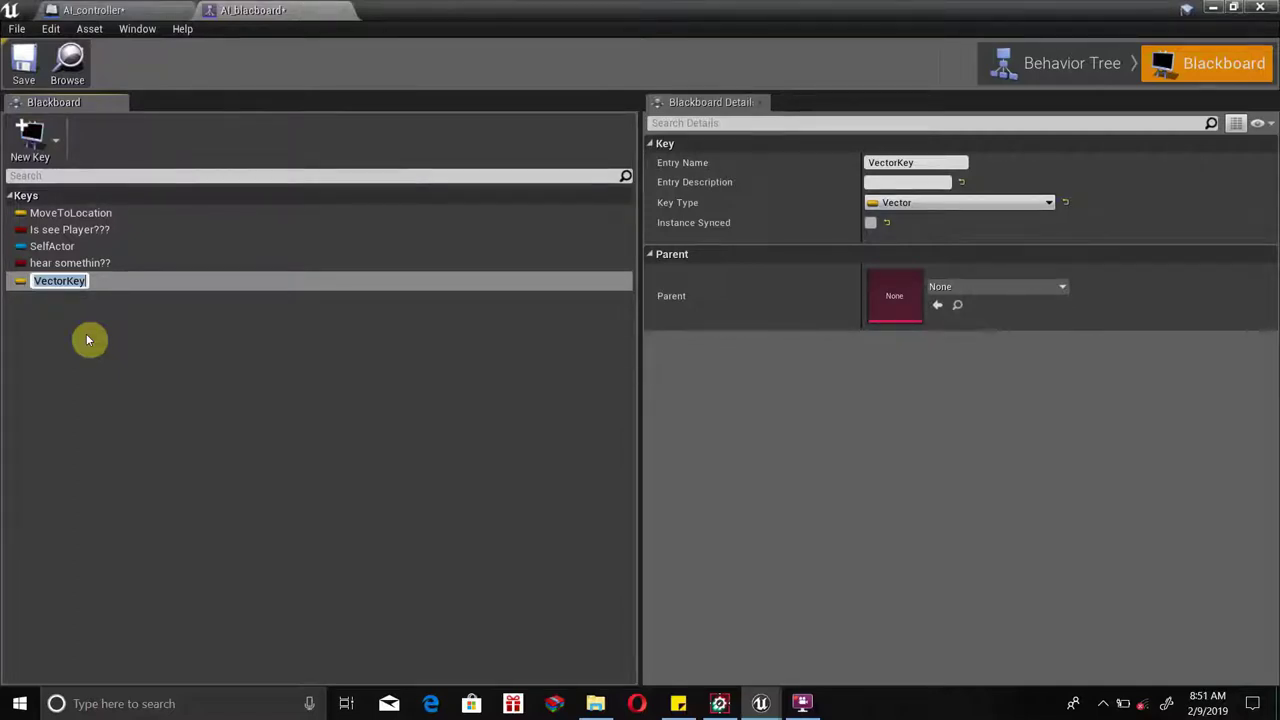
type("HEar")
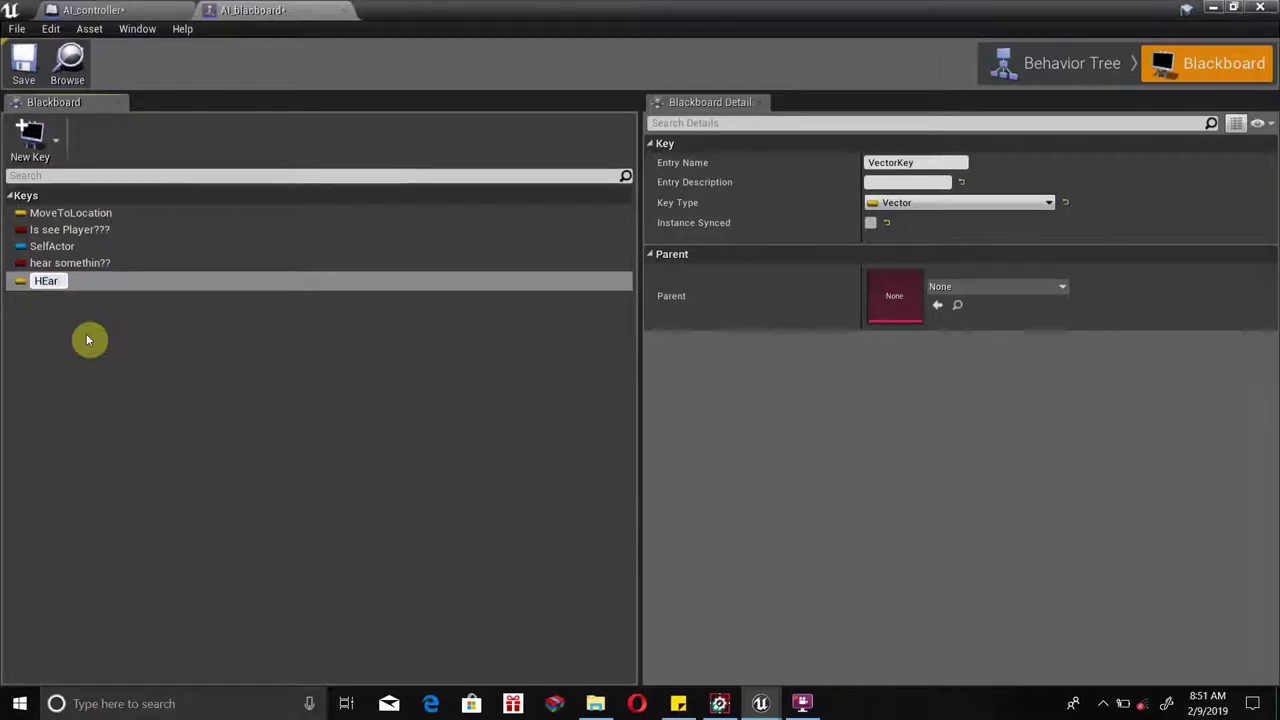
key("BackSpace")
key("BackSpace")
key("BackSpace")
key("BackSpace")
type("he")
type("ar")
type("llocatio")
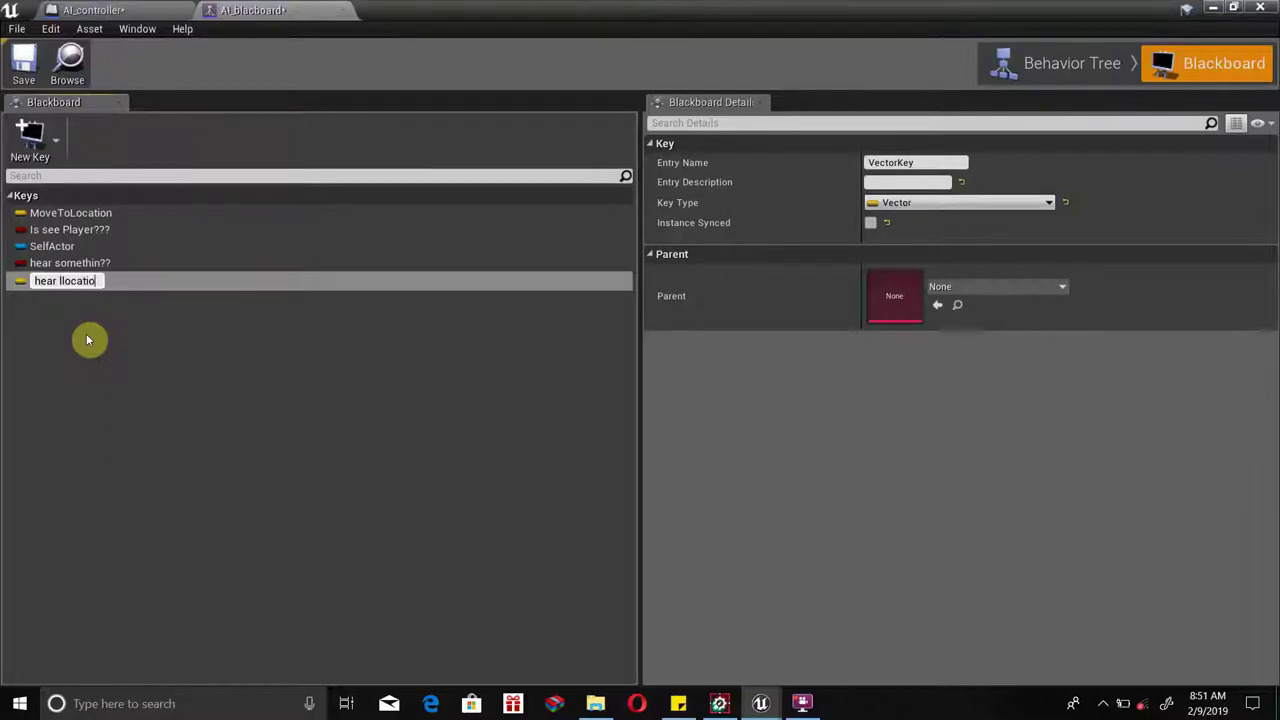
key("BackSpace")
key("BackSpace")
key("BackSpace")
key("BackSpace")
key("BackSpace")
key("BackSpace")
key("BackSpace")
type("oca")
type("t")
type("ion")
key("Return")
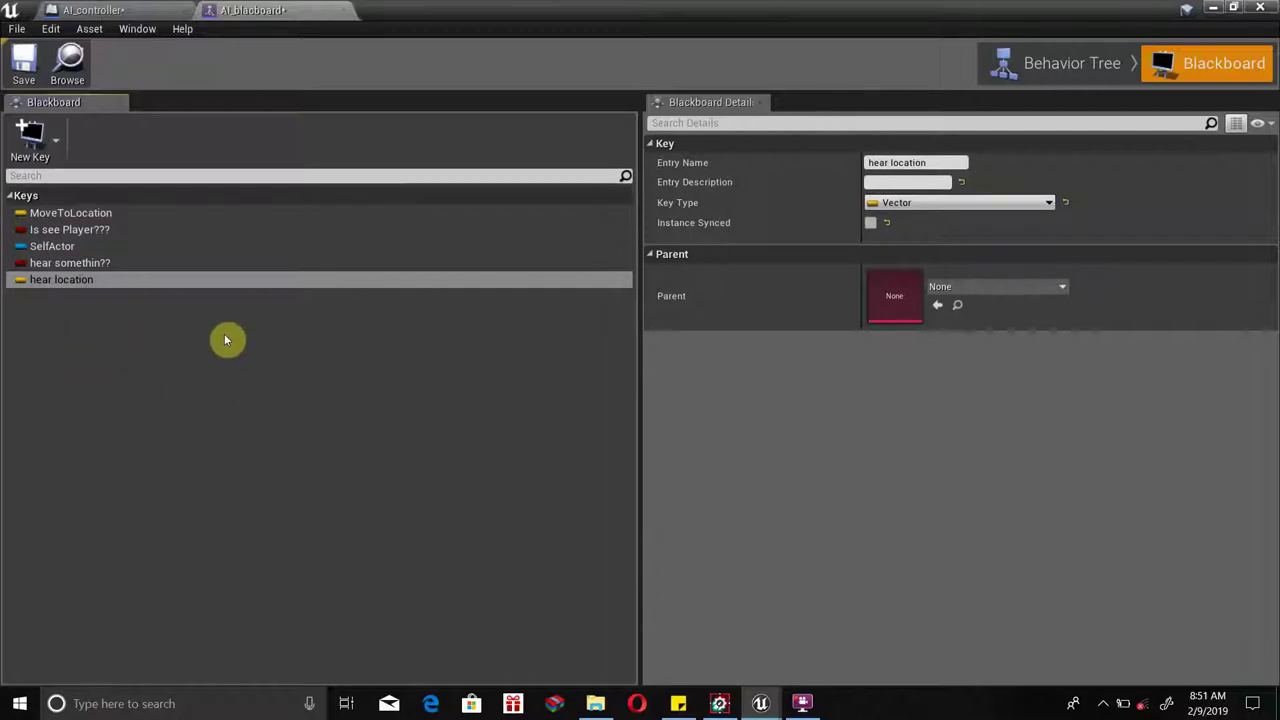
From AI_behavior_tree's New Task list, create a task blueprint based on Hearing_update.
left_click(155, 18)
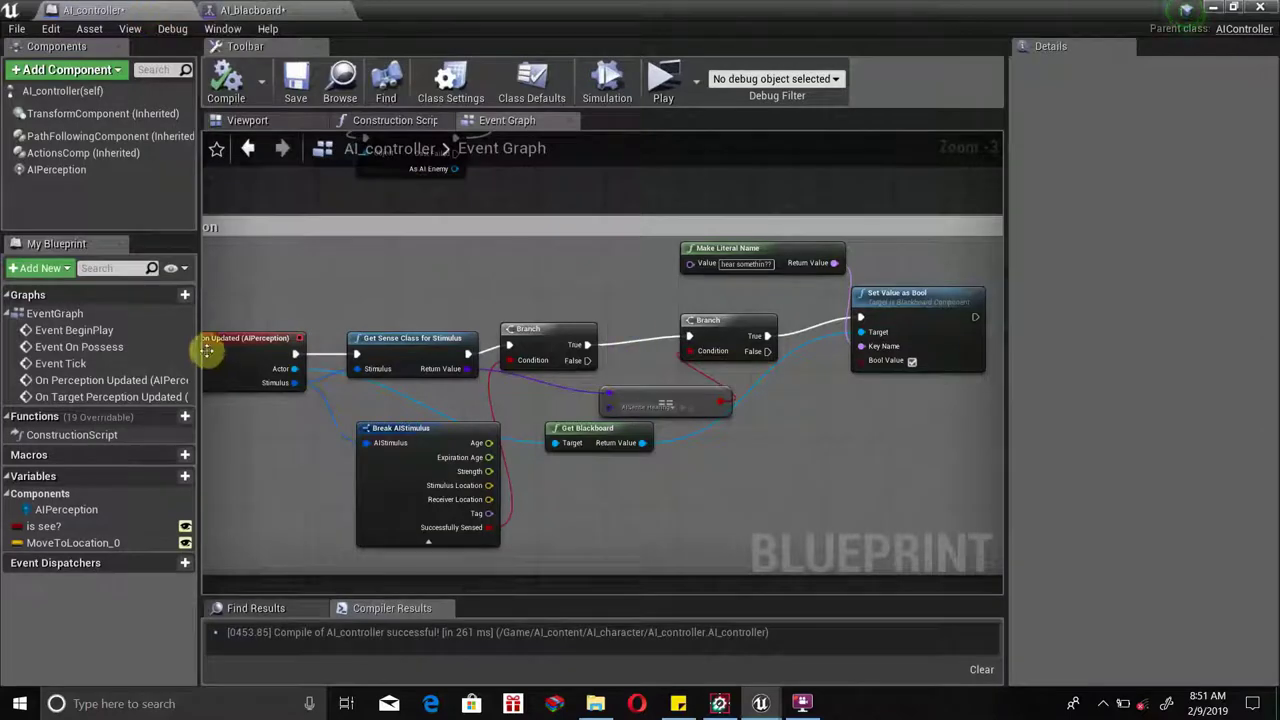
scroll(280, 188, "down", 1)
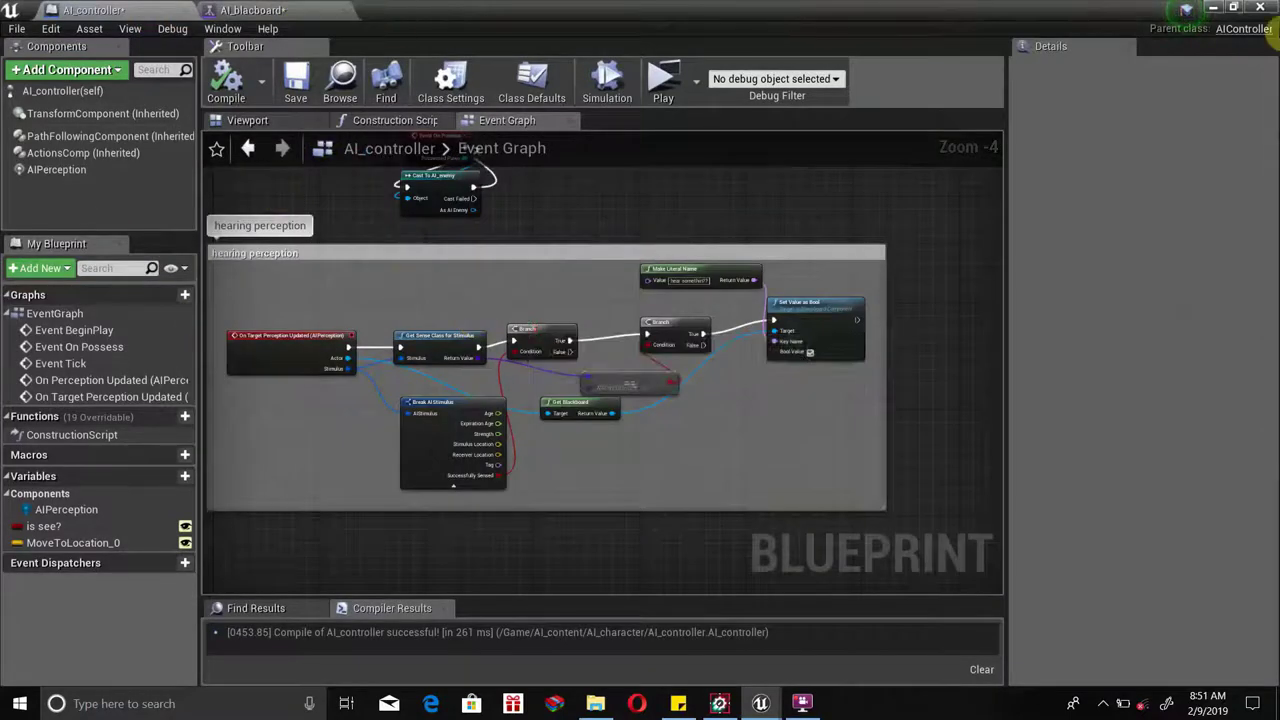
left_click(1210, 8)
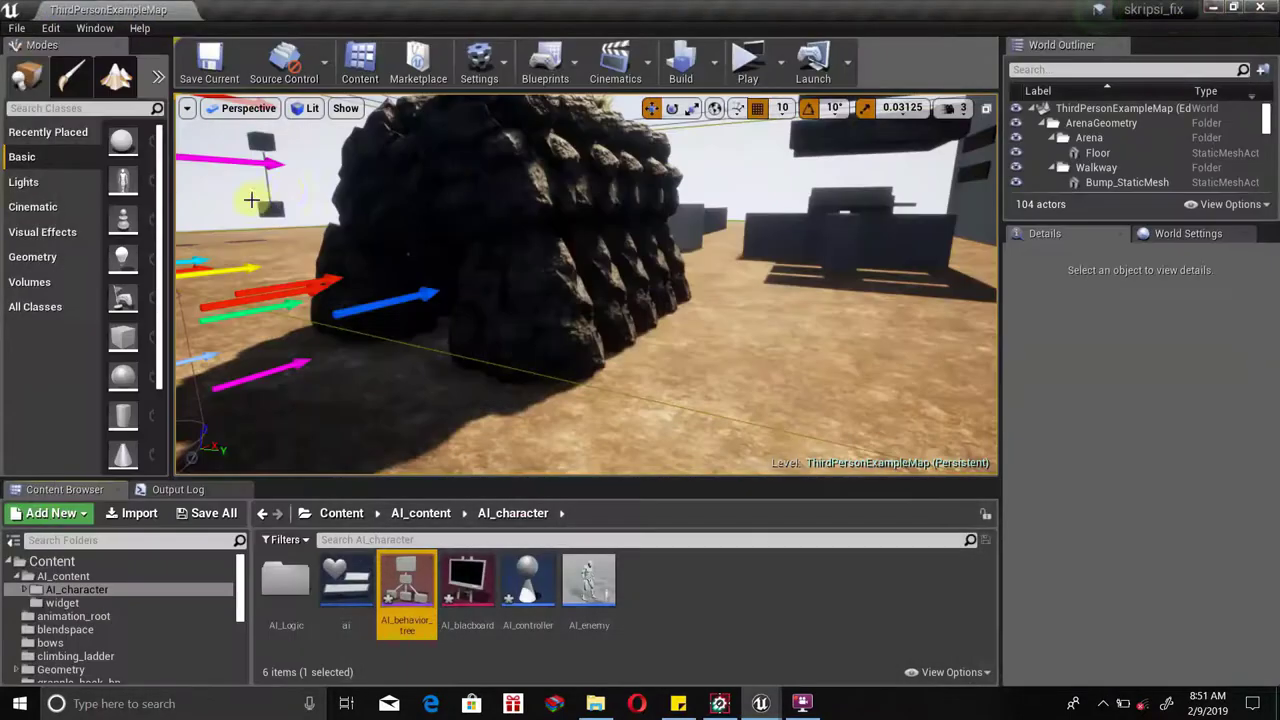
double_click(409, 583)
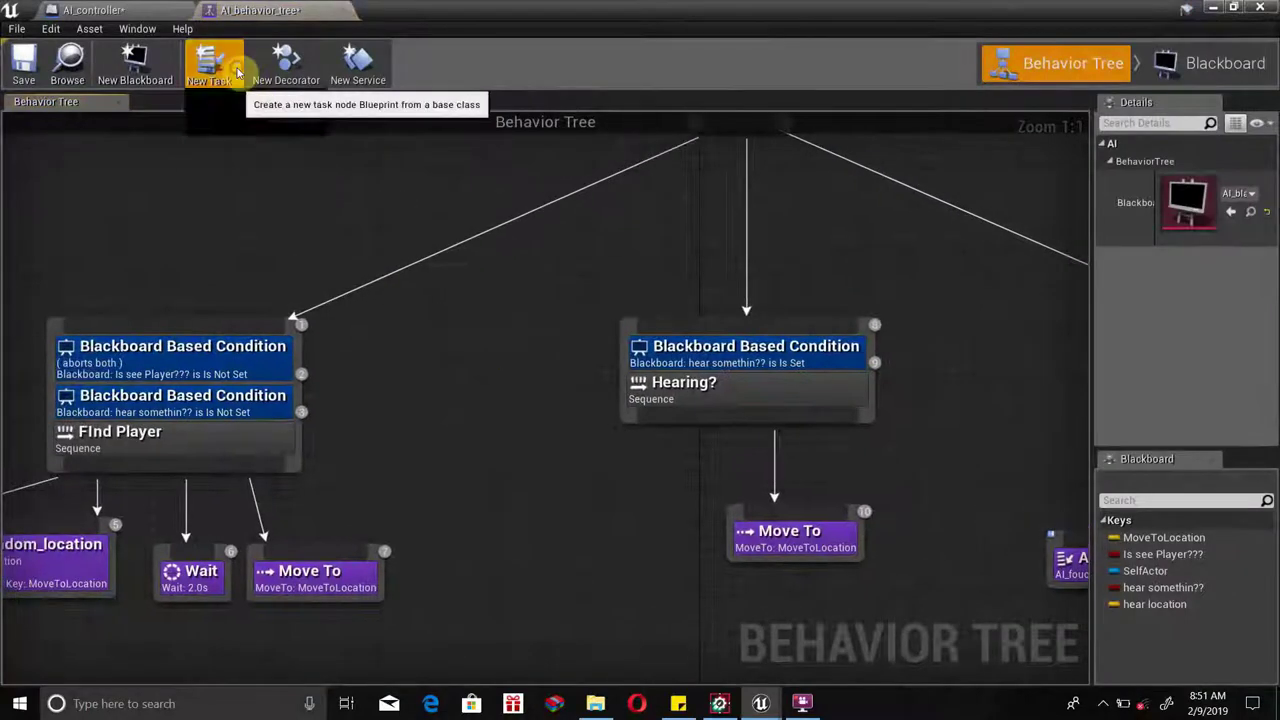
left_click(236, 70)
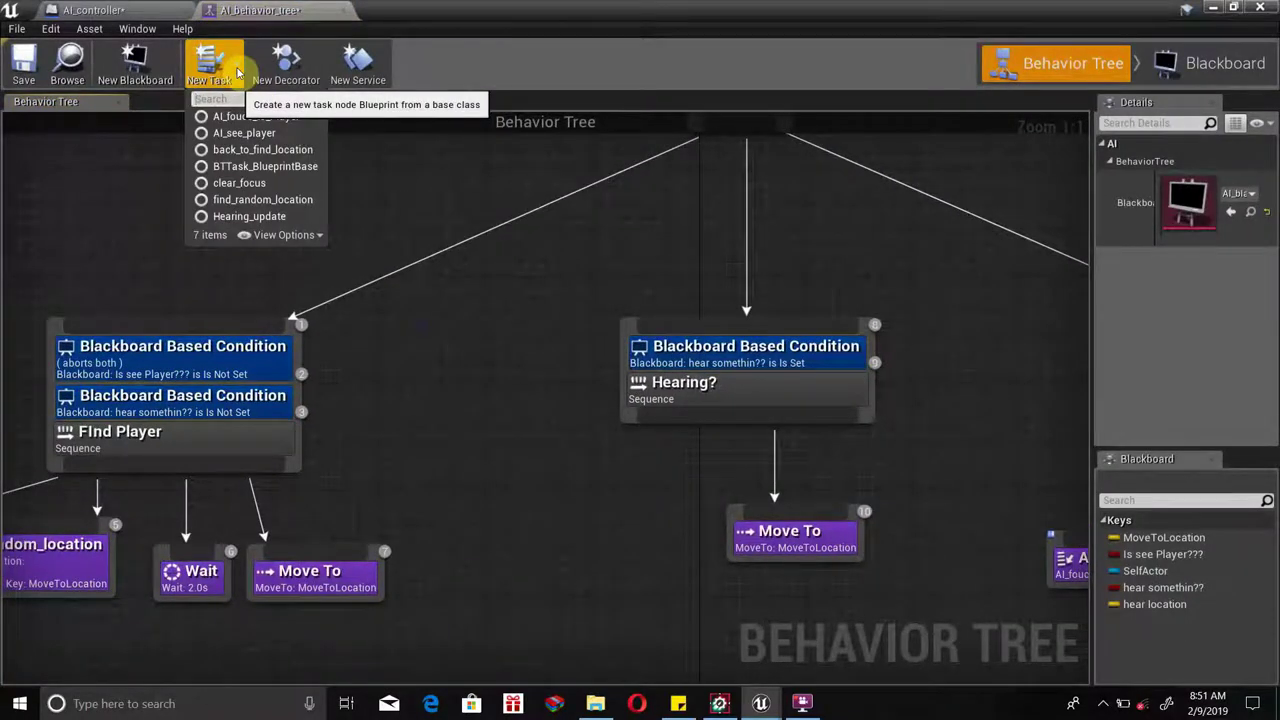
left_click(250, 216)
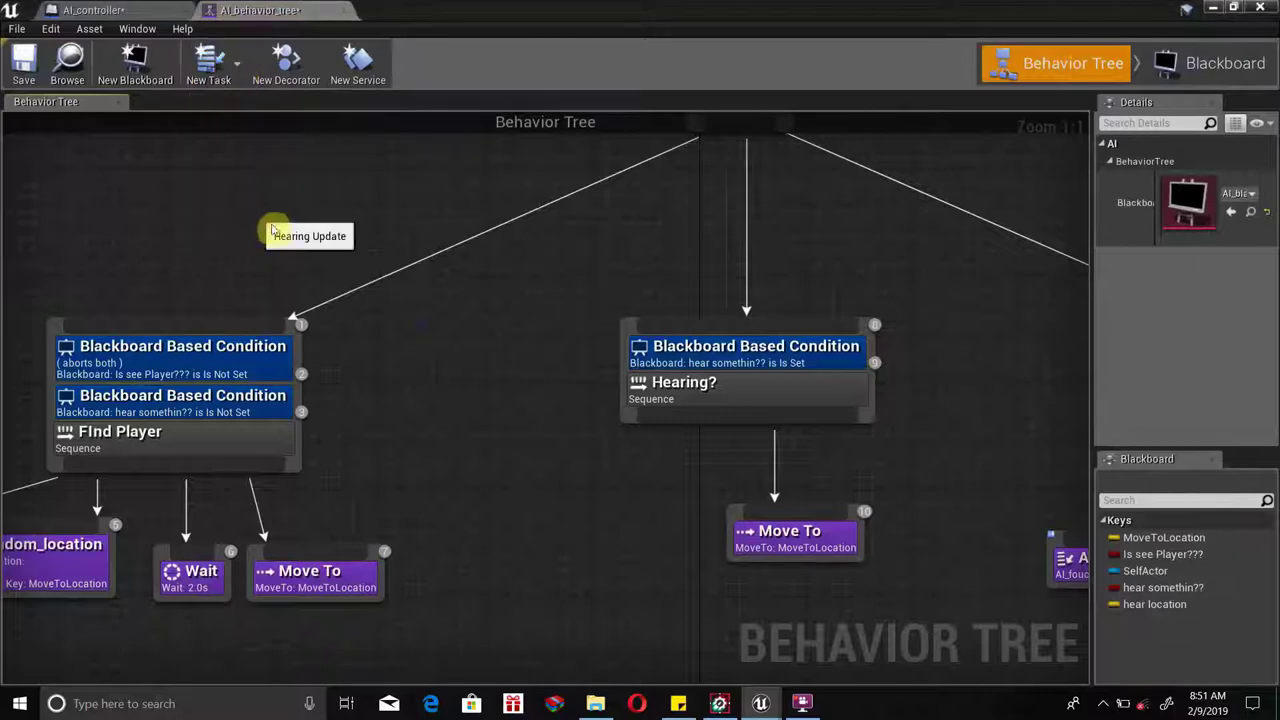
Look over the empty Hearing_update_New graph, then open the AI_Logic folder in the Content Browser.
scroll(313, 263, "down", 6)
scroll(318, 280, "down", 5)
right_click_drag(323, 291, 364, 391)
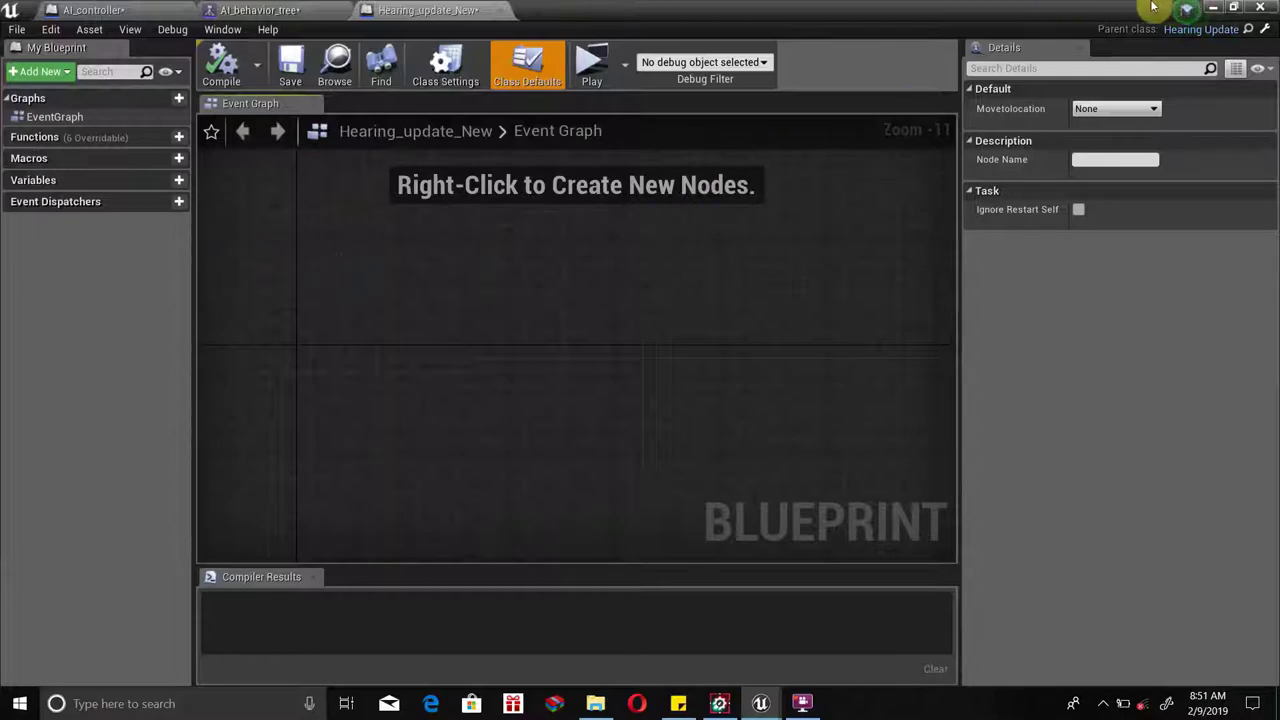
left_click(275, 10)
left_click(393, 10)
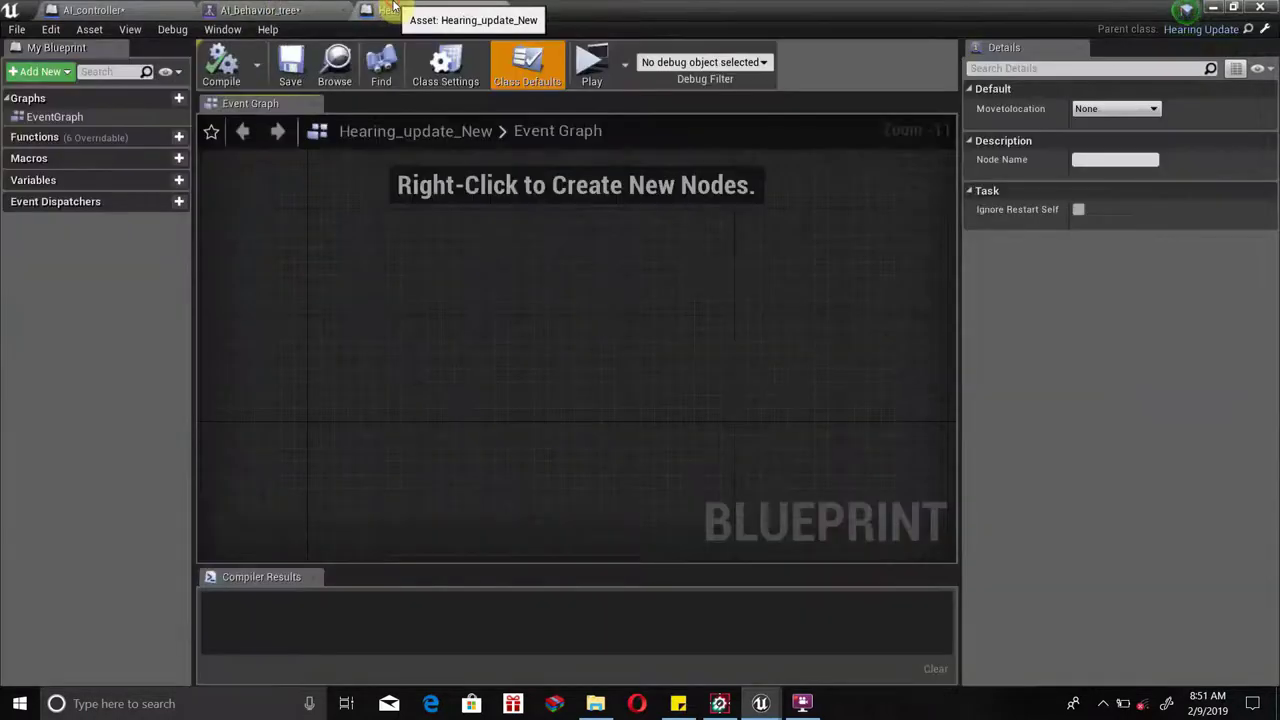
left_click(1213, 7)
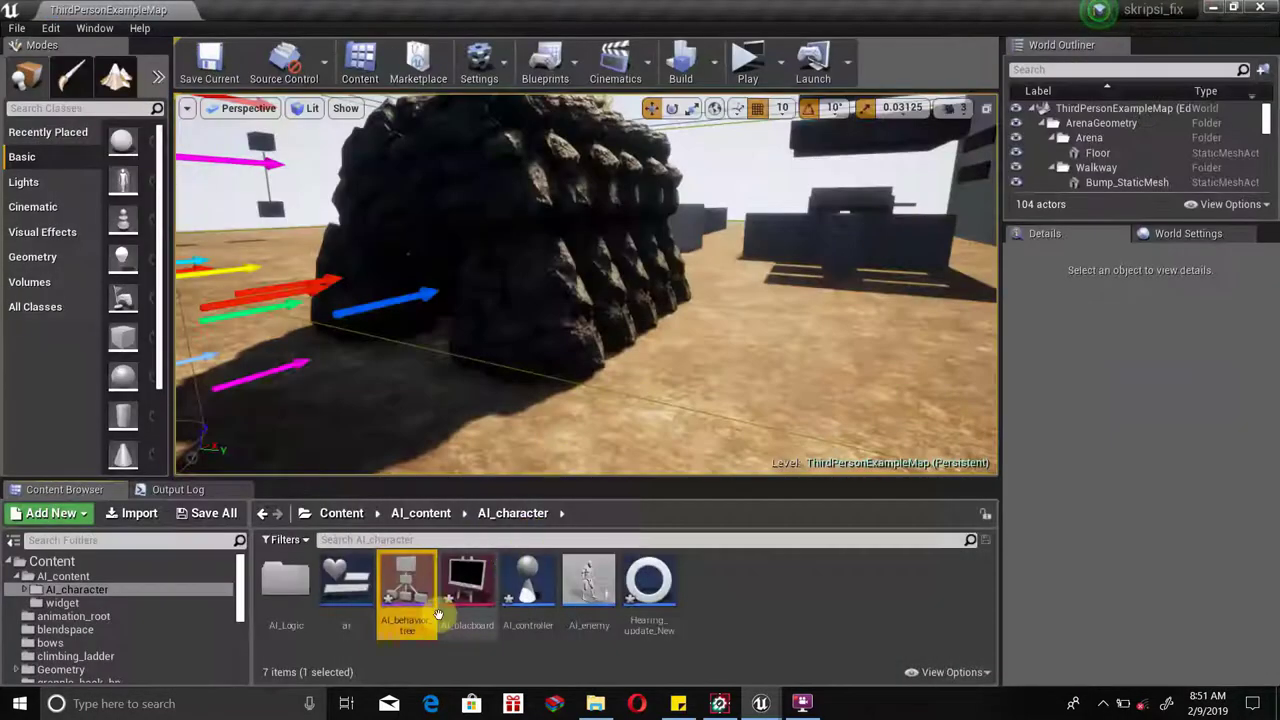
double_click(292, 588)
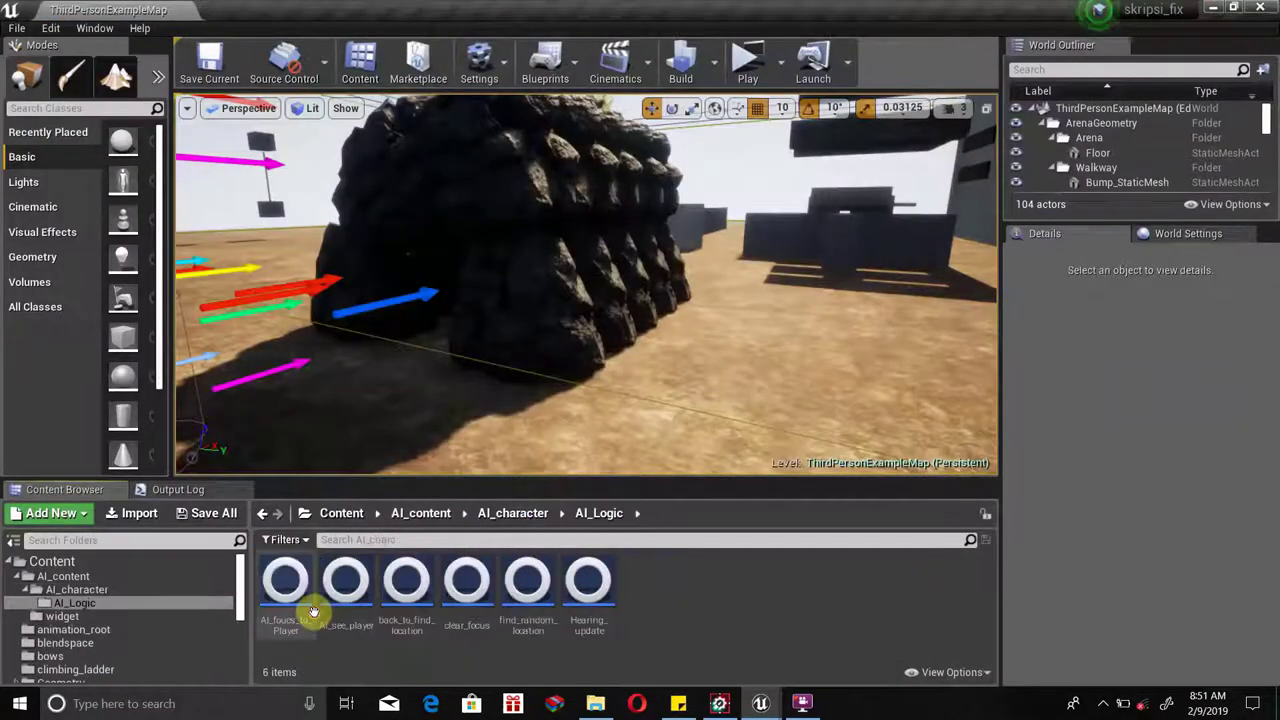
Open the Hearing_update task and nudge Event Receive Execute upward.
double_click(588, 590)
scroll(468, 486, "down", 2)
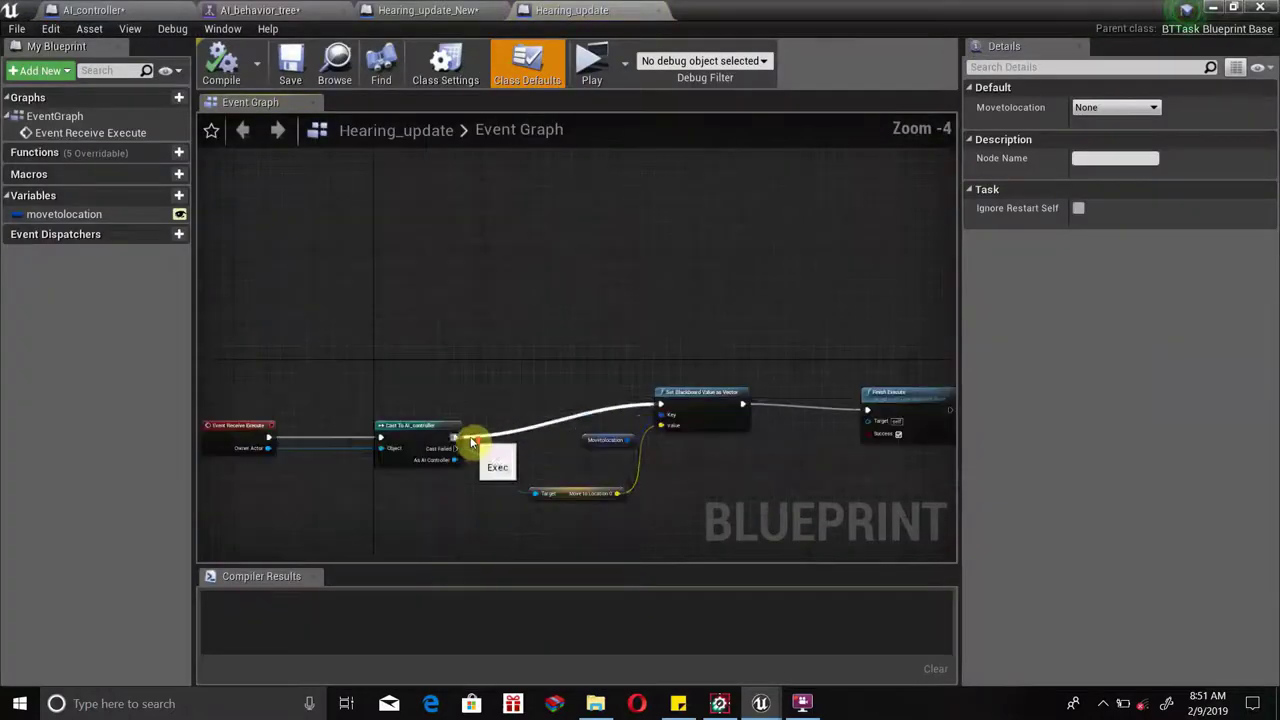
right_click_drag(471, 443, 580, 348)
scroll(580, 348, "up", 1)
scroll(229, 329, "up", 1)
left_click_drag(229, 329, 277, 289)
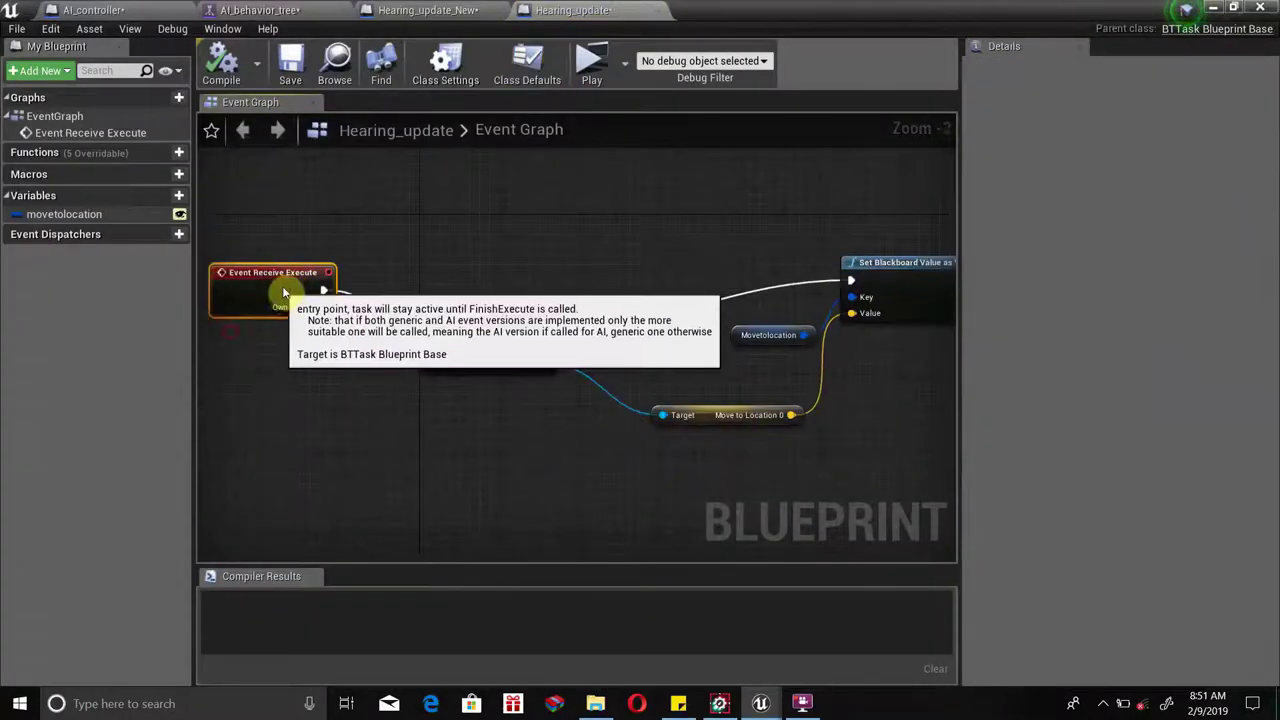
right_click_drag(277, 289, 334, 306)
left_click(551, 320)
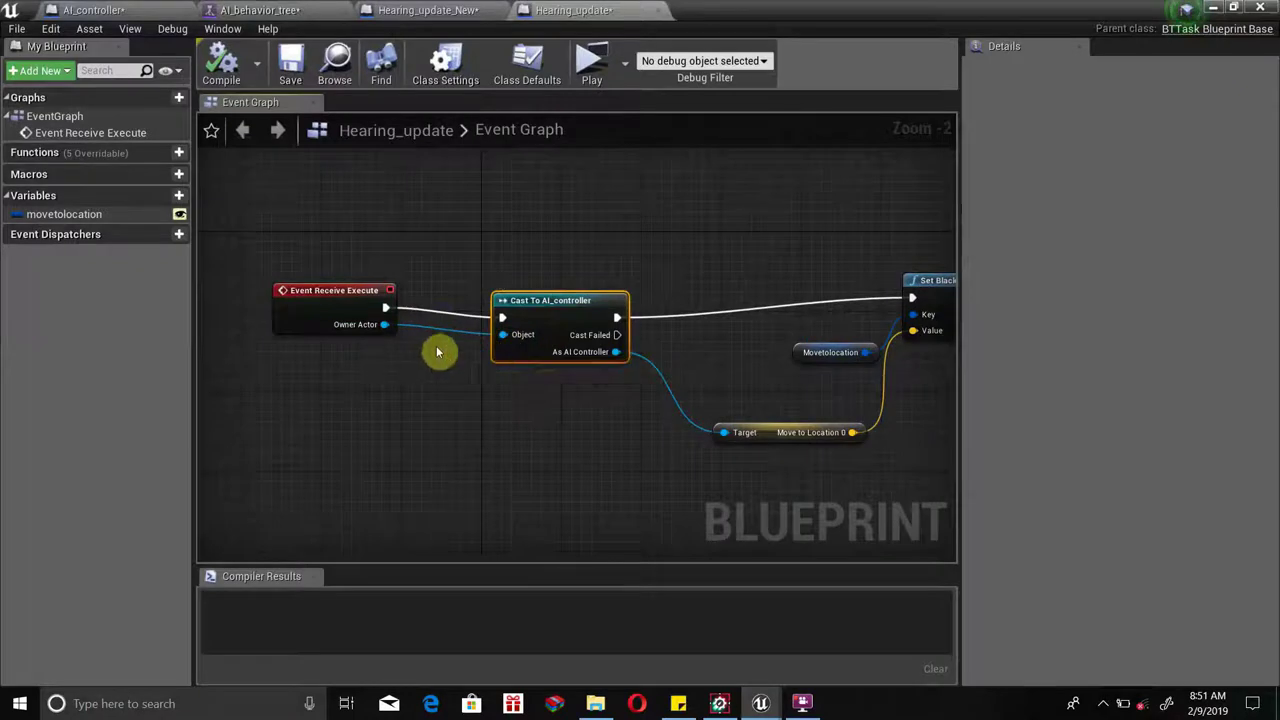
left_click(330, 306)
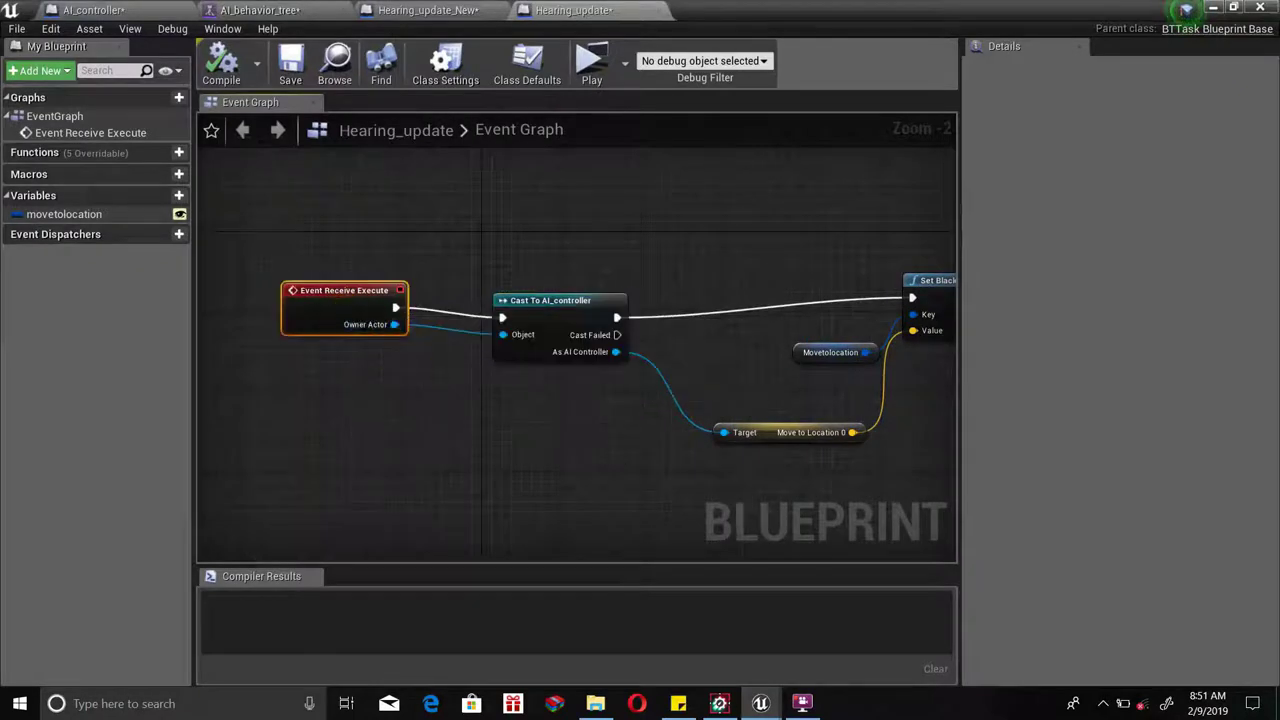
Undo an accidental Cast To AI_controller move and pan through Set Blackboard and Finish Execute.
right_click_drag(544, 314, 363, 323)
left_click_drag(363, 323, 381, 296)
key("ctrl+z")
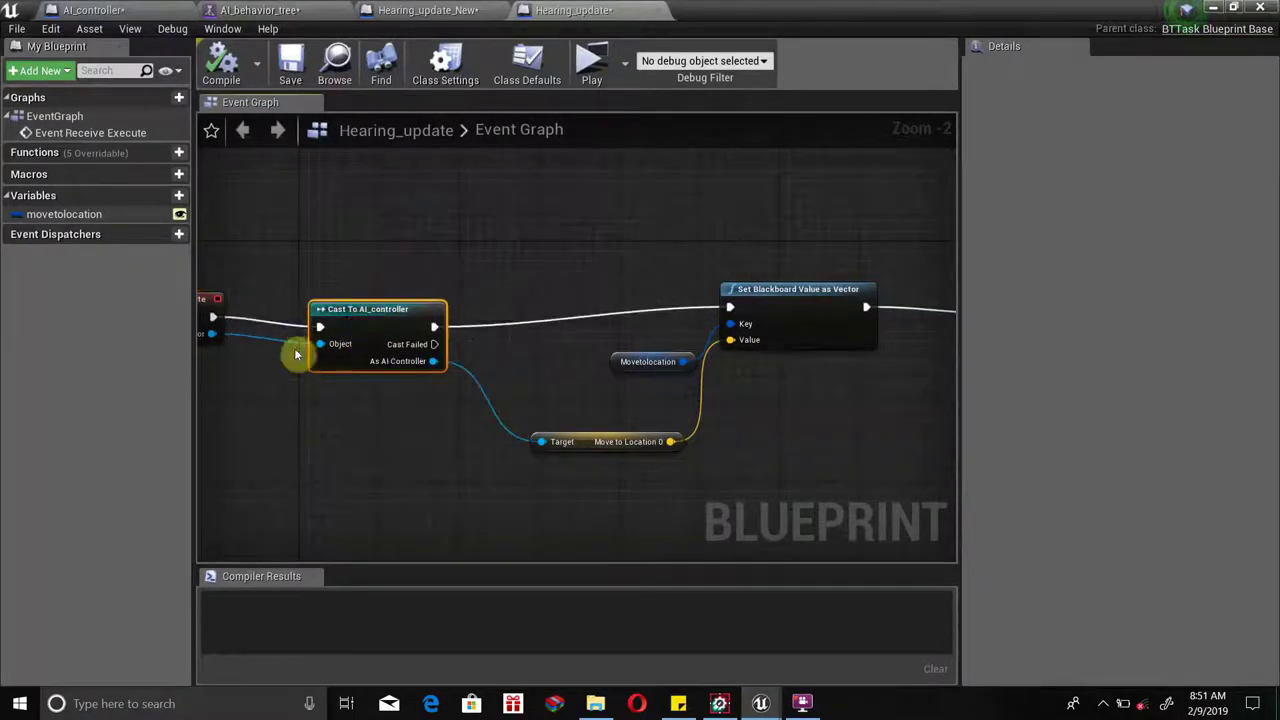
right_click_drag(294, 354, 446, 350)
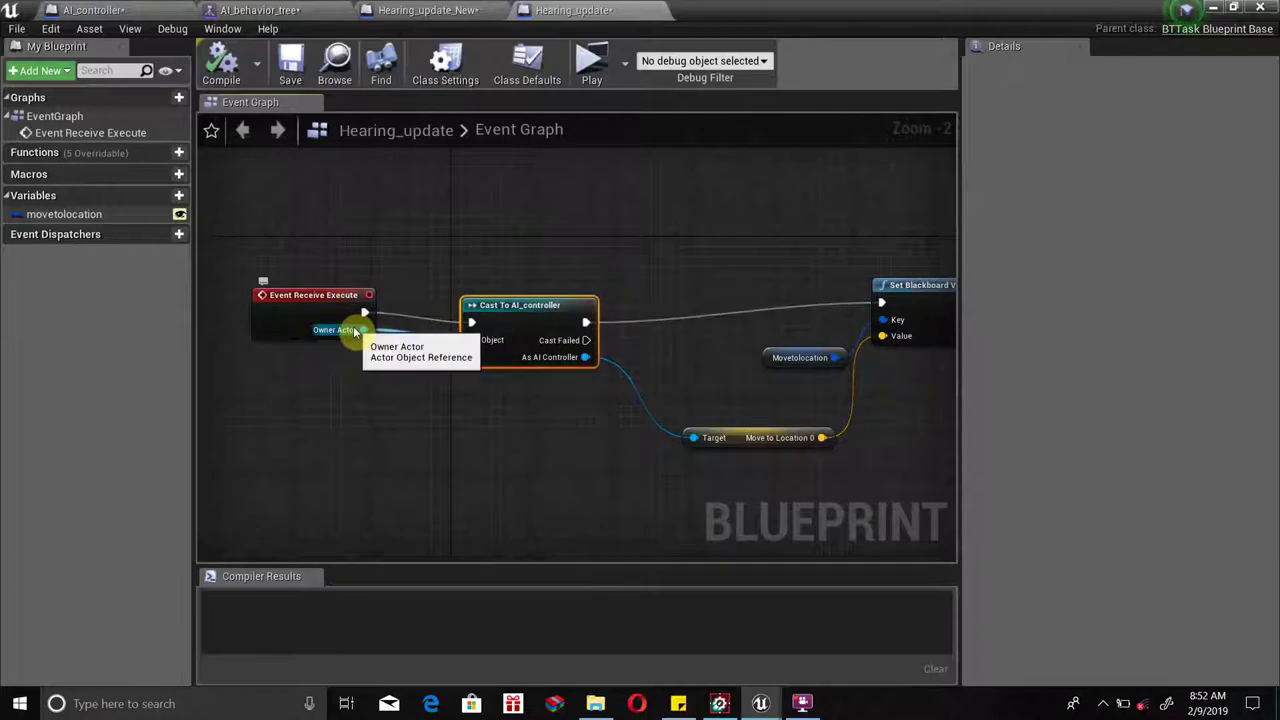
right_click_drag(469, 347, 345, 390)
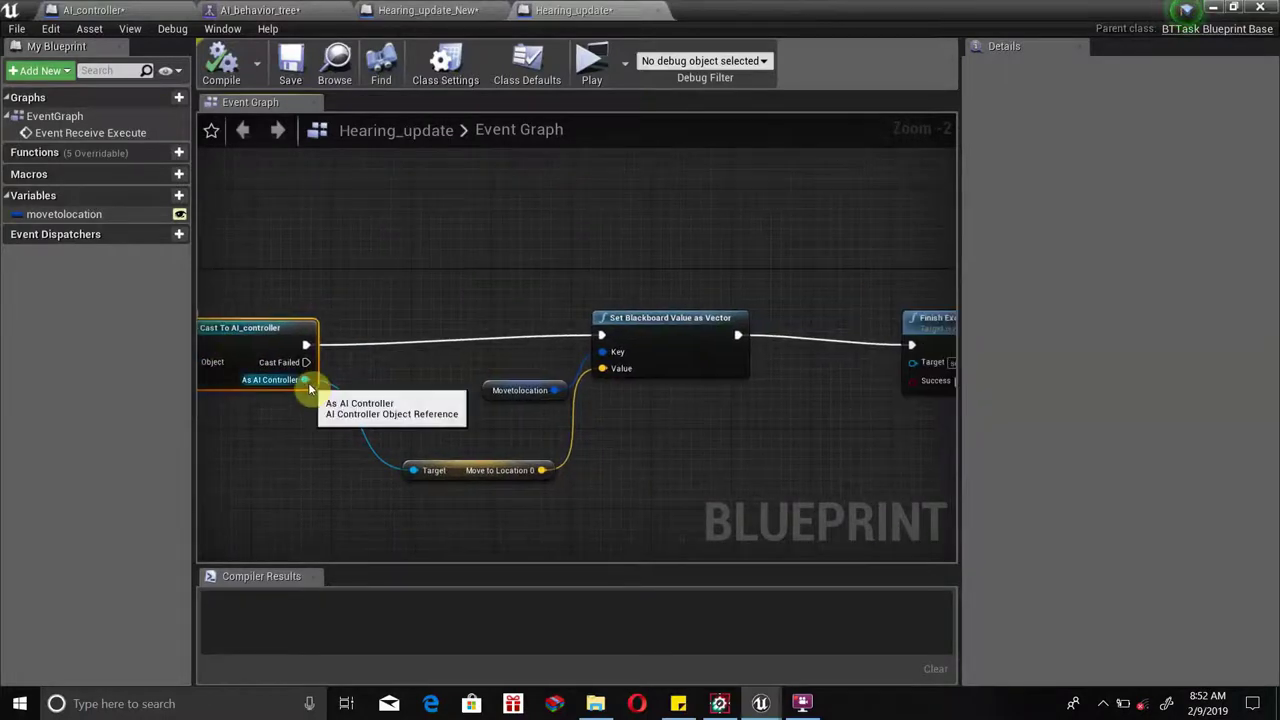
mouse_move(263, 337)
right_mouse_down()
mouse_move(368, 342)
mouse_move(384, 386)
right_mouse_up()
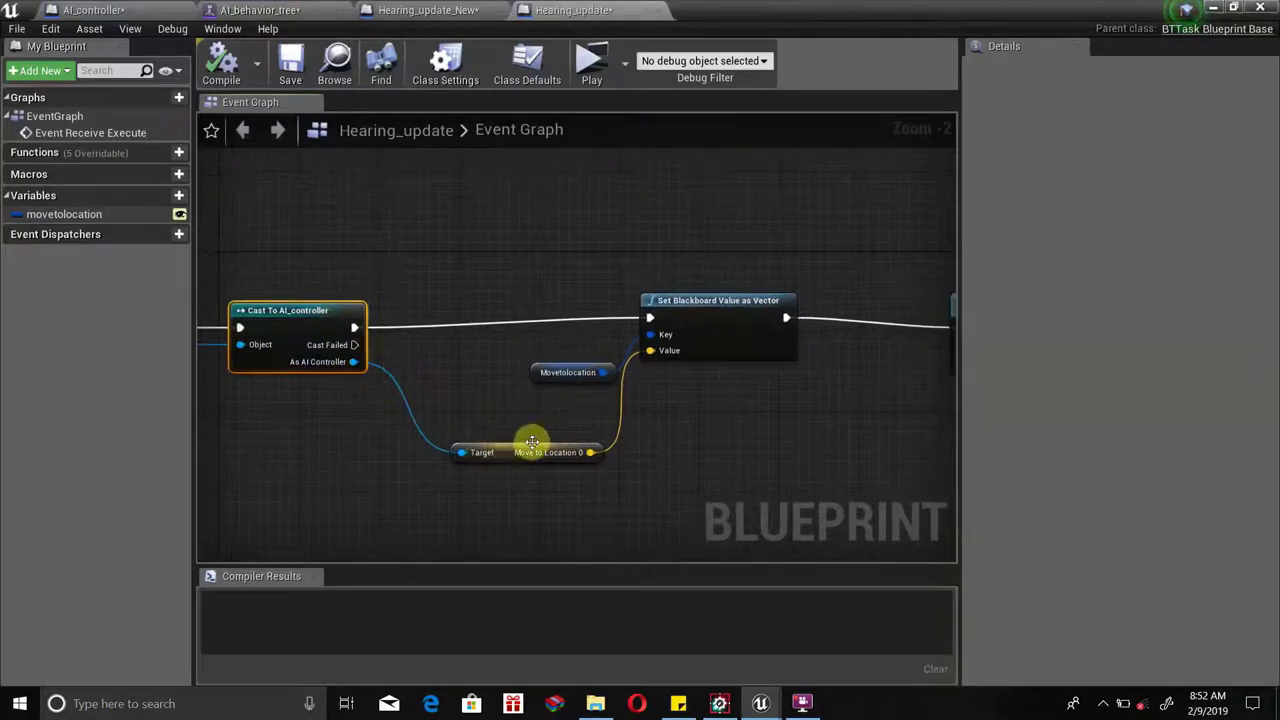
right_click_drag(545, 449, 413, 476)
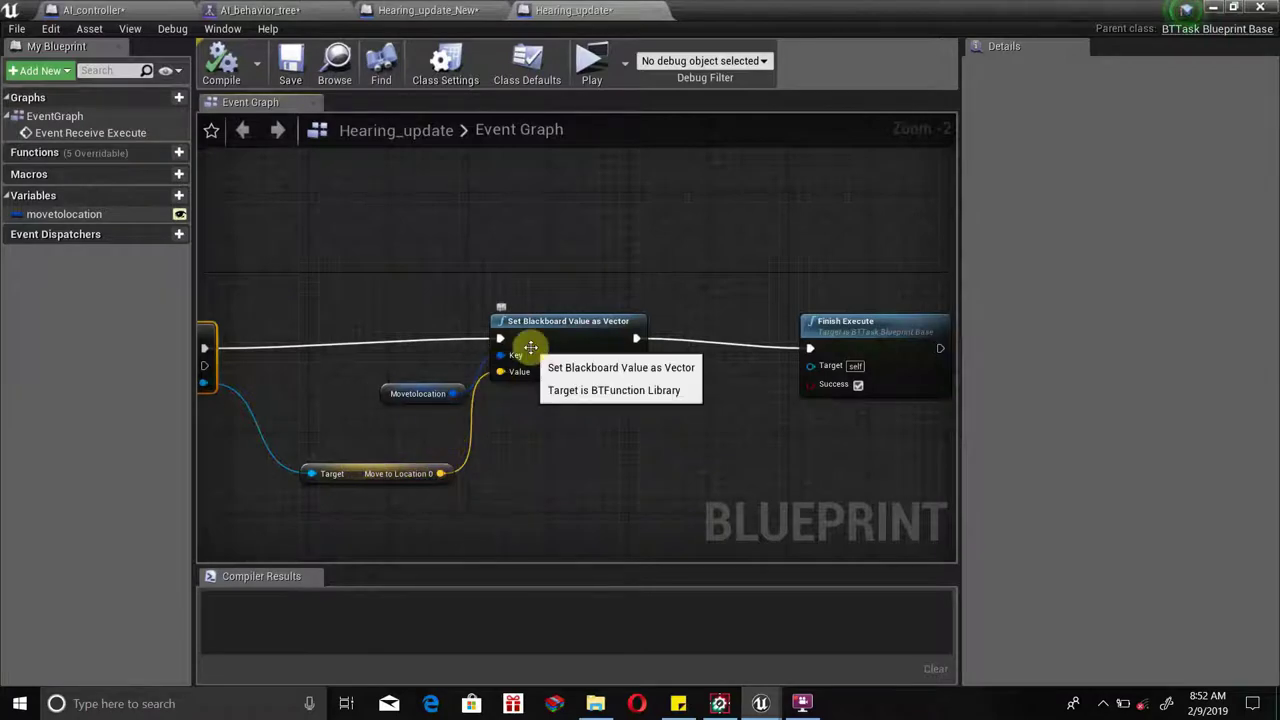
Place the Movetolocation node beside Set Blackboard Value as Vector and check the wiring.
left_click_drag(420, 393, 390, 376)
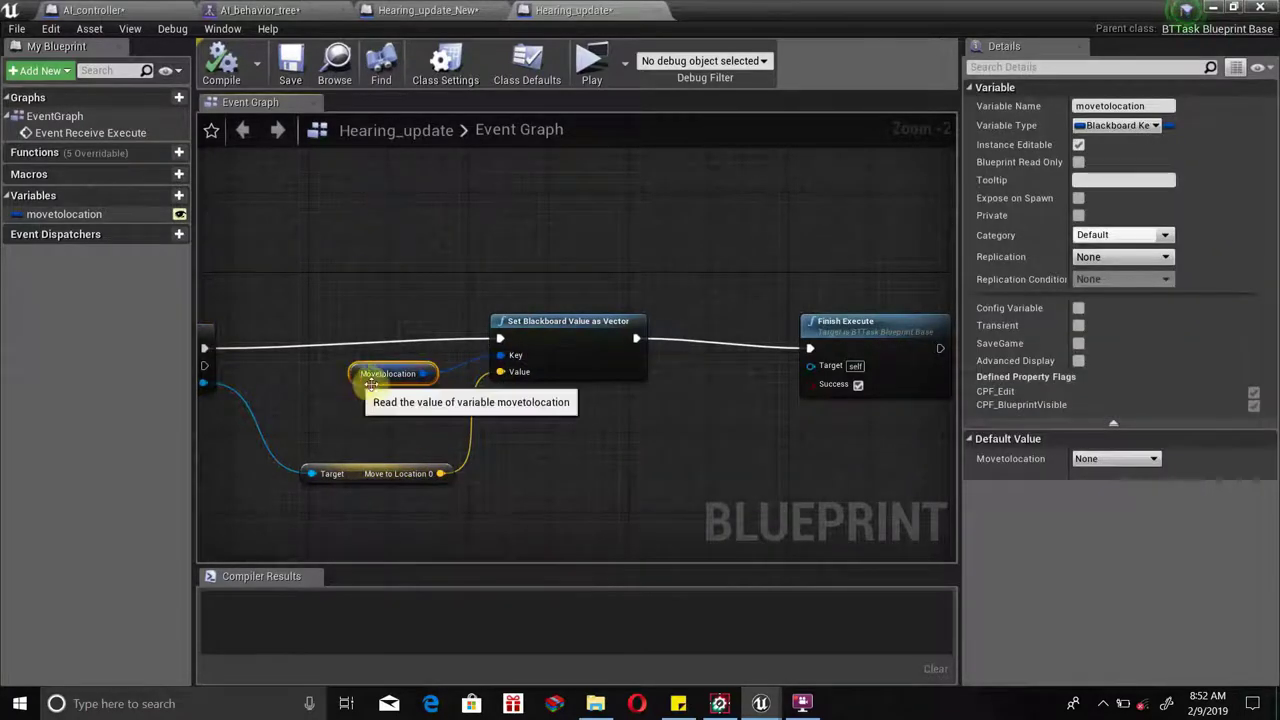
right_click_drag(449, 386, 355, 435)
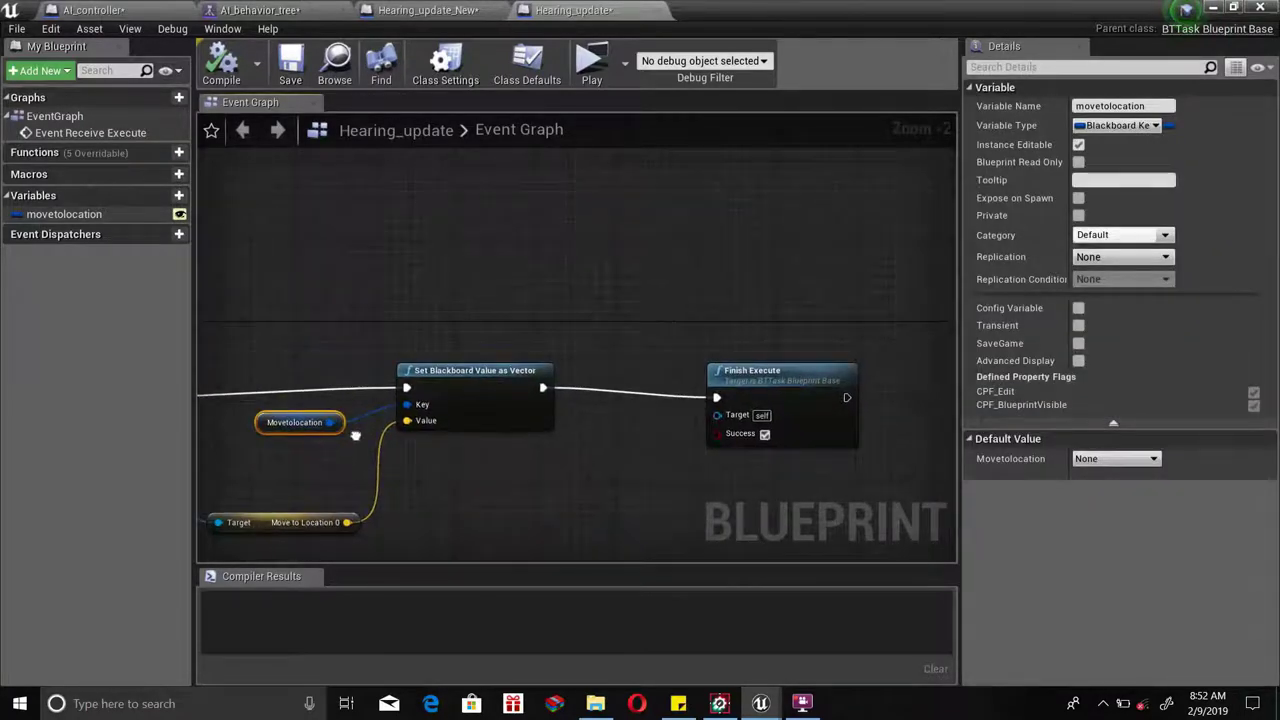
right_click_drag(418, 407, 293, 447)
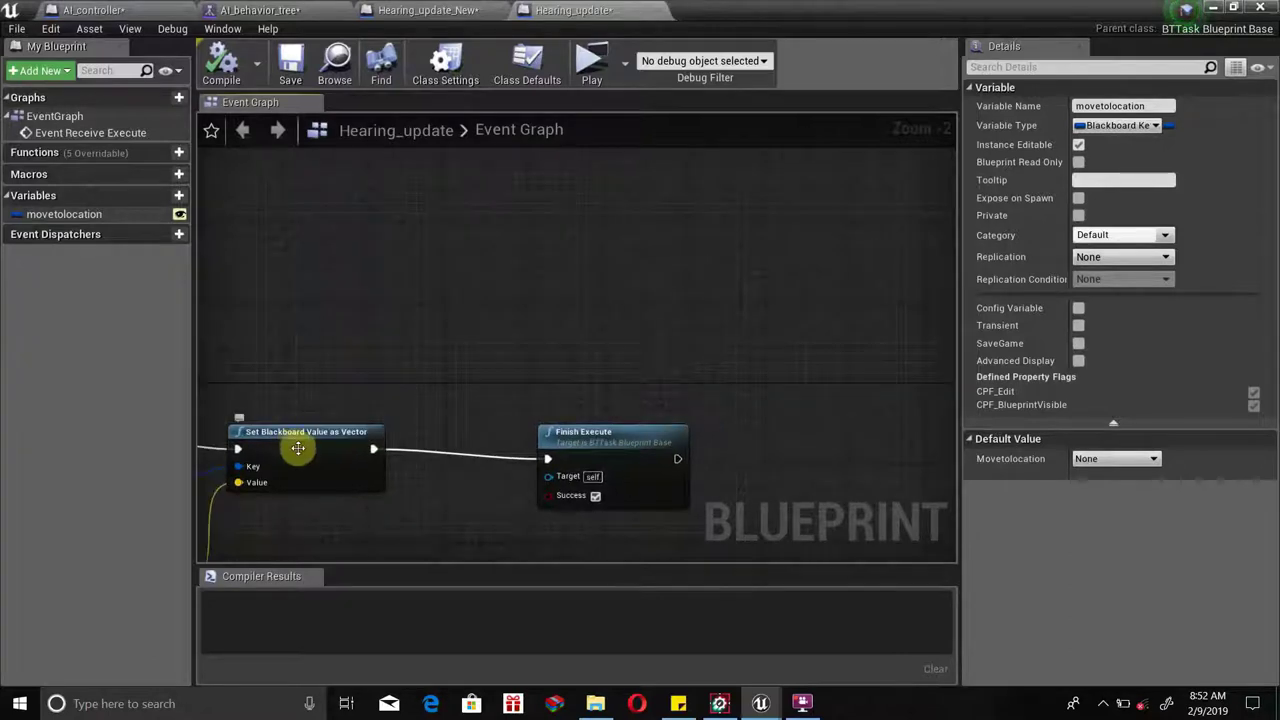
right_click_drag(383, 409, 470, 355)
mouse_move(629, 389)
right_mouse_down()
mouse_move(440, 383)
mouse_move(523, 349)
right_mouse_up()
right_click_drag(315, 378, 502, 371)
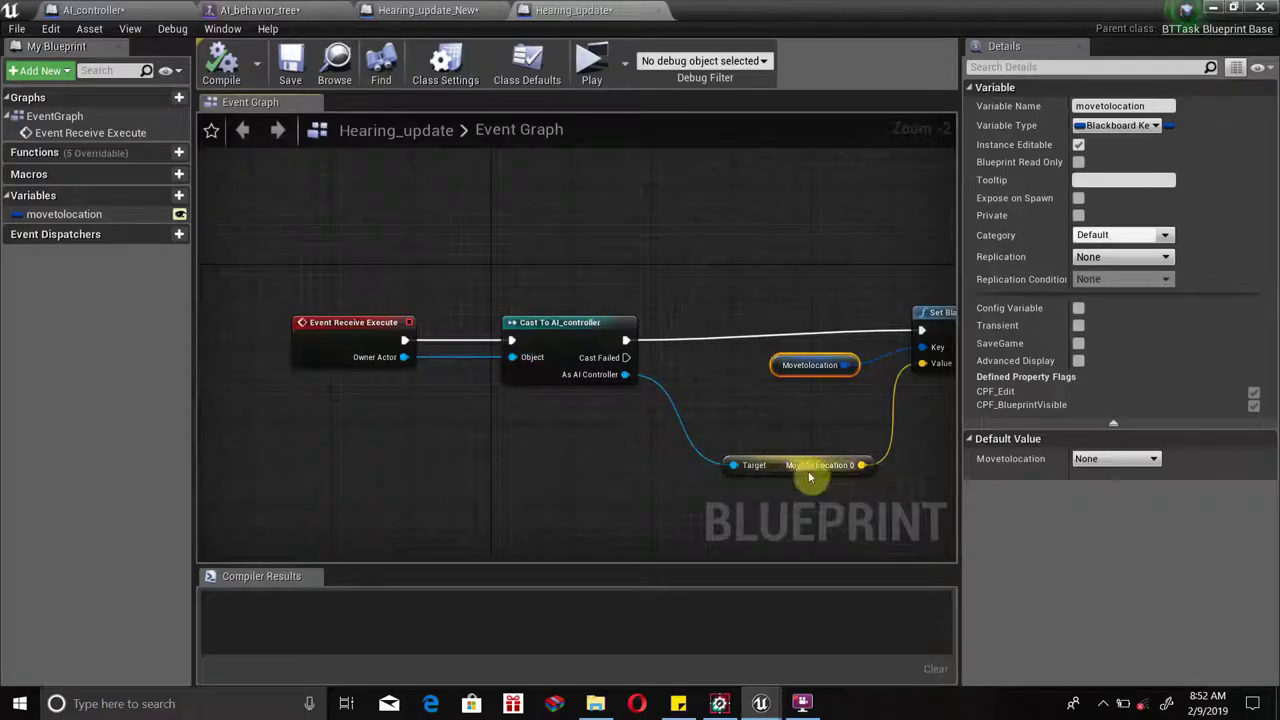
left_click(771, 464)
right_click_drag(784, 464, 737, 463)
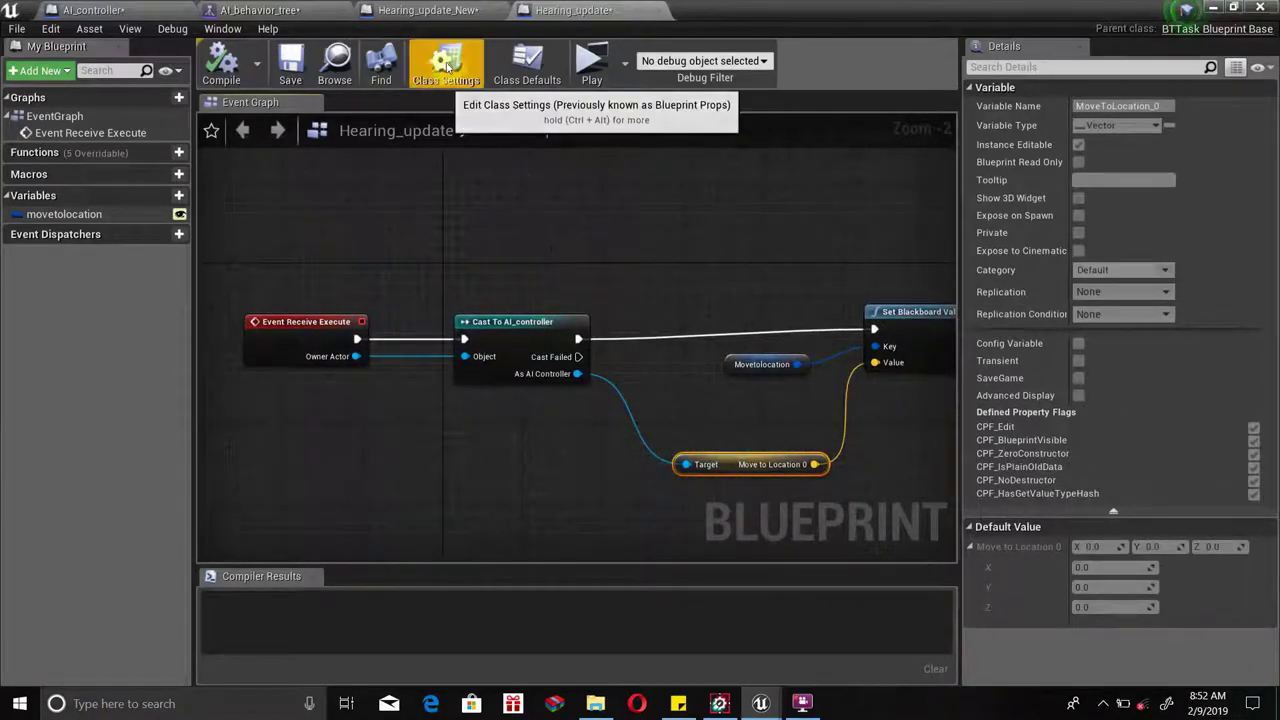
In AI_controller, move the first Branch and Get Sense Class nodes to make room.
left_click(140, 10)
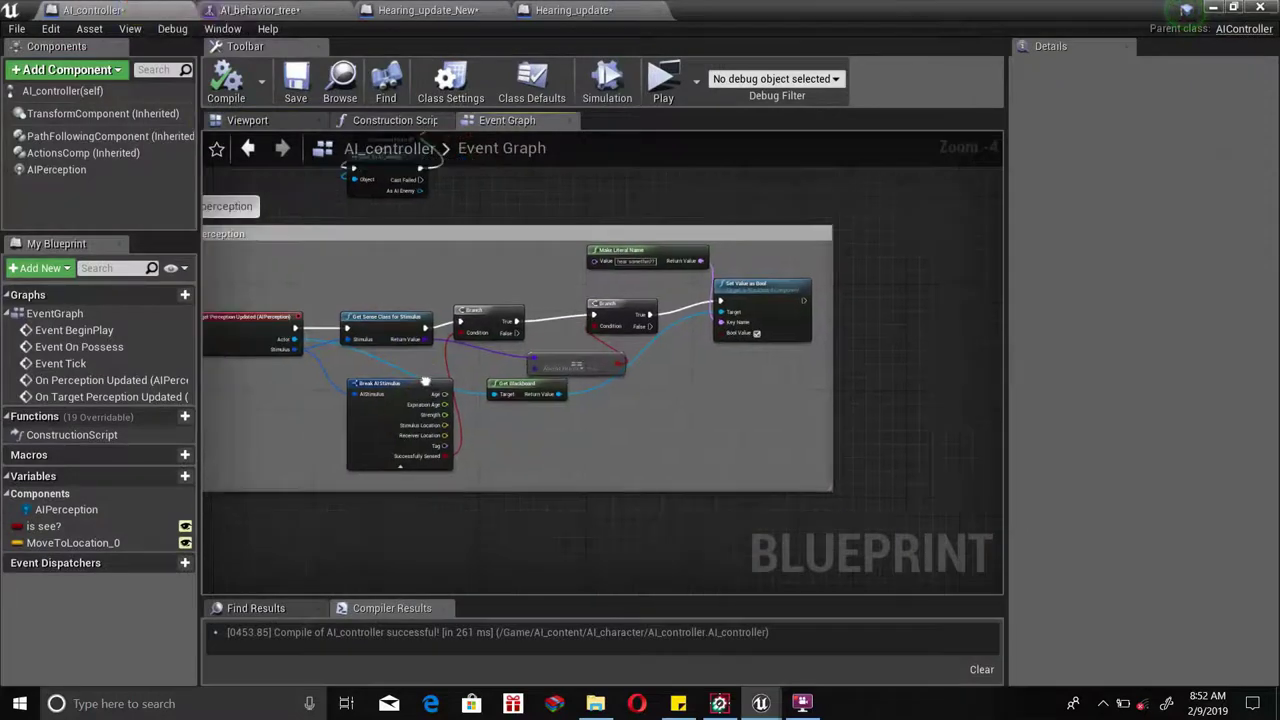
scroll(464, 431, "up", 3)
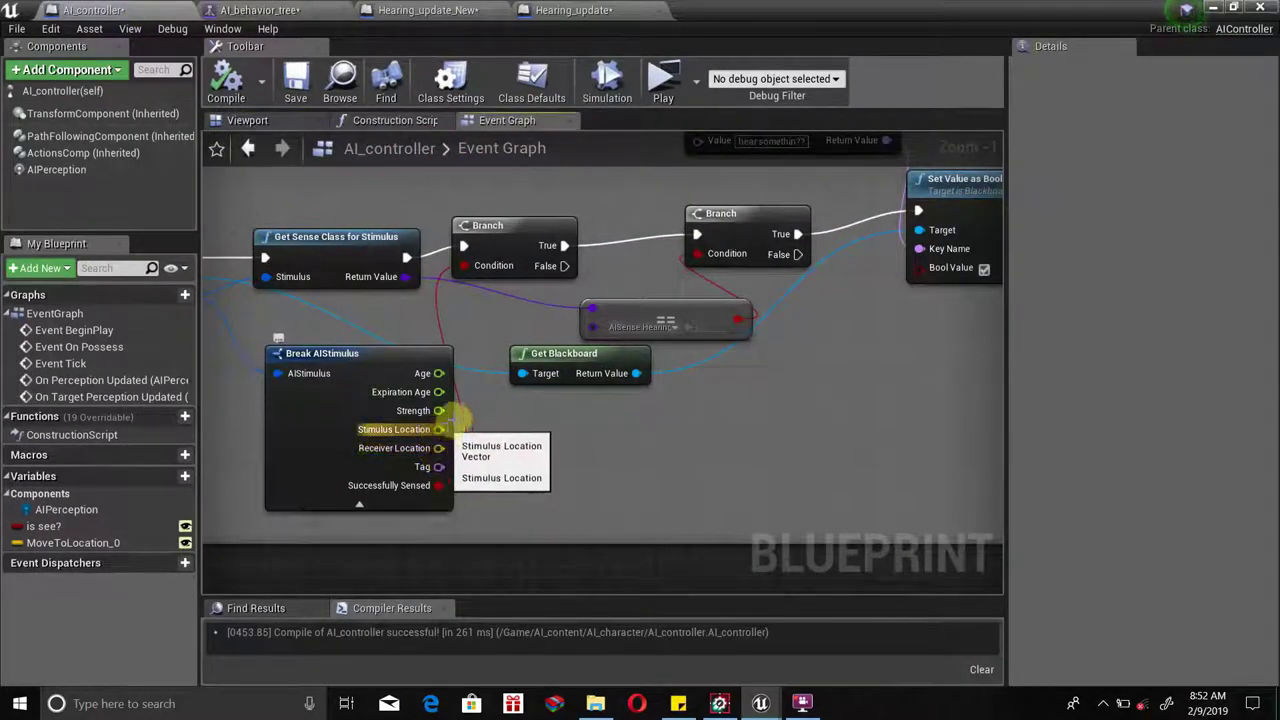
mouse_move(460, 417)
right_mouse_down()
mouse_move(414, 435)
mouse_move(543, 414)
right_mouse_up()
scroll(543, 263, "down", 1)
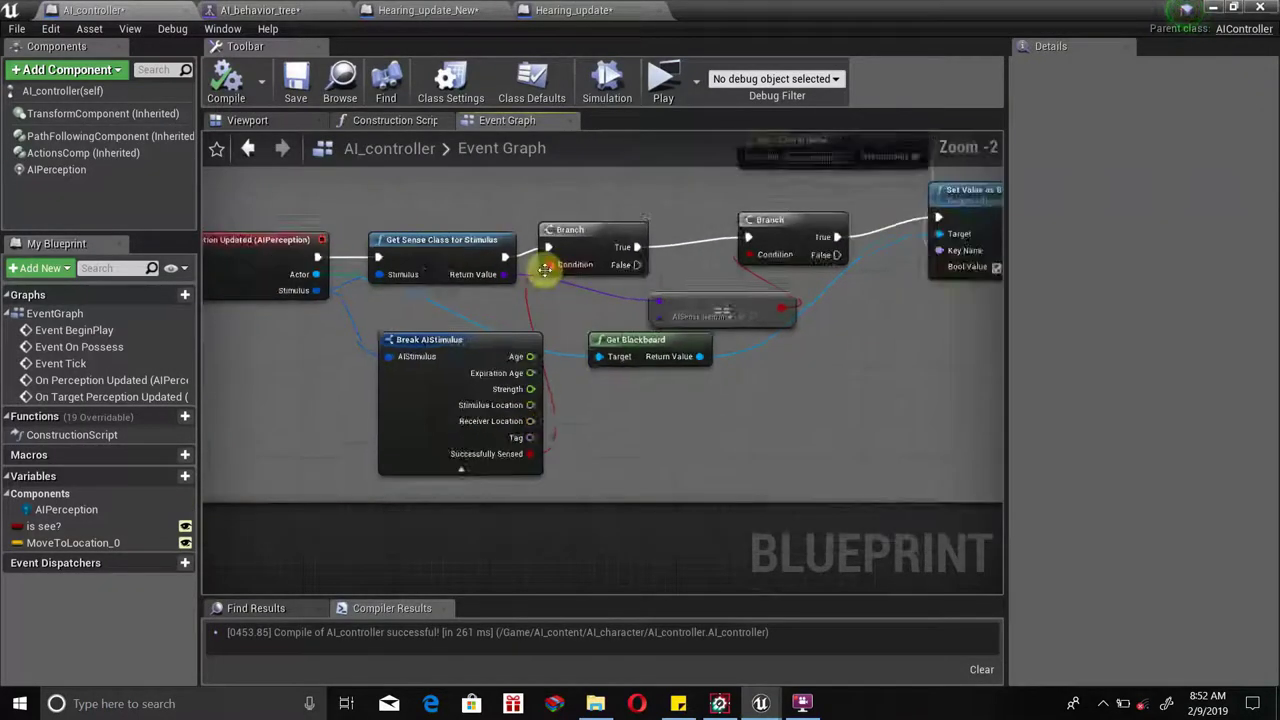
scroll(457, 277, "down", 2)
mouse_move(459, 222)
left_mouse_down()
mouse_move(582, 386)
mouse_move(606, 377)
left_mouse_up()
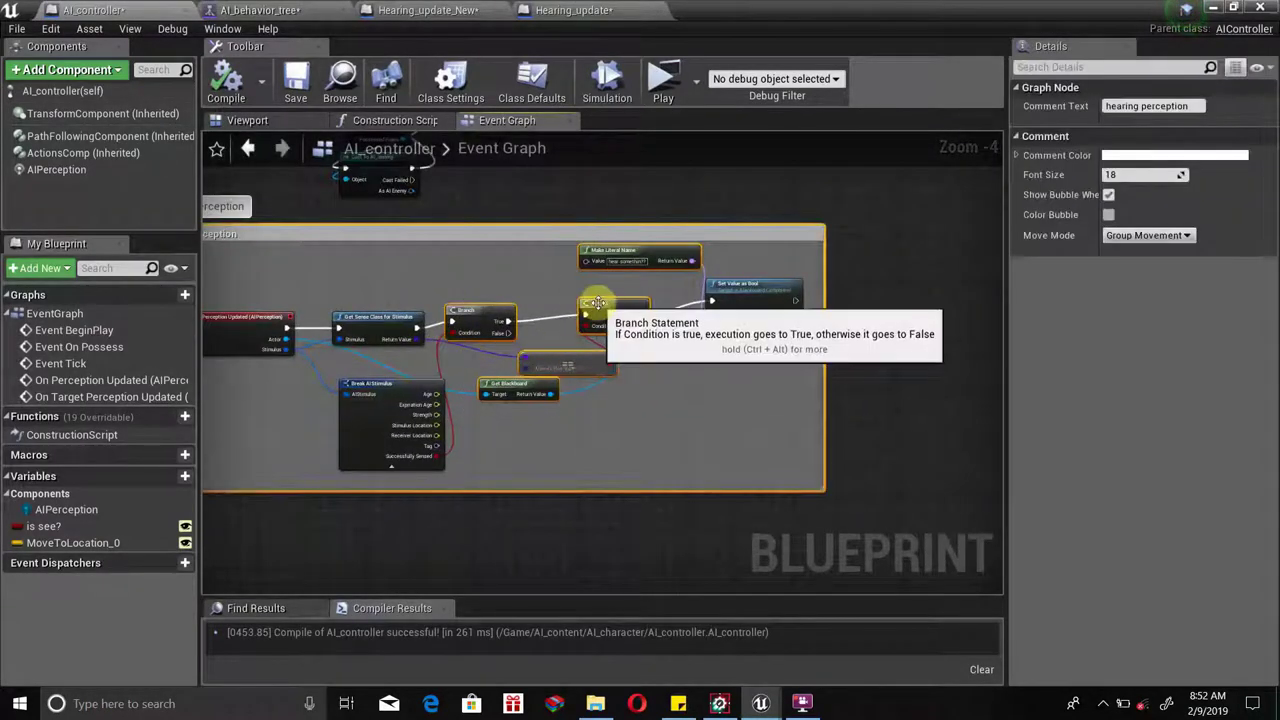
left_click(473, 287)
left_click_drag(490, 322, 543, 315)
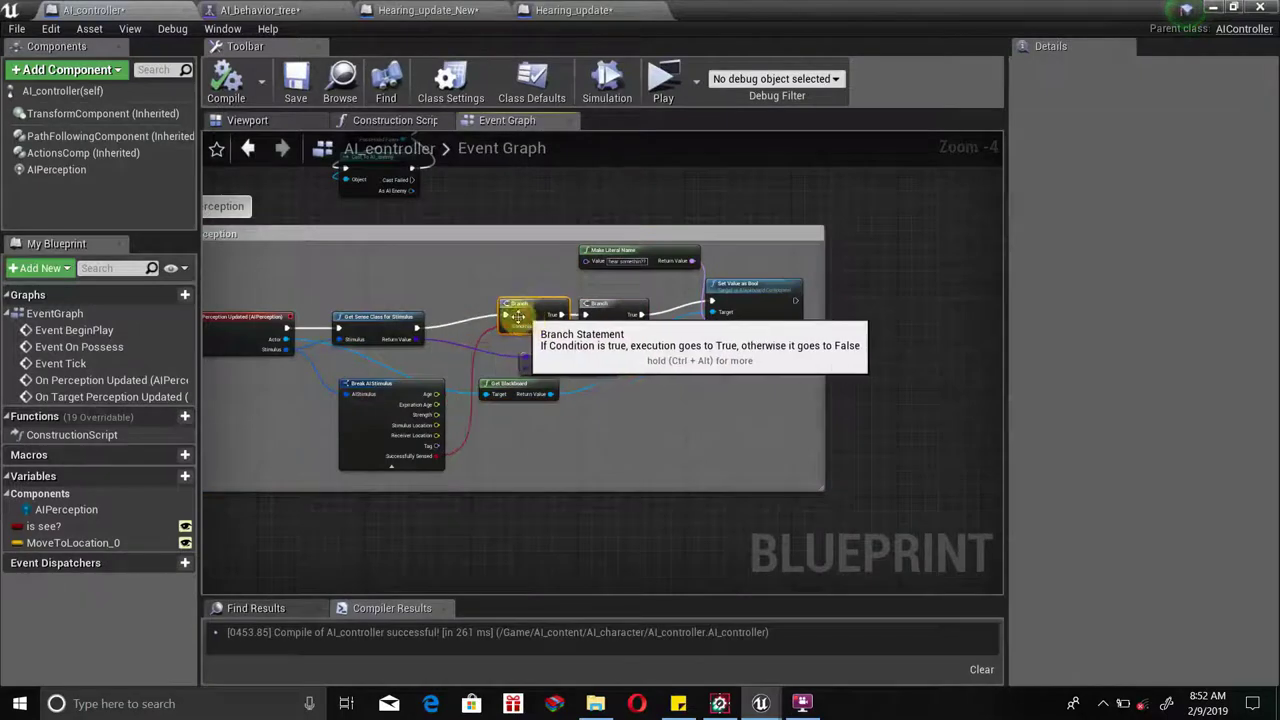
left_click(360, 325)
left_click_drag(360, 325, 273, 278)
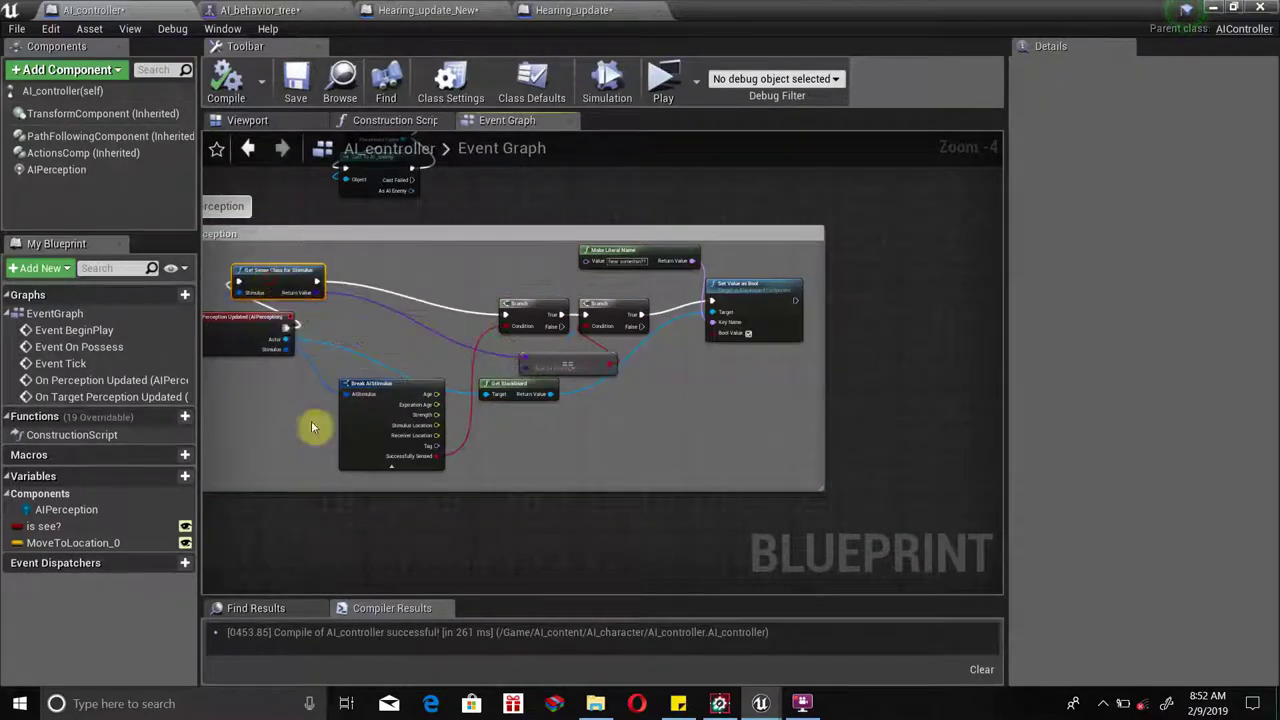
Add a SET MoveToLocation_0 node after Get Sense Class, fed by Stimulus Location.
left_click(75, 543)
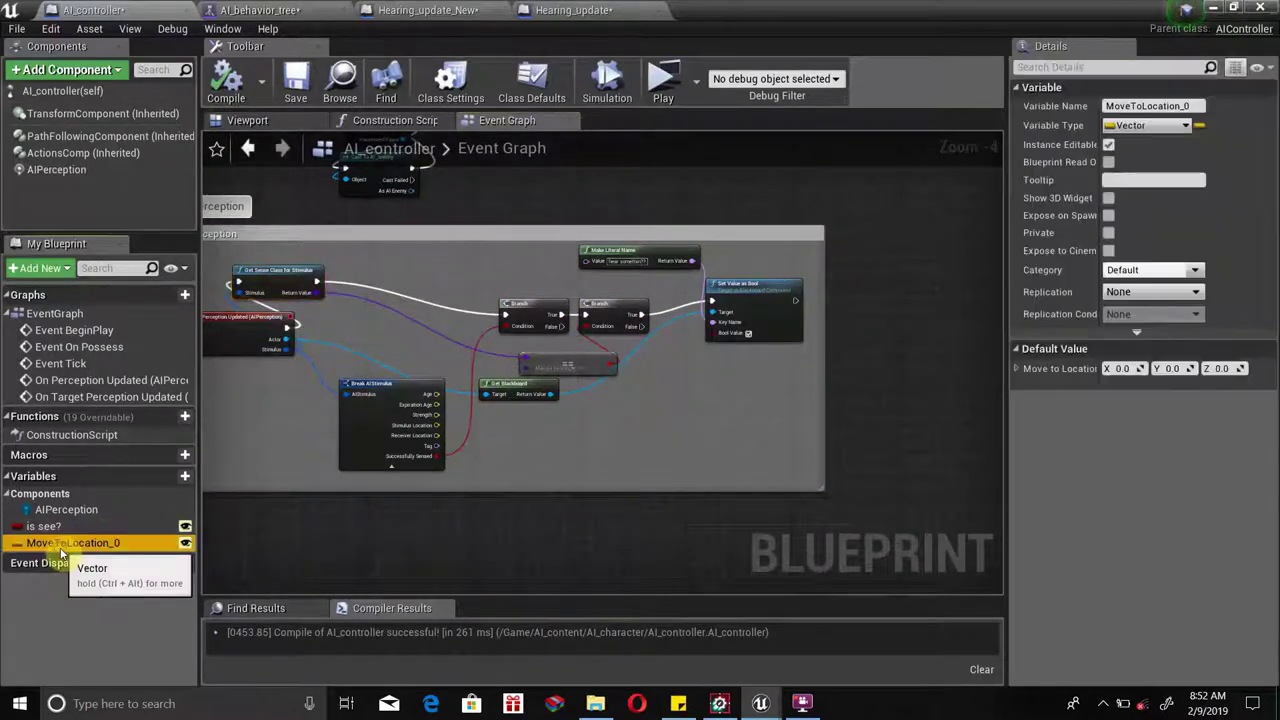
left_click_drag(75, 548, 382, 286)
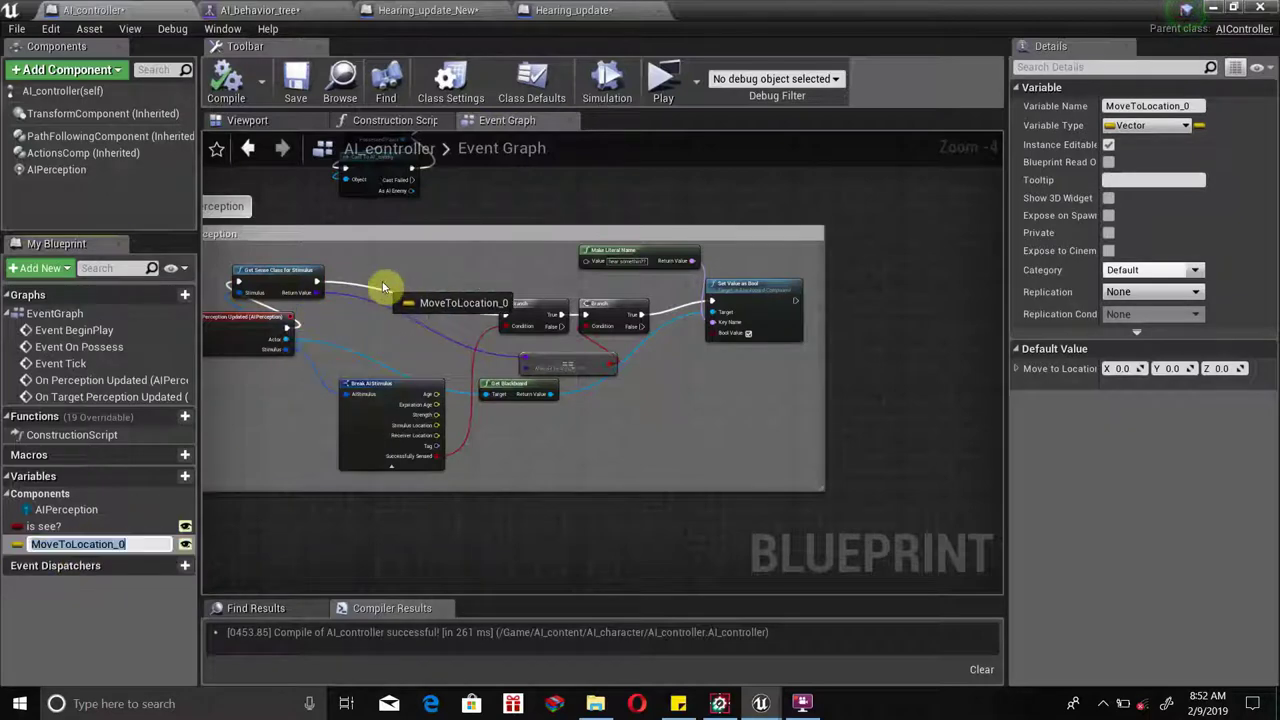
left_click(430, 322)
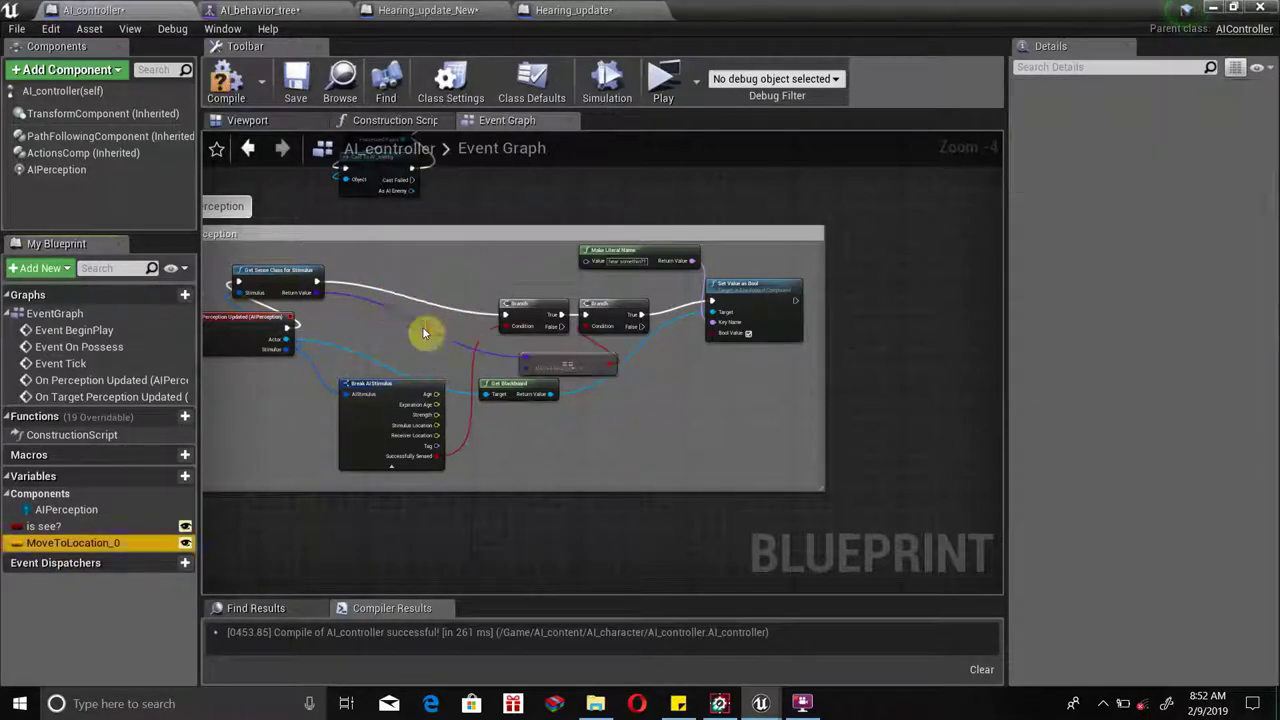
left_click_drag(315, 281, 394, 298)
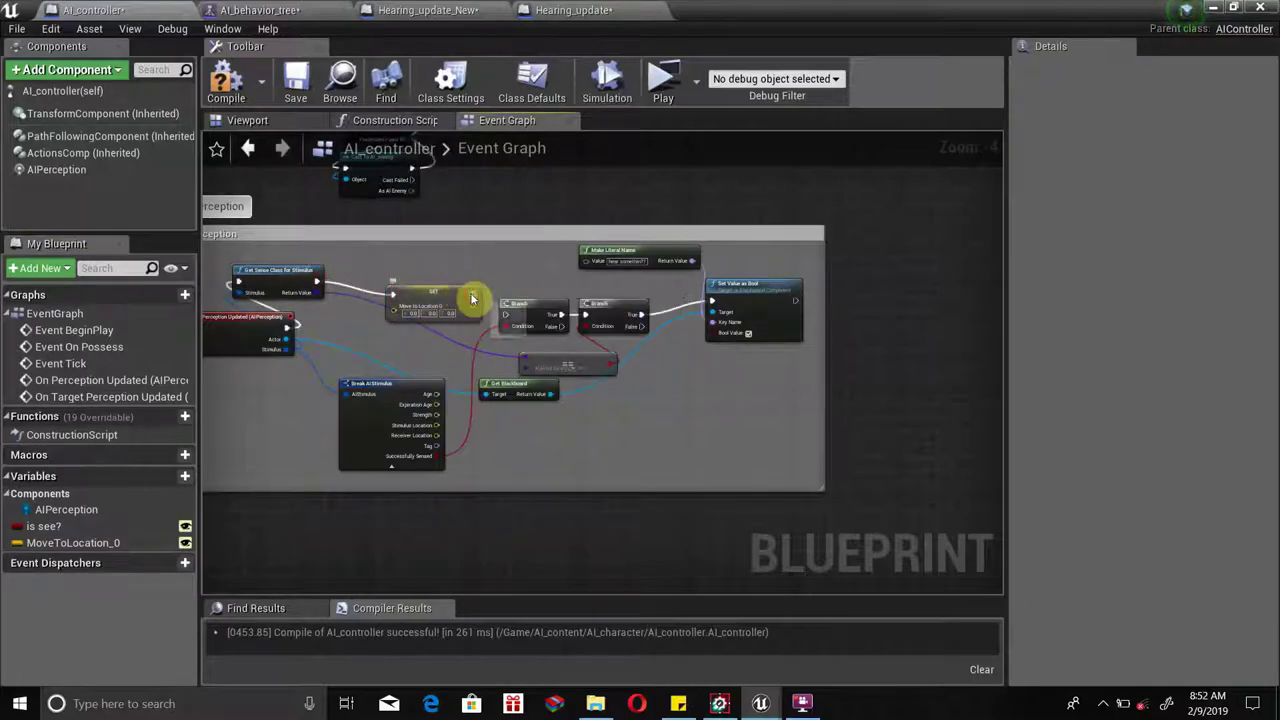
scroll(457, 317, "up", 1)
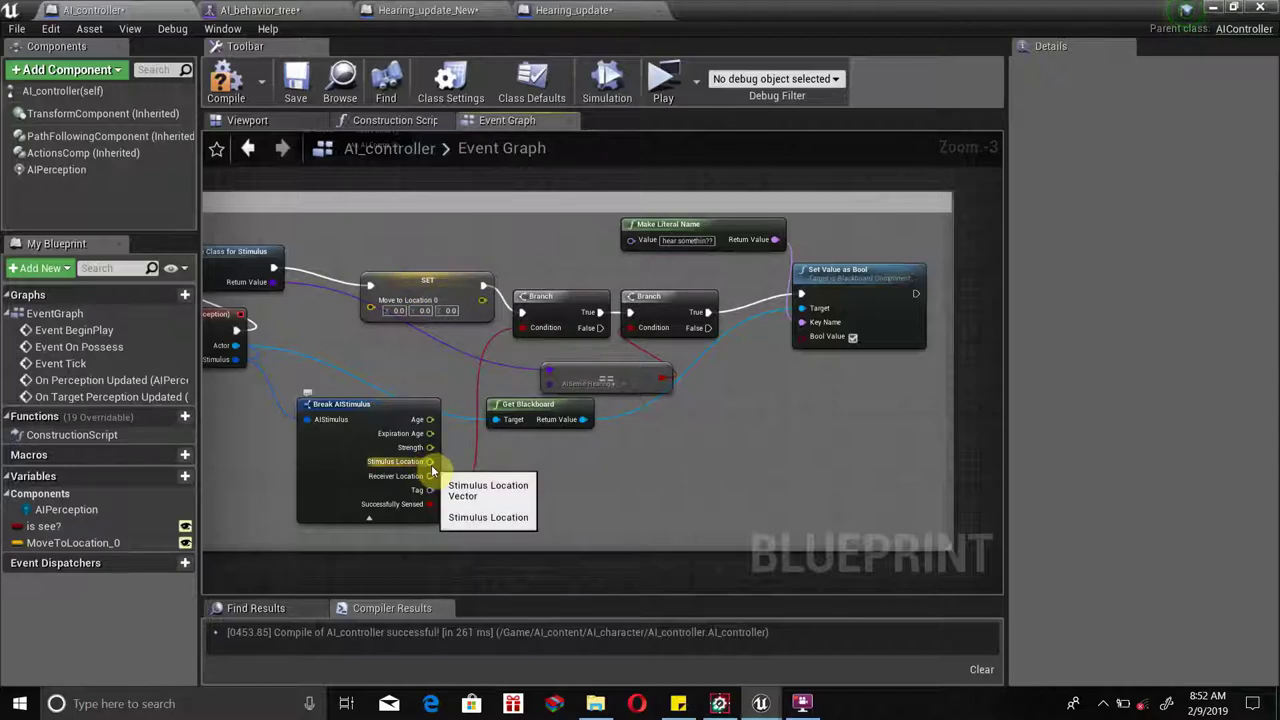
left_click_drag(430, 463, 379, 310)
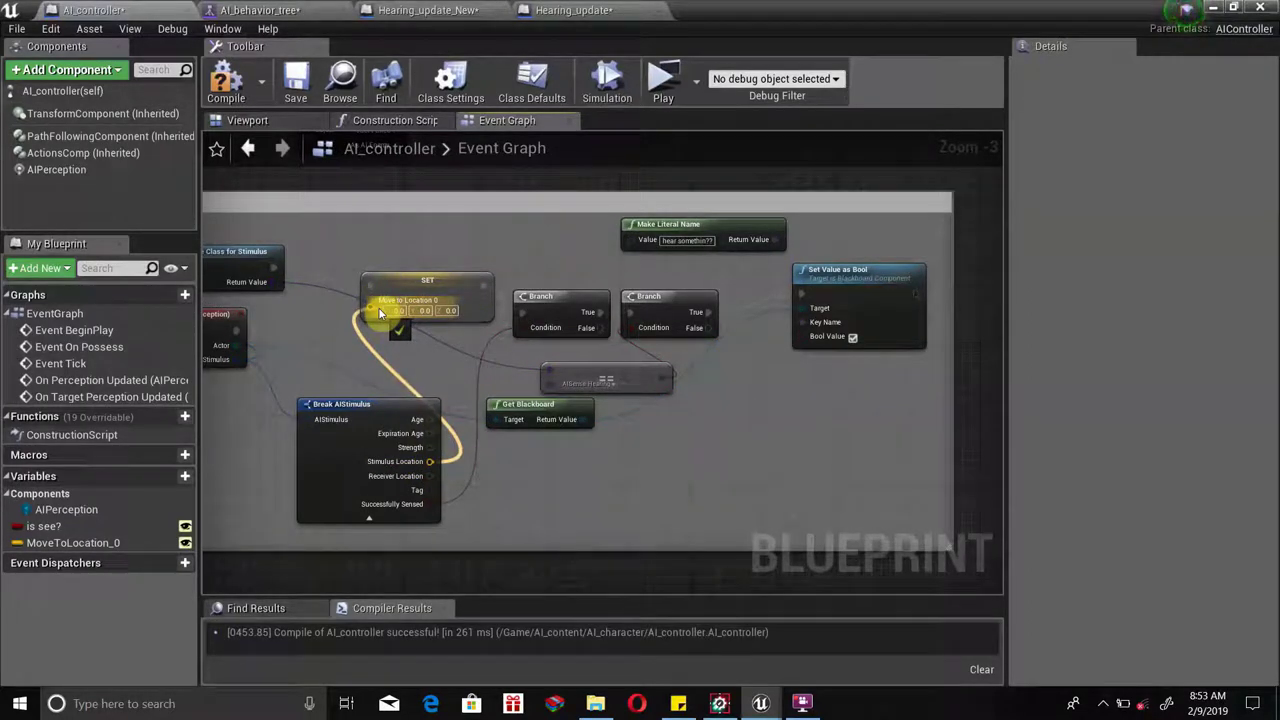
left_click_drag(378, 307, 378, 308)
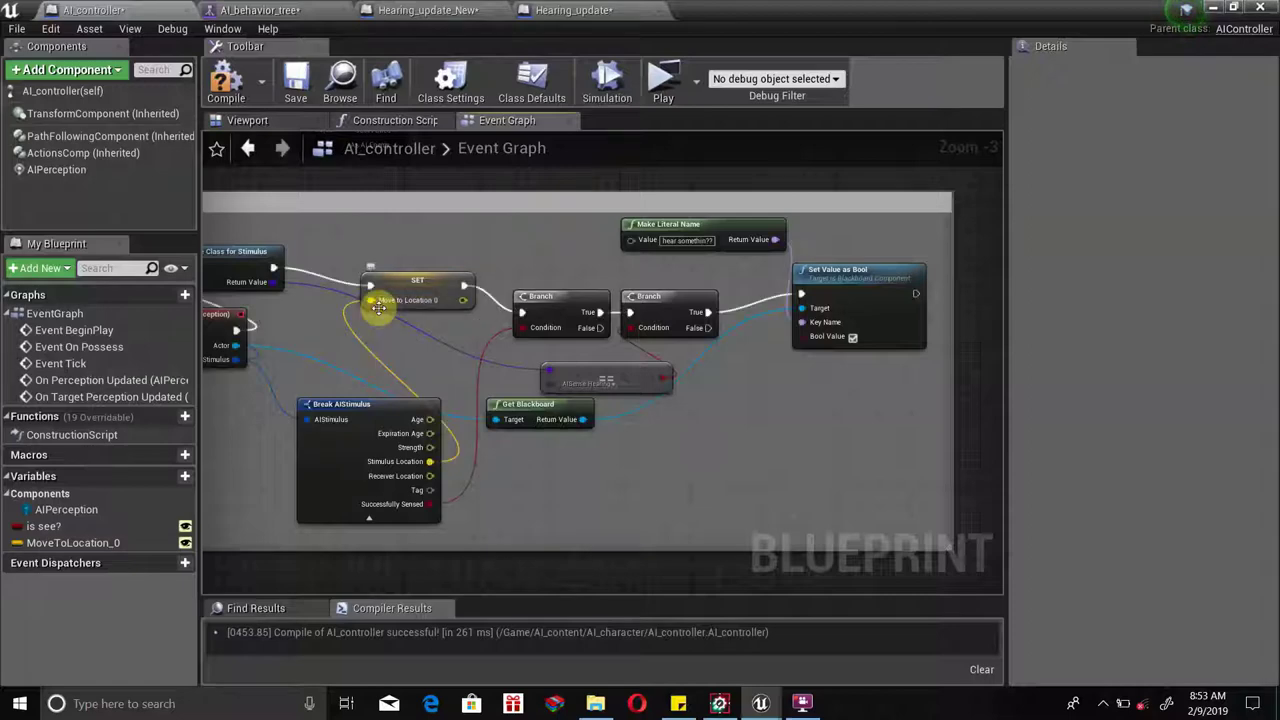
Compile the AI_controller blueprint and align the SET node.
scroll(351, 280, "down", 1)
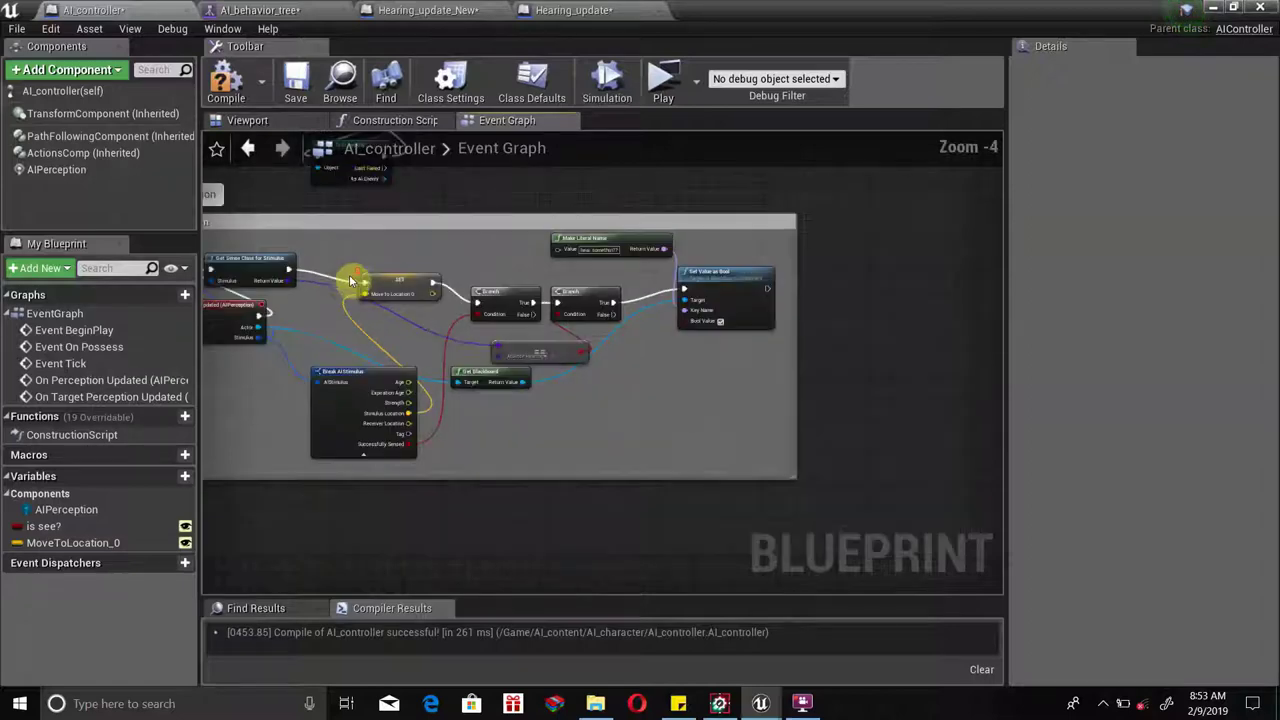
left_click(226, 82)
scroll(400, 385, "up", 1)
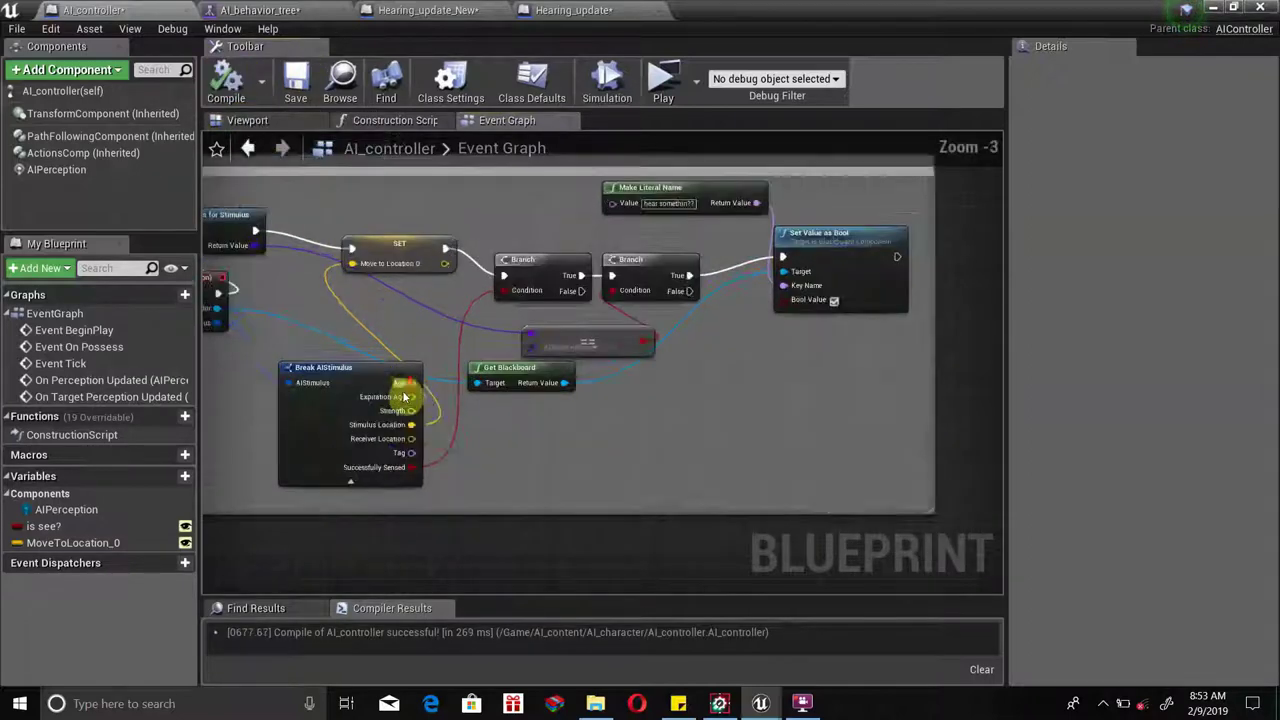
left_click_drag(392, 270, 402, 288)
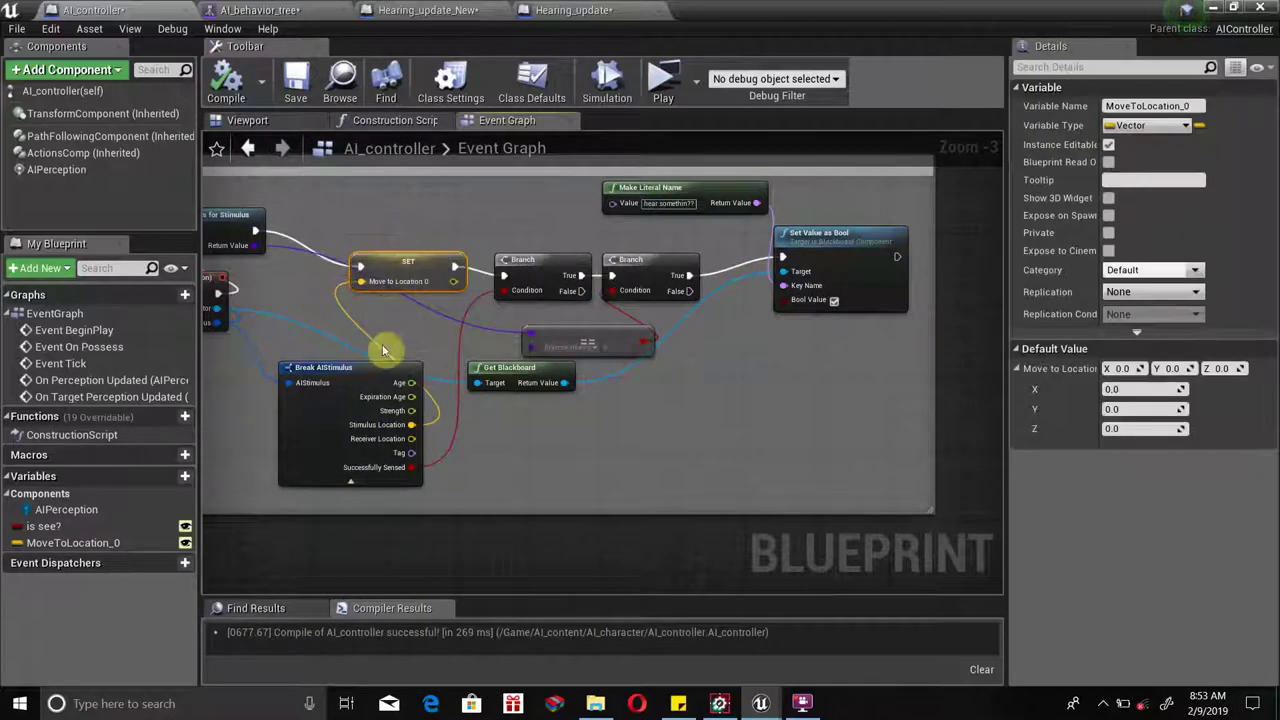
left_click(245, 10)
left_click(100, 10)
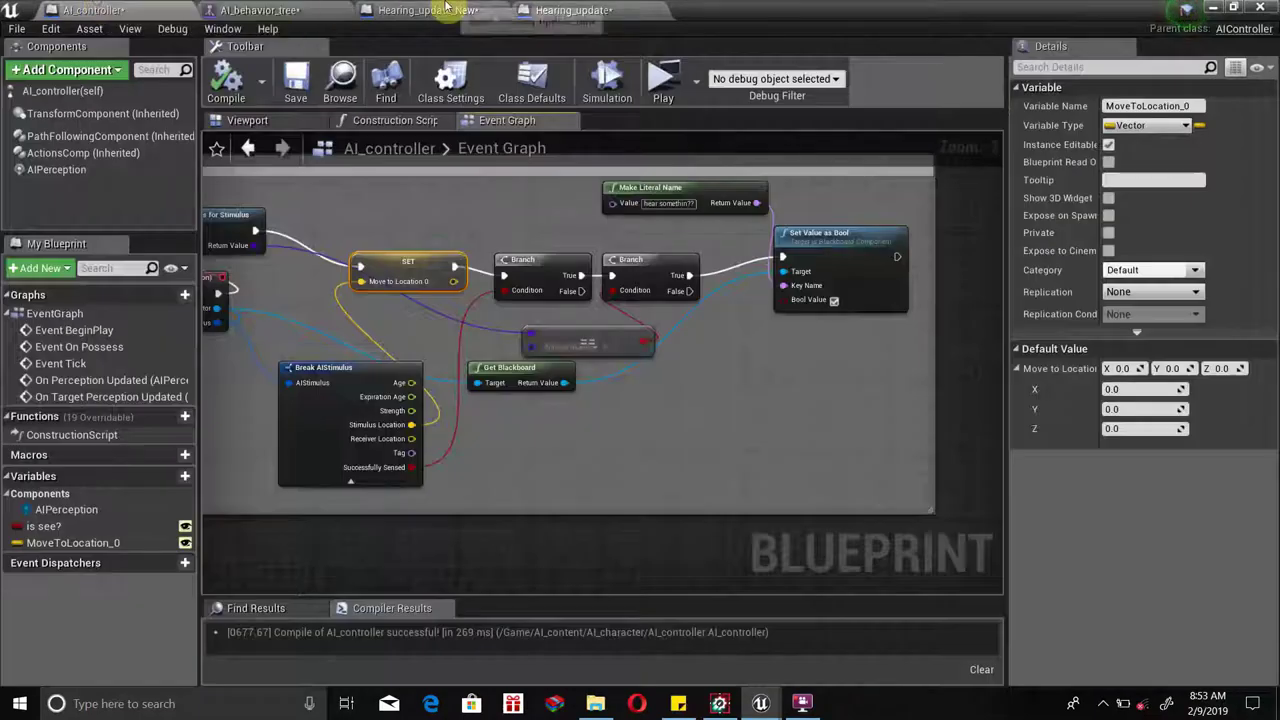
Review the Hearing_update graph from Event Receive Execute through Cast To AI_controller to Finish Execute.
left_click(540, 10)
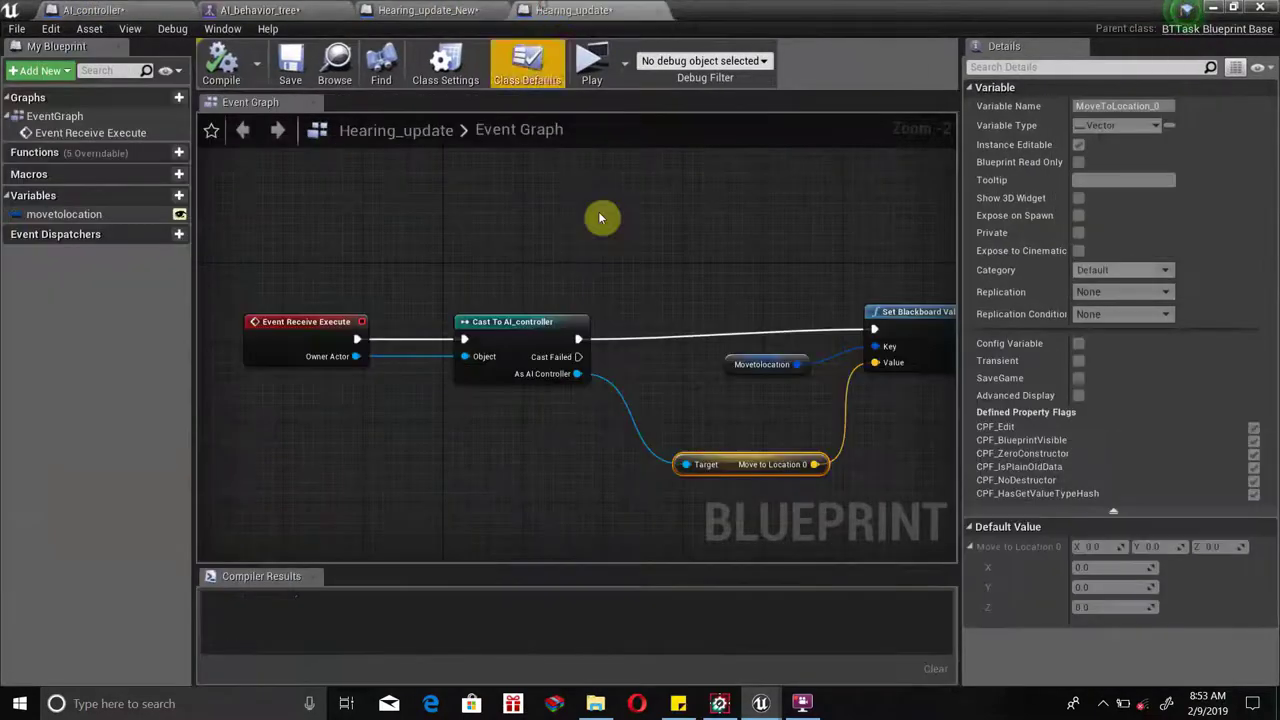
right_click_drag(322, 320, 482, 343)
scroll(482, 343, "down", 2)
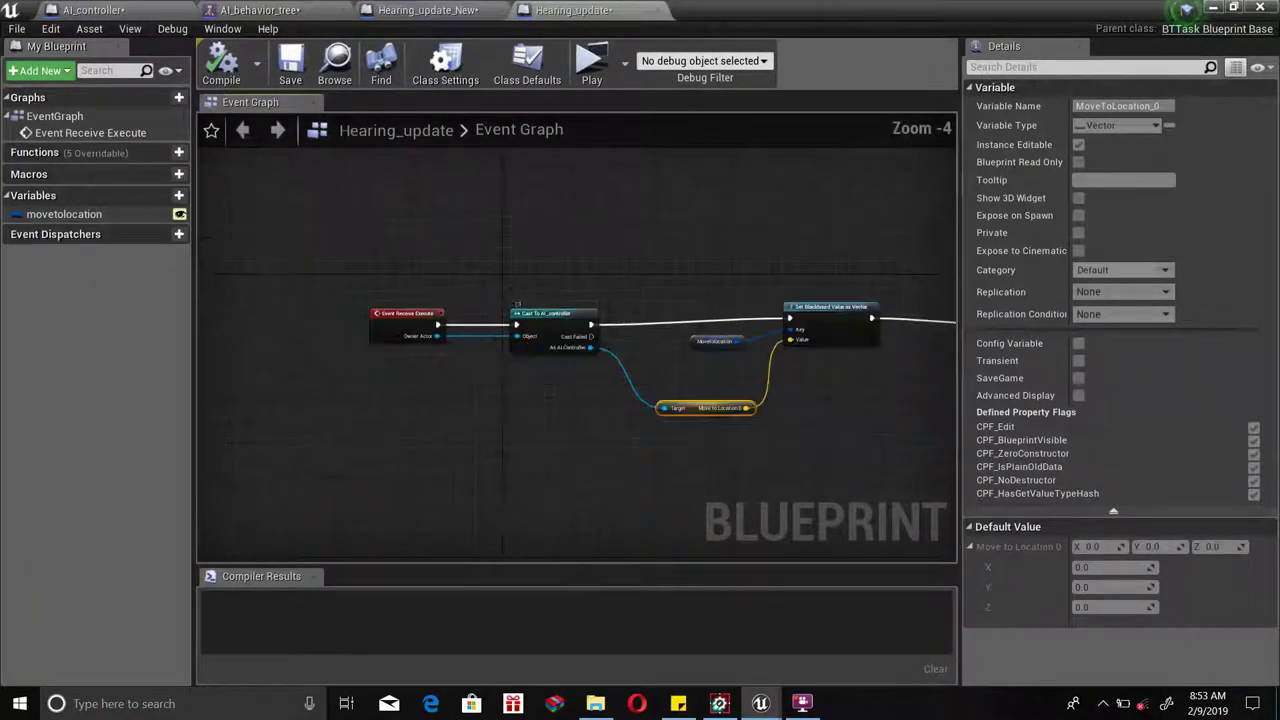
scroll(400, 340, "up", 2)
left_click(298, 330)
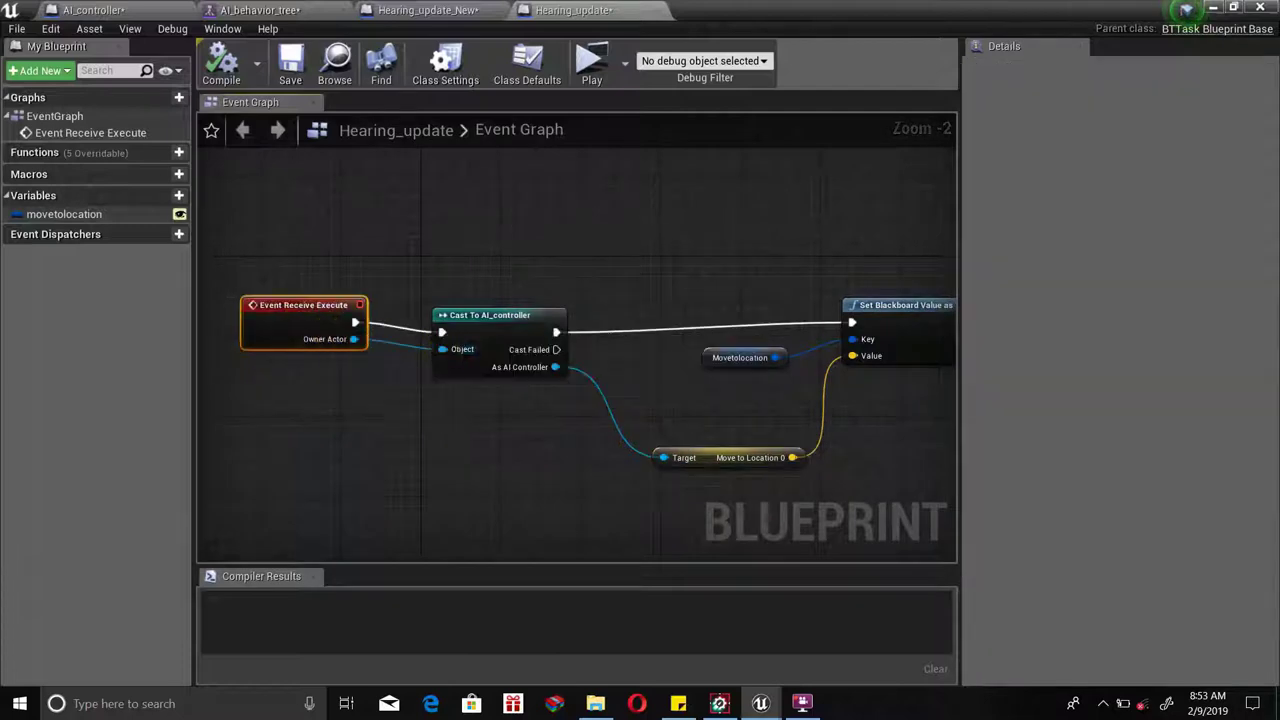
left_click(323, 351)
mouse_move(451, 345)
right_mouse_down()
mouse_move(323, 351)
mouse_move(415, 356)
right_mouse_up()
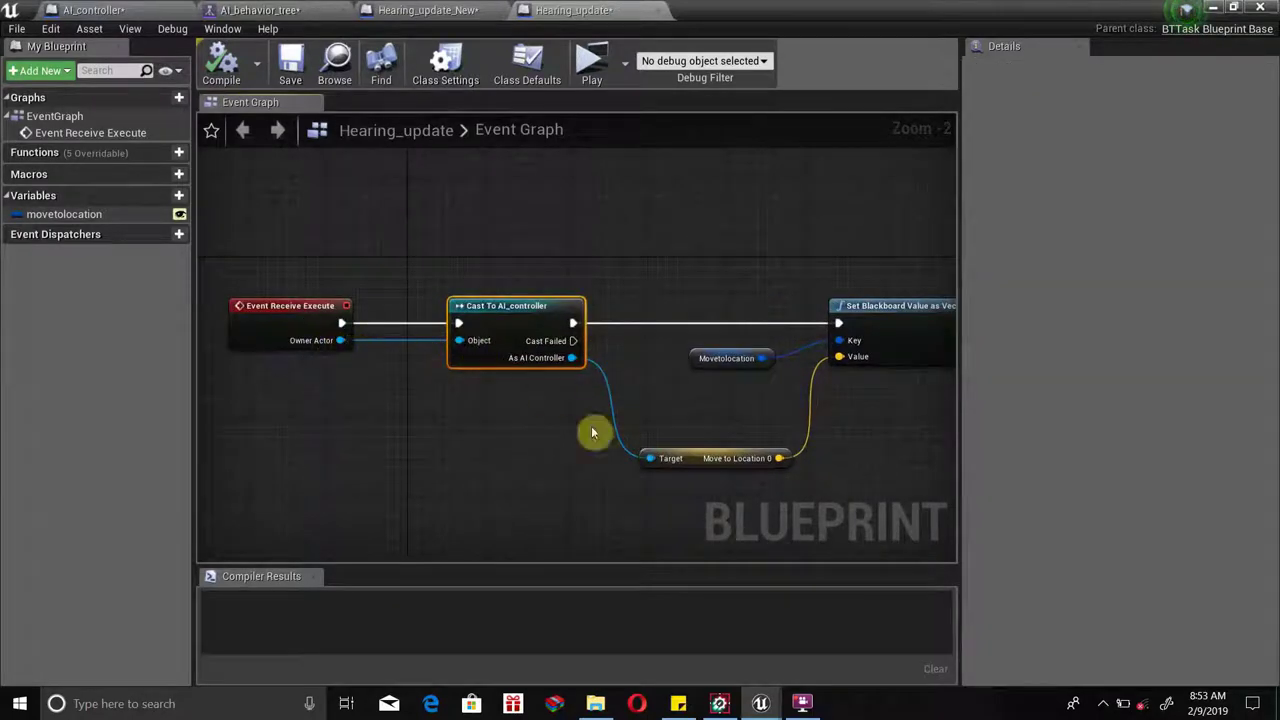
right_click_drag(592, 432, 432, 346)
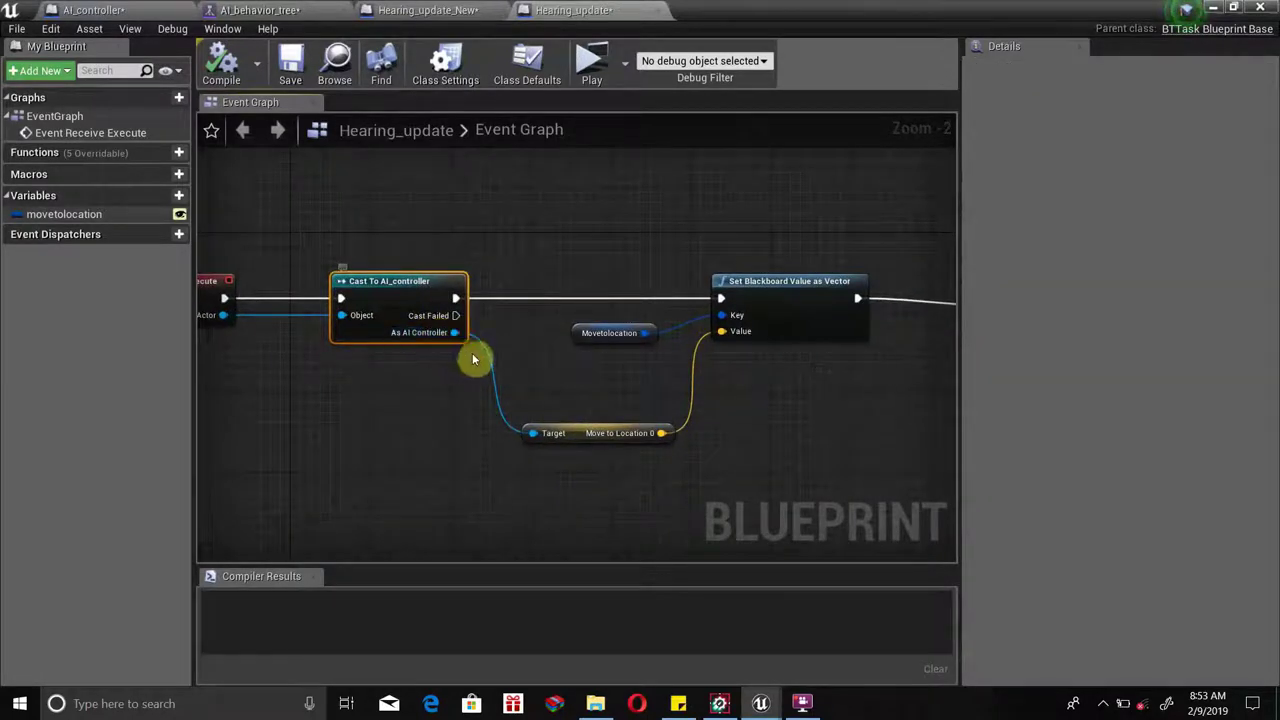
right_click_drag(549, 437, 416, 433)
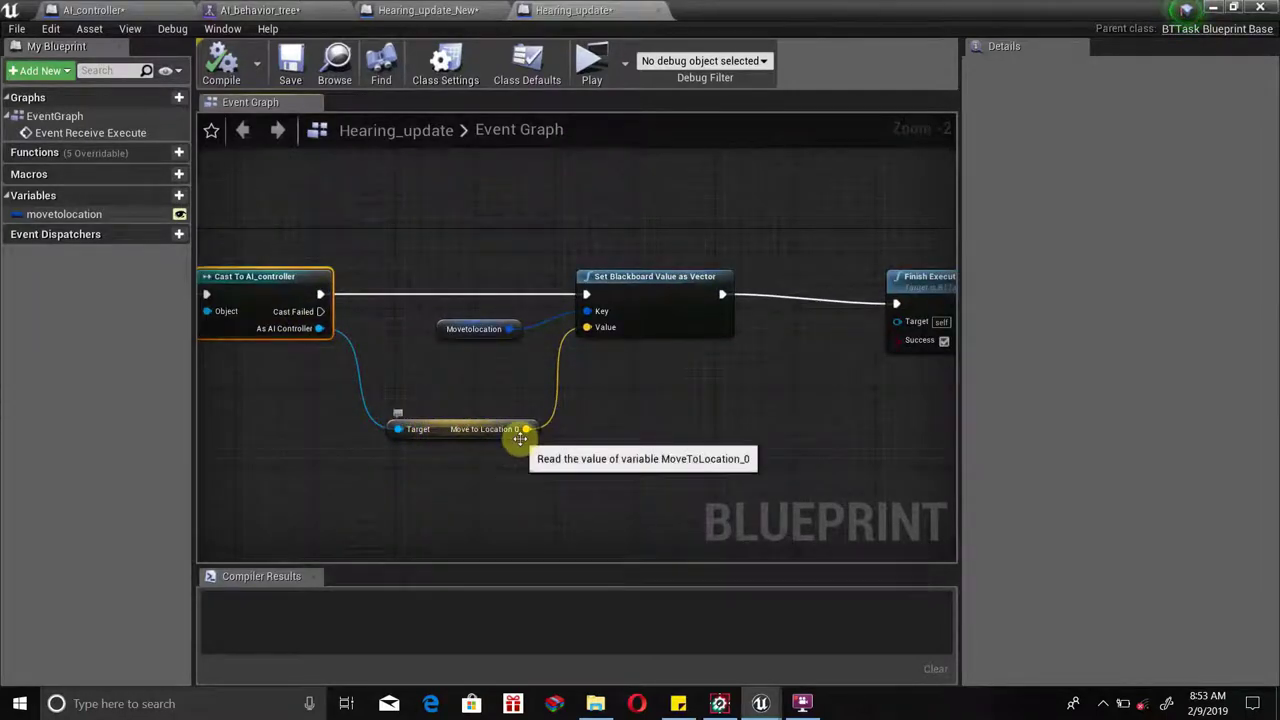
Show the AI_behavior_tree's Blackboard keys, including the hear location vector.
right_click_drag(522, 434, 426, 493)
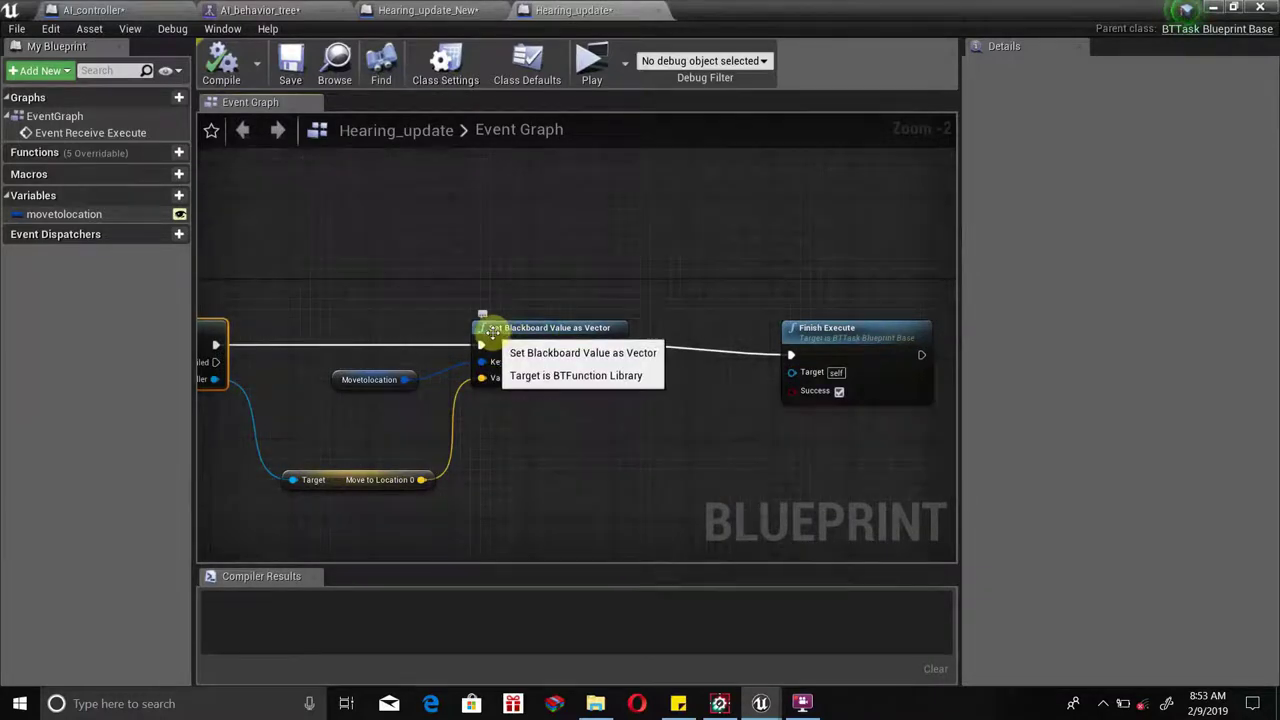
right_click_drag(496, 403, 607, 409)
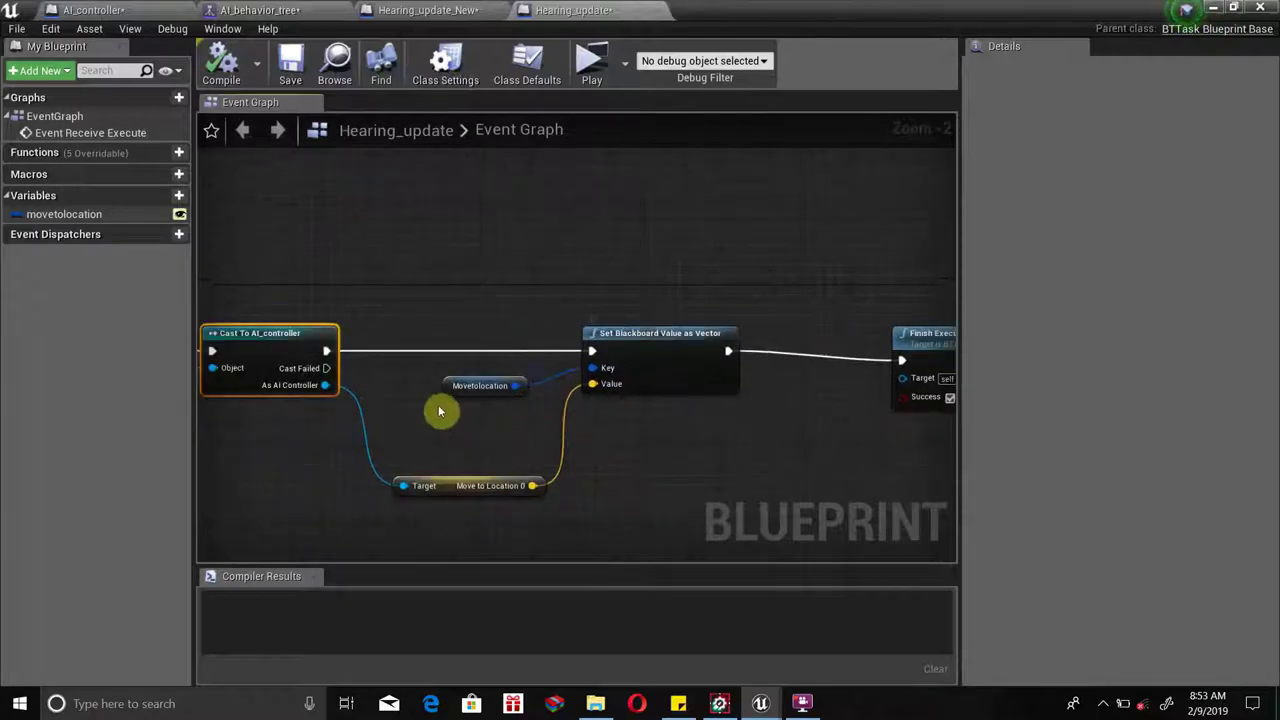
left_click(295, 10)
left_click(1224, 57)
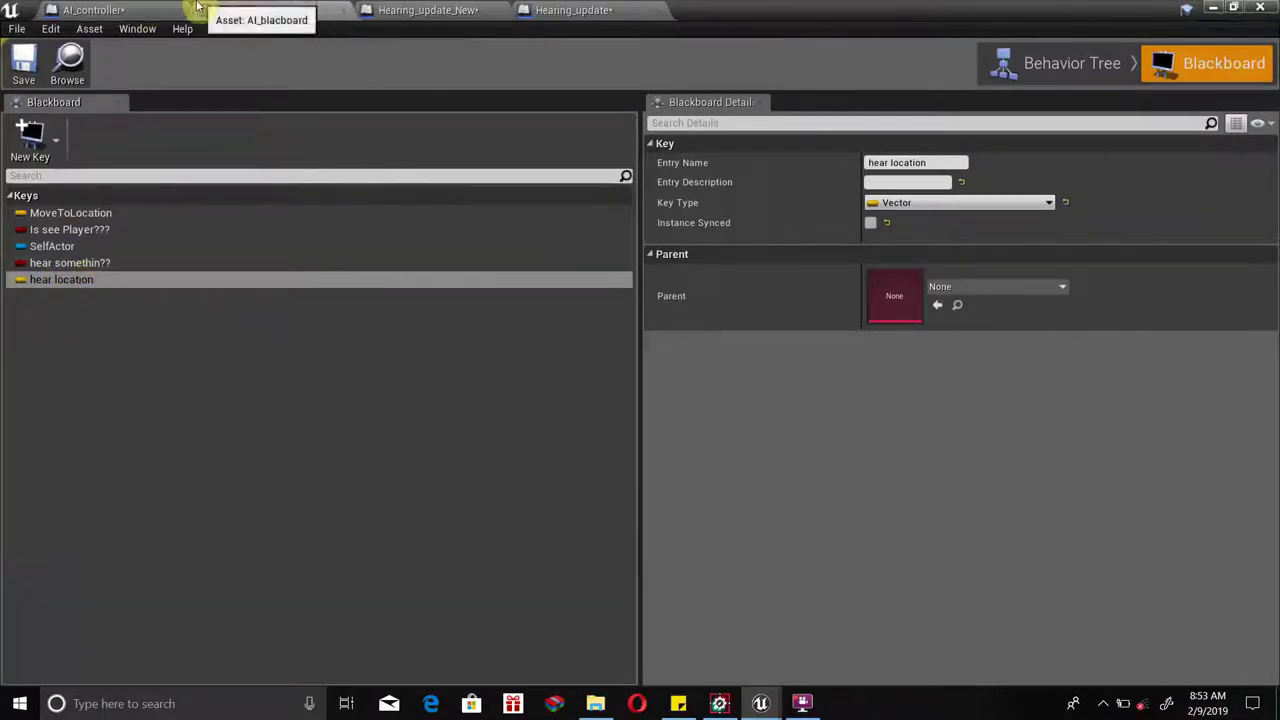
Look through the AI_controller, blackboard, Hearing_update_New and Hearing_update graphs.
left_click(93, 10)
right_click_drag(597, 266, 563, 351)
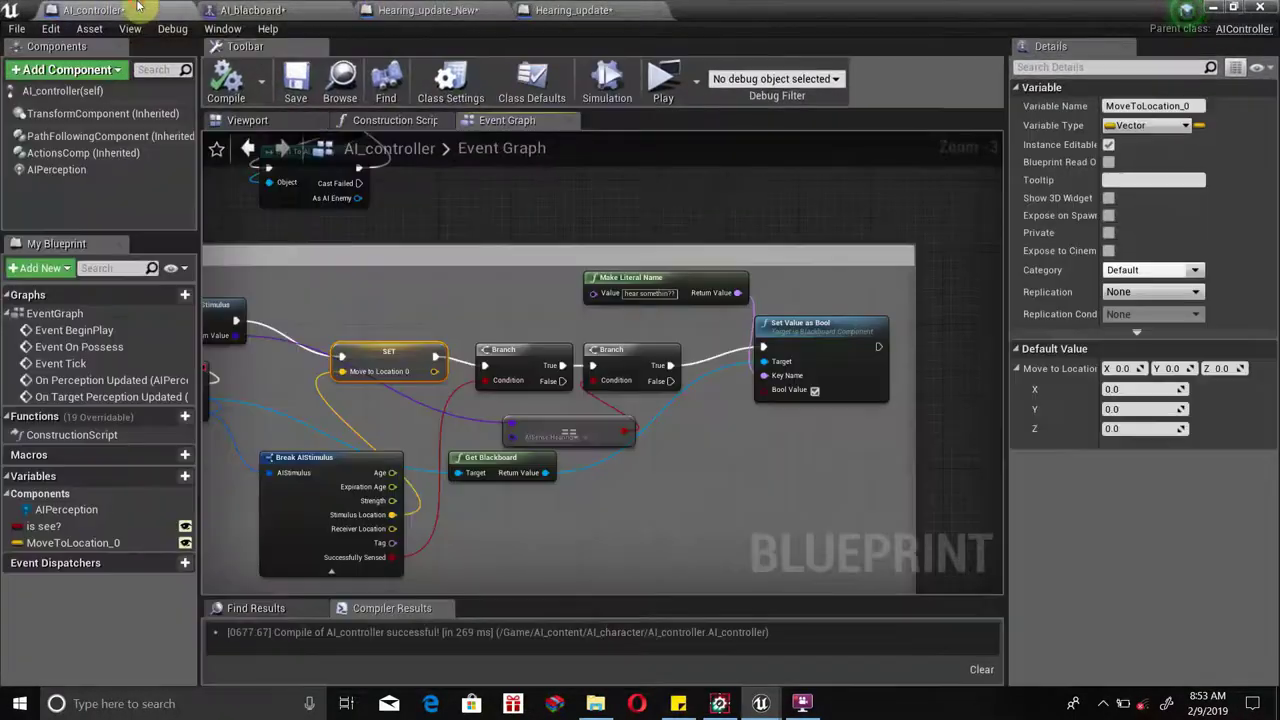
left_click(240, 10)
left_click(450, 9)
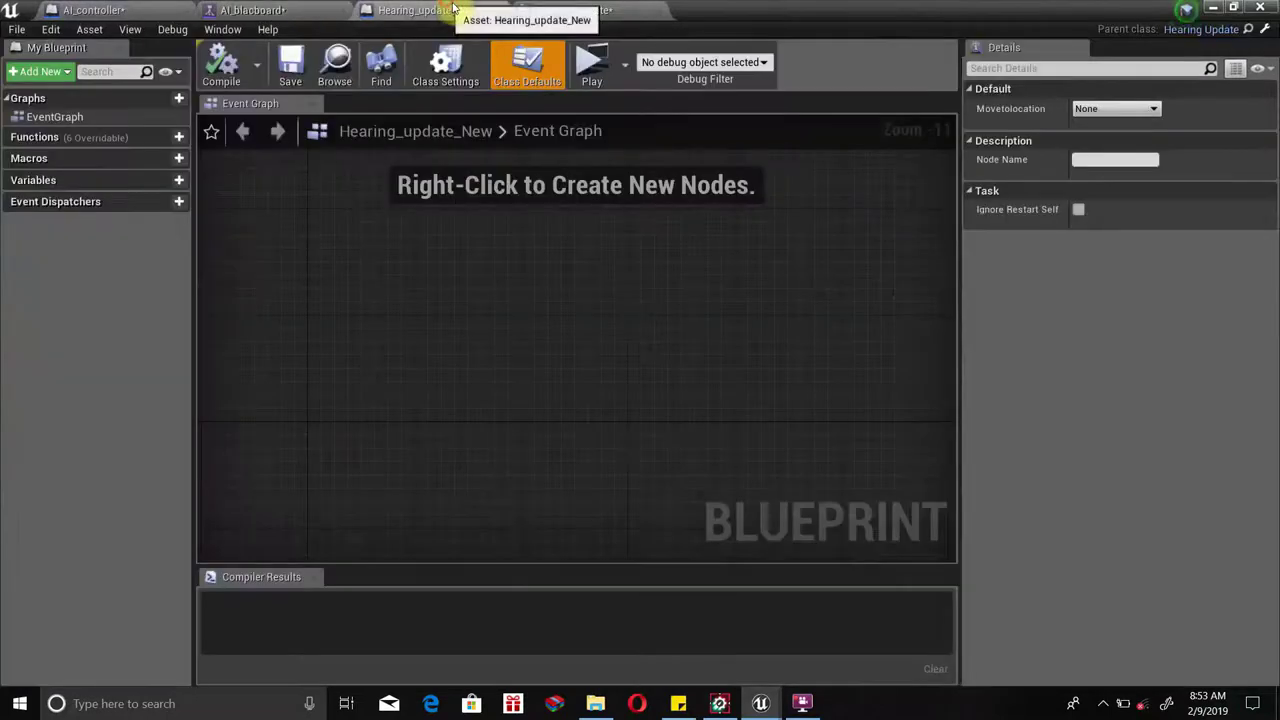
left_click(573, 10)
scroll(449, 323, "down", 3)
scroll(578, 340, "up", 3)
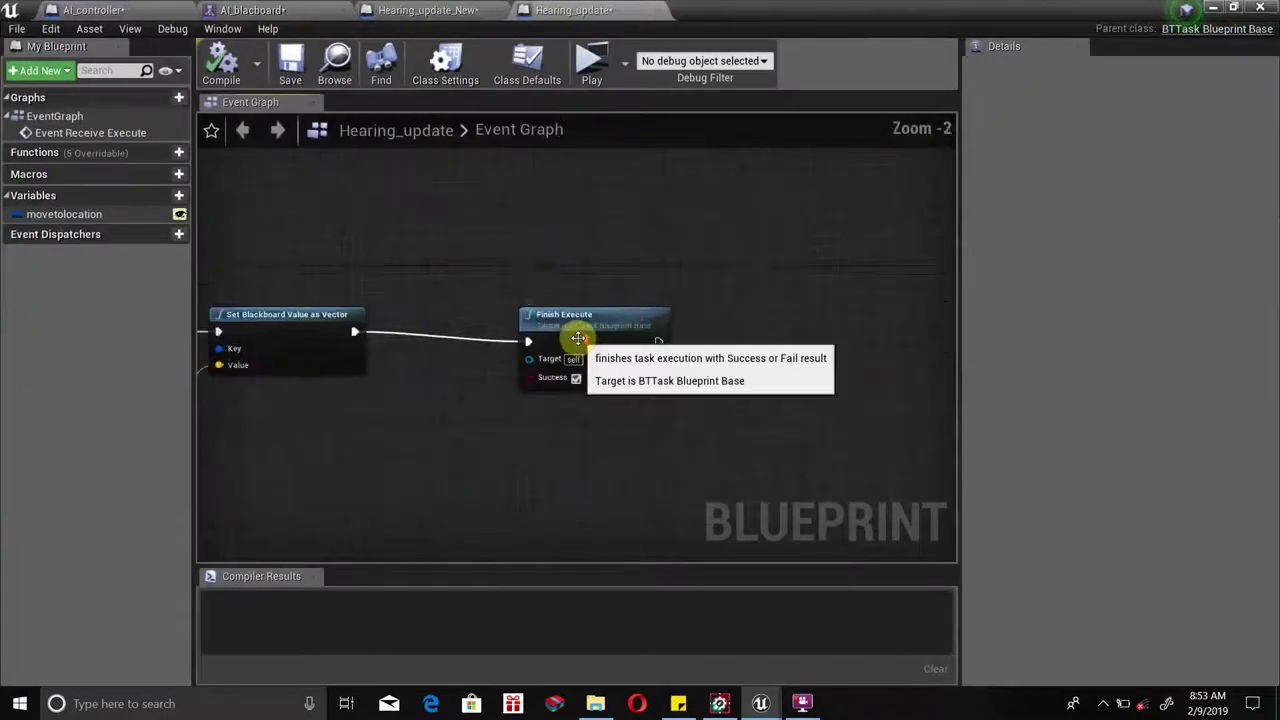
Nudge the Finish Execute node up-left in Hearing_update and recentre on it.
mouse_move(578, 340)
left_mouse_down()
mouse_move(536, 319)
mouse_move(570, 308)
left_mouse_up()
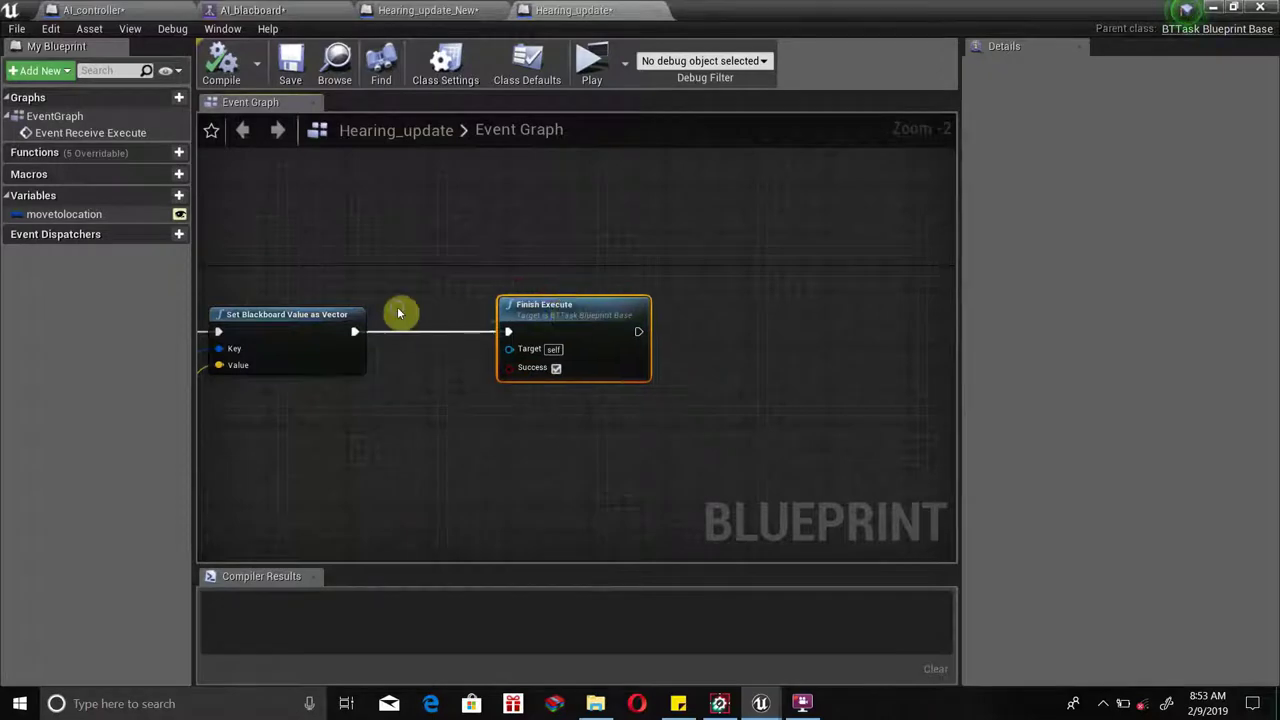
right_click_drag(400, 314, 503, 303)
scroll(386, 289, "down", 2)
scroll(386, 289, "up", 3)
scroll(594, 309, "down", 1)
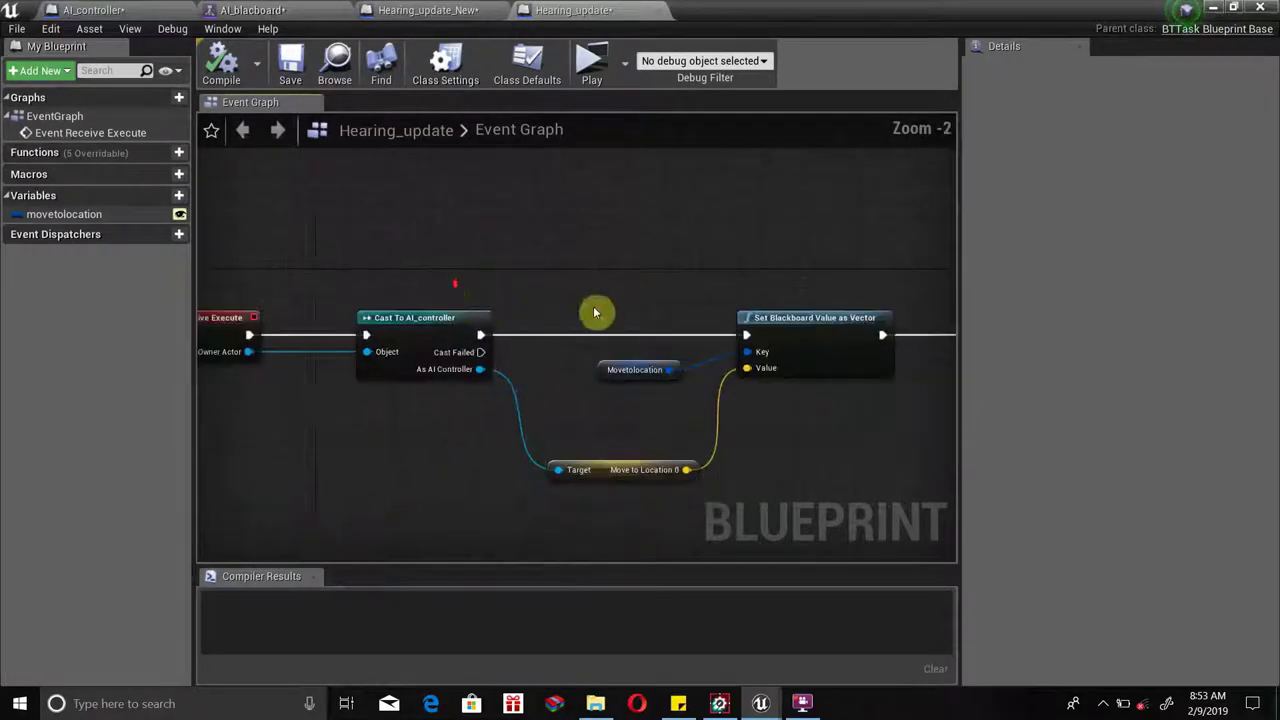
right_click_drag(617, 314, 334, 340)
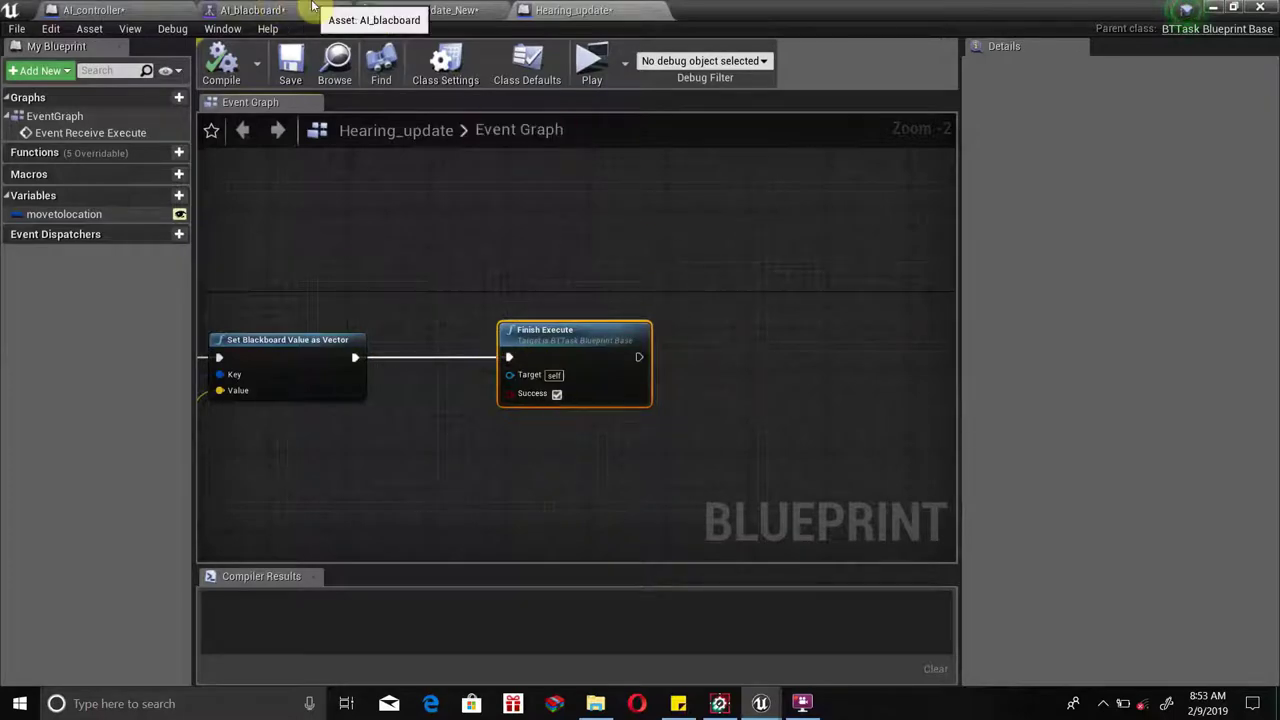
Cycle through the open blueprint tabs, then minimize the window to the level editor.
left_click(313, 8)
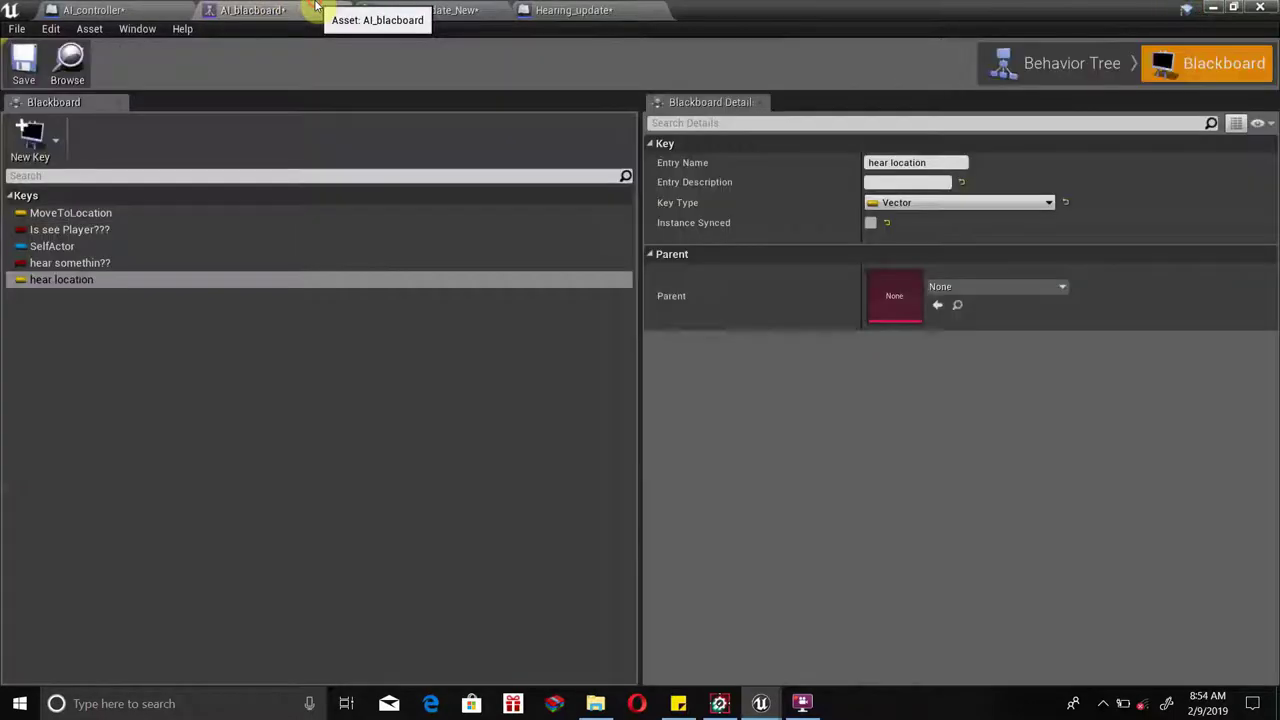
left_click(100, 9)
left_click(425, 10)
left_click(560, 10)
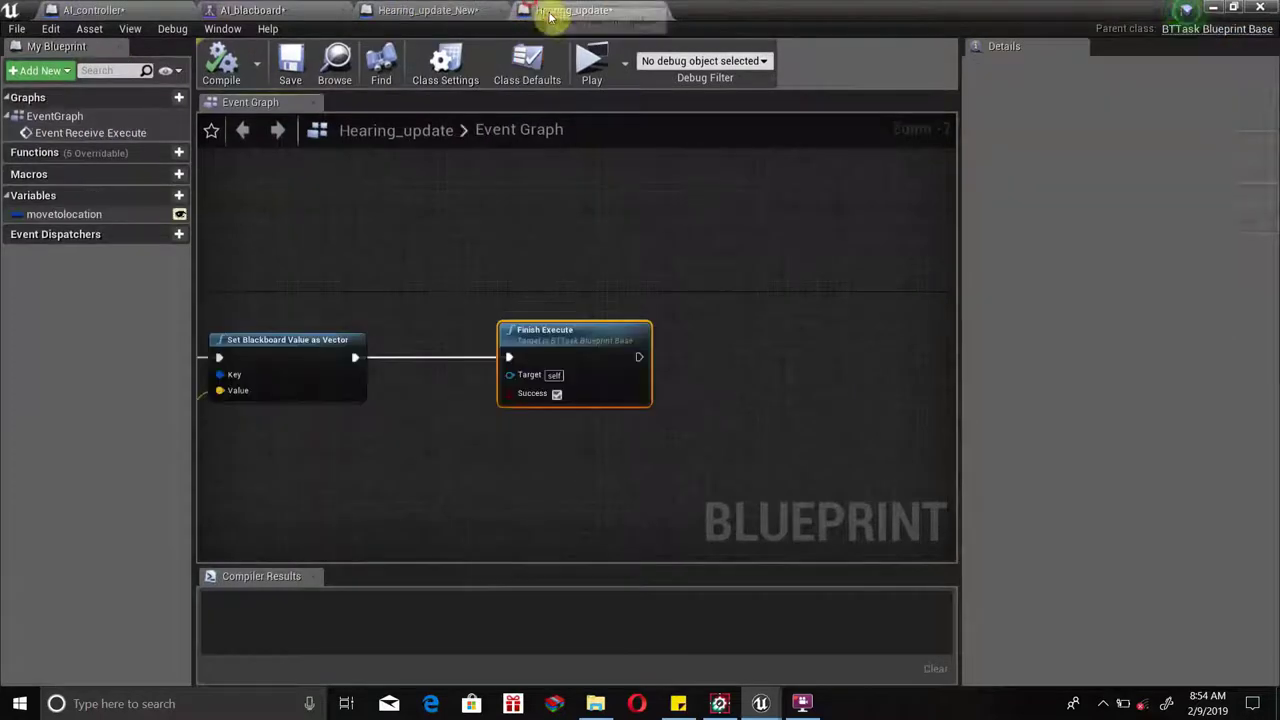
left_click(1221, 8)
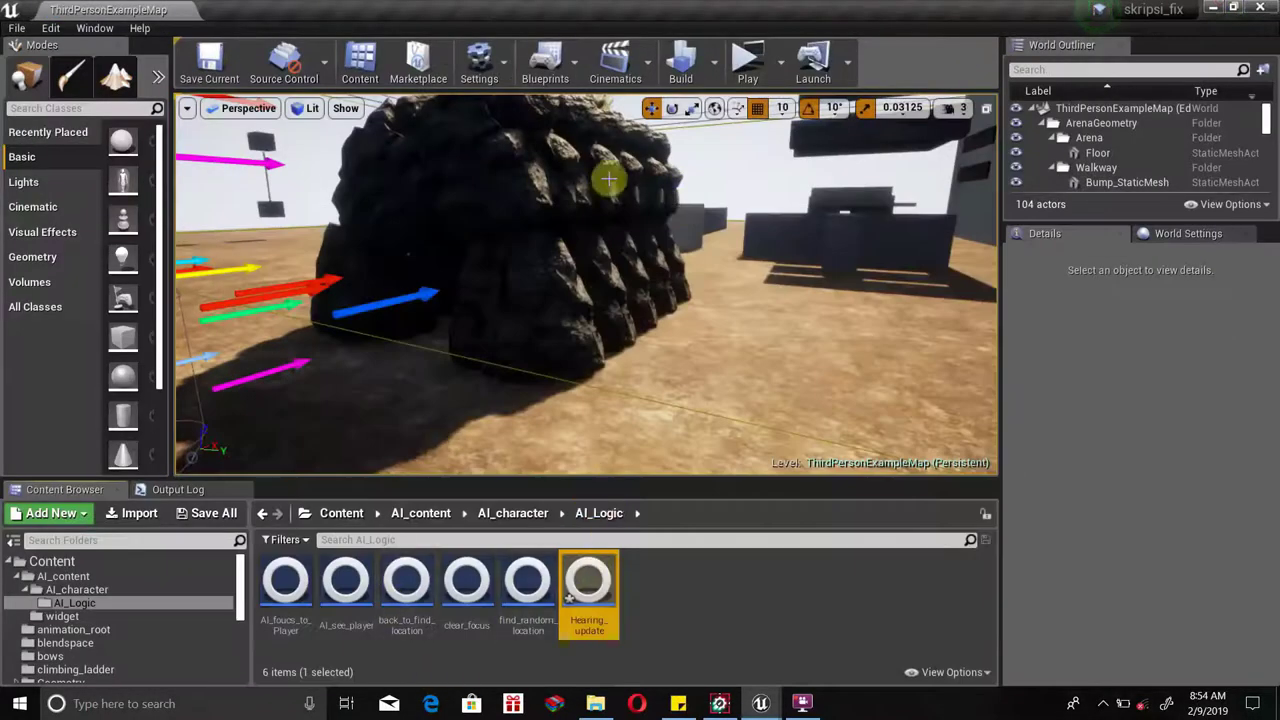
Reopen the blueprints and check the AIPerception component's sense settings in AI_controller.
double_click(596, 622)
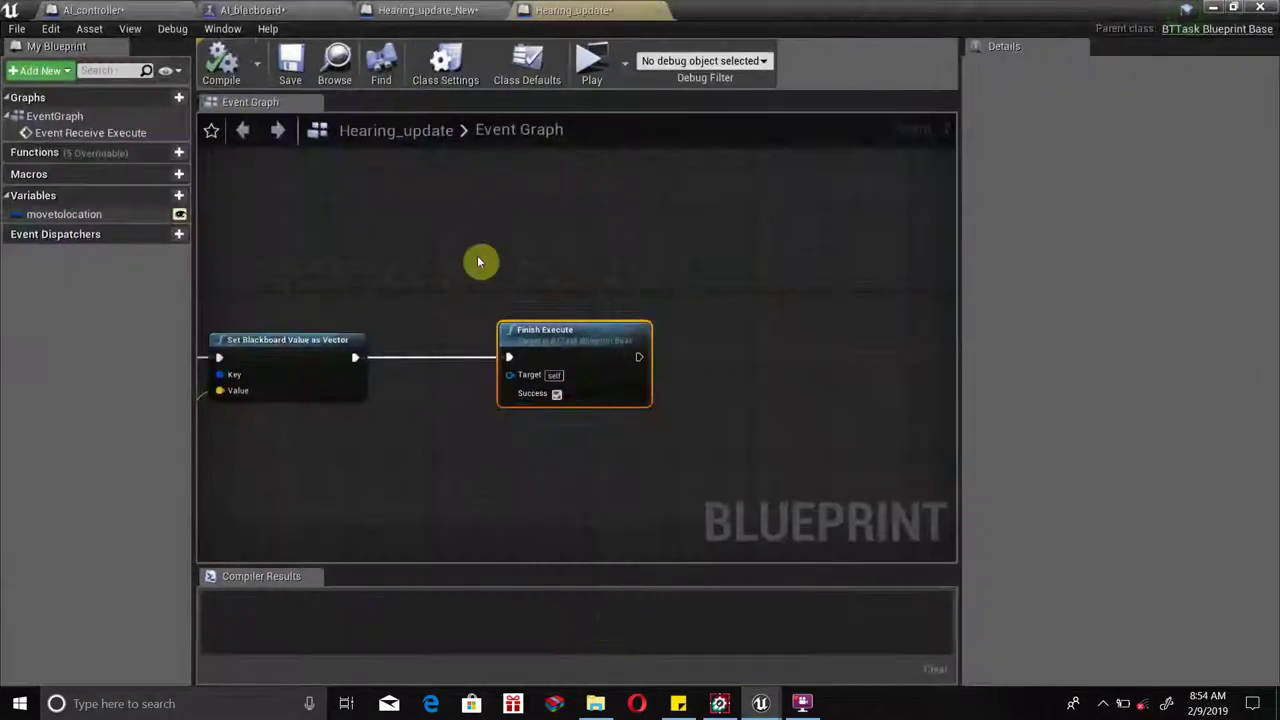
left_click(443, 9)
left_click(285, 10)
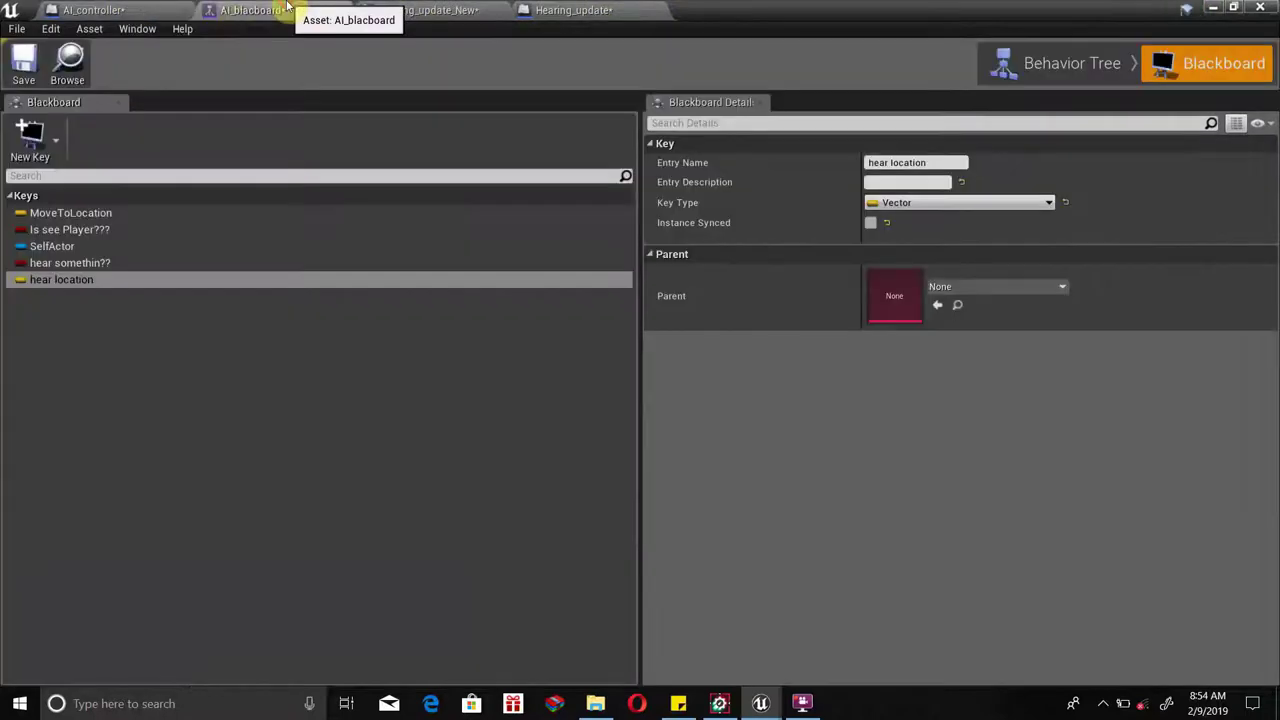
left_click(92, 12)
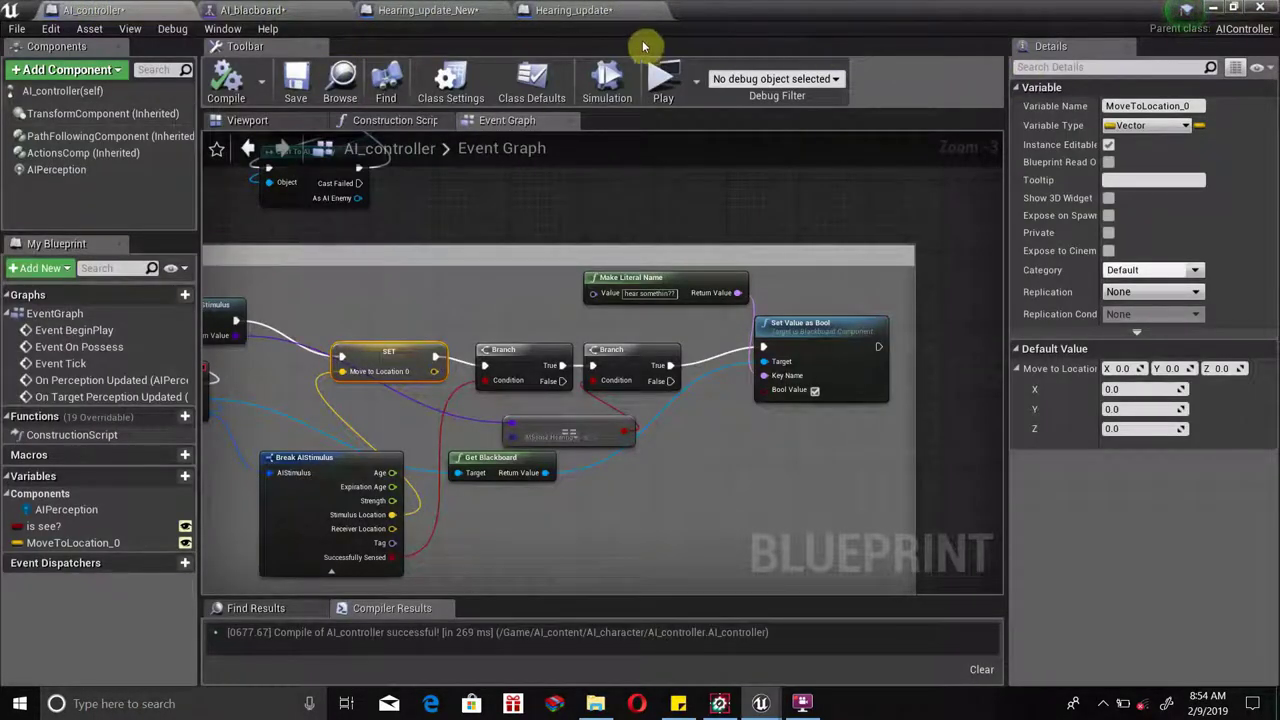
scroll(486, 230, "down", 2)
scroll(400, 250, "down", 1)
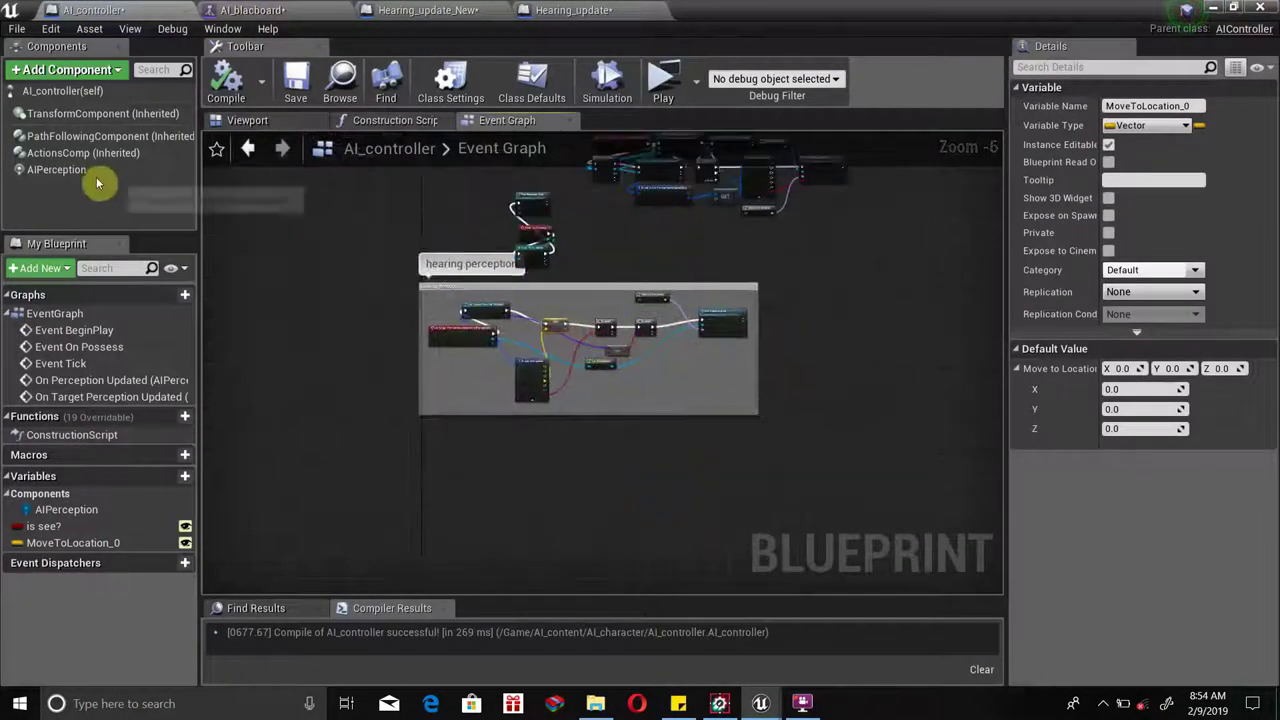
left_click(56, 170)
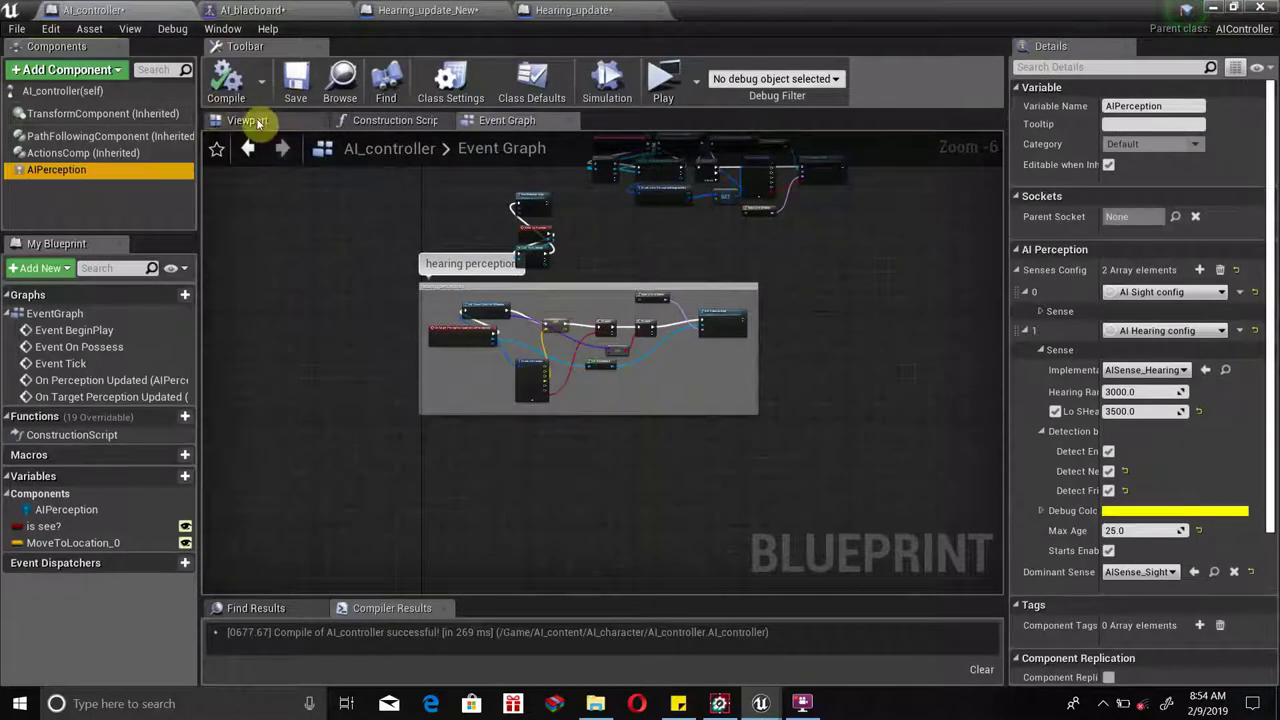
From the AI_character folder, open AI_behavior_tree and inspect the Move To under Hearing?
left_click(1213, 8)
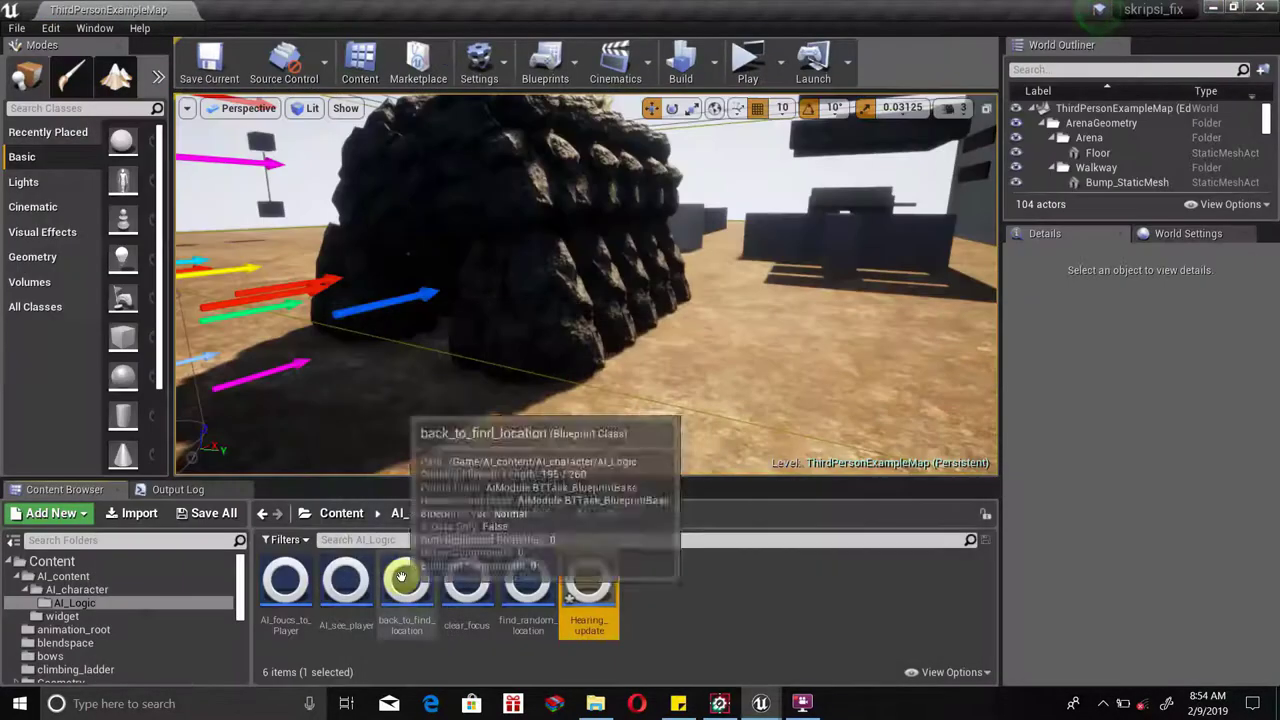
left_click(515, 514)
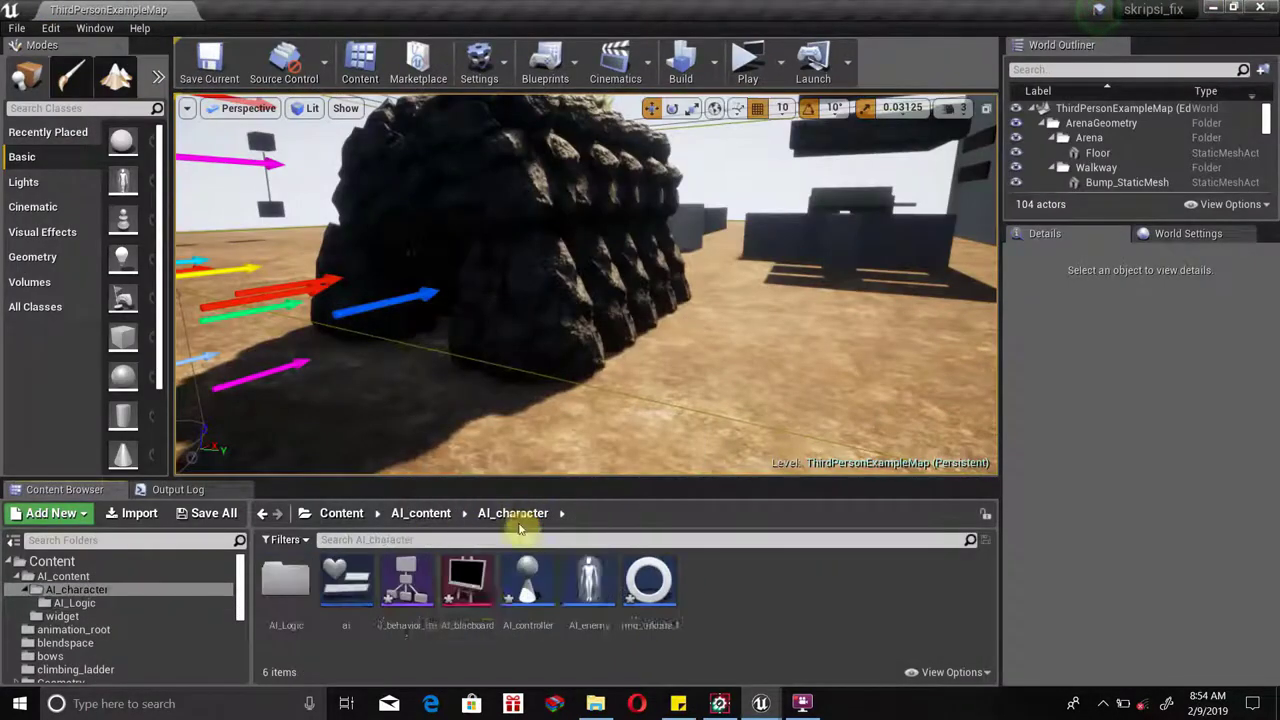
double_click(406, 588)
mouse_move(572, 431)
right_mouse_down()
mouse_move(409, 400)
mouse_move(380, 346)
right_mouse_up()
left_click(626, 518)
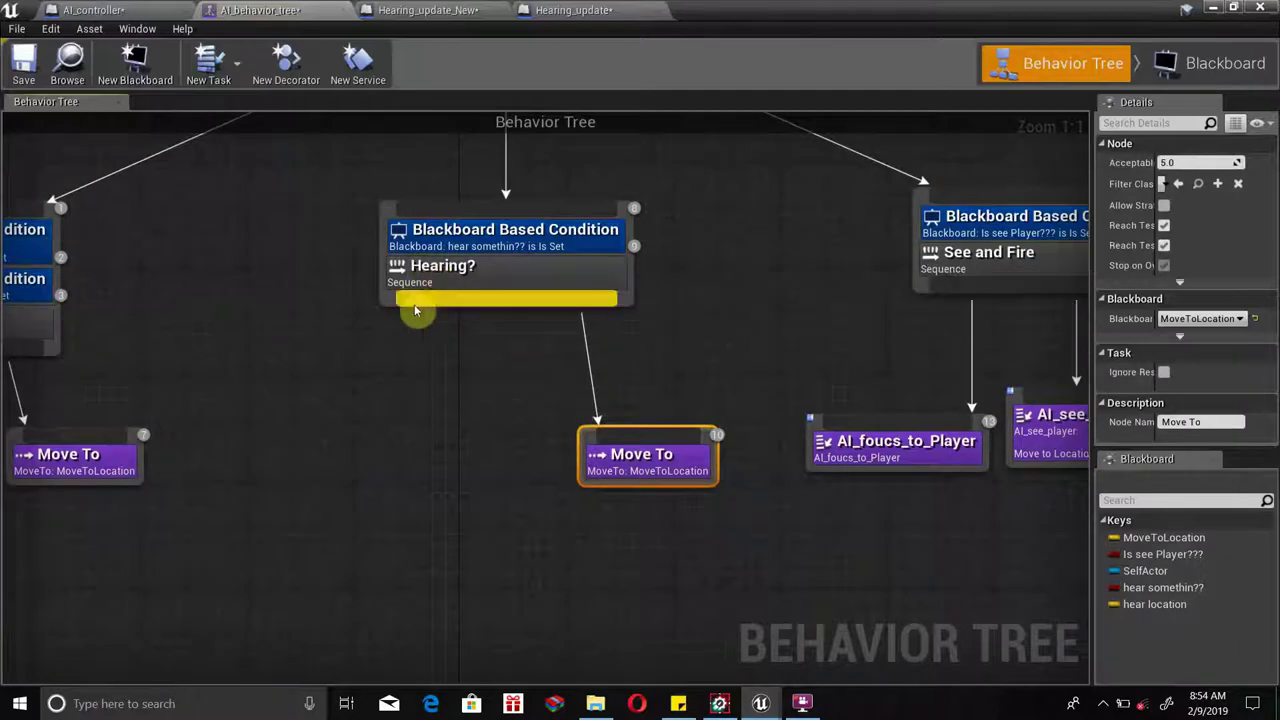
Add a Hearing Update task under Hearing? and place it left of Move To.
left_click(418, 245)
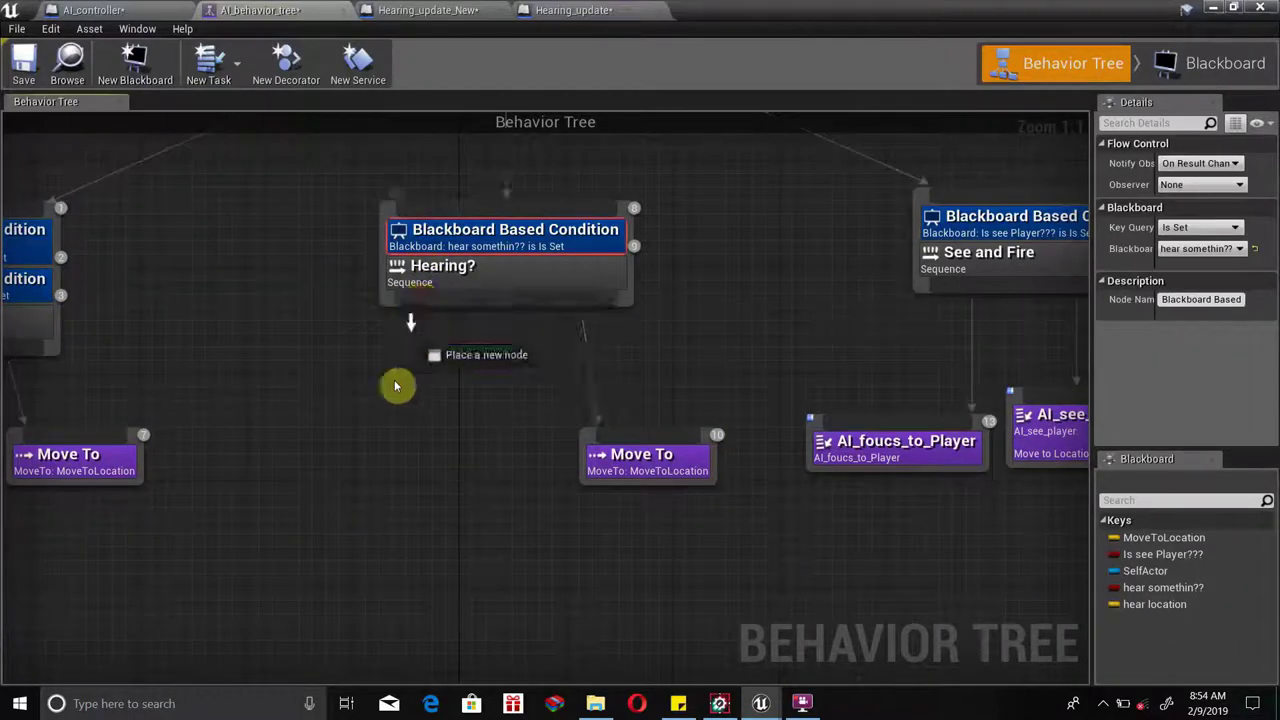
left_click_drag(418, 311, 400, 390)
left_click(385, 120)
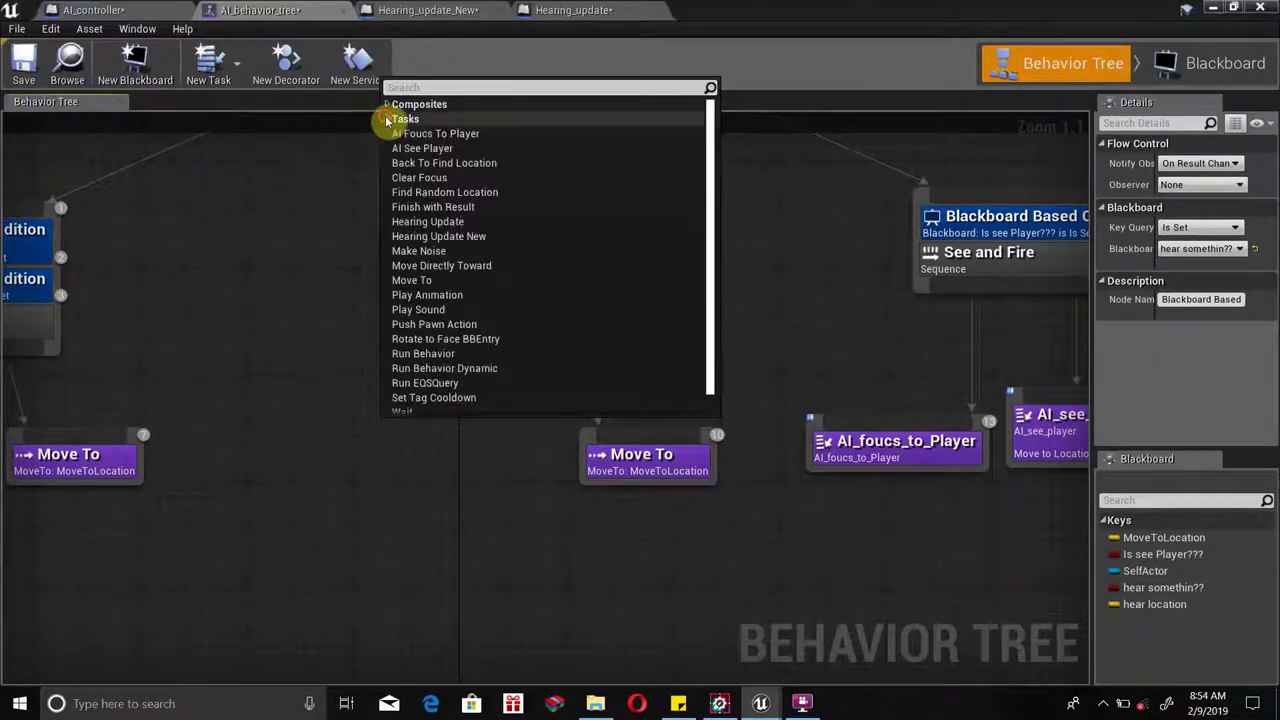
left_click(415, 228)
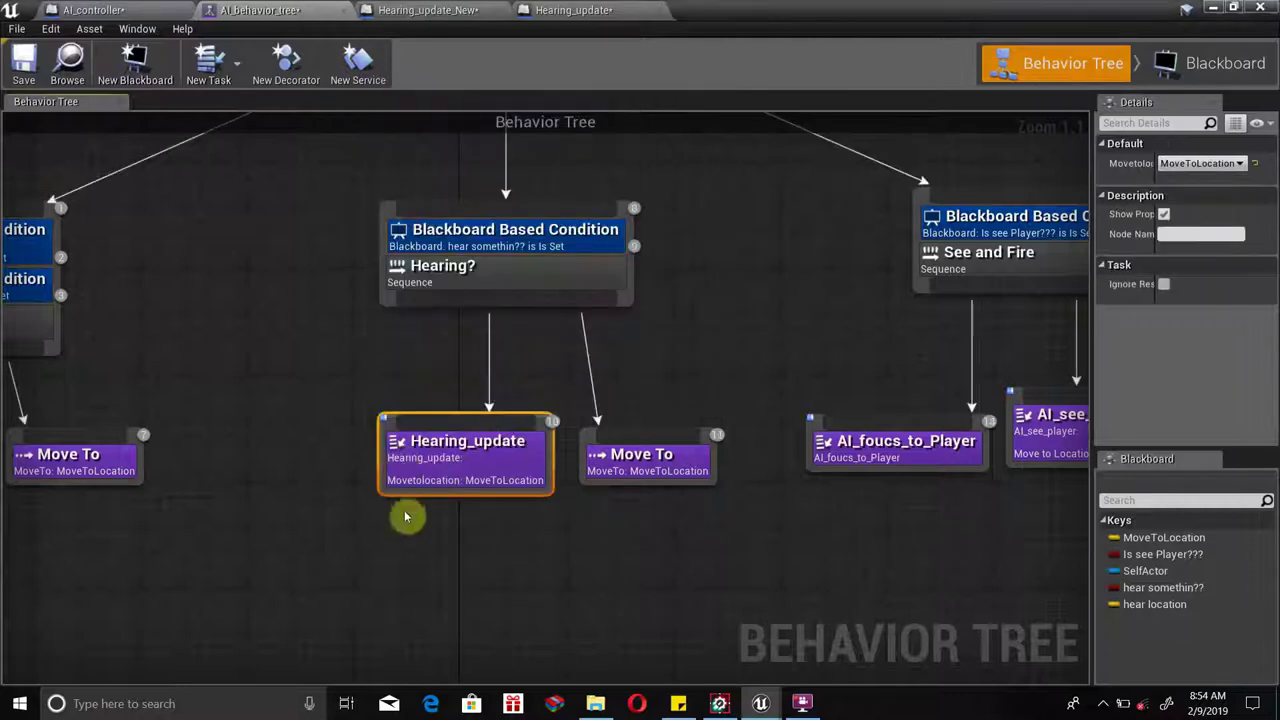
left_click_drag(445, 485, 337, 485)
left_click_drag(598, 462, 462, 456)
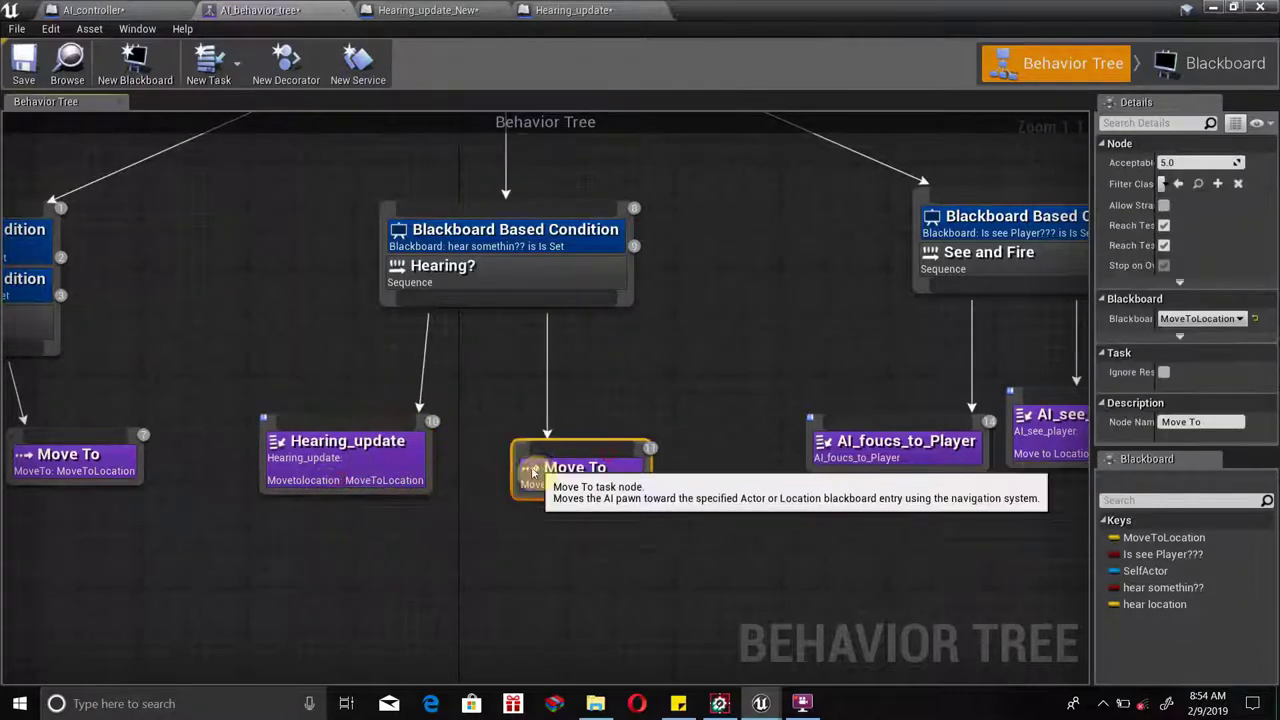
right_click_drag(560, 428, 414, 423)
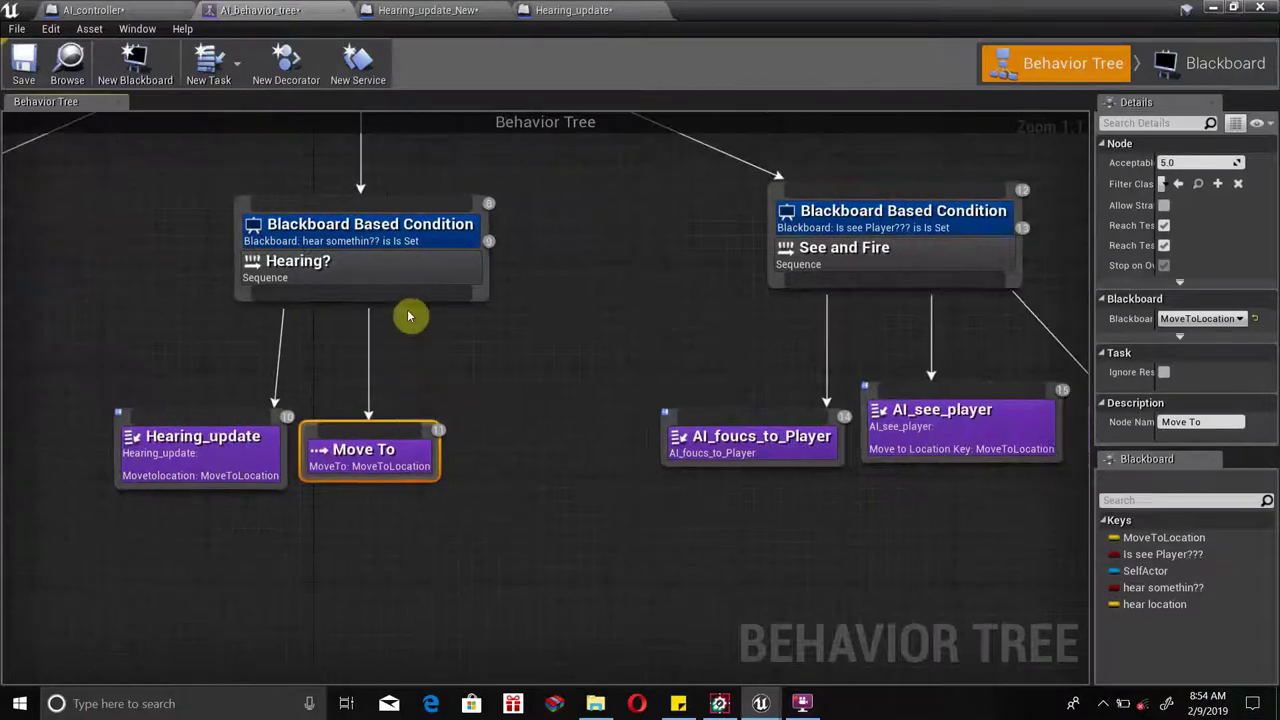
left_click_drag(429, 296, 485, 370)
Add a Wait task after Move To under Hearing? with Wait Time 3.0.
left_click(508, 77)
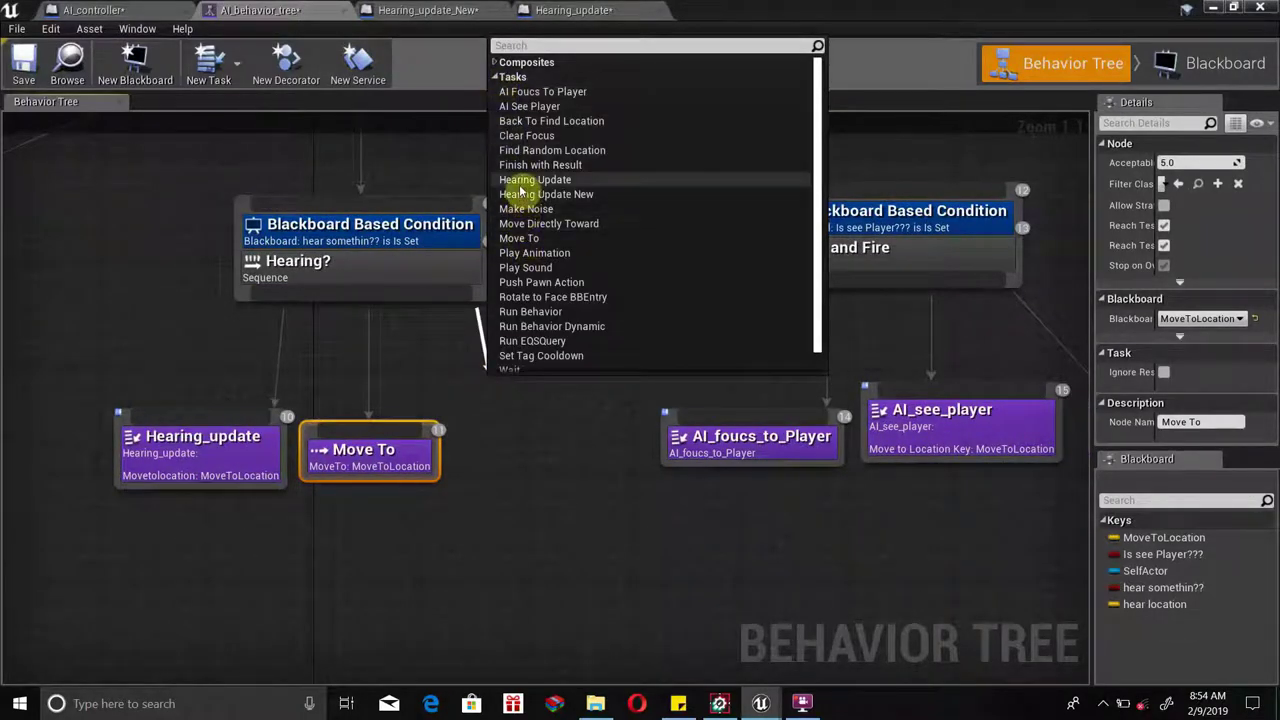
left_click(523, 372)
left_click_drag(530, 458, 520, 468)
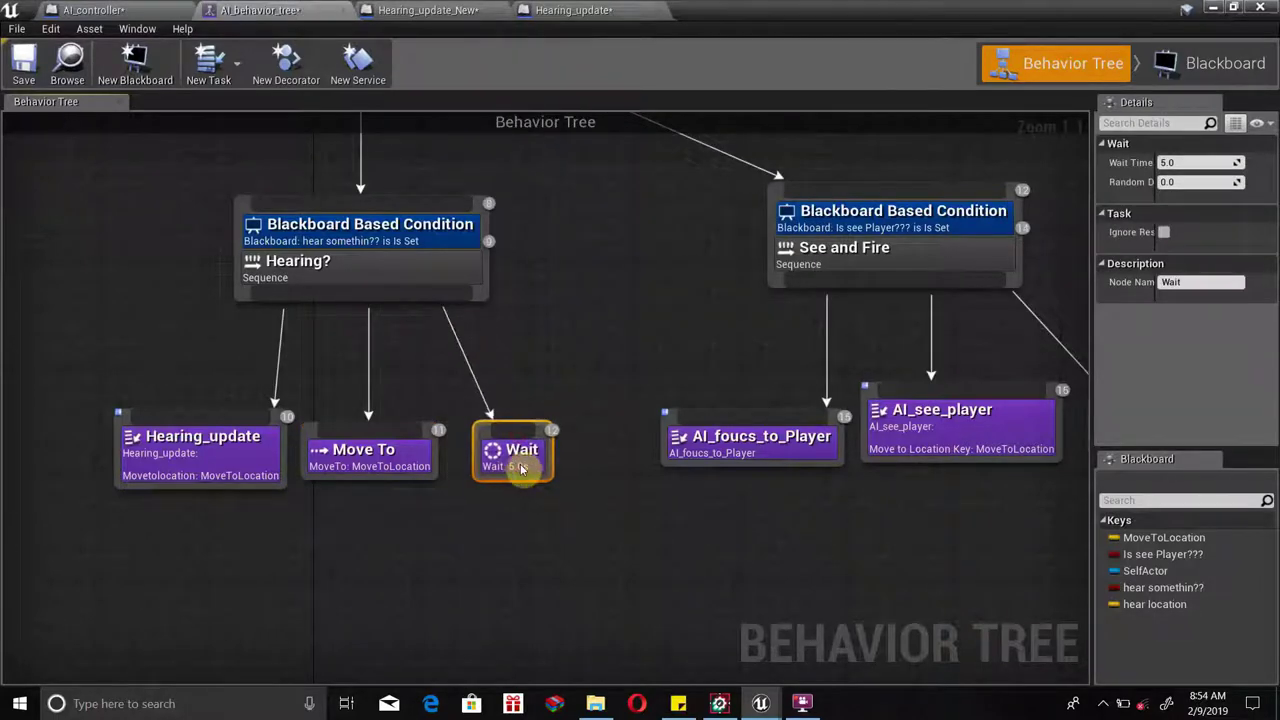
right_click_drag(457, 402, 643, 349)
type("3")
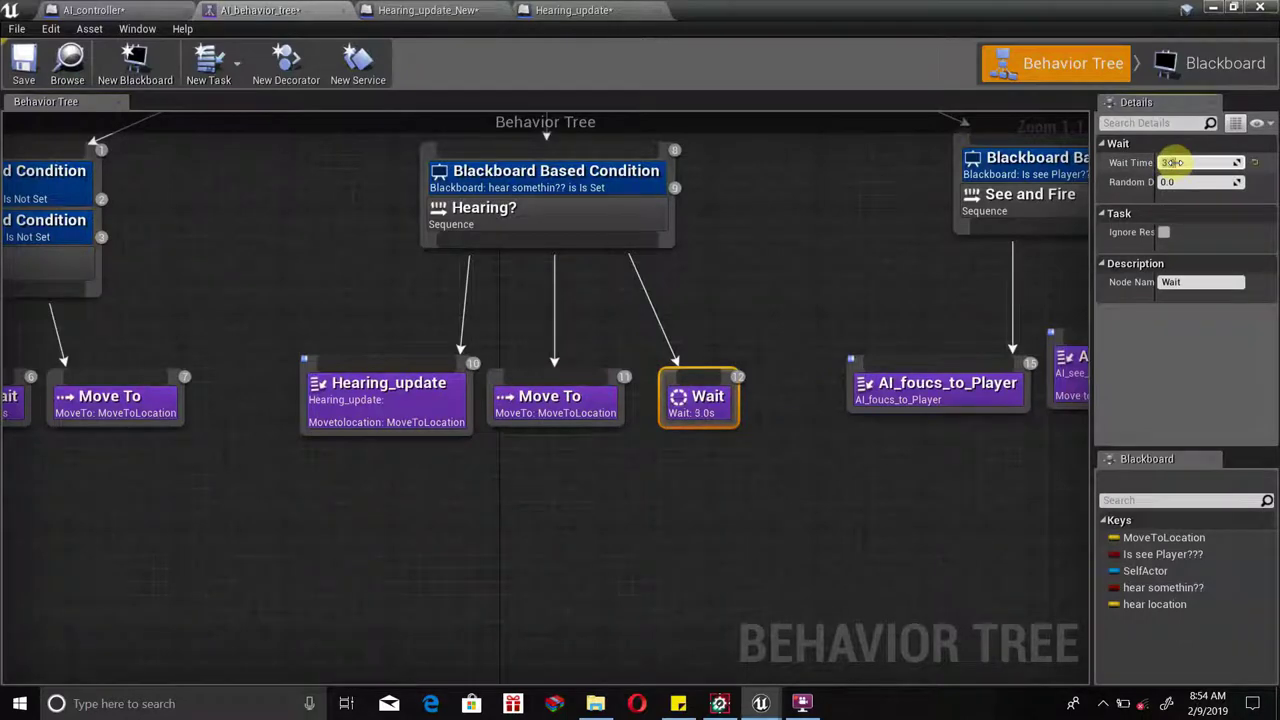
left_click(1172, 162)
right_click_drag(400, 387, 376, 333)
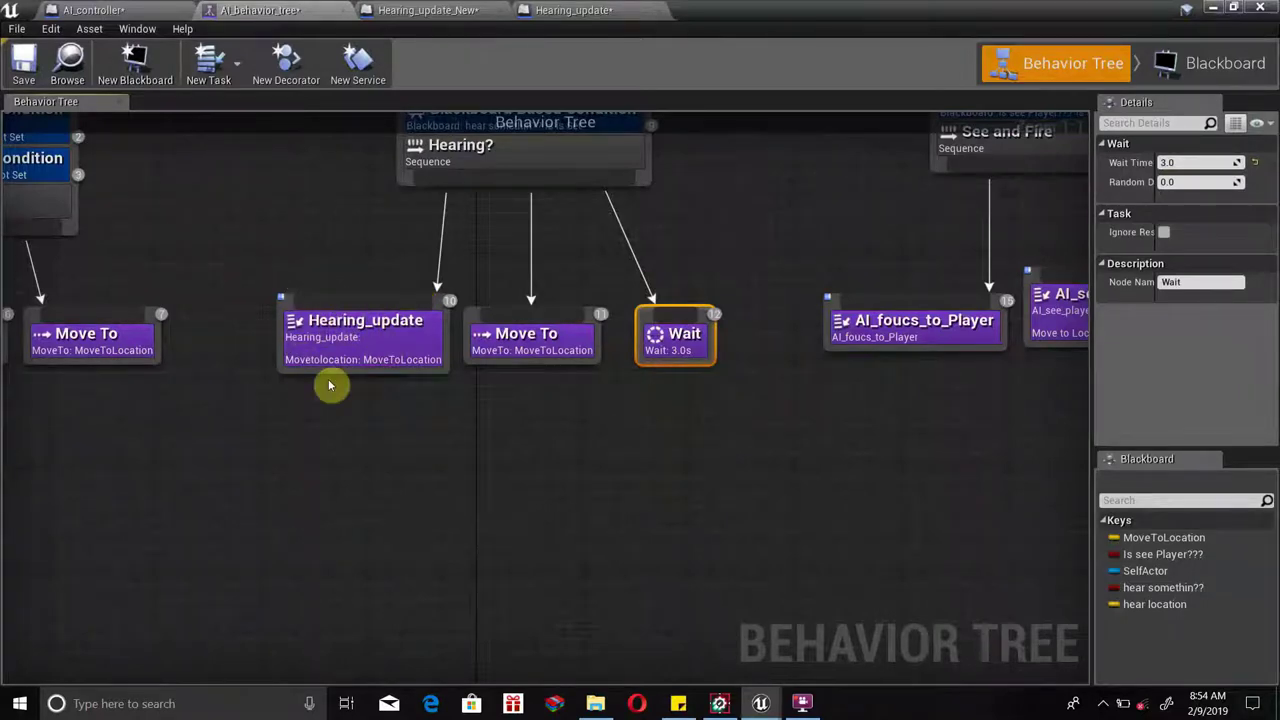
Switch the Hearing_update node's Movetolocation key from MoveToLocation to hear location.
left_click(371, 334)
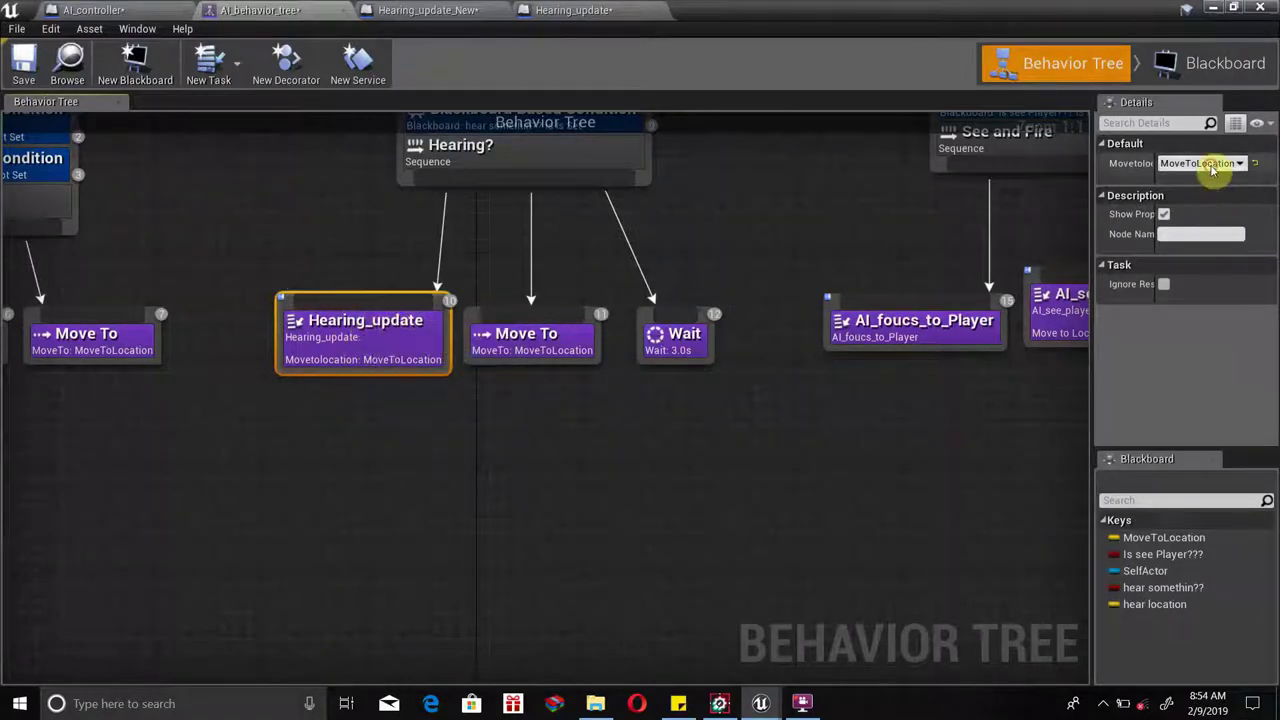
left_click(1212, 165)
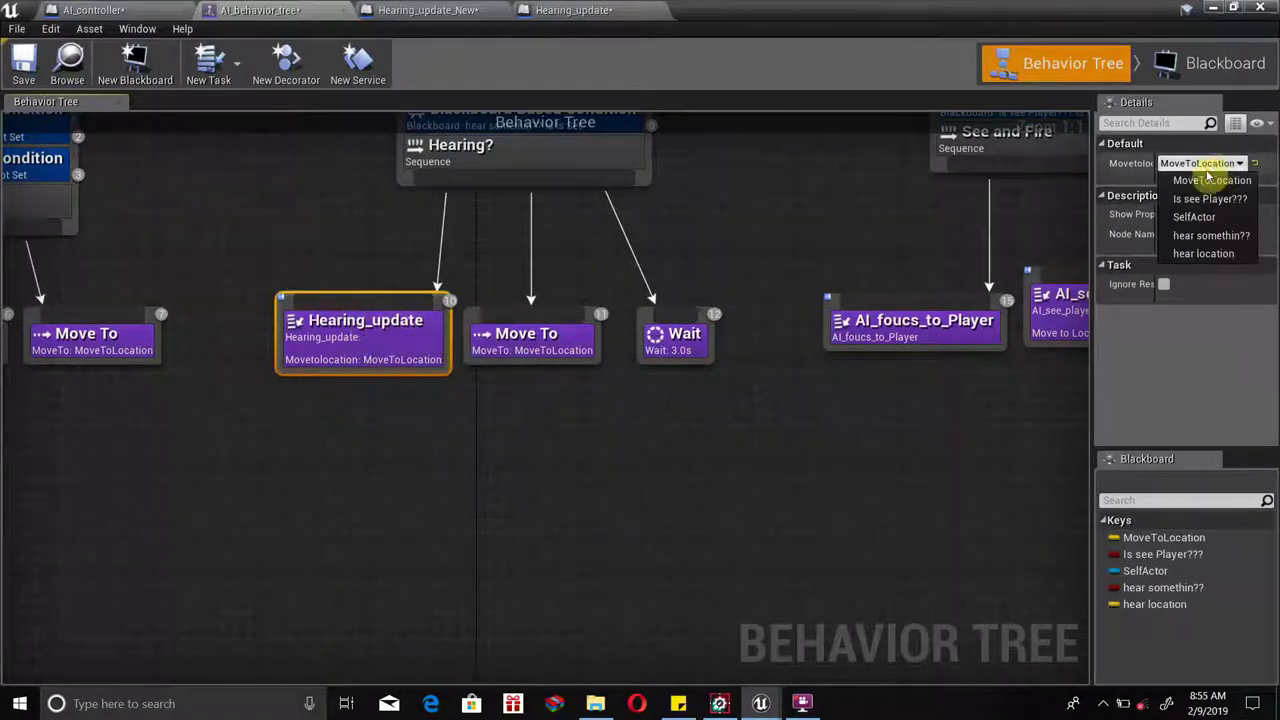
left_click(1178, 253)
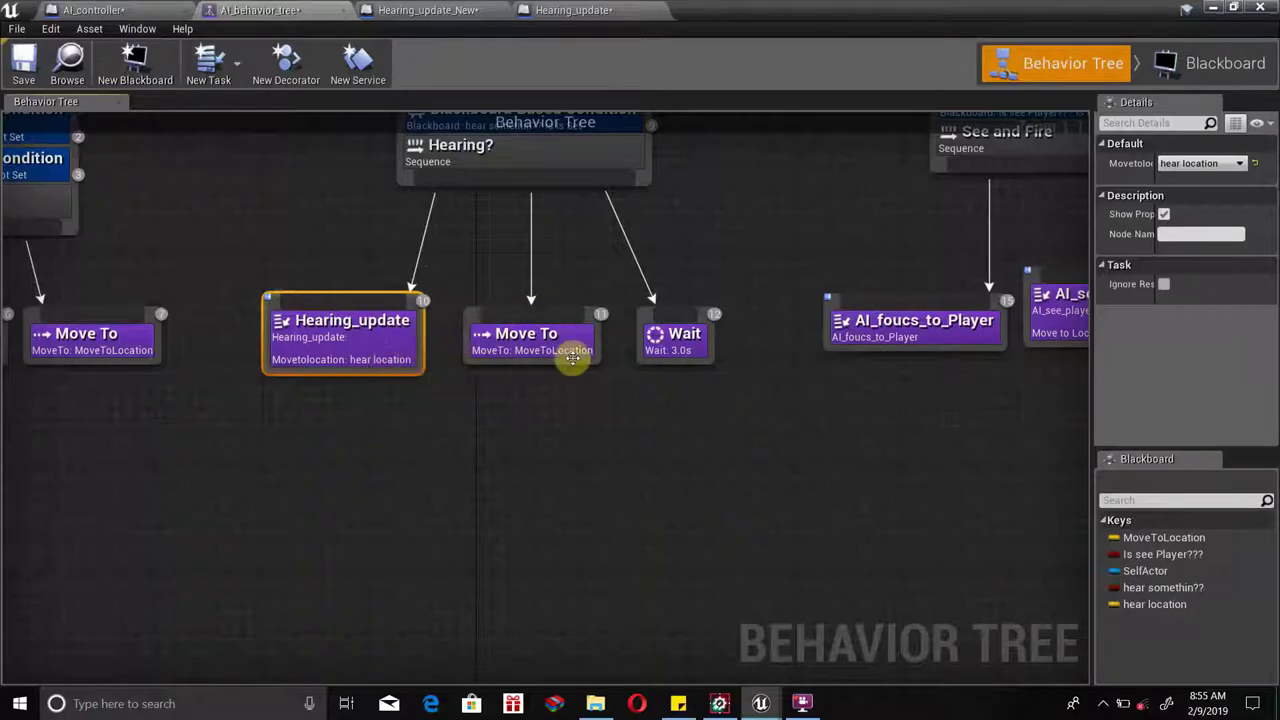
right_click_drag(655, 336, 537, 372)
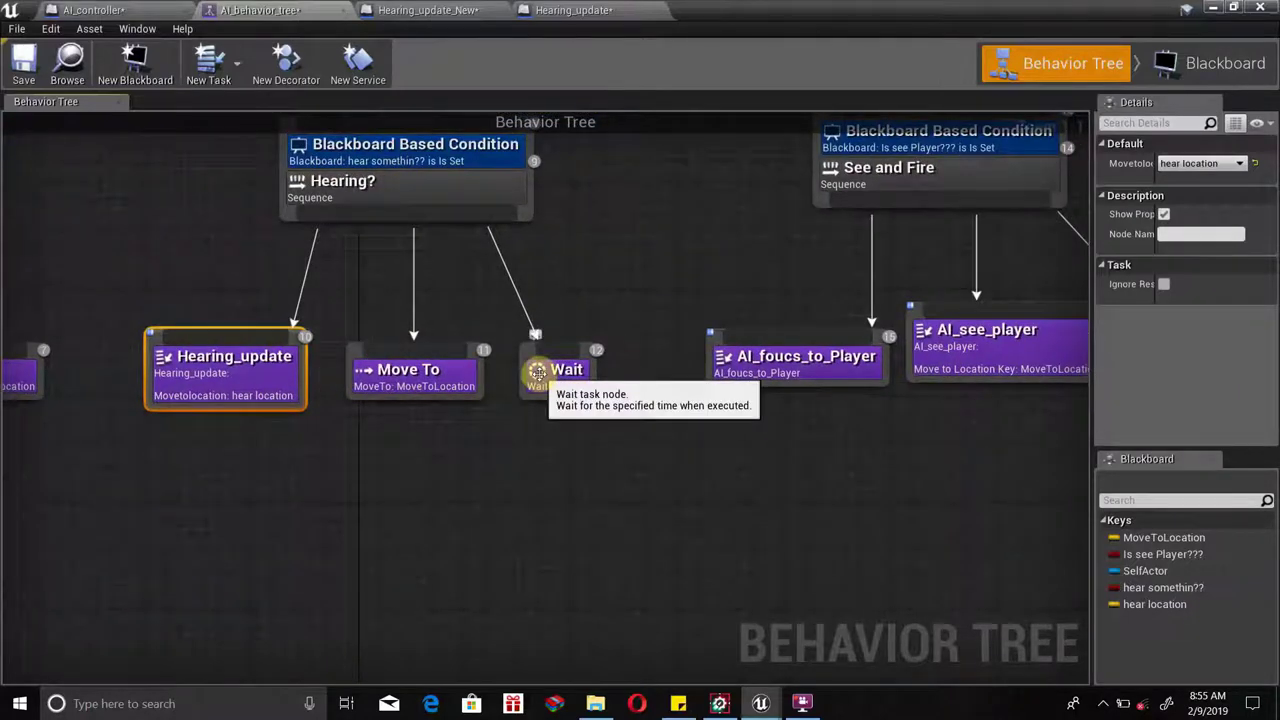
Box-select Hearing_update, Move To and Wait under Hearing? and shift them slightly left.
left_click(537, 372)
right_click_drag(537, 372, 780, 466)
right_click_drag(123, 363, 497, 371)
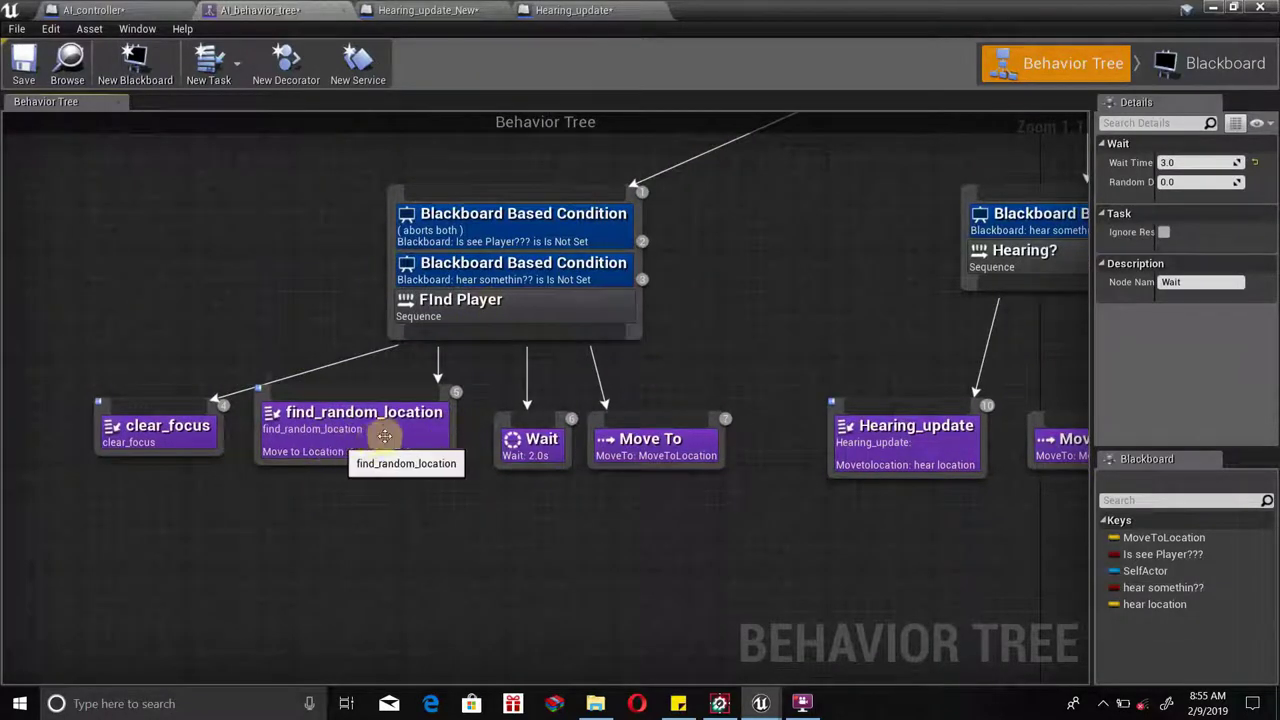
right_click_drag(723, 374, 270, 392)
left_click_drag(270, 392, 643, 523)
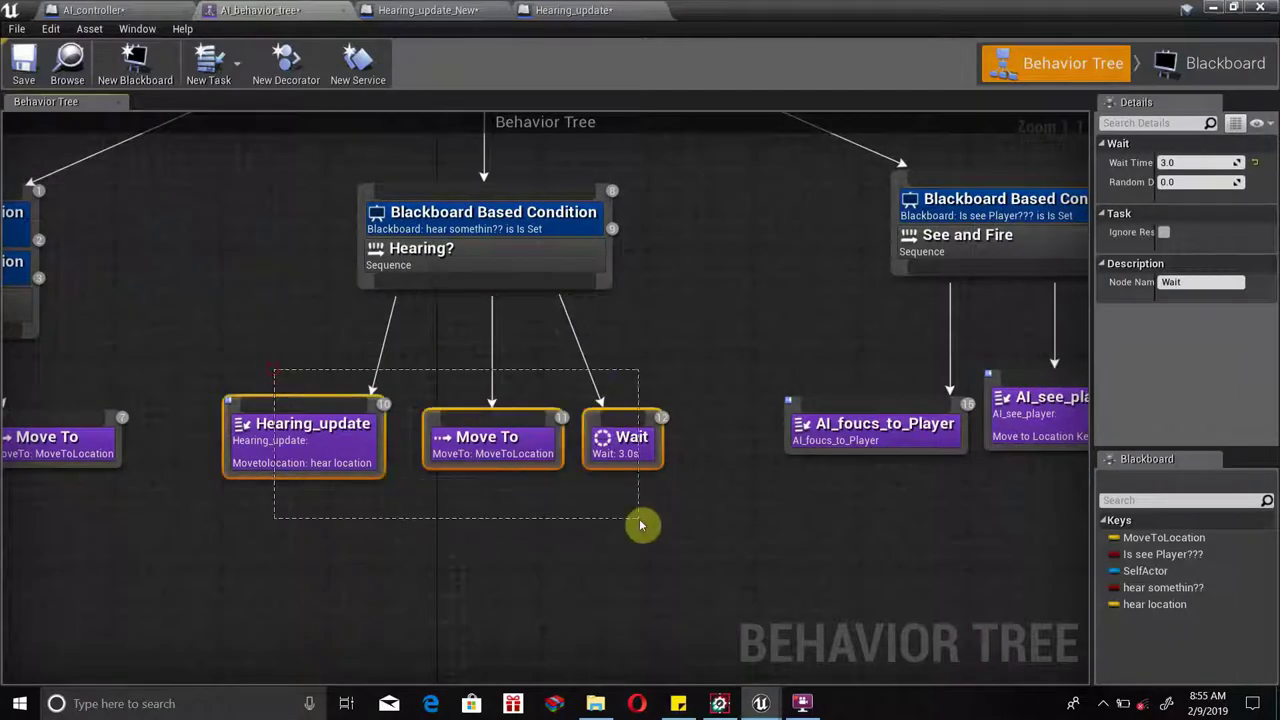
left_click_drag(600, 451, 560, 464)
Pull and discard wires from Hearing? while panning between it and the Find Player sequence.
left_click_drag(552, 277, 713, 445)
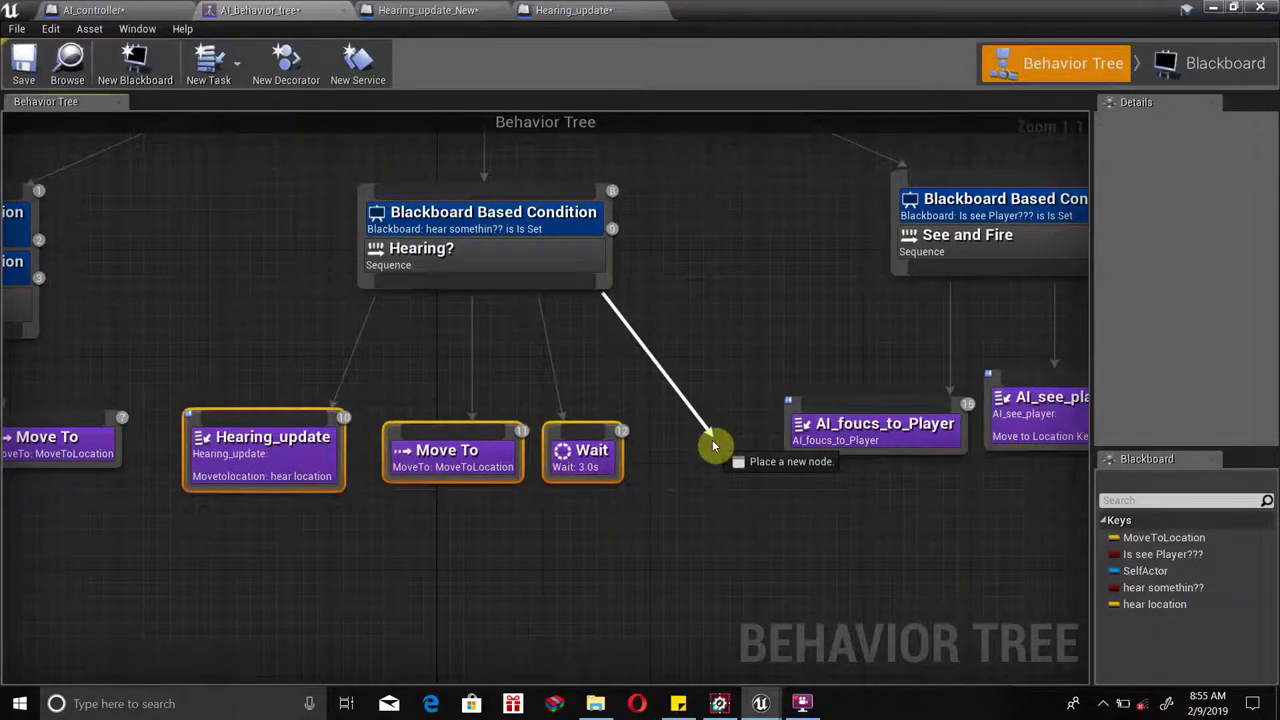
right_click_drag(214, 297, 377, 323)
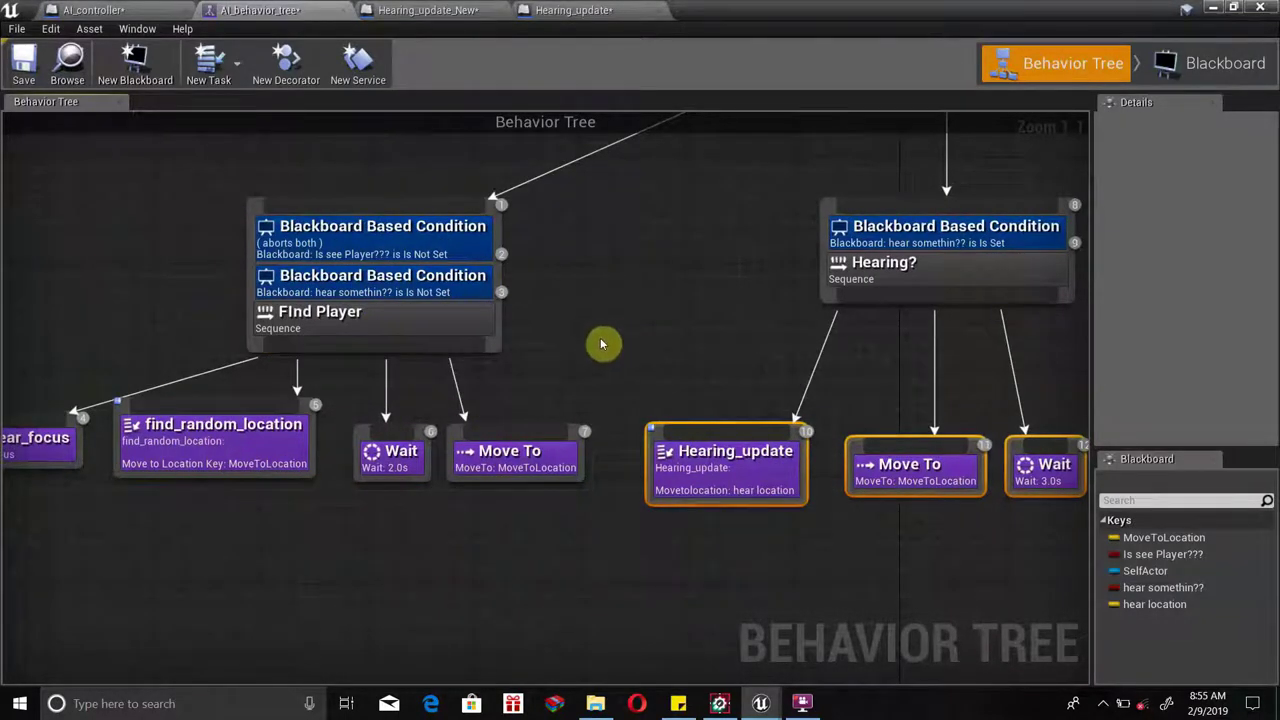
right_click_drag(355, 418, 388, 420)
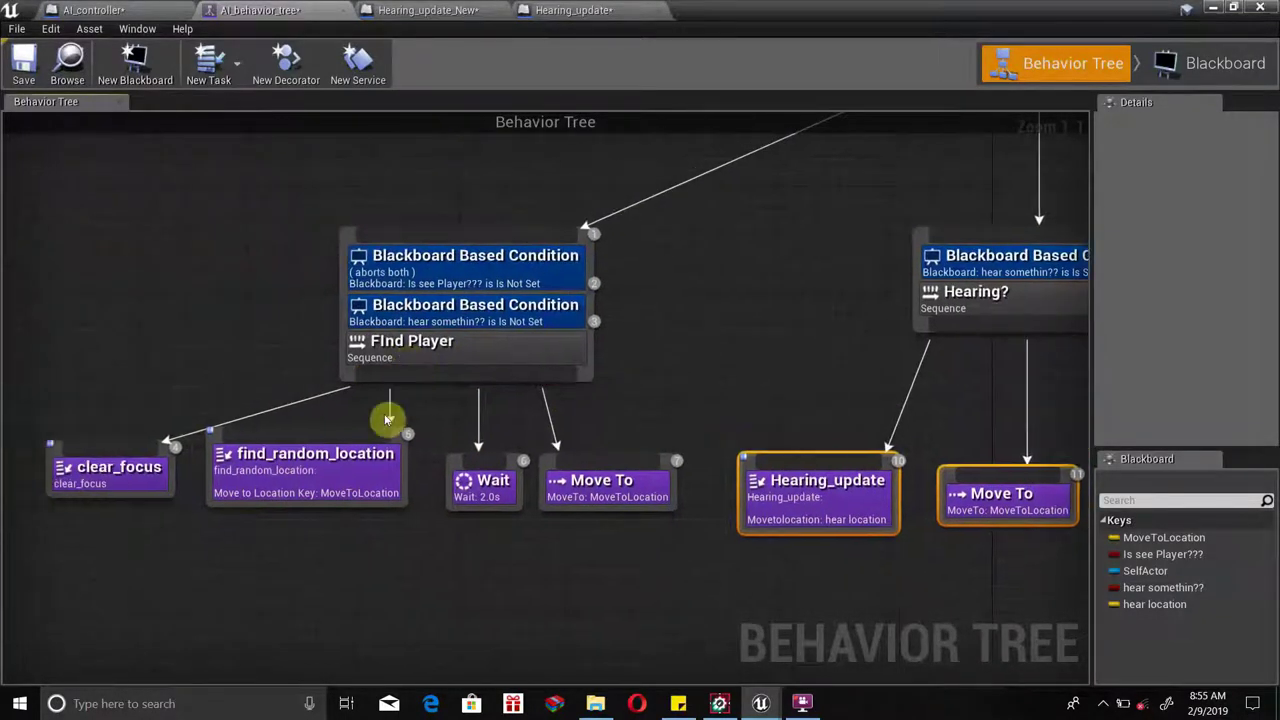
right_click_drag(590, 394, 437, 386)
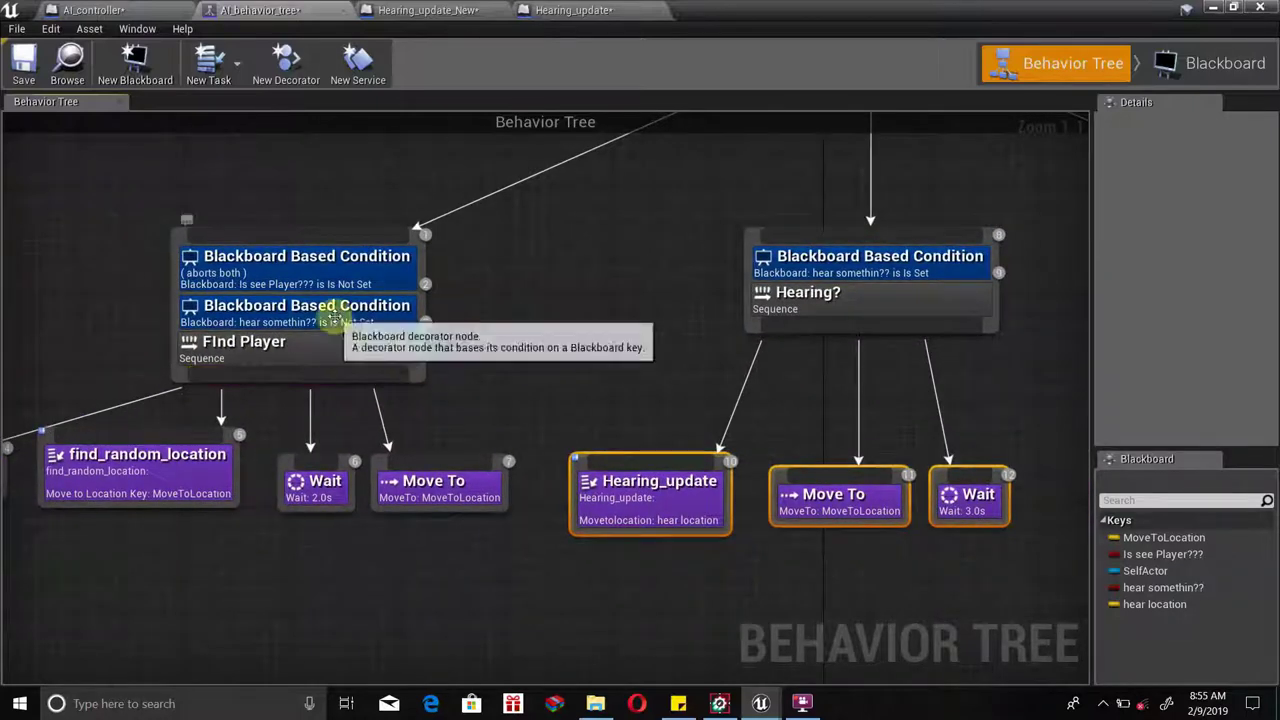
right_click_drag(337, 308, 260, 308)
right_click_drag(642, 370, 469, 370)
left_click_drag(612, 330, 855, 462)
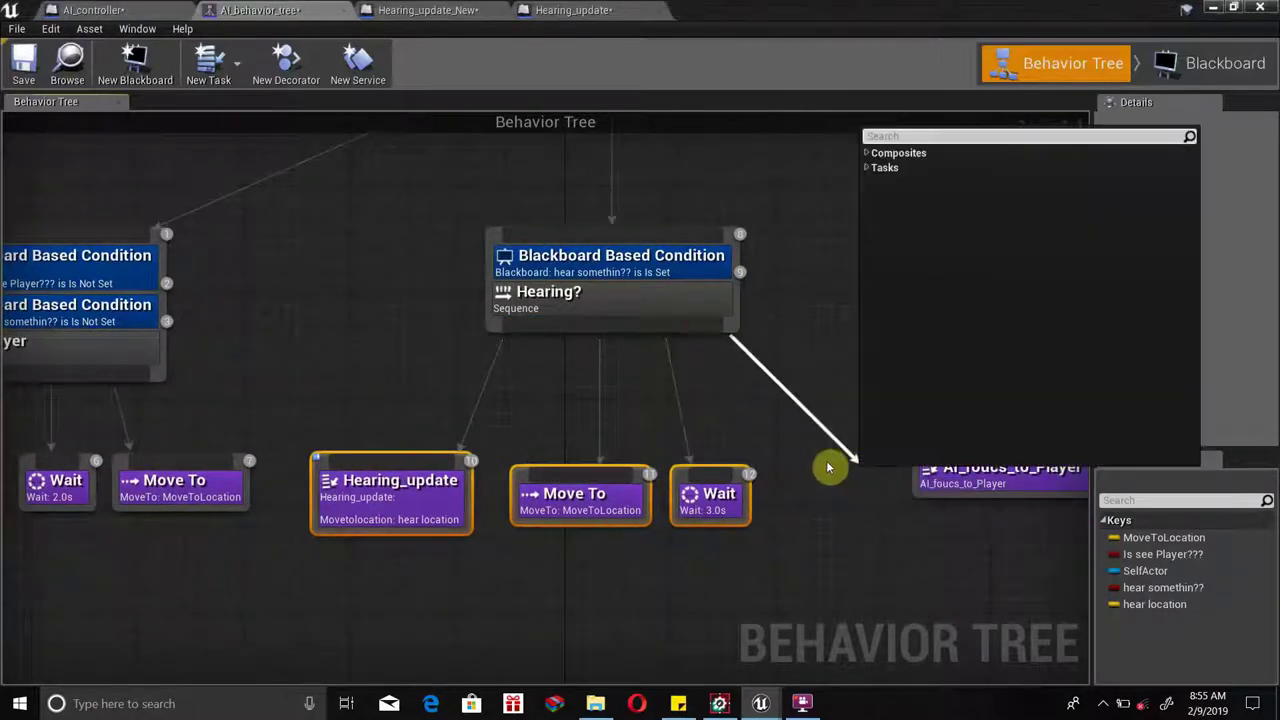
right_click_drag(567, 385, 871, 478)
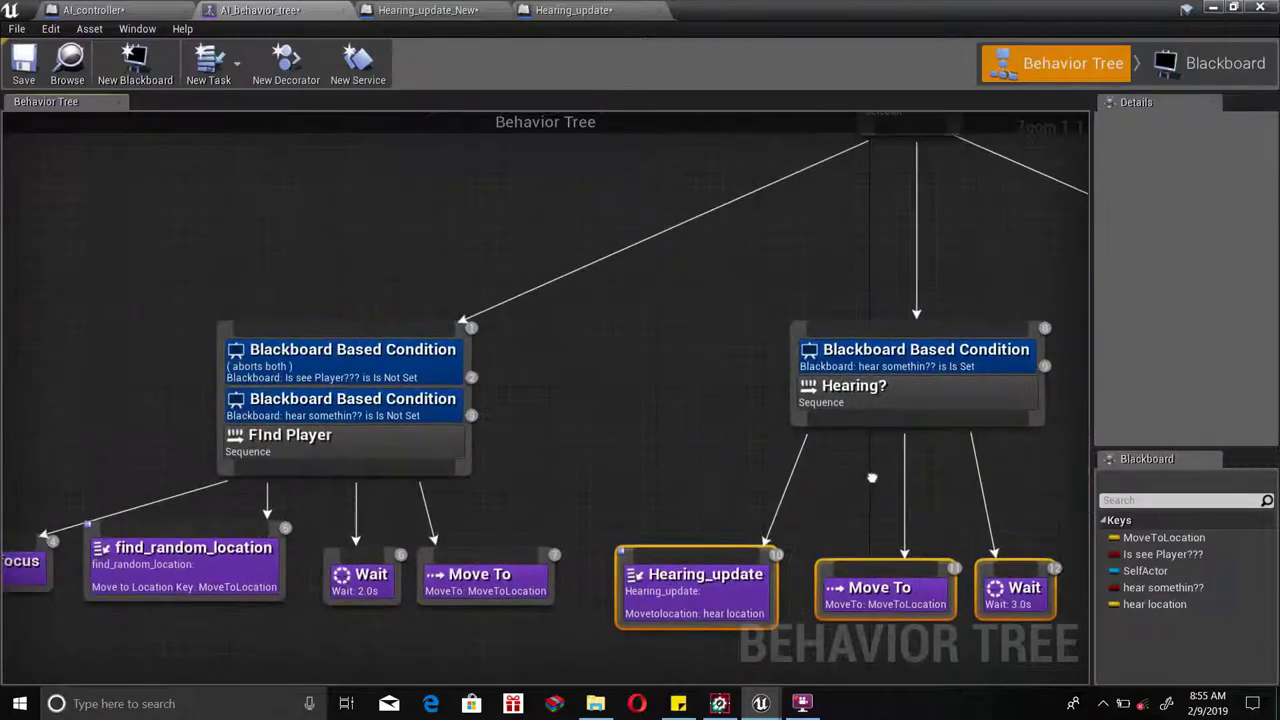
scroll(560, 502, "down", 1)
scroll(530, 502, "up", 1)
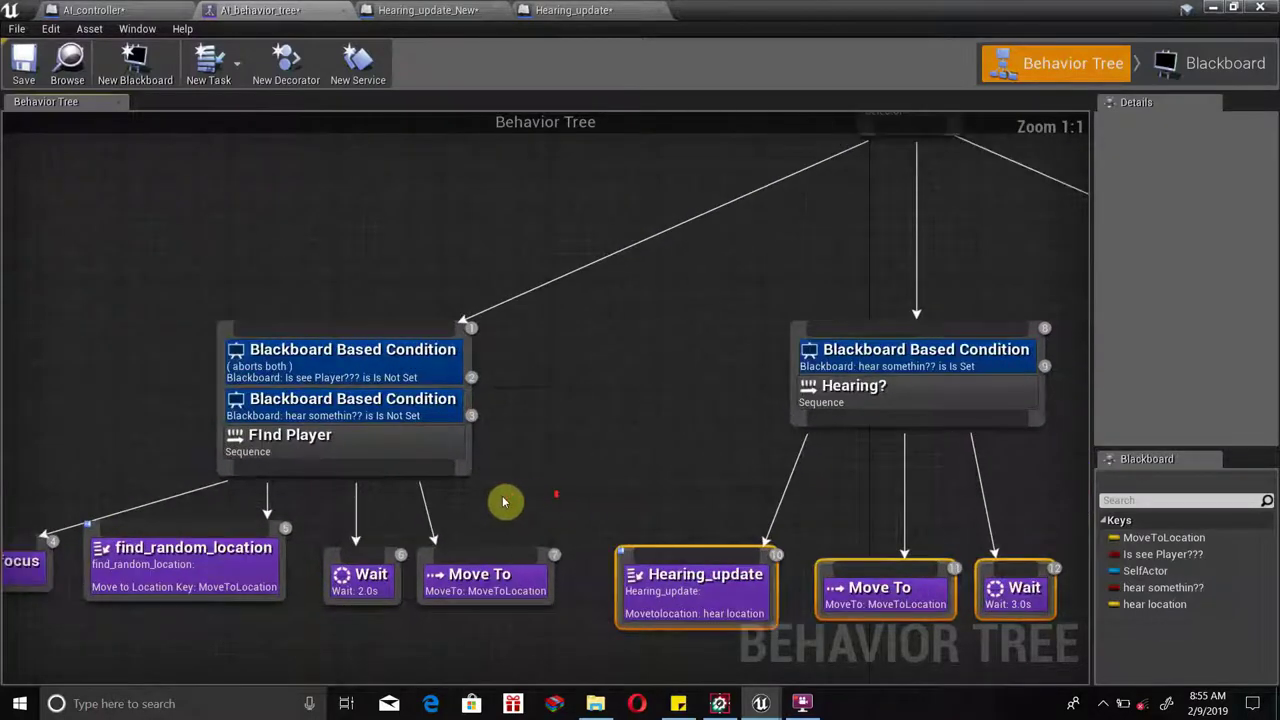
right_click_drag(501, 502, 598, 442)
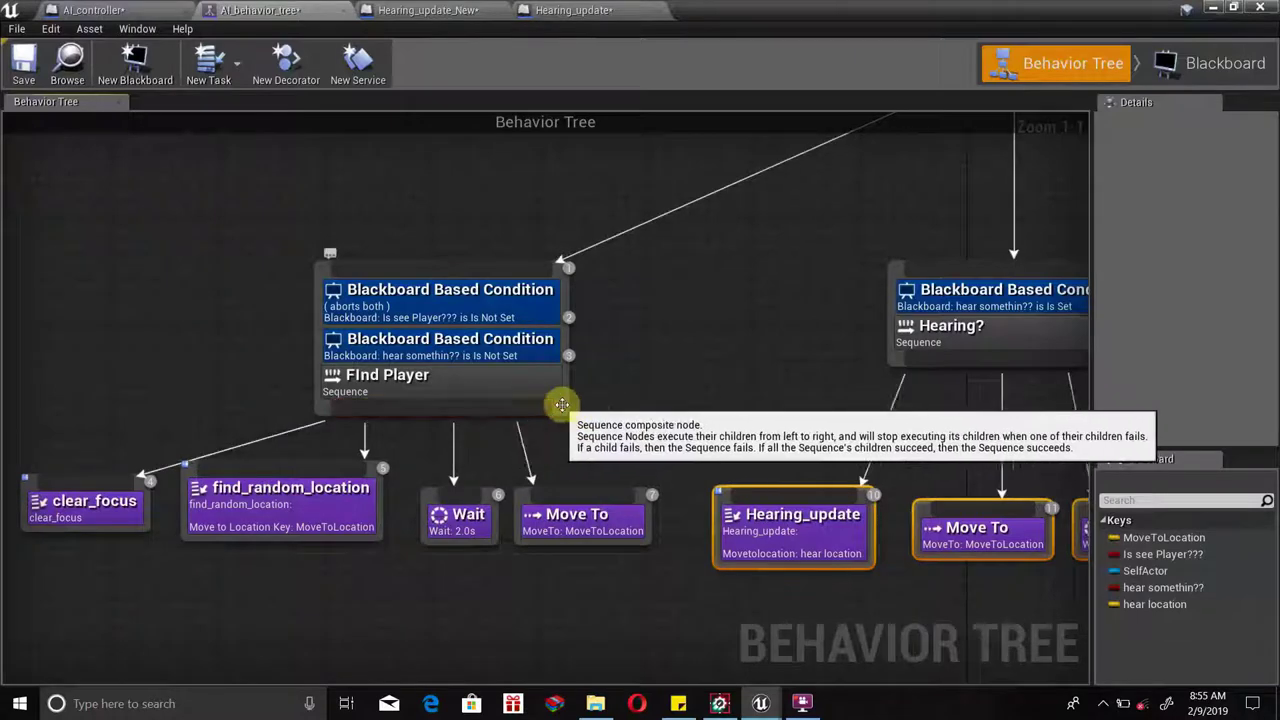
right_click_drag(562, 406, 470, 398)
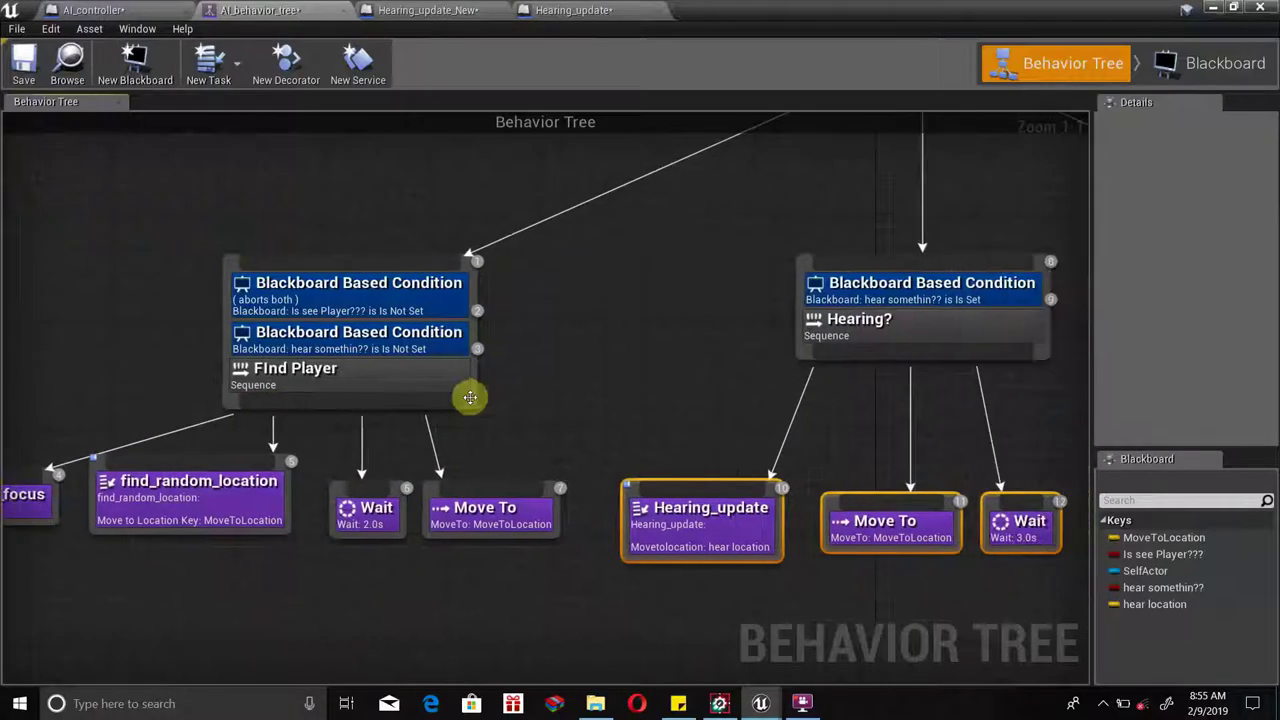
Inspect Find Player's hear somethin?? condition, select the See and Fire nodes, and wire from Hearing?
left_click(395, 333)
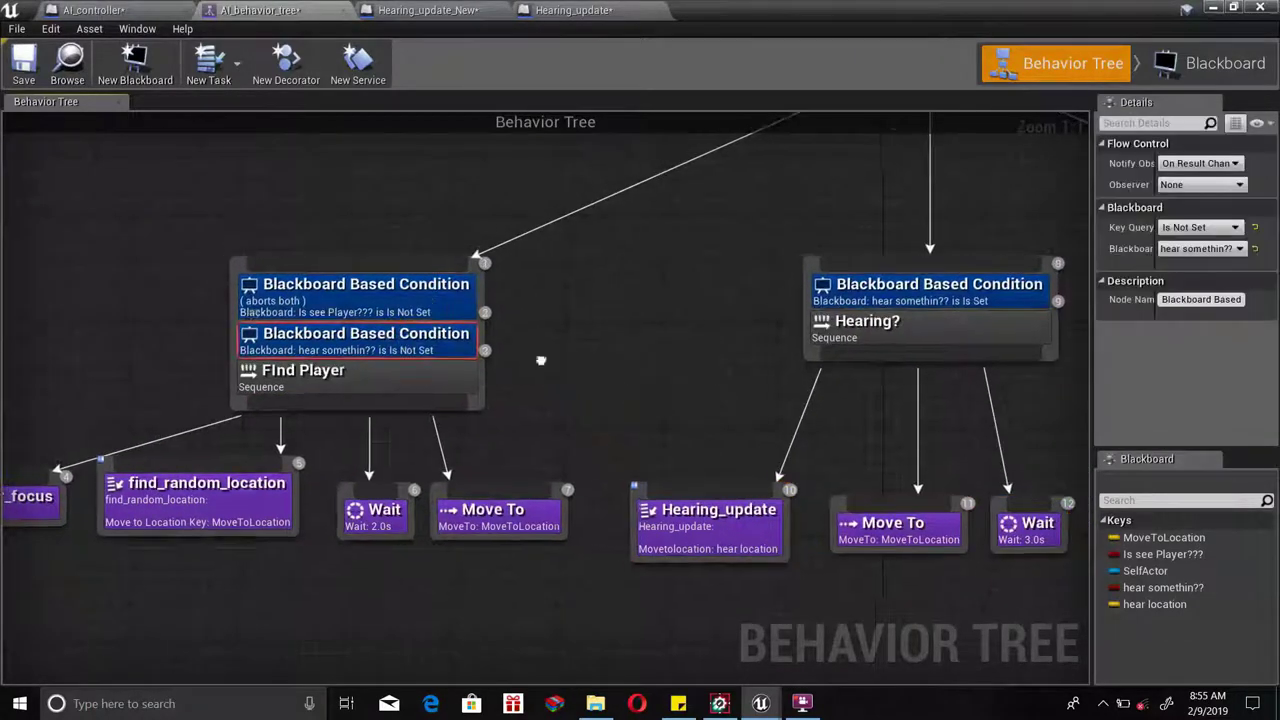
right_click_drag(540, 358, 508, 336)
left_click_drag(507, 328, 607, 446)
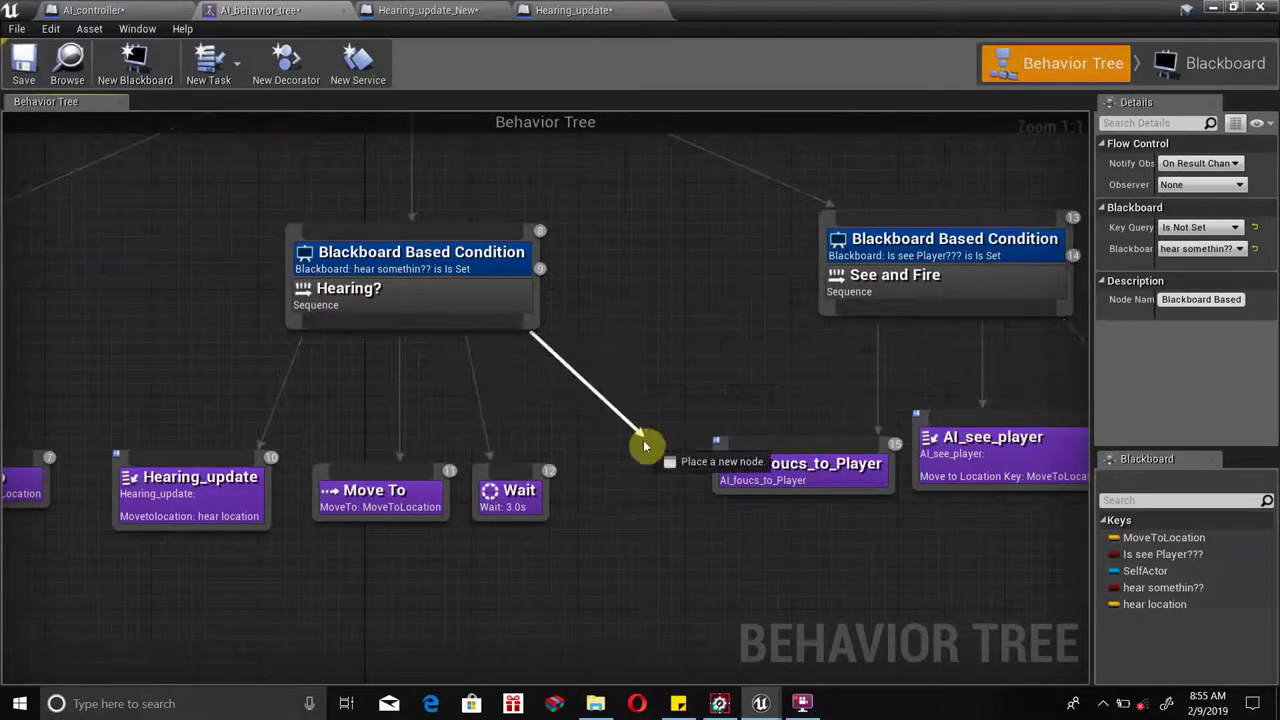
left_click(574, 346)
scroll(414, 349, "down", 3)
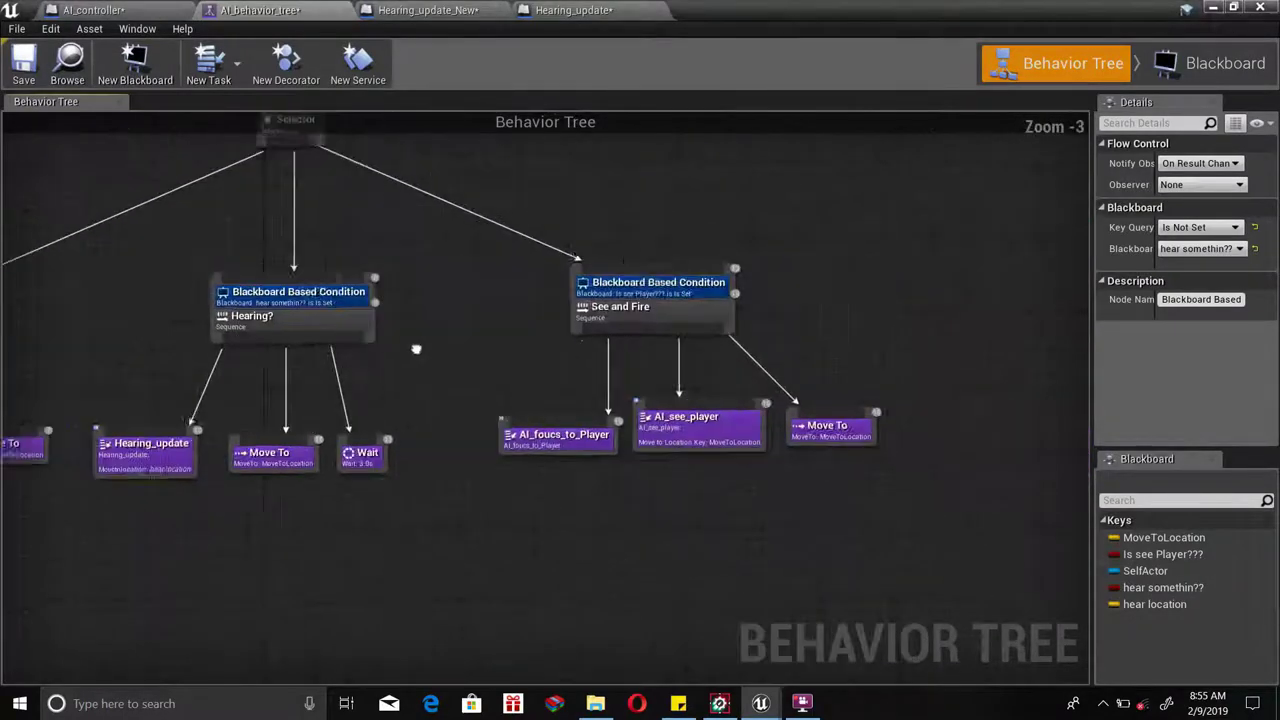
left_click_drag(449, 251, 757, 466)
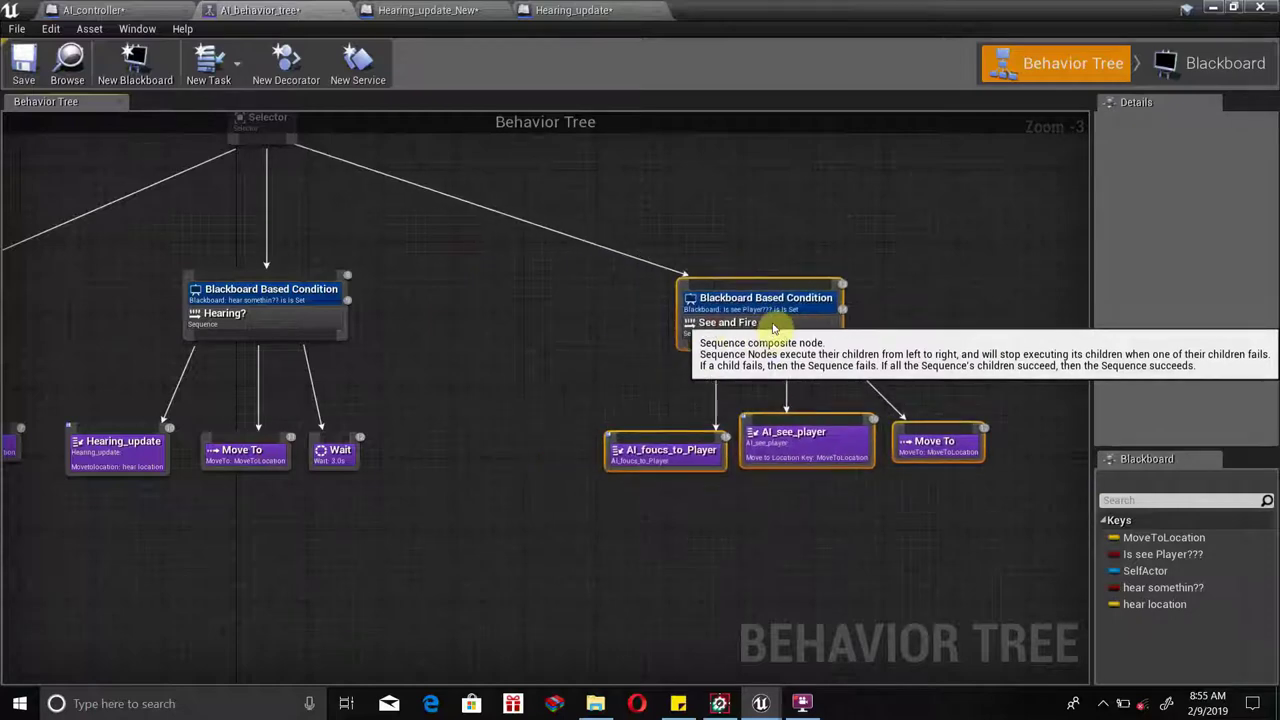
scroll(530, 420, "up", 2)
left_click_drag(585, 319, 764, 455)
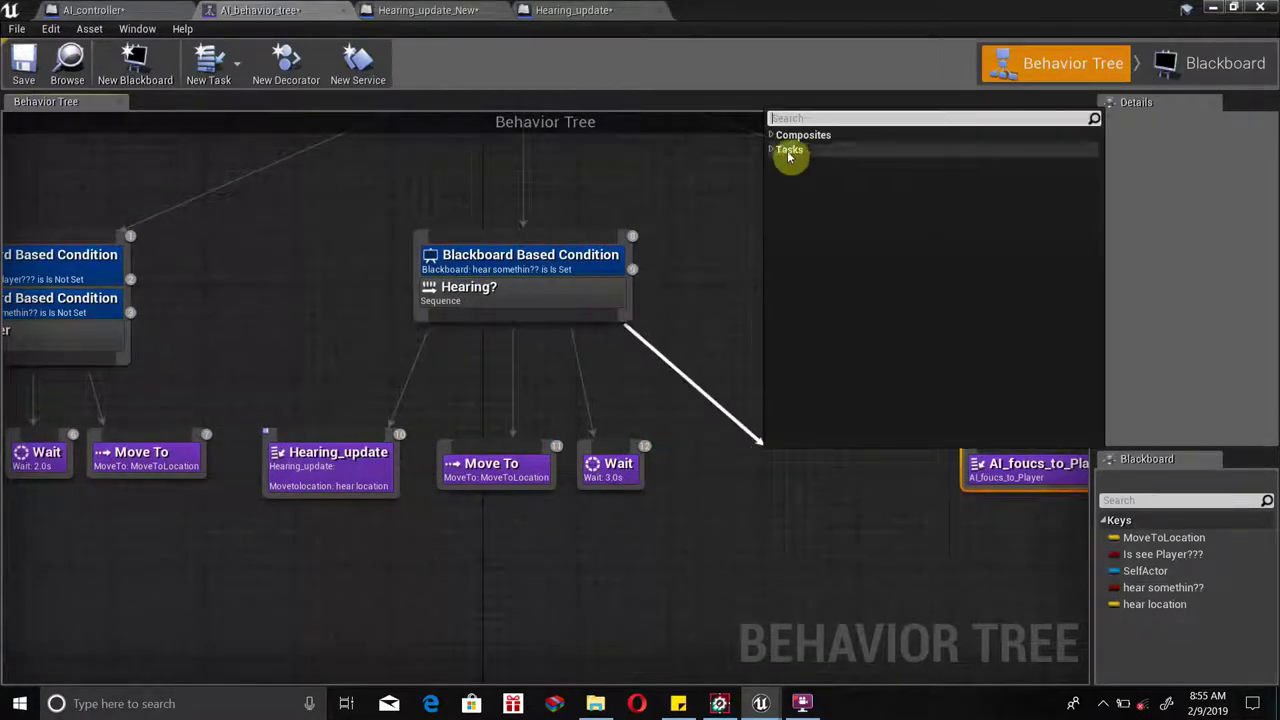
Minimize the behavior tree and open the AI_Logic folder of task blueprints.
left_click(772, 151)
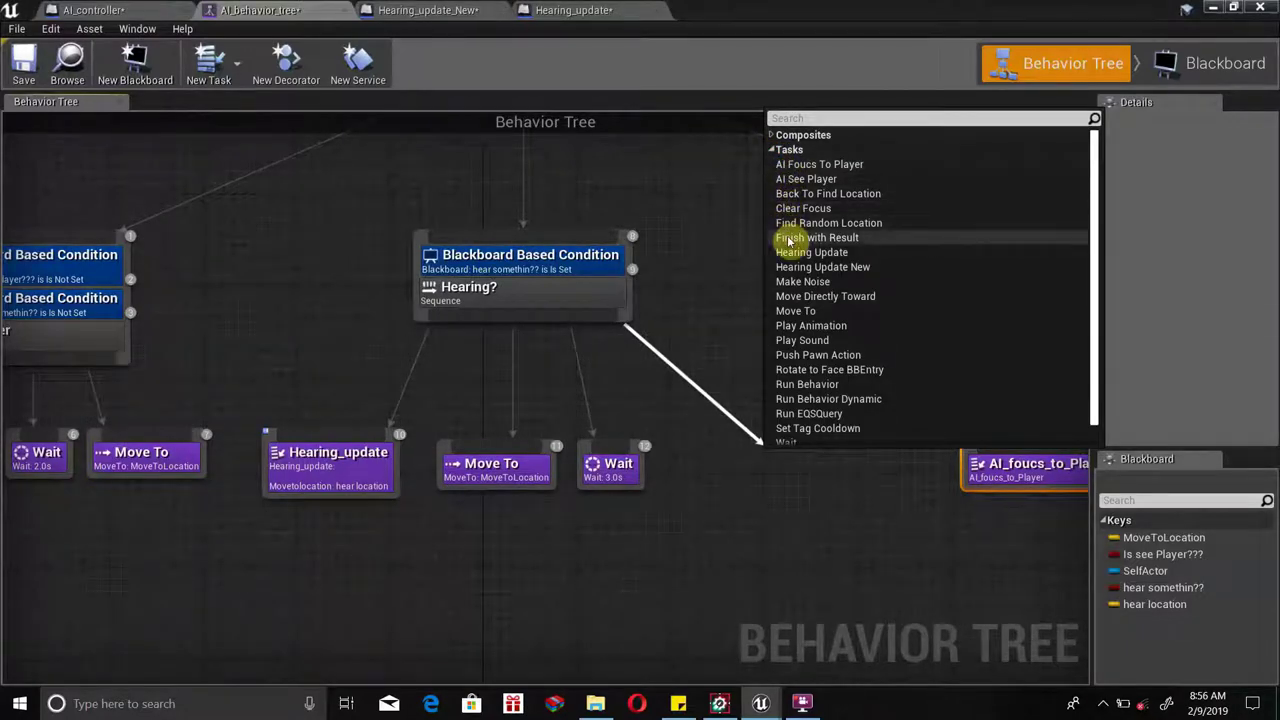
scroll(788, 241, "down", 1)
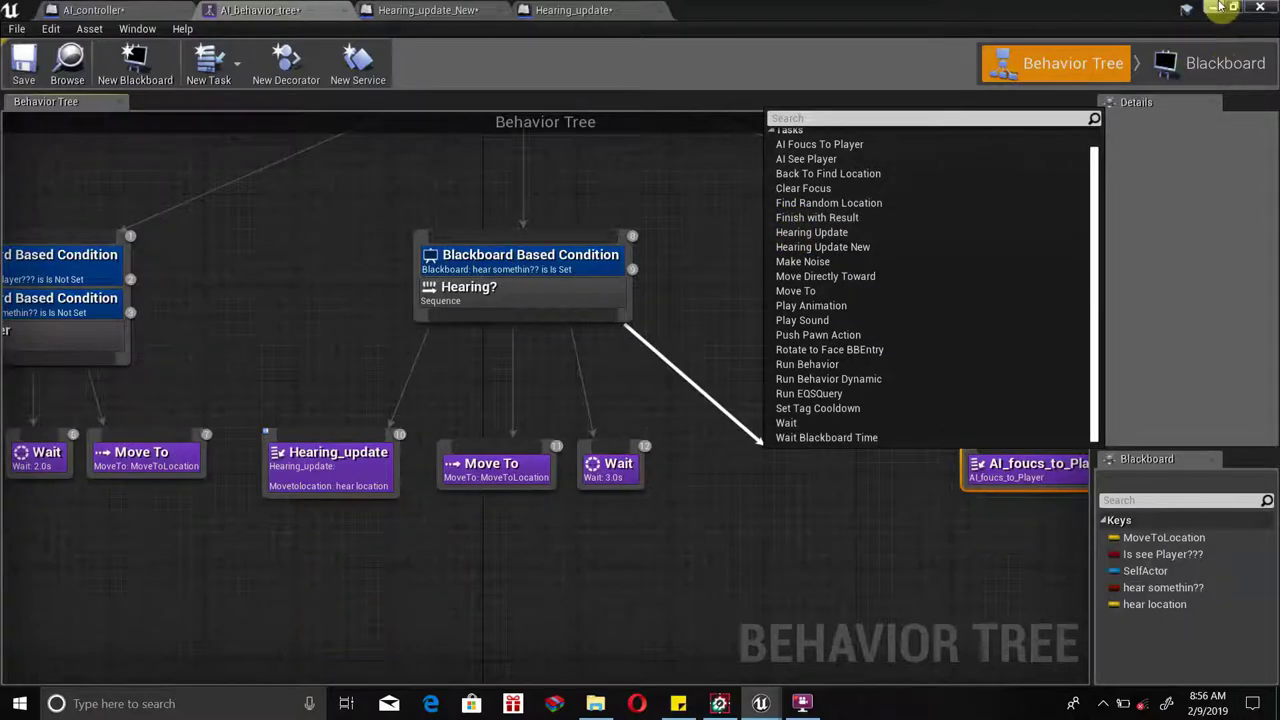
left_click(1218, 8)
double_click(285, 585)
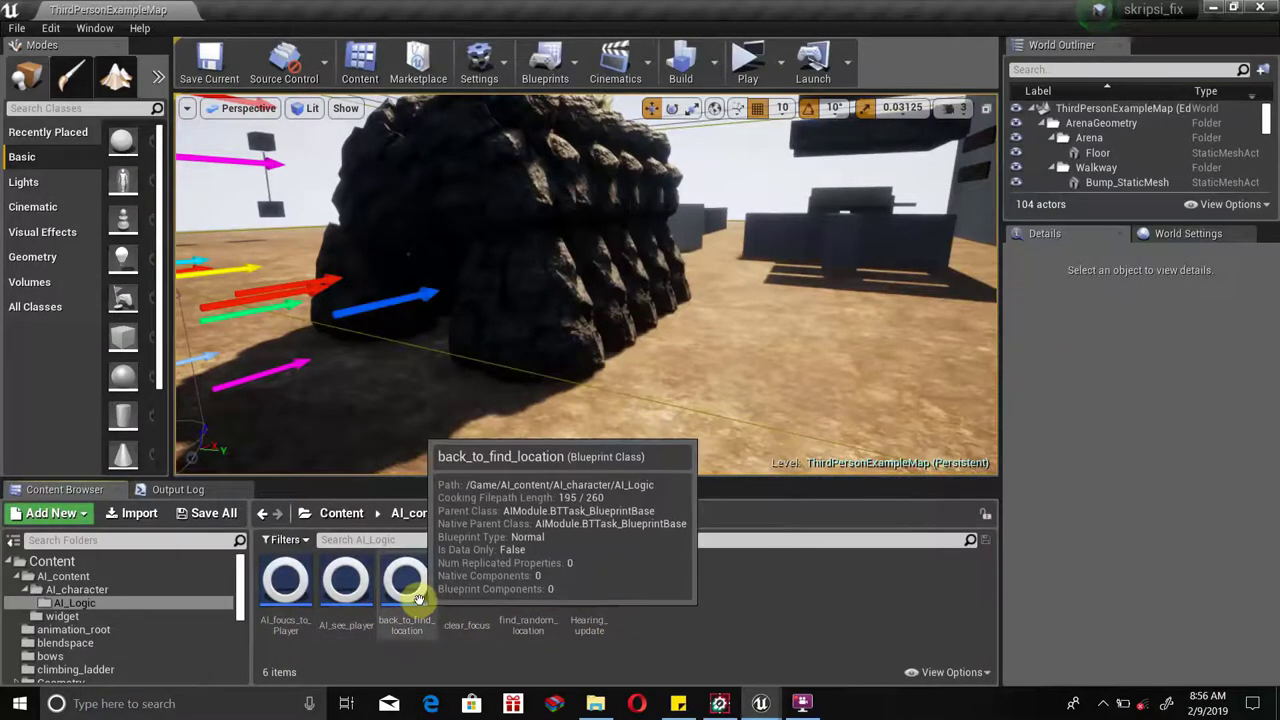
Open back_to_find_location and review its Event Receive Execute and Get Blackboard nodes.
double_click(405, 588)
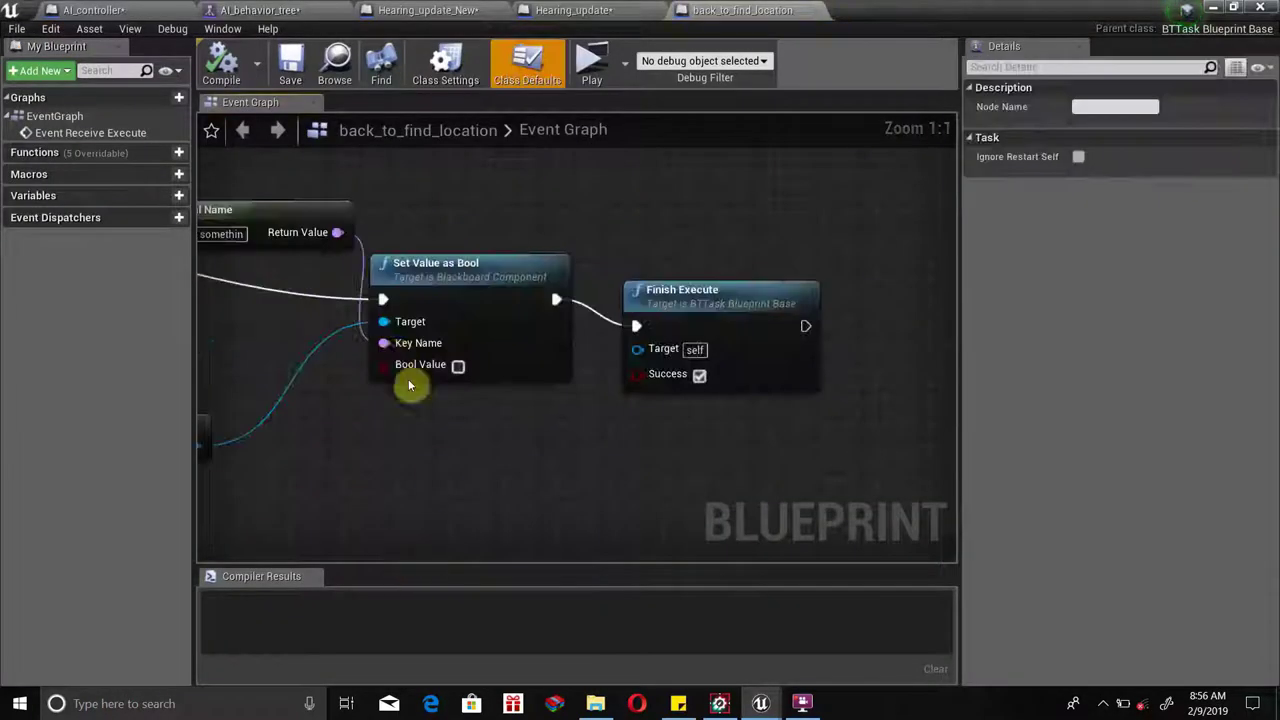
scroll(408, 385, "down", 3)
right_click_drag(329, 349, 763, 346)
scroll(763, 346, "up", 3)
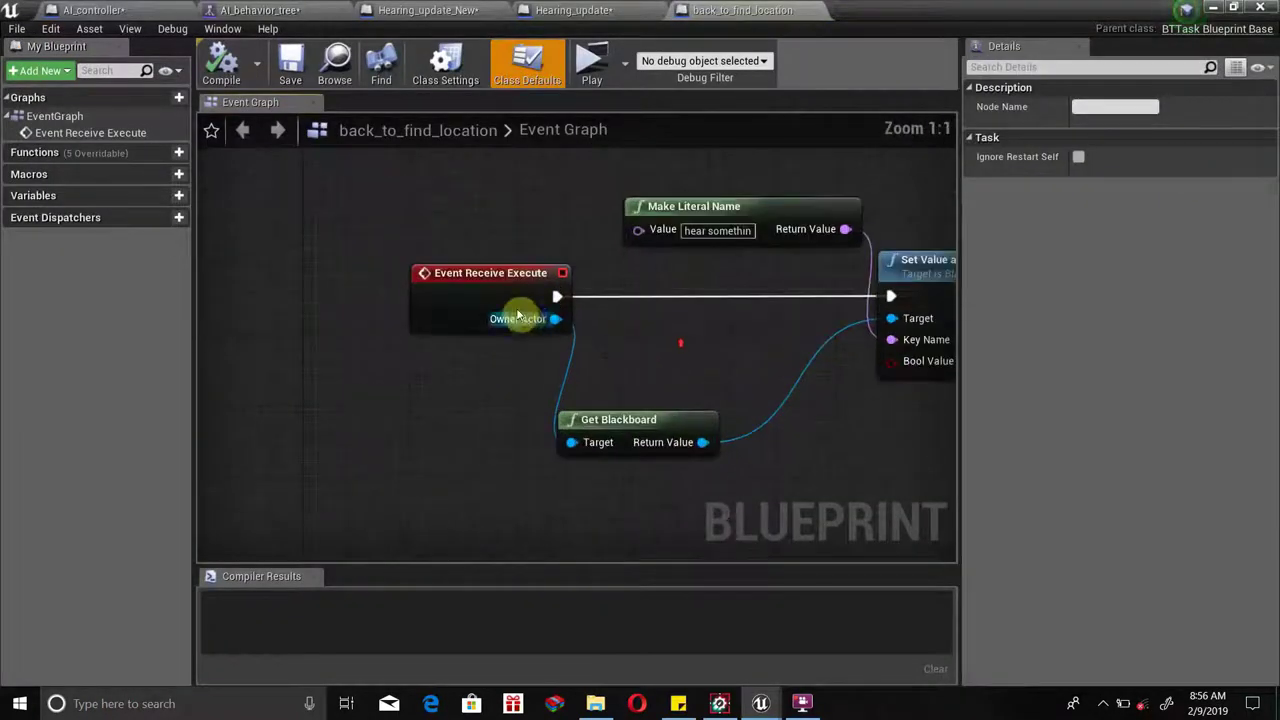
left_click(422, 278)
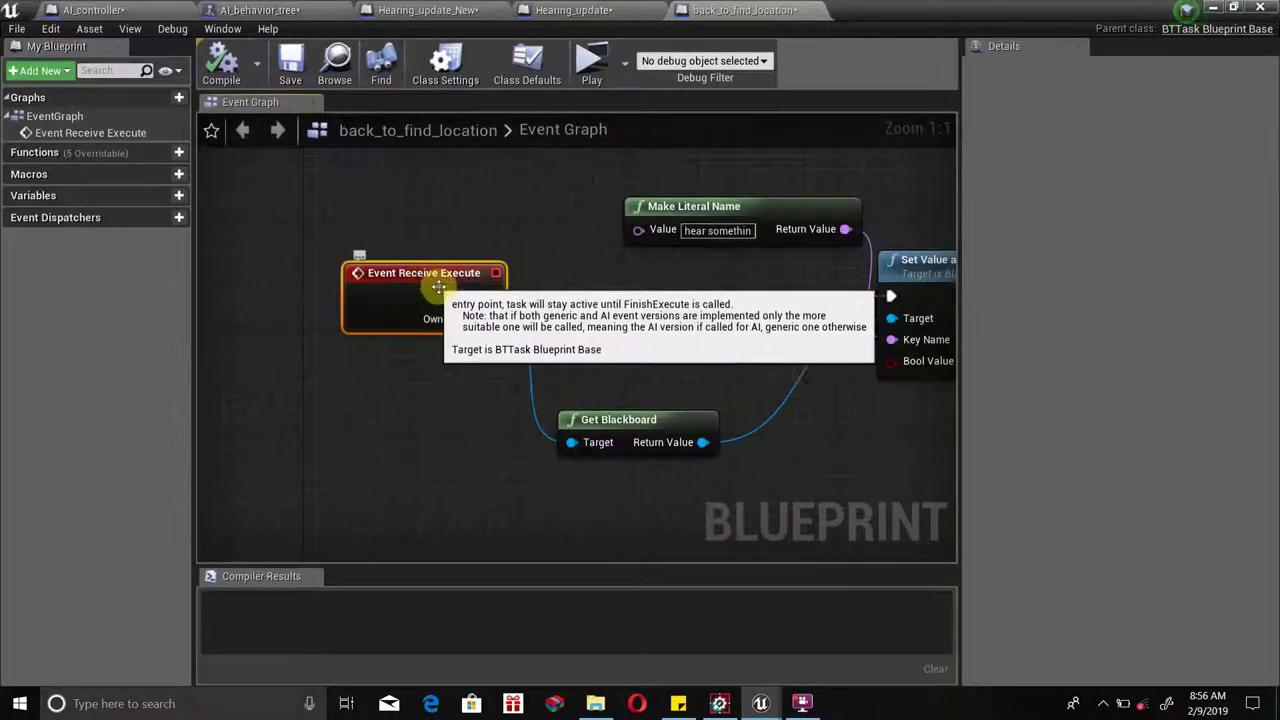
right_click_drag(654, 388, 458, 382)
left_click(443, 430)
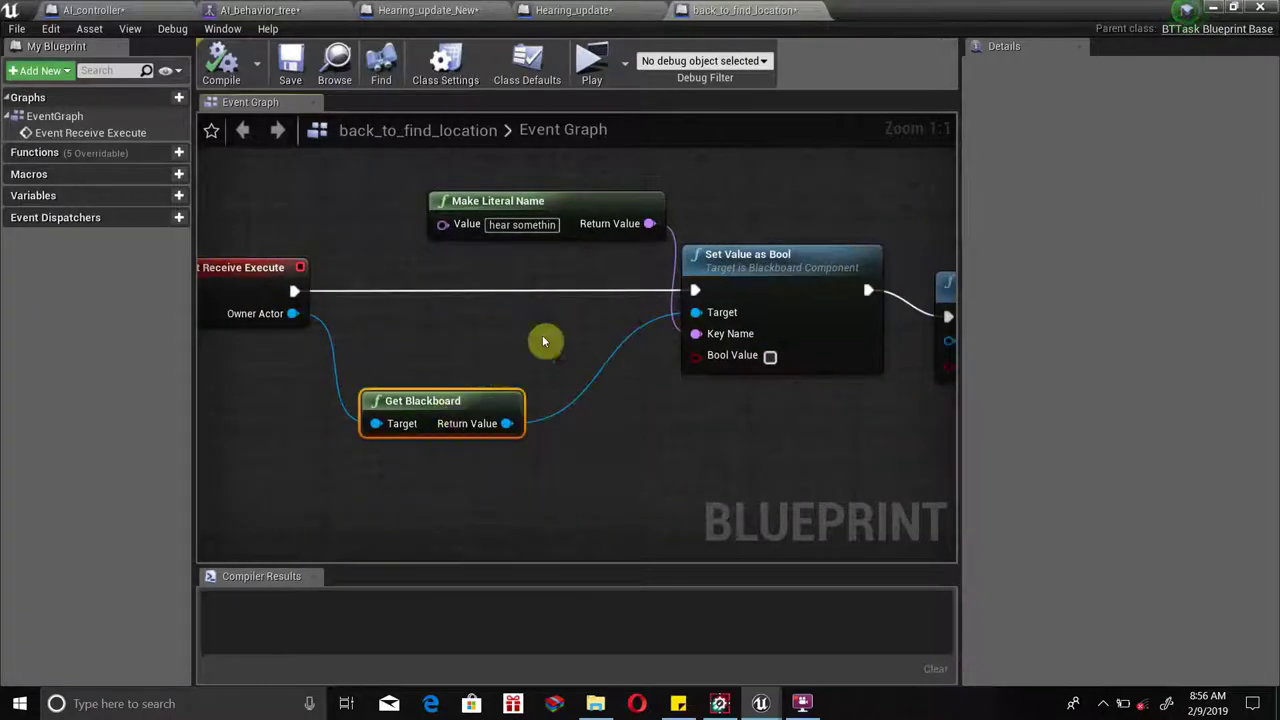
Shift Make Literal Name slightly left and review the Set Value as Bool and Finish Execute nodes.
right_click_drag(543, 340, 369, 383)
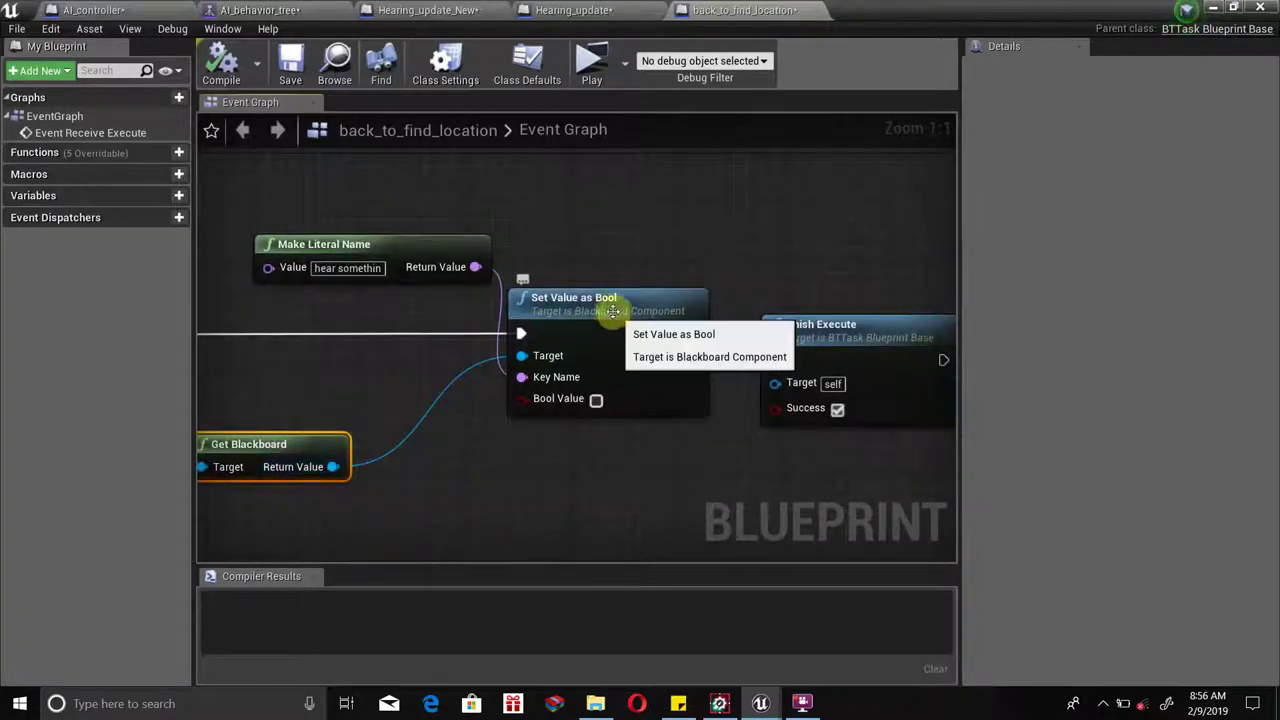
left_click_drag(322, 243, 295, 243)
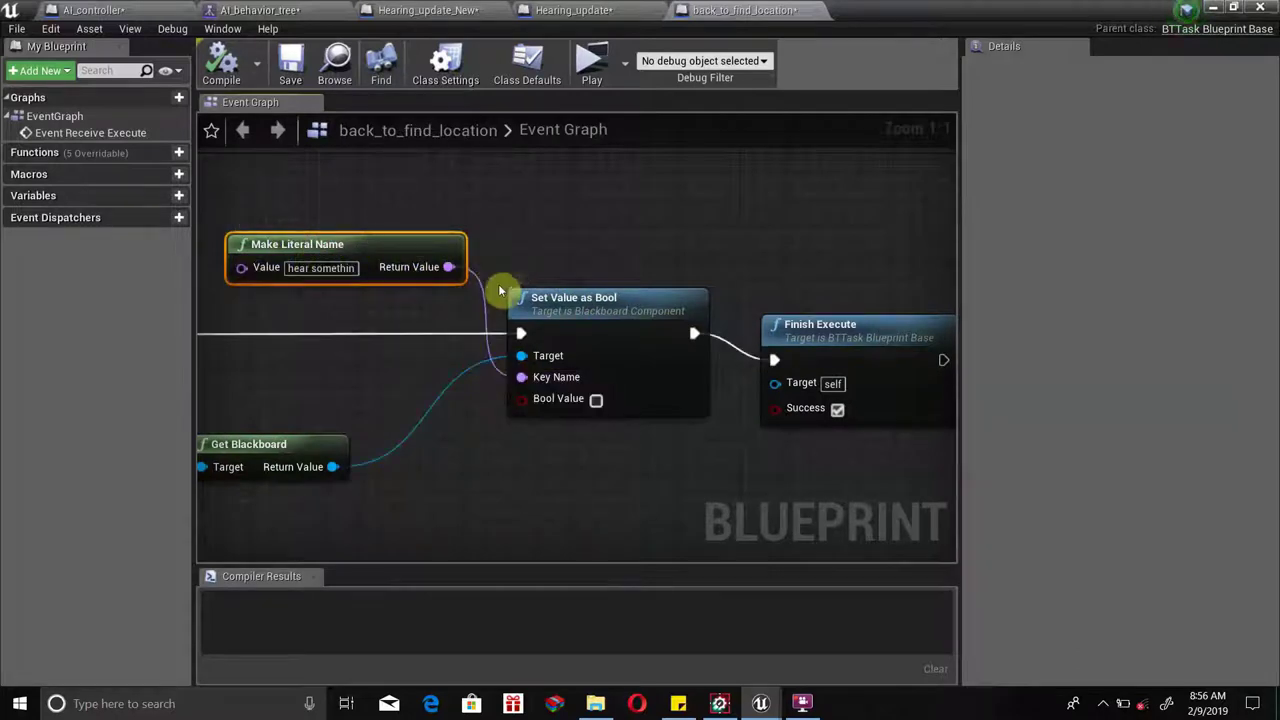
right_click_drag(378, 392, 669, 386)
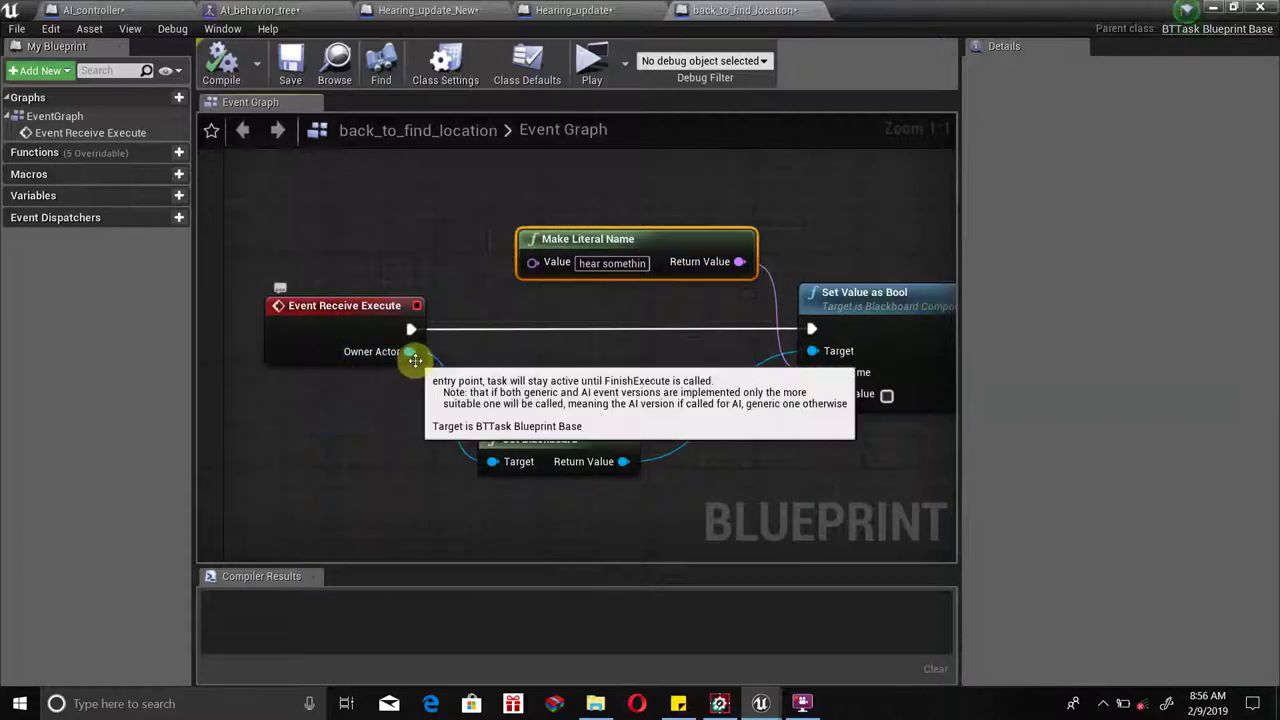
right_click_drag(500, 462, 408, 460)
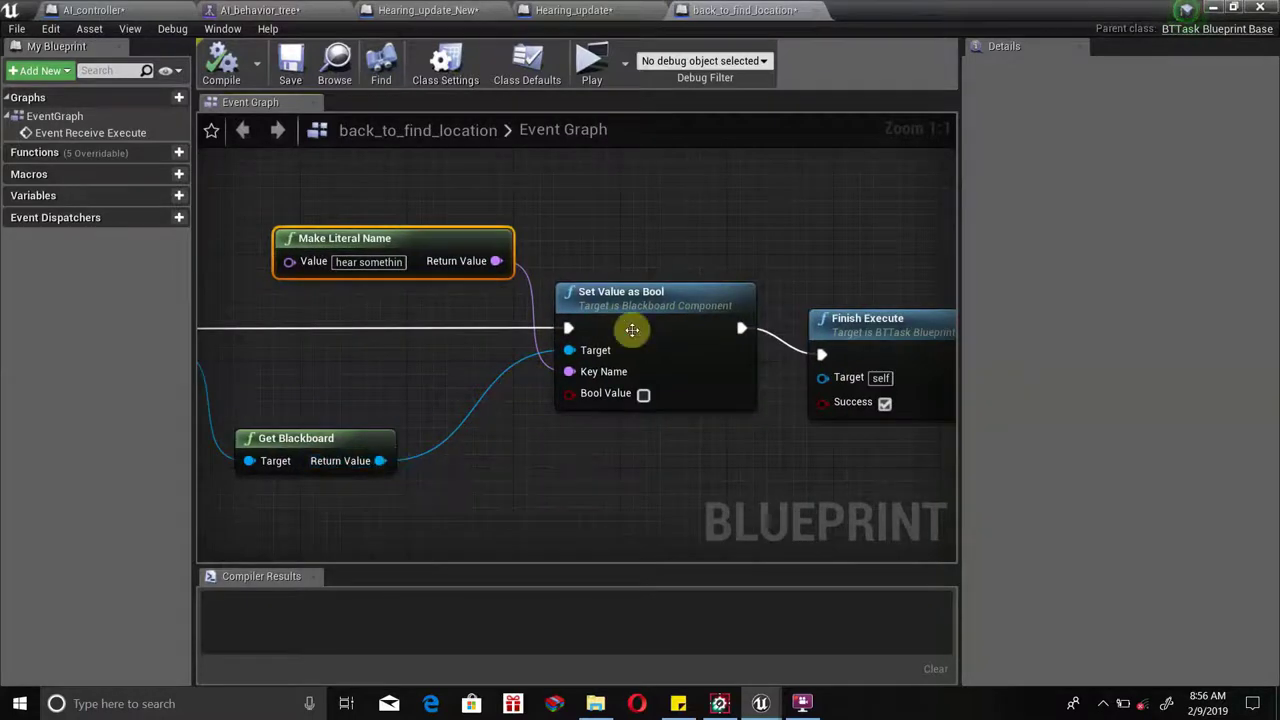
right_click_drag(516, 440, 312, 437)
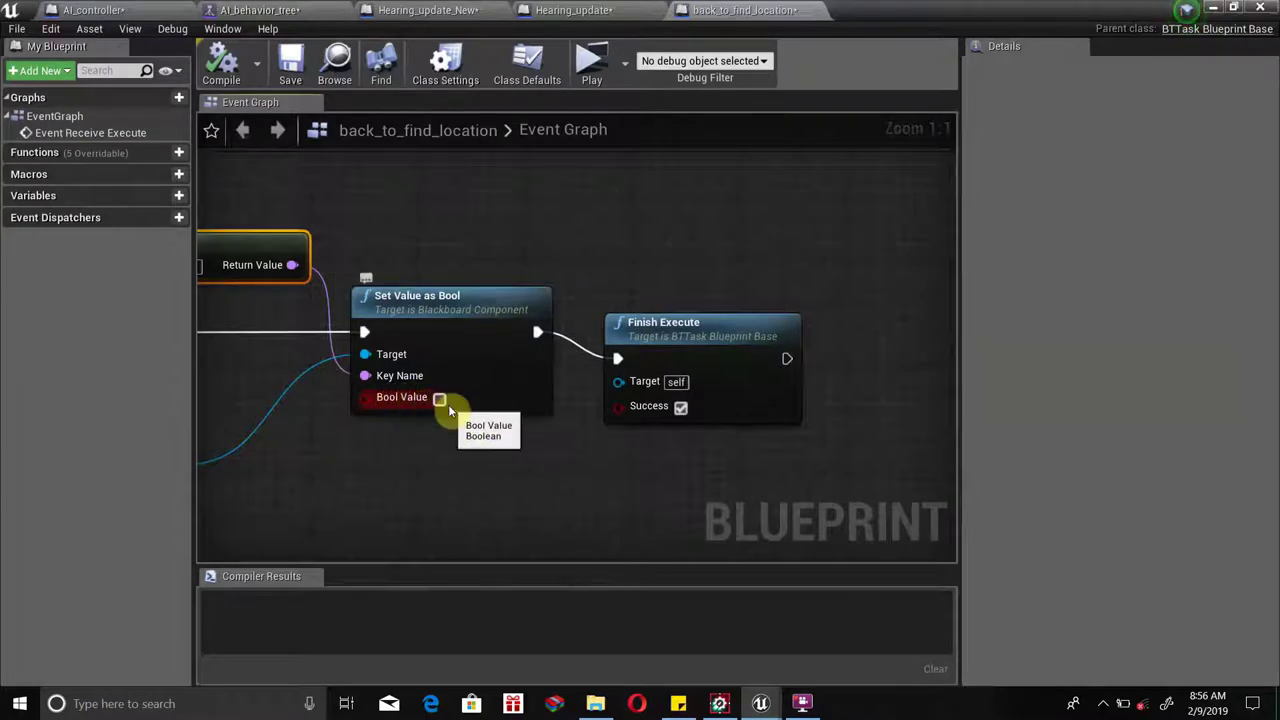
right_click_drag(423, 420, 471, 440)
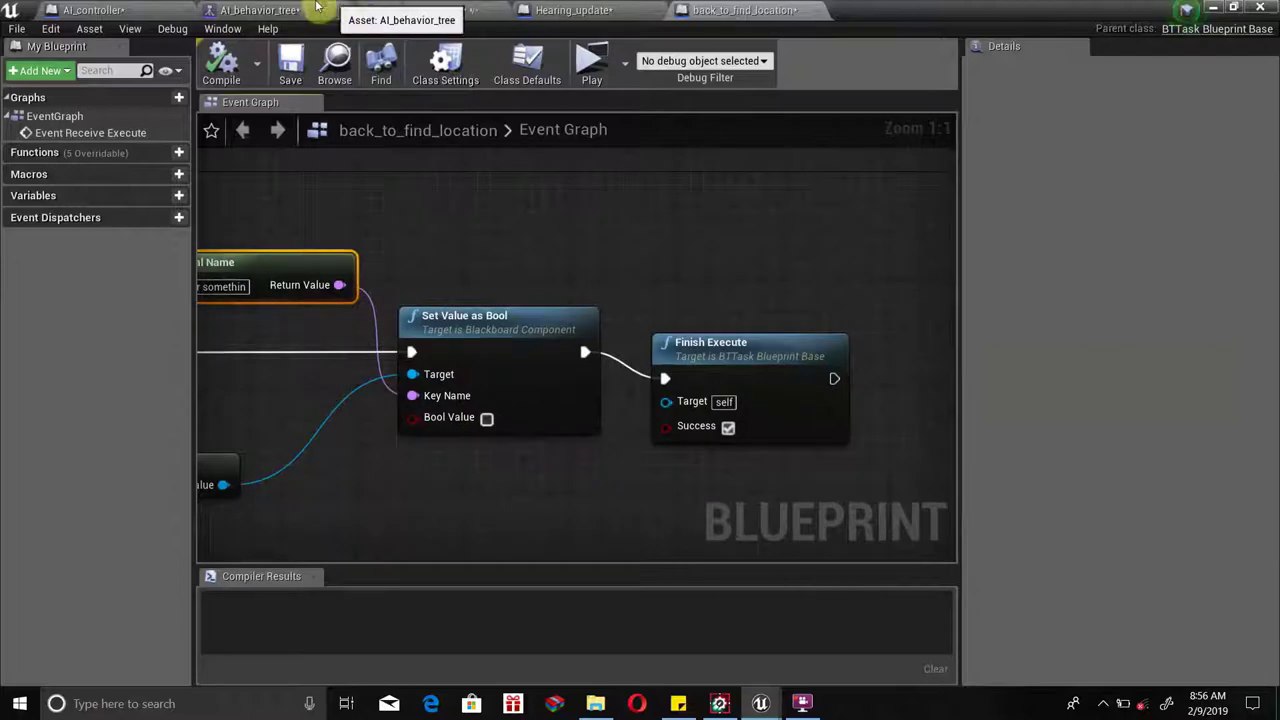
left_click(236, 9)
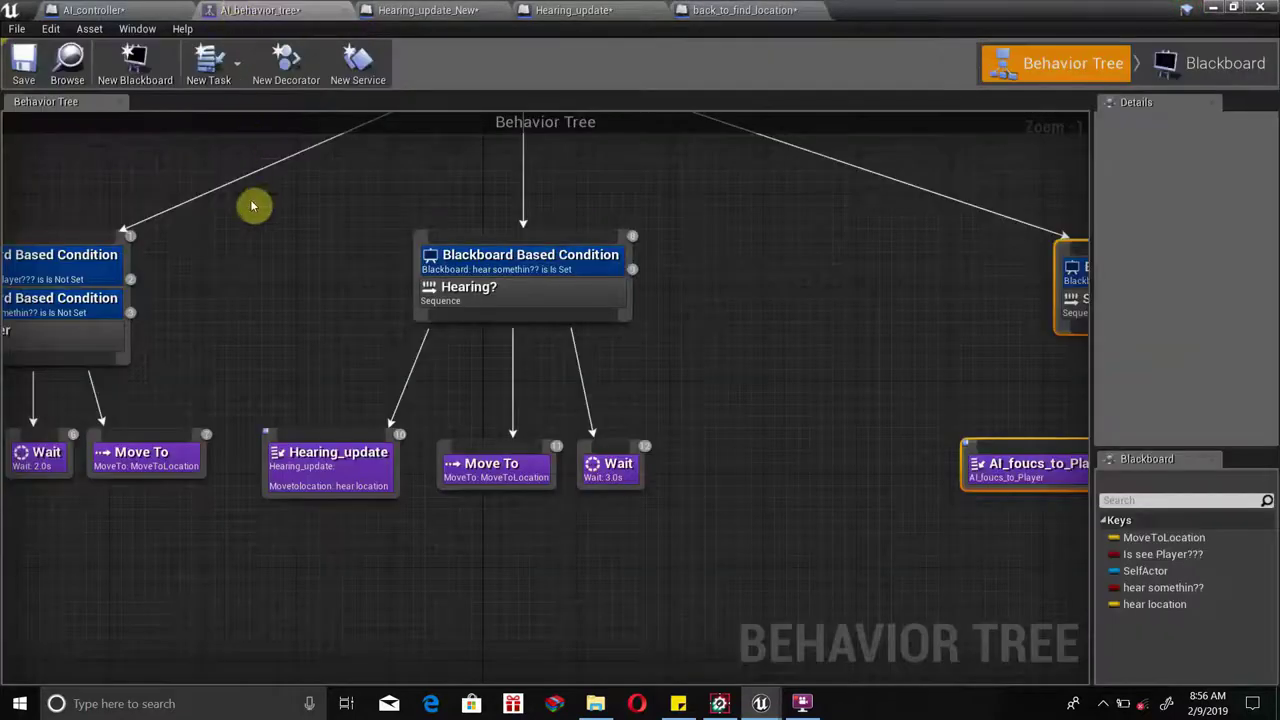
Line up Finish Execute with Set Value as Bool and reposition Make Literal Name in back_to_find_location.
left_click(115, 9)
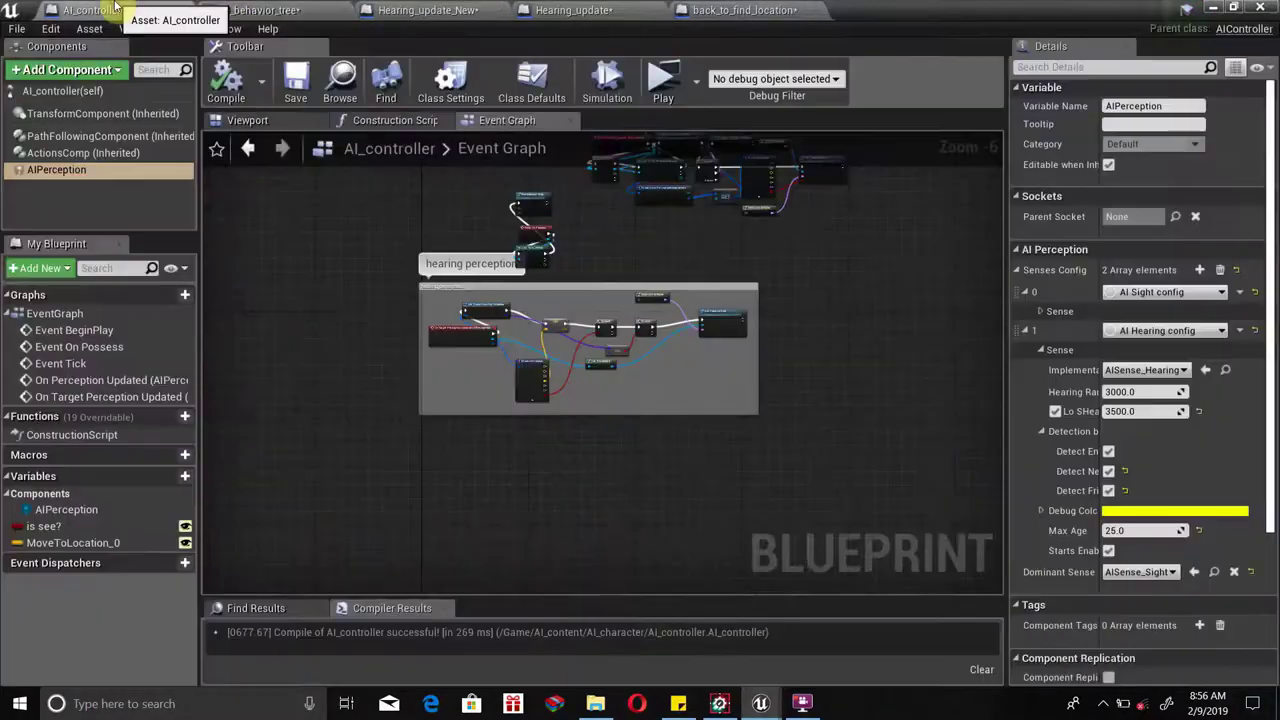
left_click(738, 10)
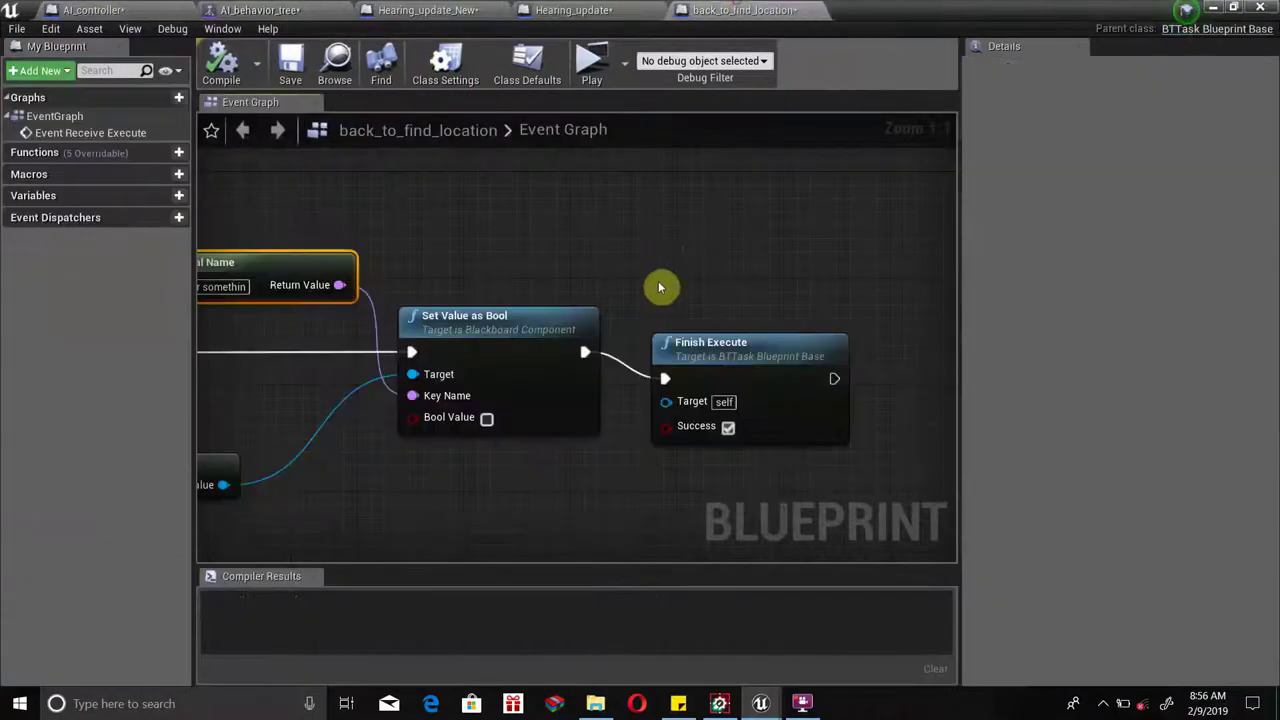
left_click_drag(617, 340, 657, 323)
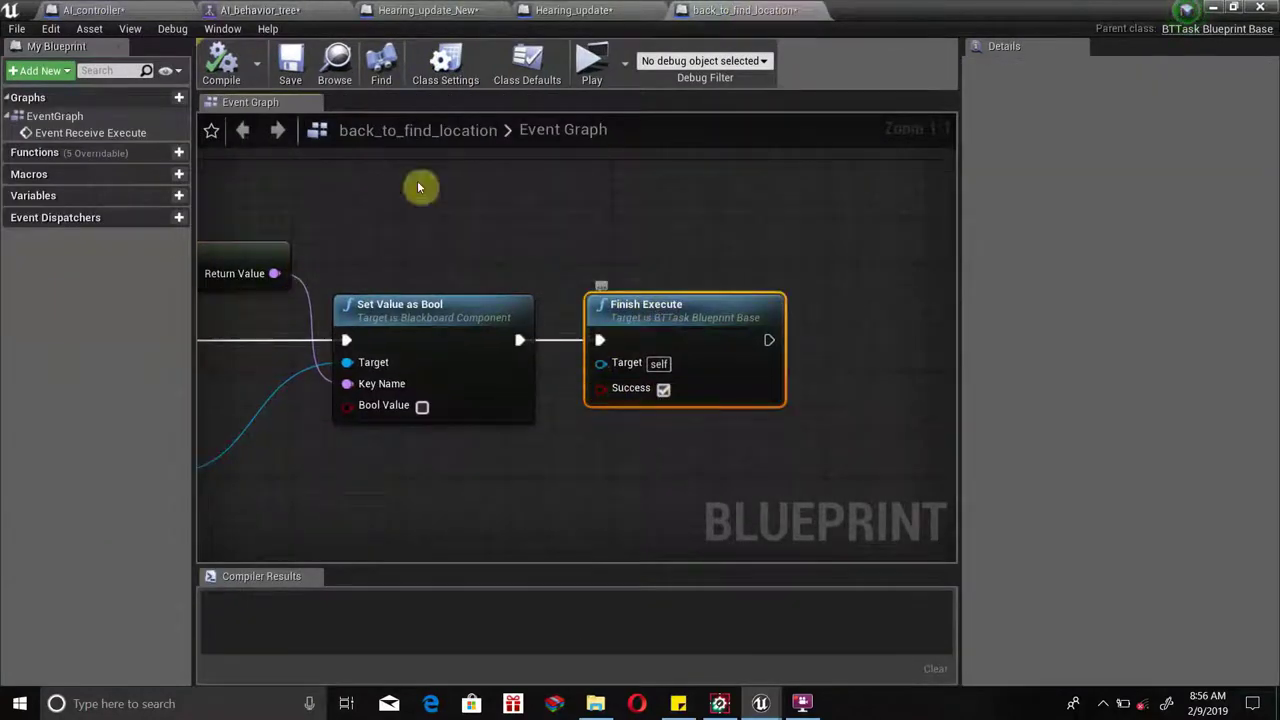
left_click(1222, 8)
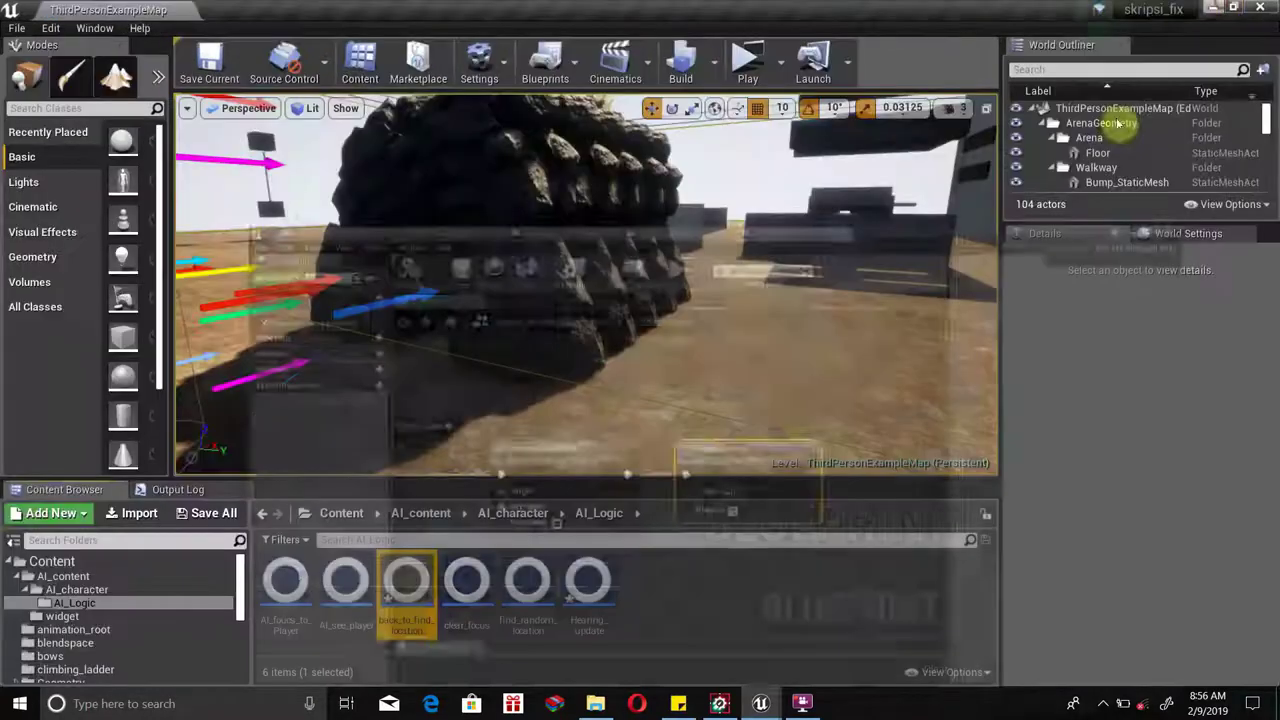
mouse_move(760, 705)
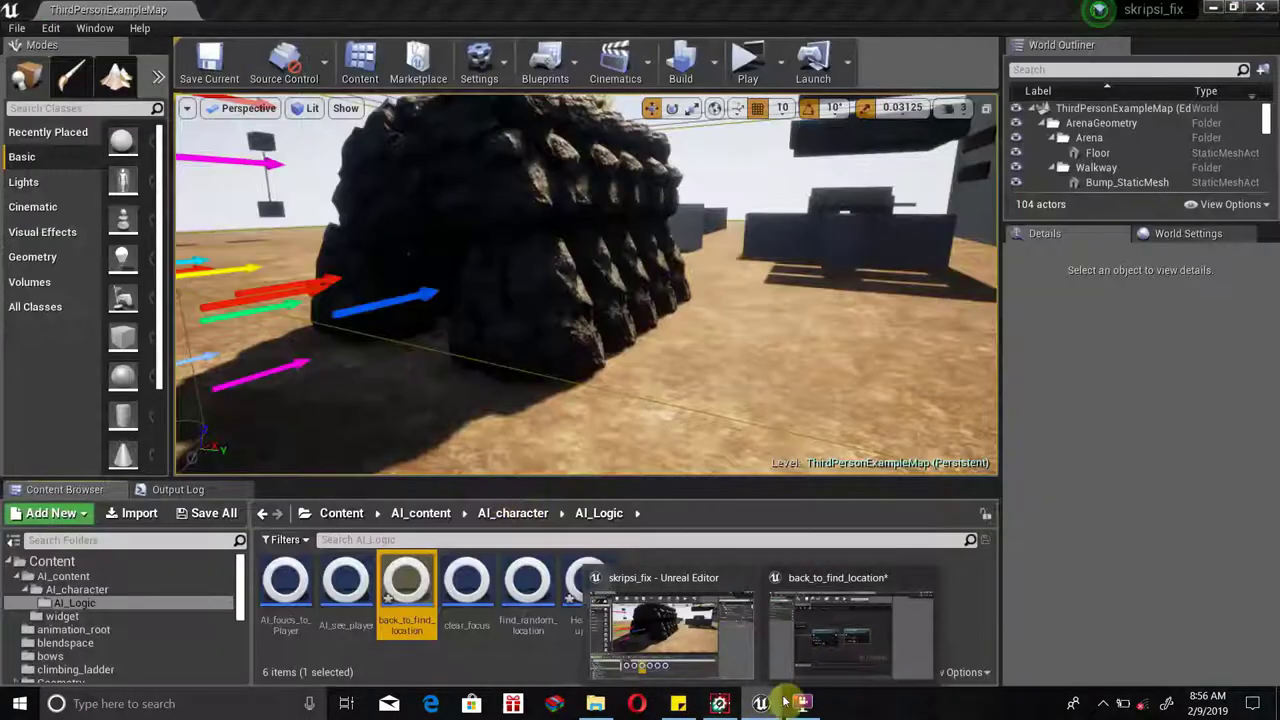
left_click(823, 640)
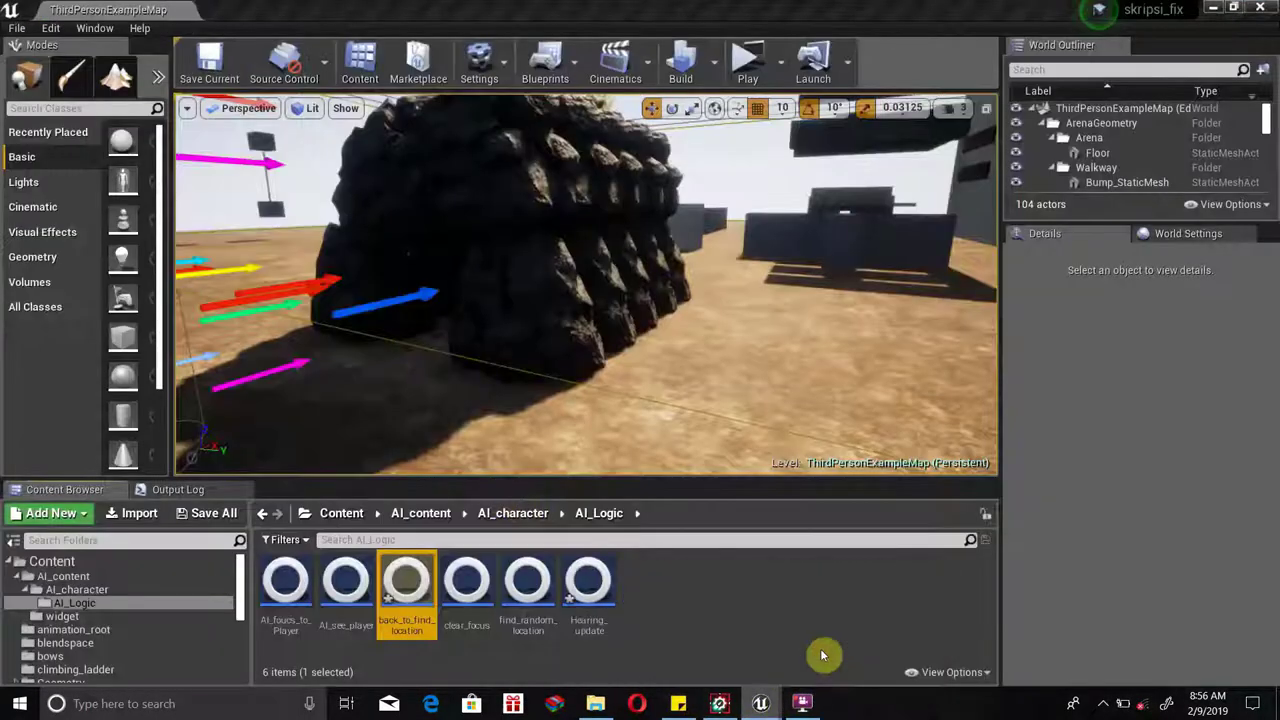
right_click_drag(517, 437, 829, 343)
left_click(308, 308)
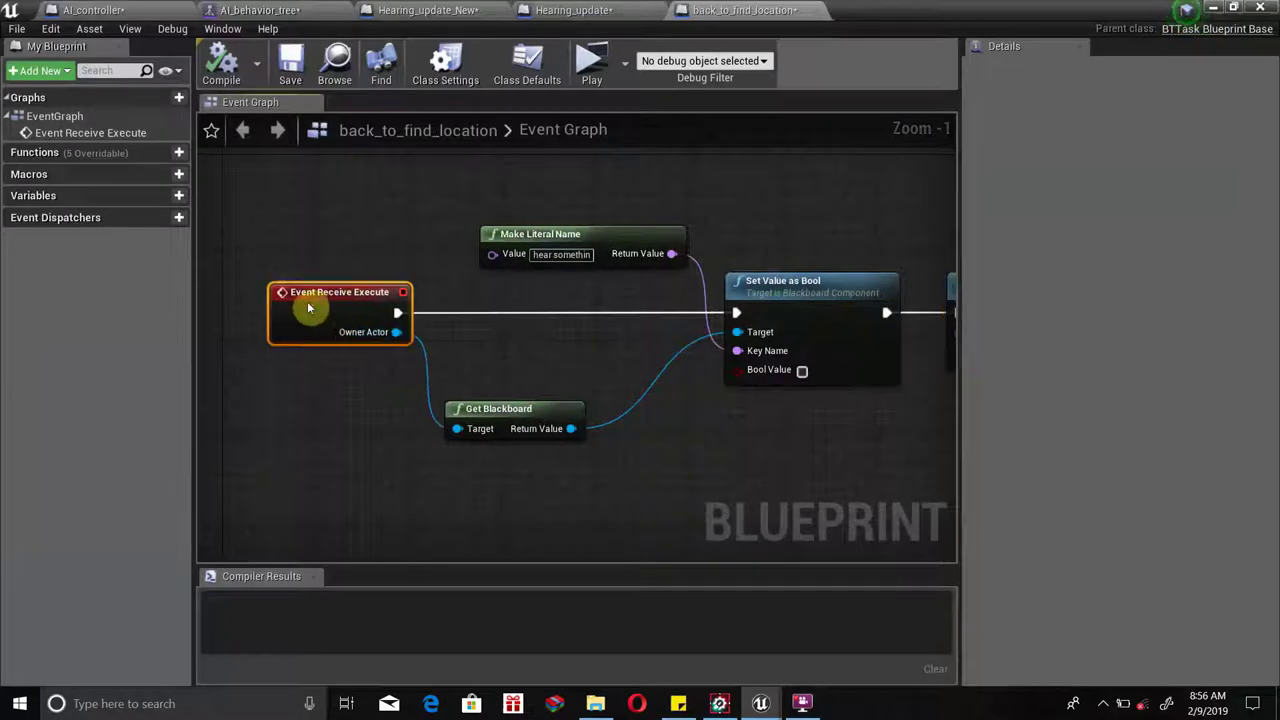
right_click_drag(543, 434, 414, 449)
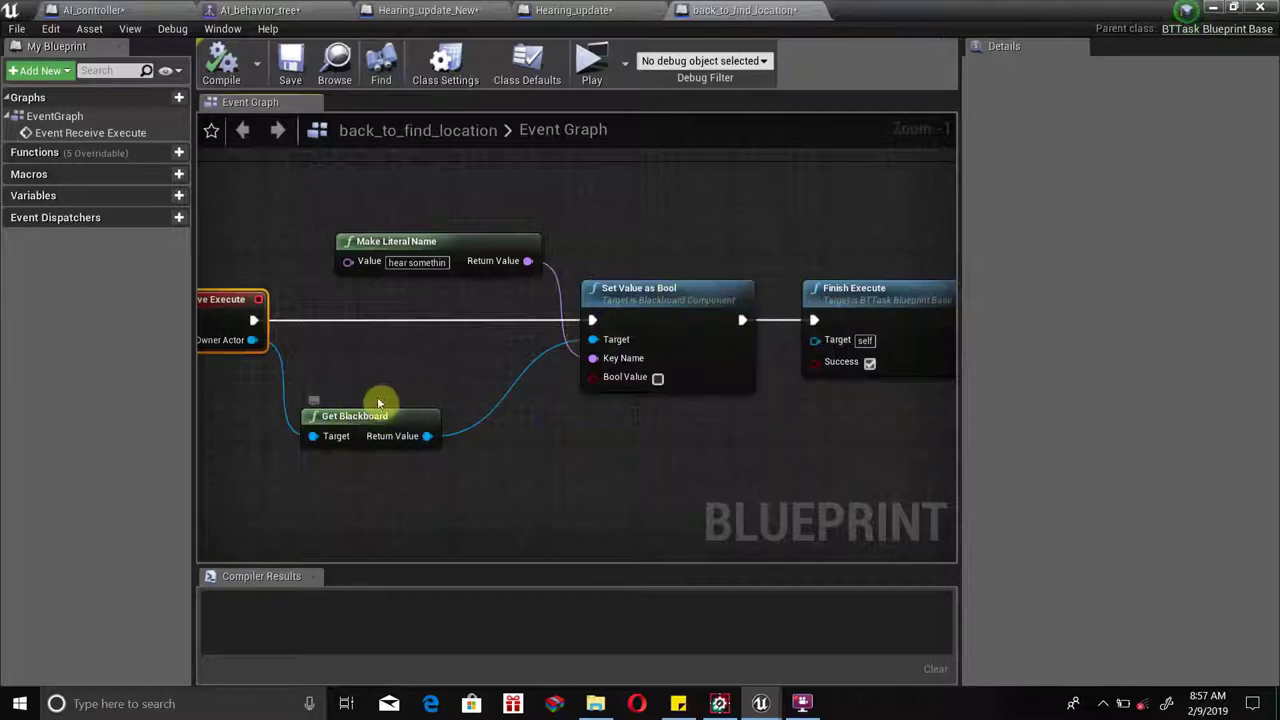
left_click_drag(380, 241, 356, 229)
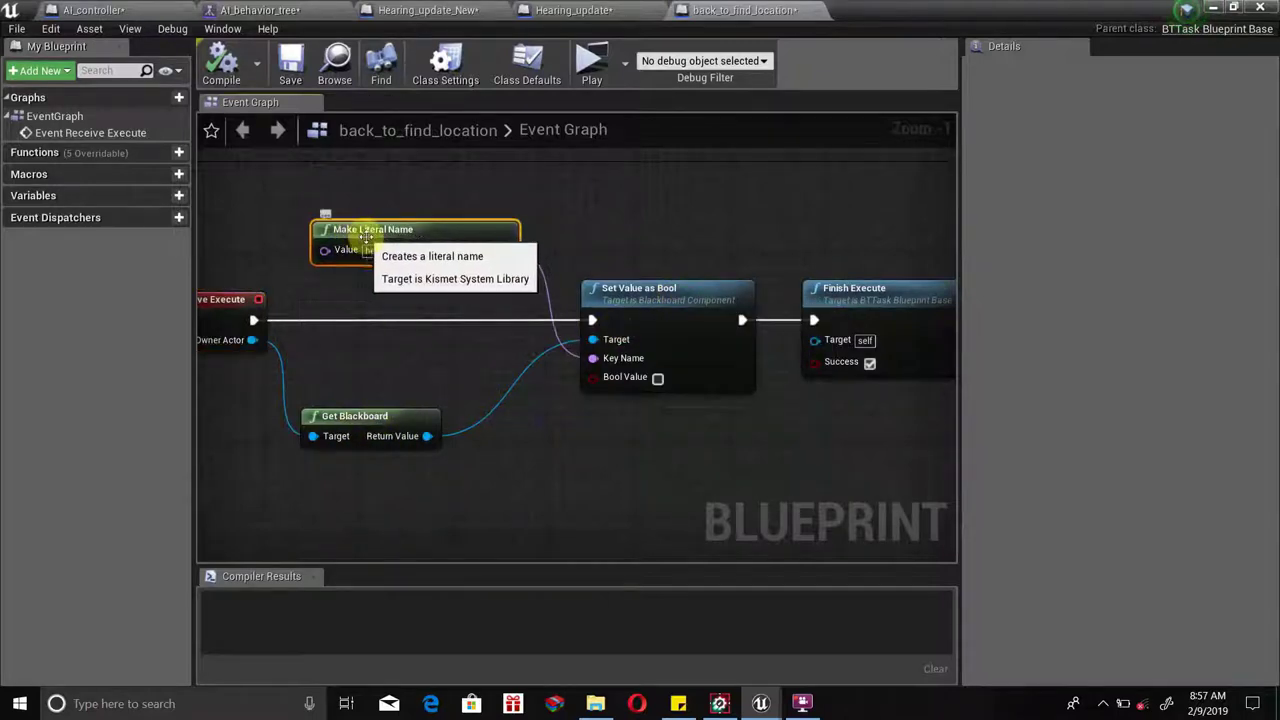
scroll(399, 256, "up", 1)
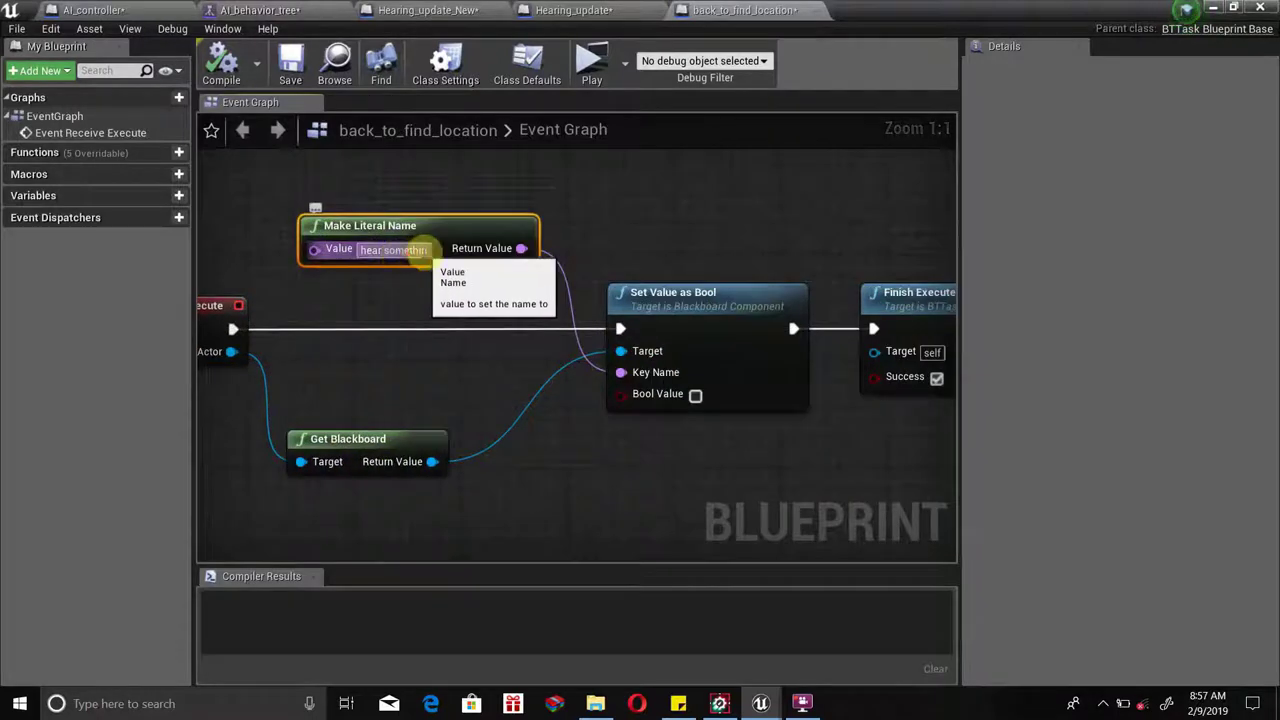
Check the behavior tree's blackboard keys, AI_controller, and the Hearing_update blueprints.
left_click(290, 8)
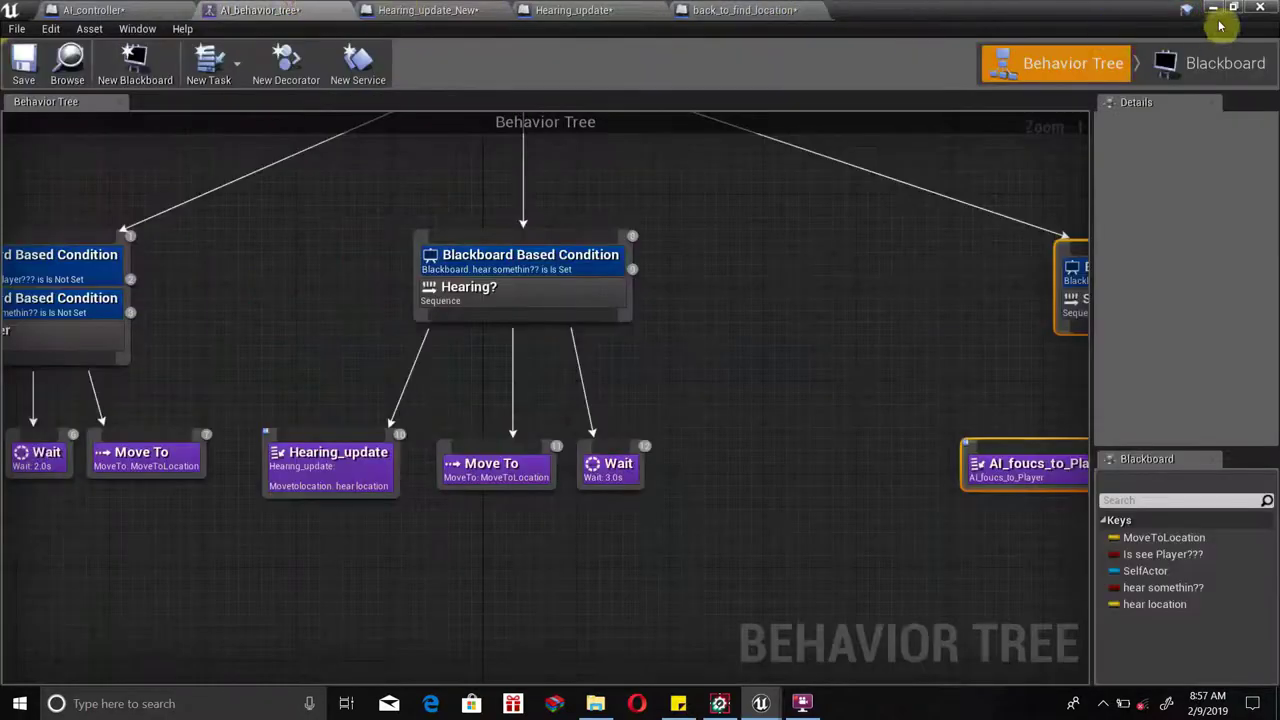
left_click(1226, 63)
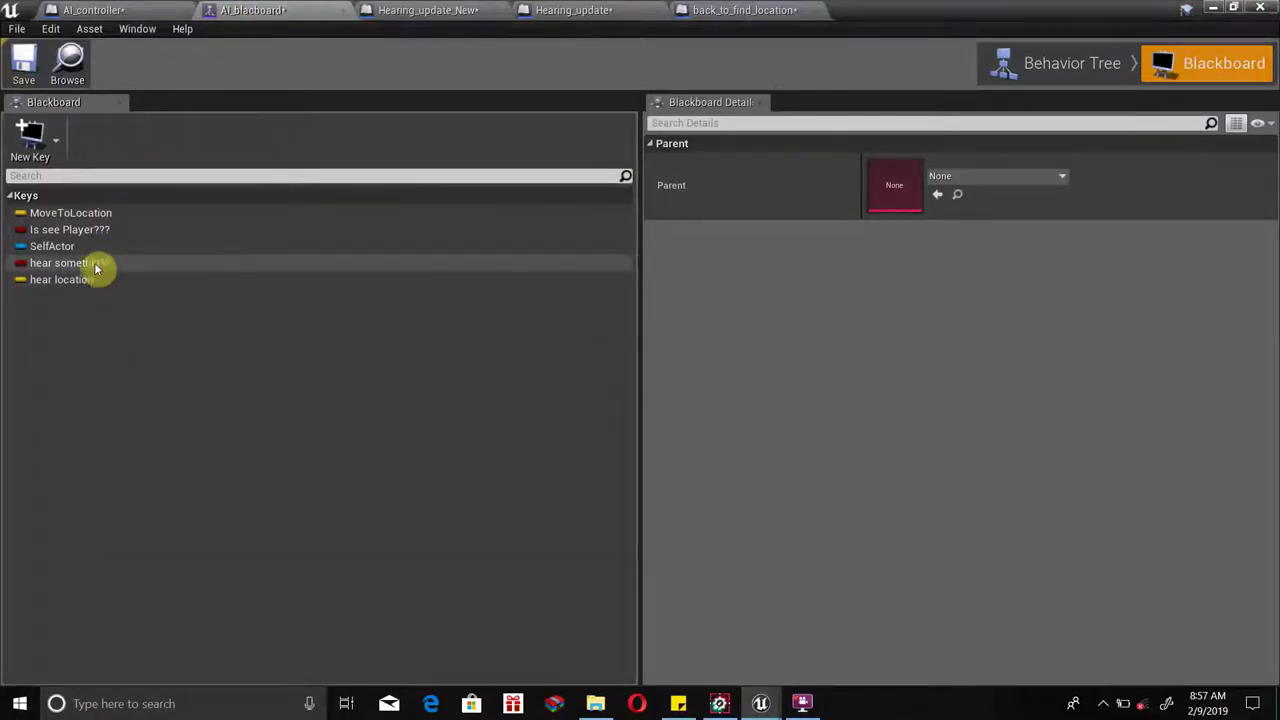
left_click(117, 10)
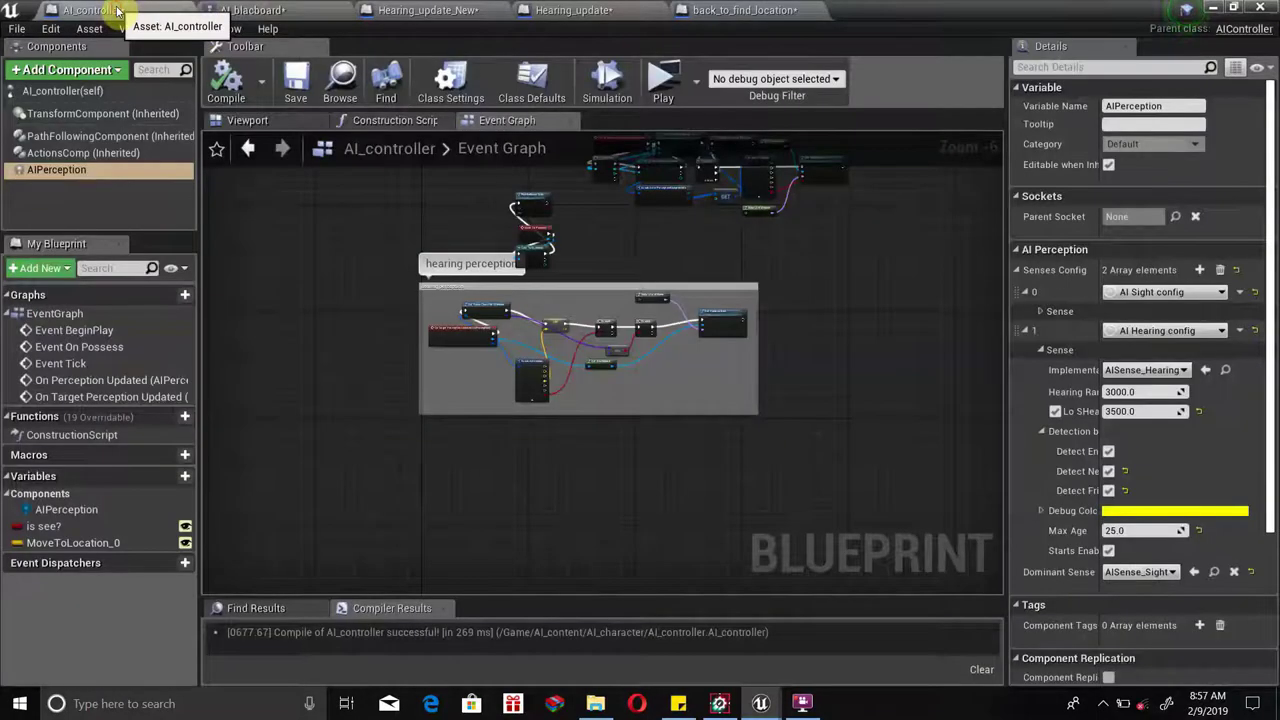
left_click(420, 10)
left_click(550, 10)
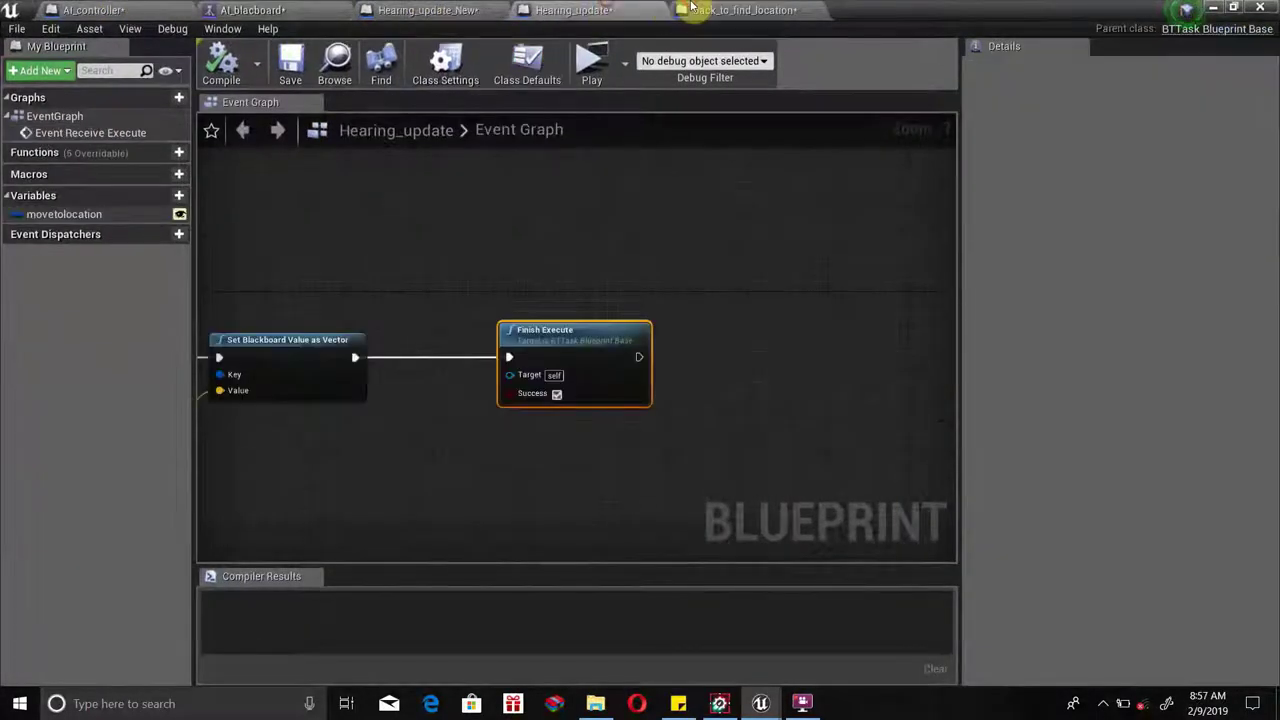
left_click(686, 10)
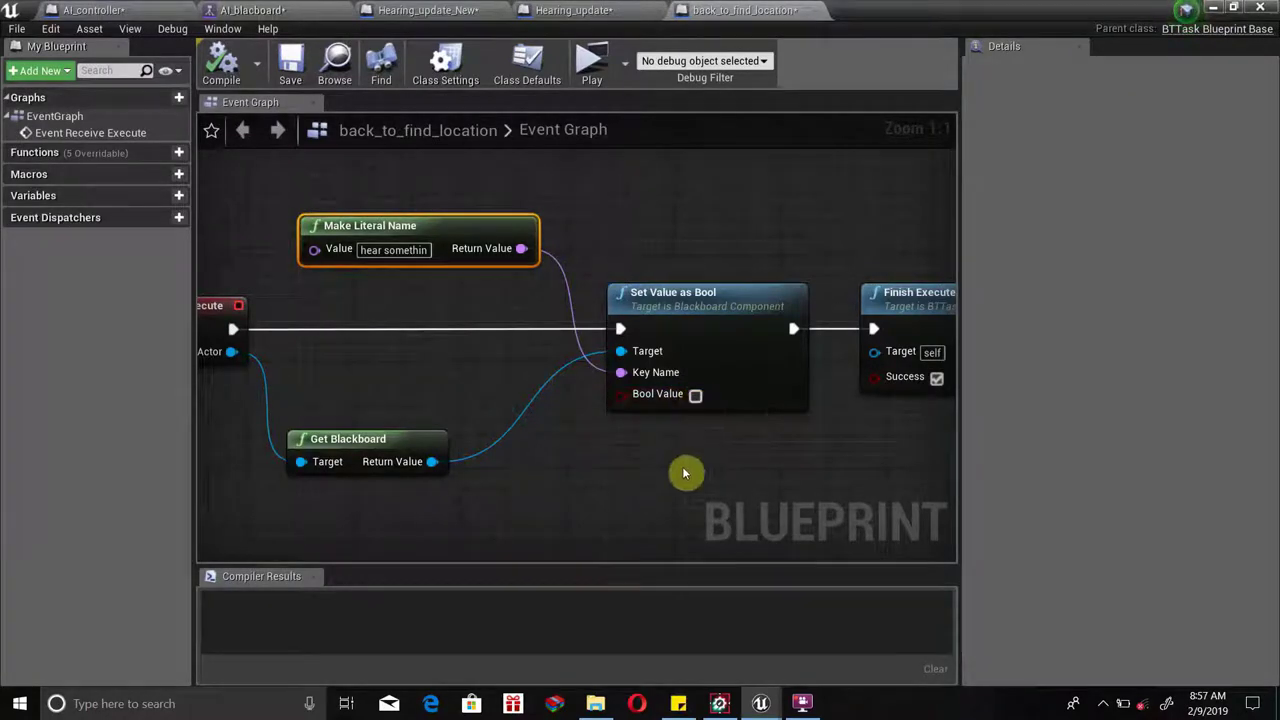
Recenter the back_to_find_location graph, review the other tabs, and minimize the editor.
right_click_drag(691, 344, 611, 350)
scroll(654, 357, "down", 1)
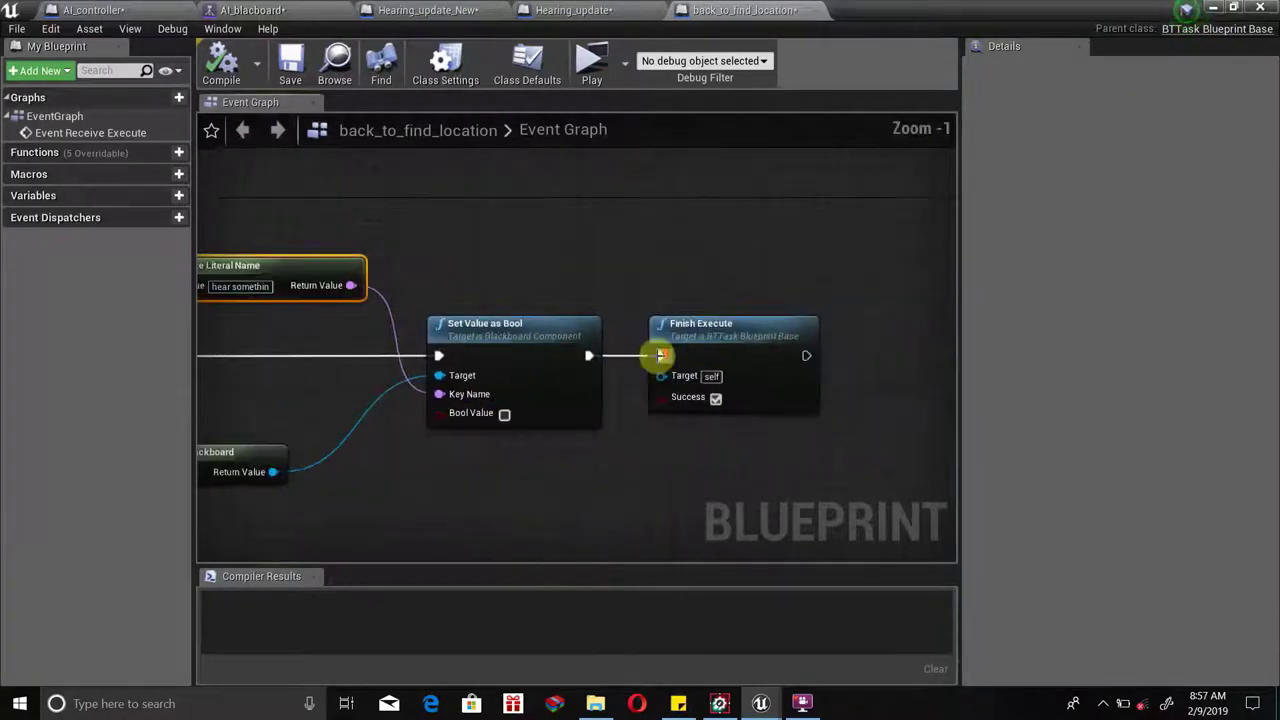
left_click(586, 12)
left_click(473, 10)
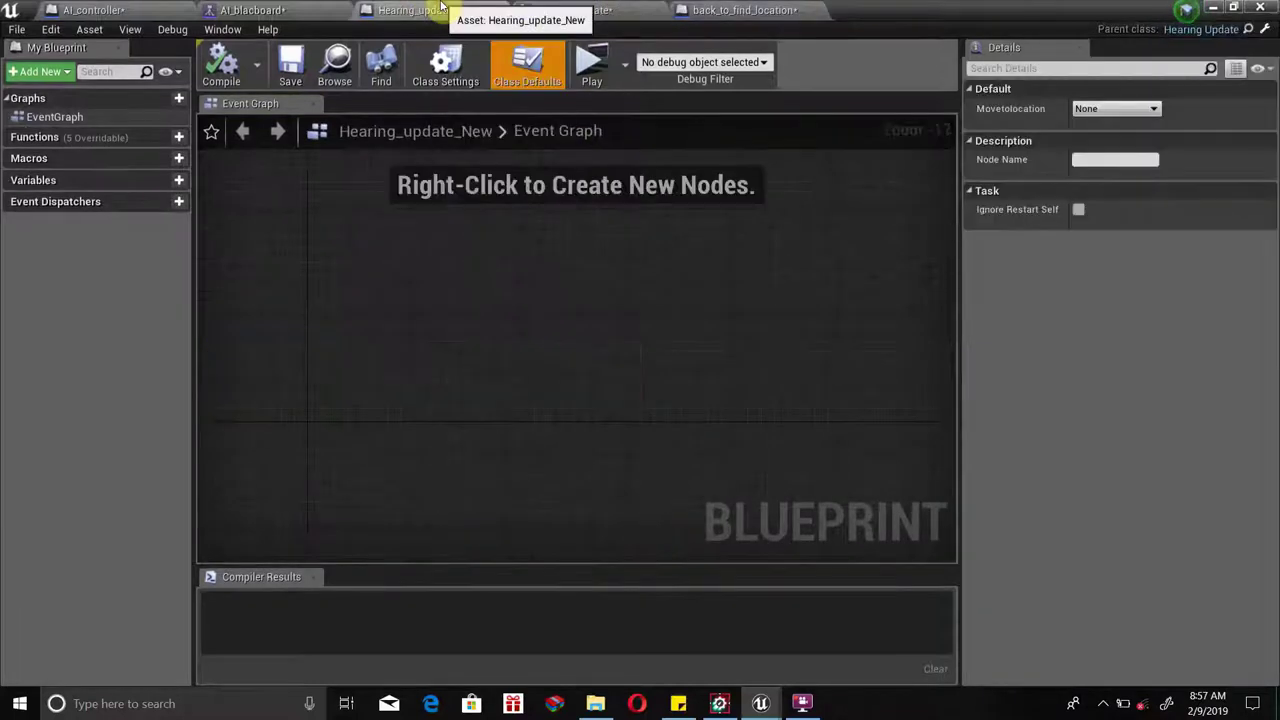
left_click(743, 10)
left_click(304, 10)
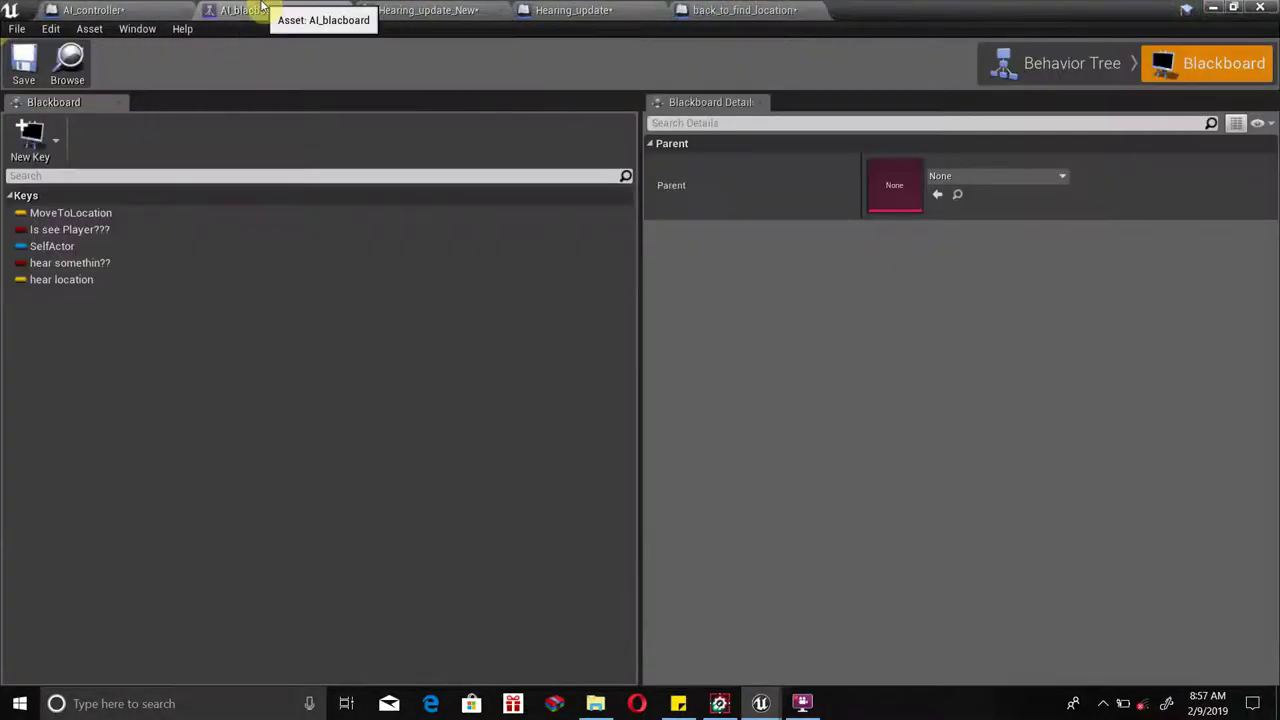
left_click(1210, 10)
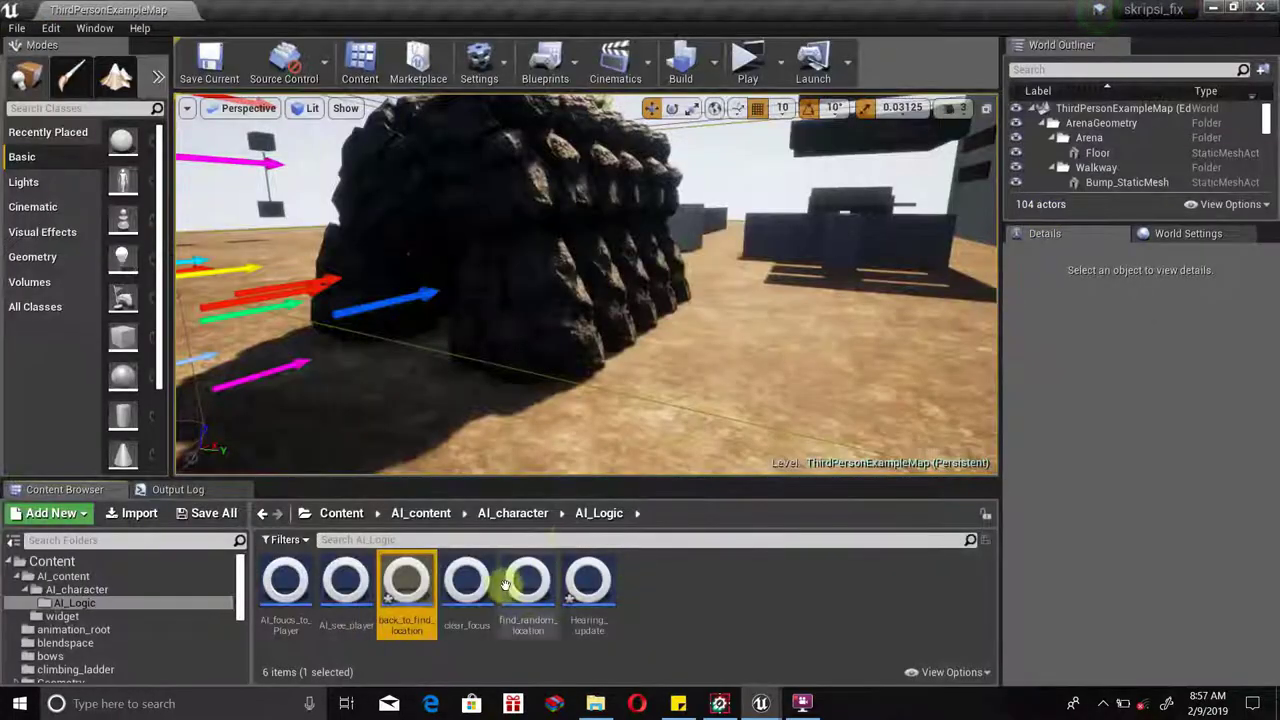
In AI_behavior_tree, add a Back To Find Location task after the Hearing? sequence's 3.0s Wait, then save.
left_click(513, 513)
double_click(406, 582)
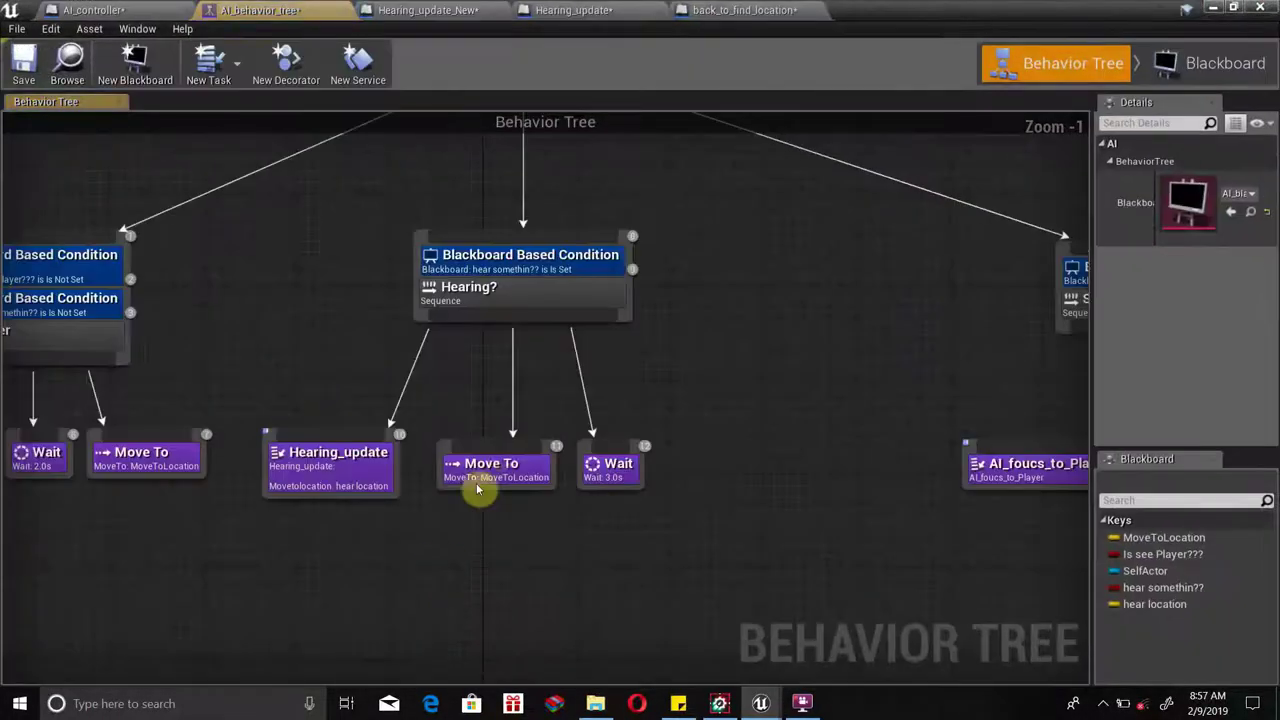
left_click_drag(591, 322, 713, 426)
left_click(721, 128)
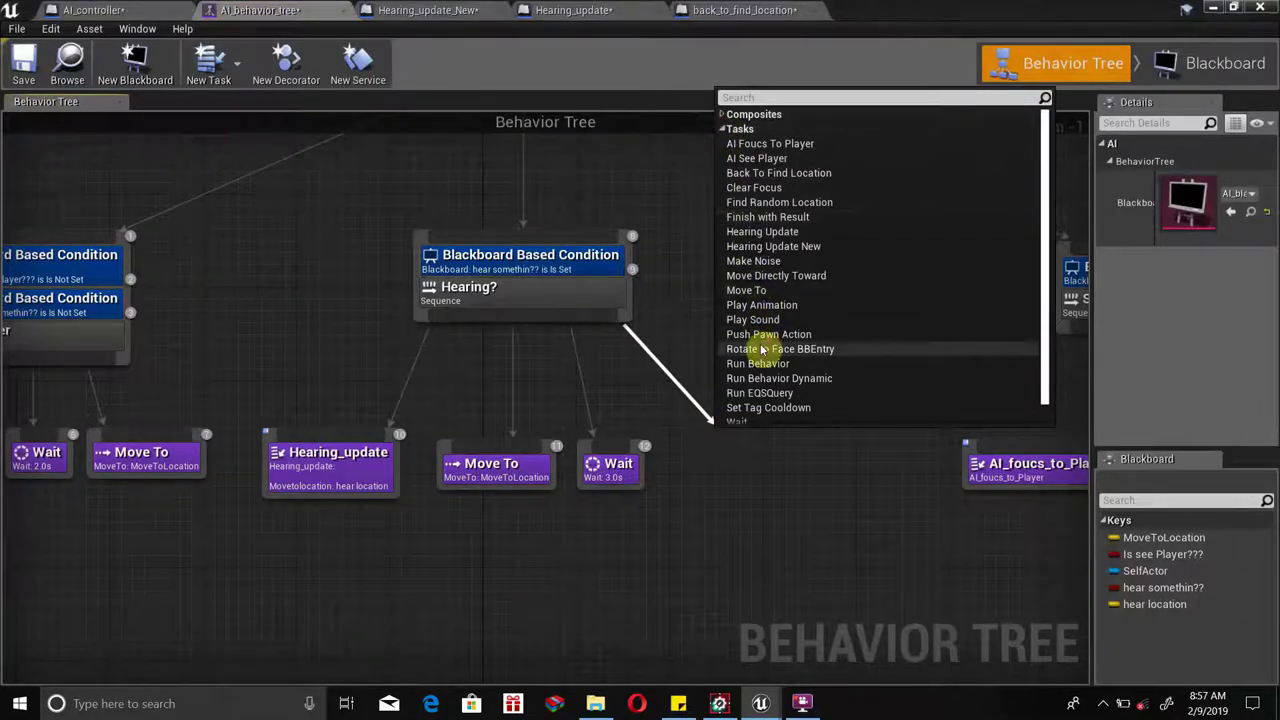
scroll(761, 349, "down", 1)
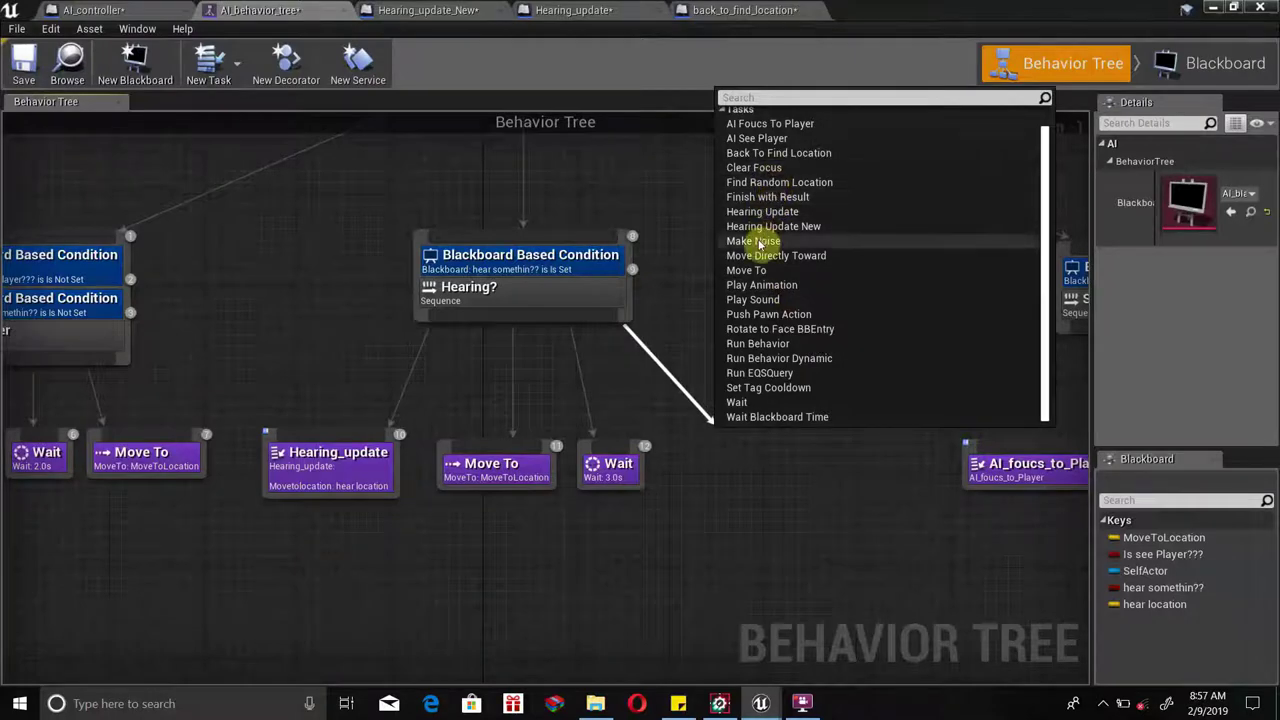
left_click(768, 153)
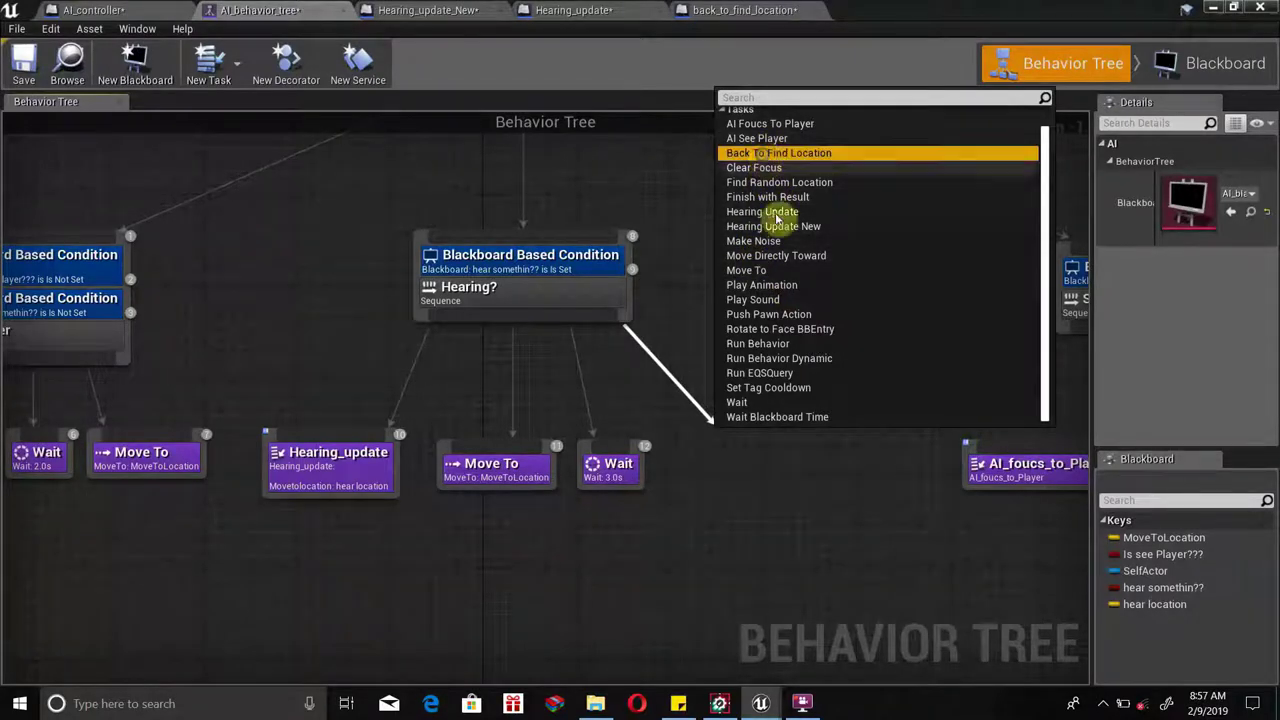
left_click(768, 153)
left_click_drag(784, 463, 760, 470)
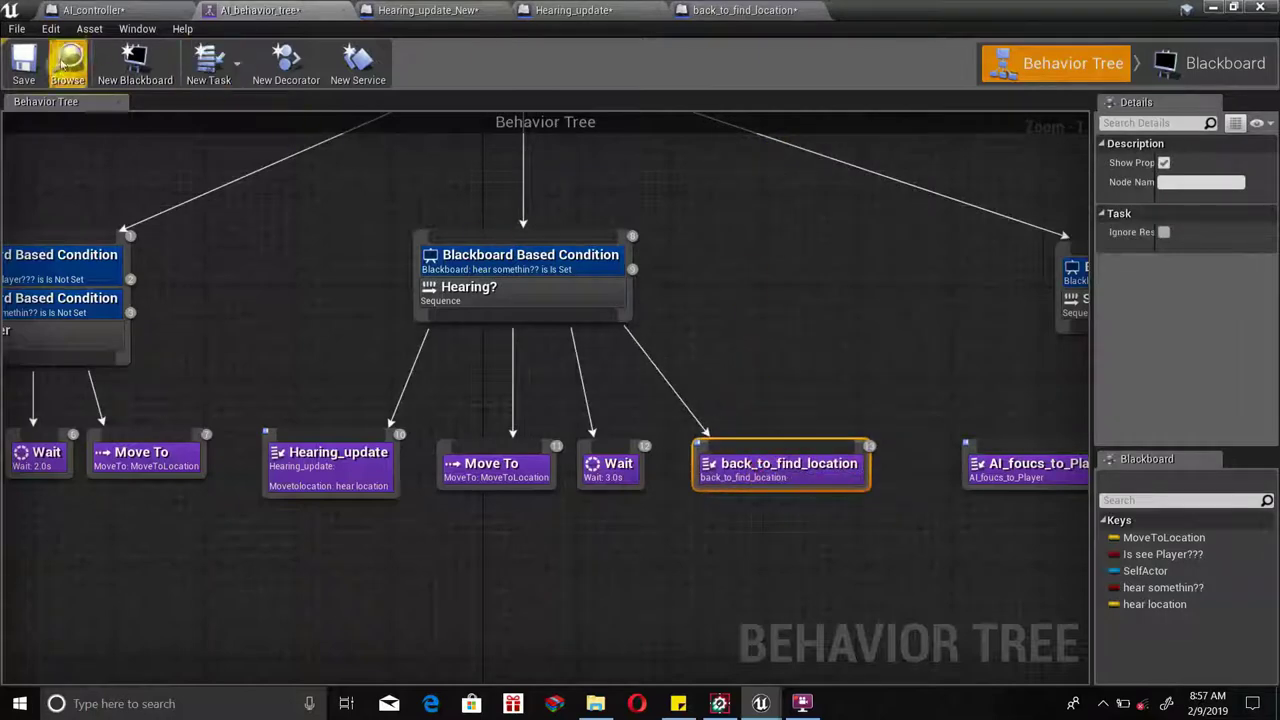
left_click(25, 66)
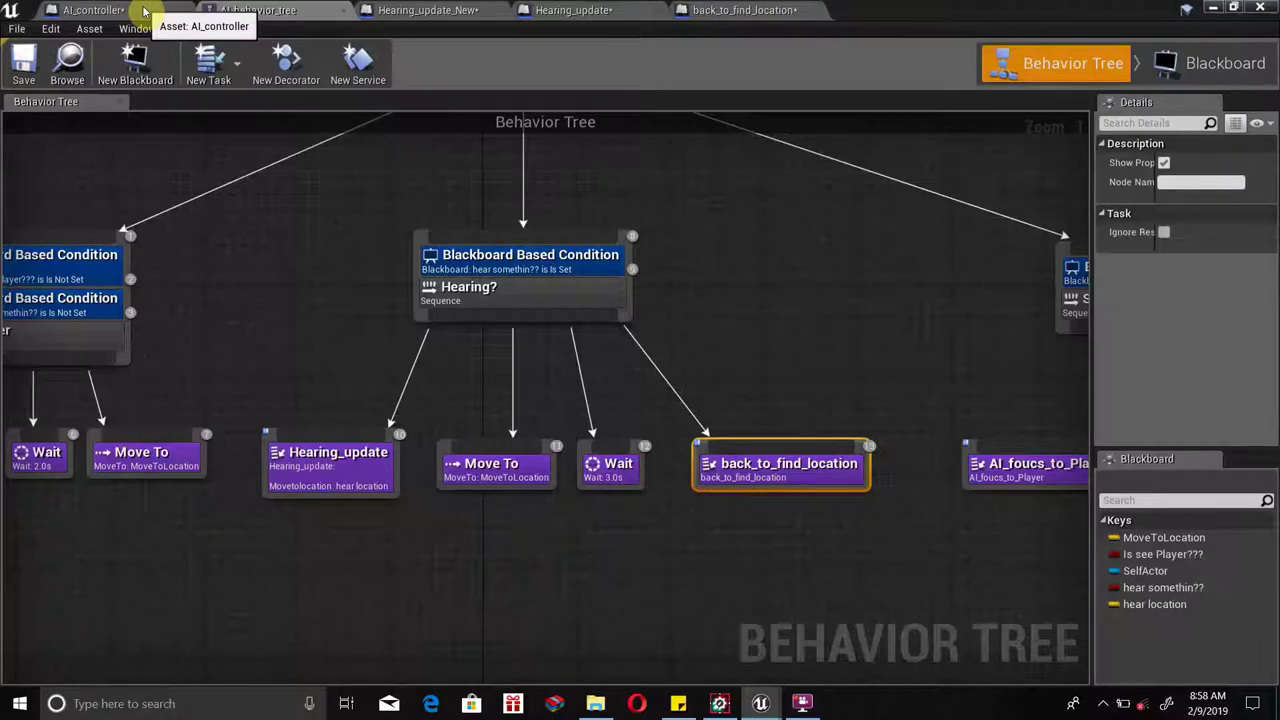
Zoom into AI_controller's hearing perception comment, then minimize back to the ThirdPersonExampleMap viewport.
left_click(143, 10)
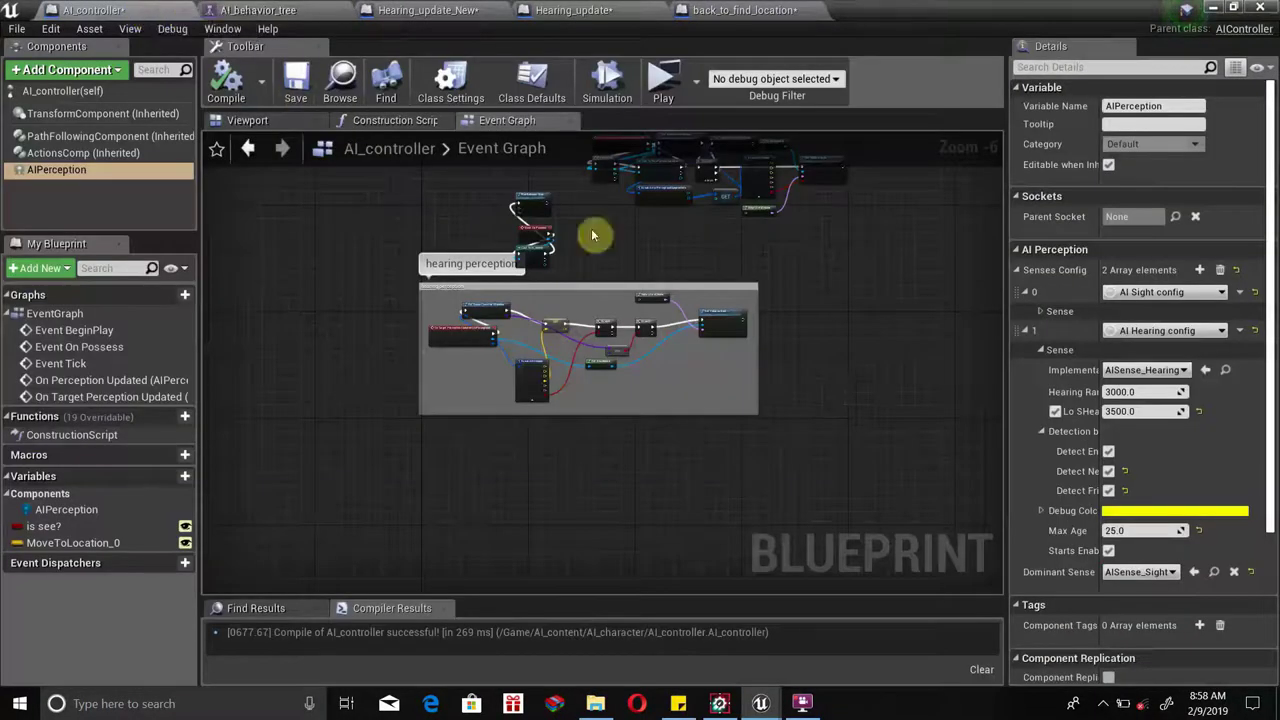
scroll(720, 285, "up", 1)
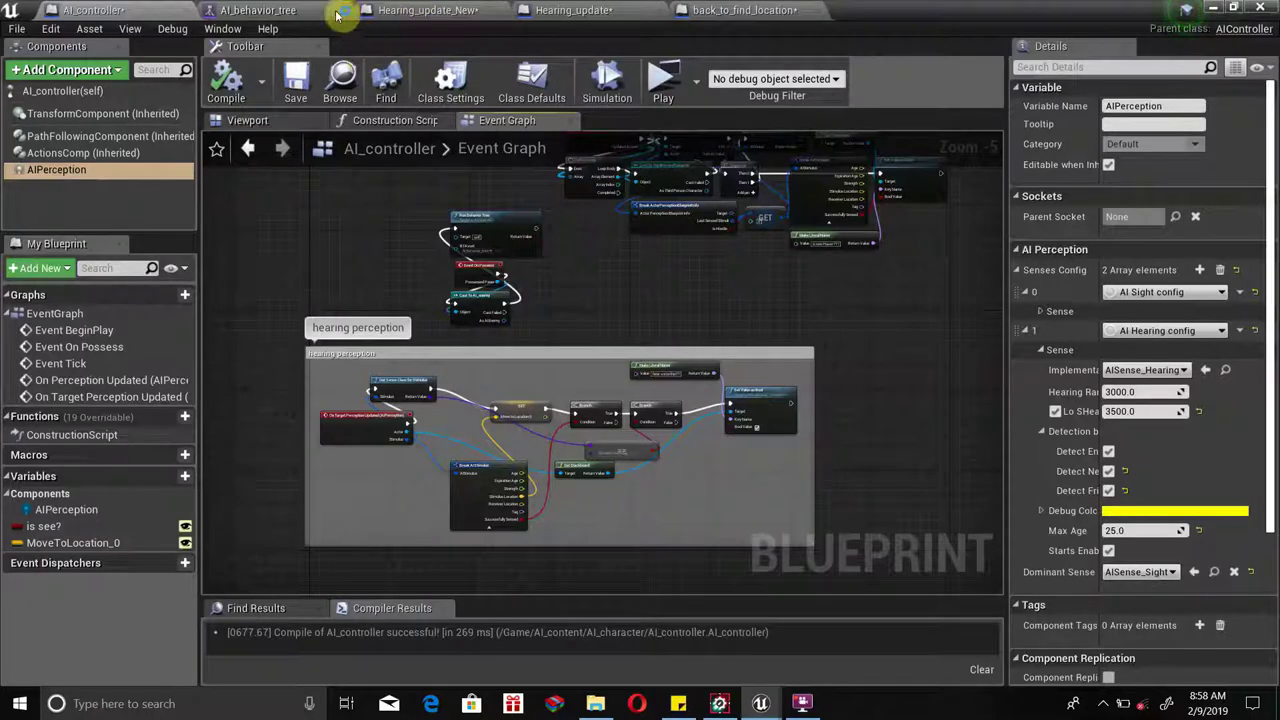
left_click(1212, 7)
left_click_drag(351, 354, 350, 458)
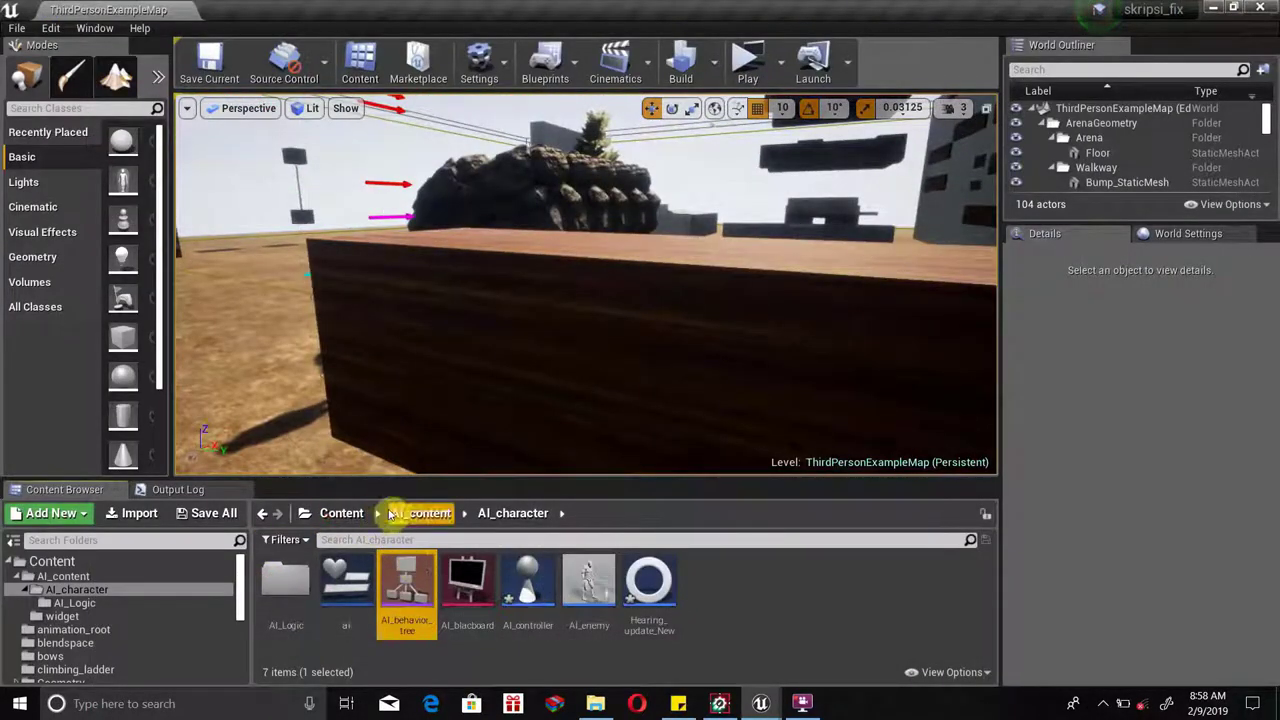
Open the ThirdPersonCharacter blueprint from the level and go to its Noise graph.
left_click_drag(460, 290, 465, 330)
left_click(478, 282)
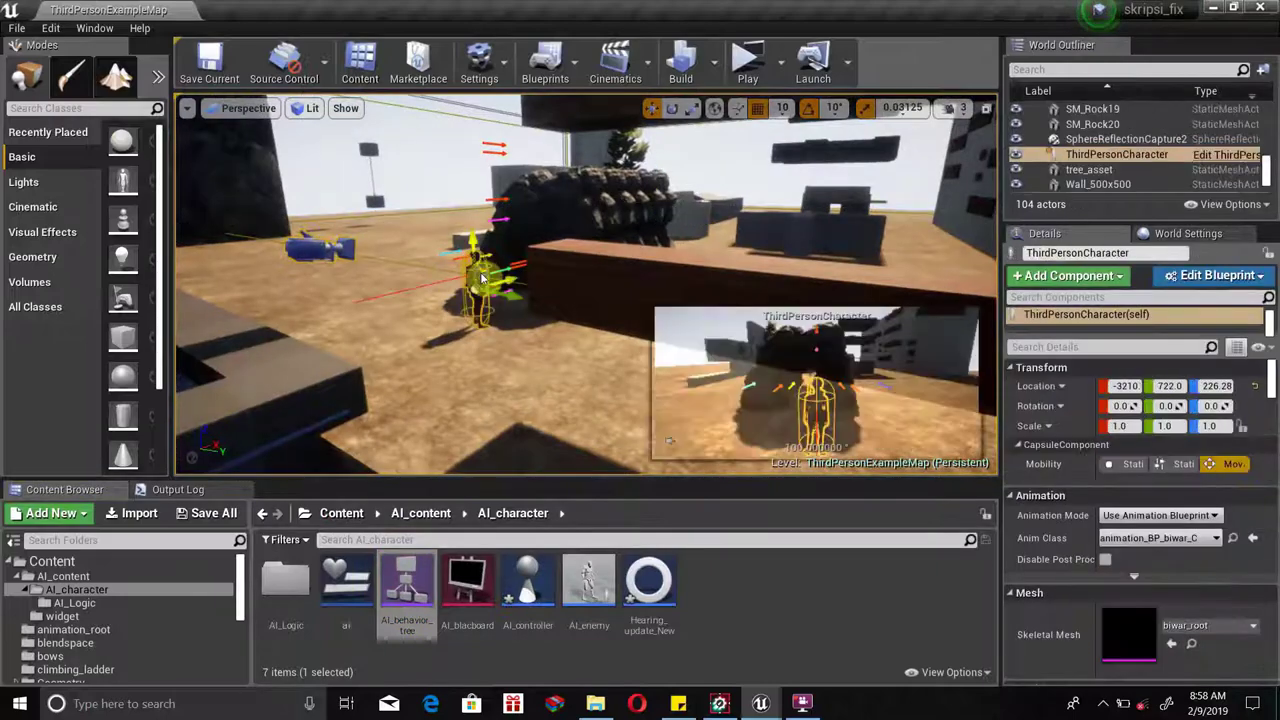
right_click(480, 280)
left_click(520, 191)
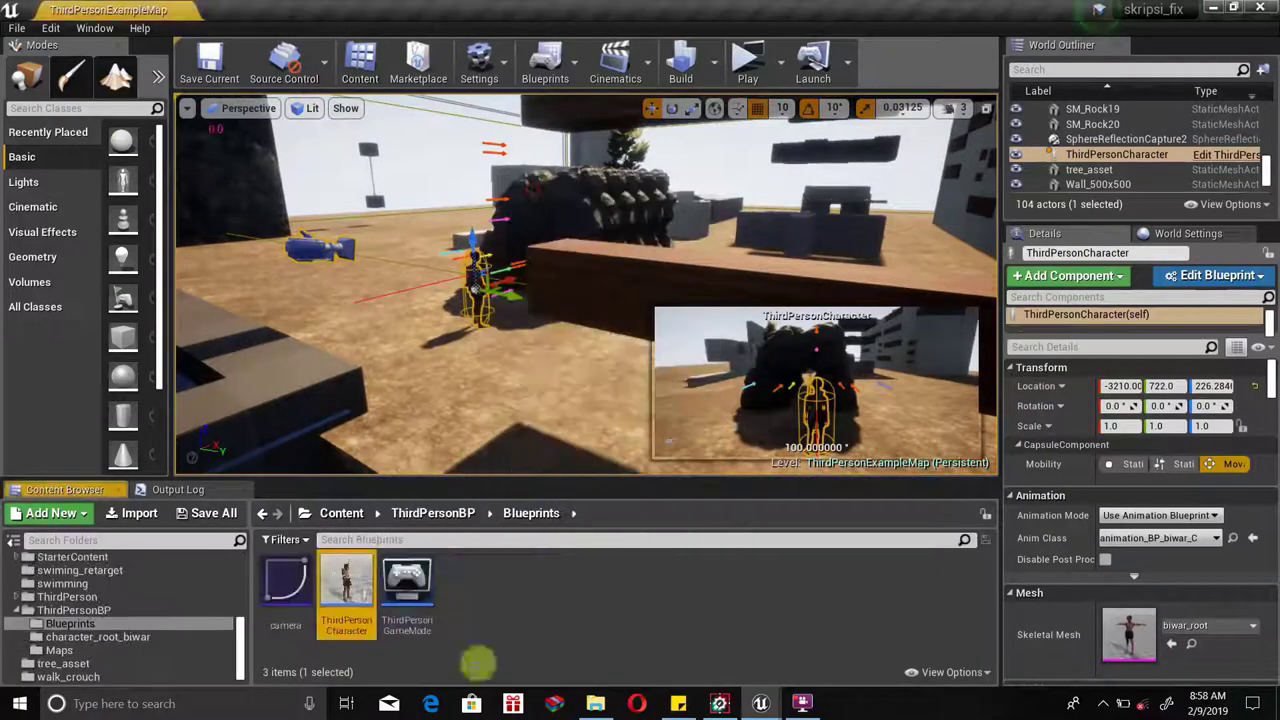
double_click(350, 582)
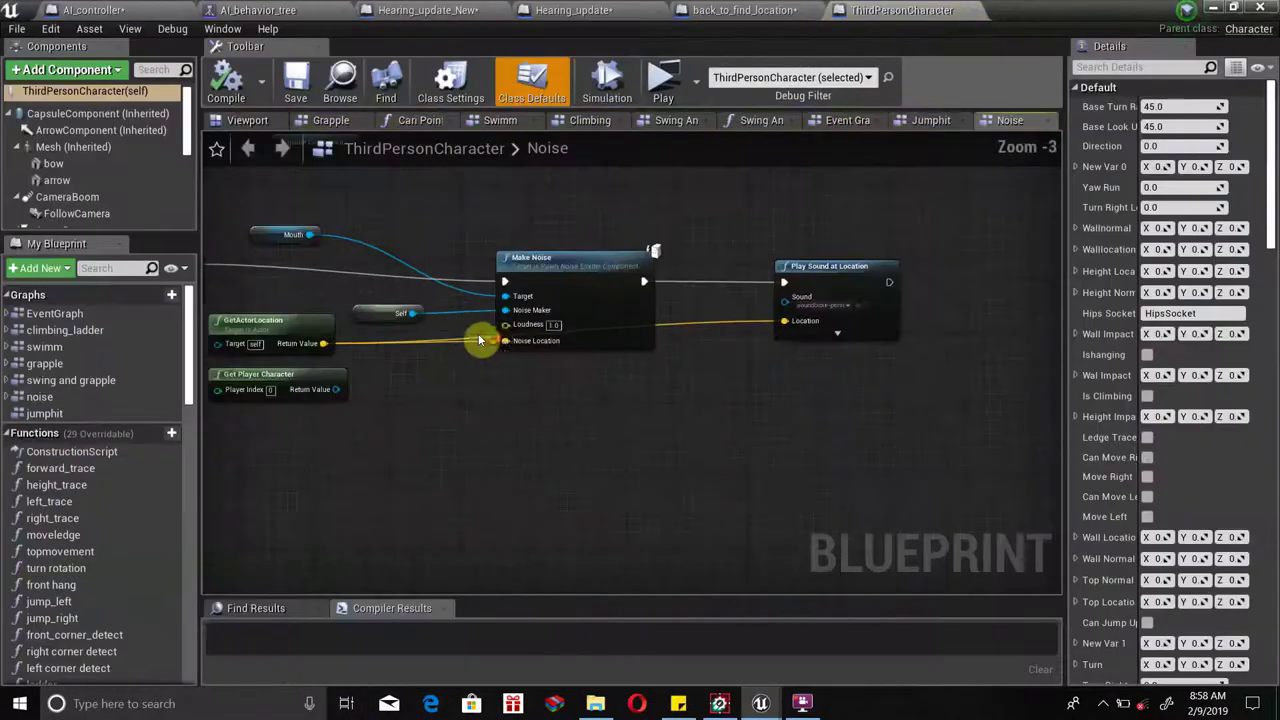
scroll(478, 340, "up", 2)
scroll(640, 334, "up", 1)
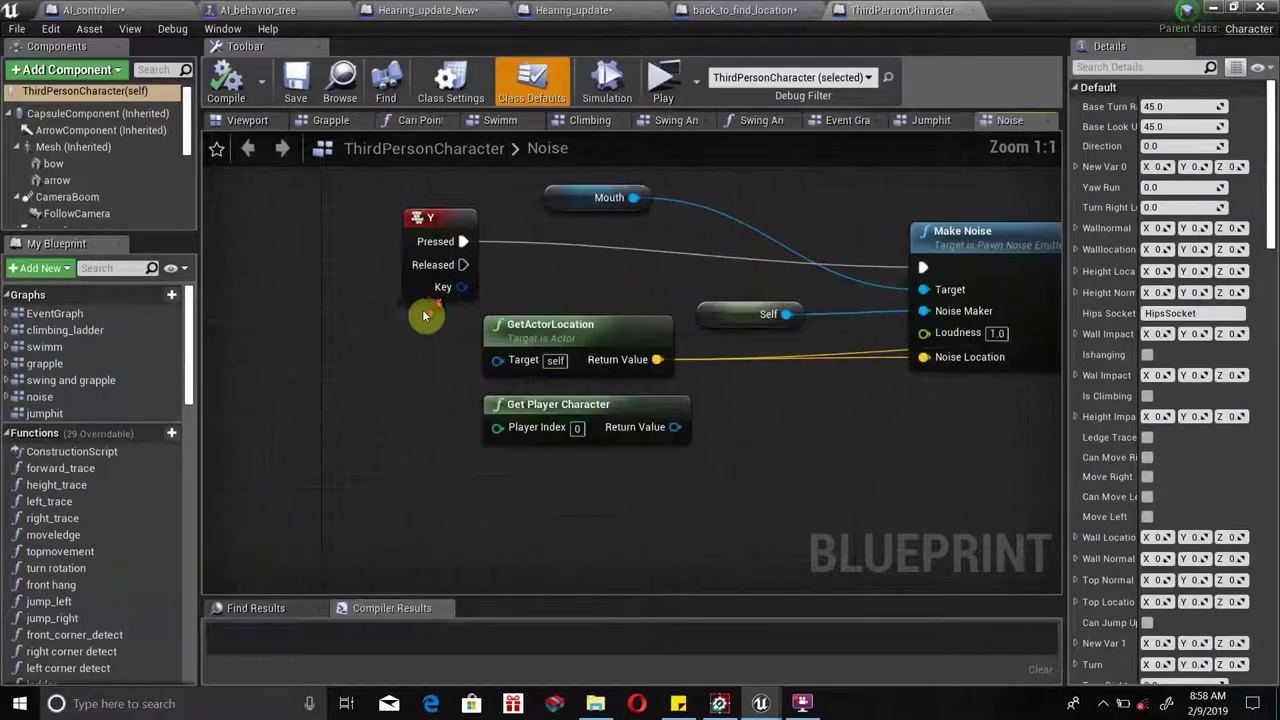
left_click(60, 397)
Rearrange the Y key event, Mouth, Self and GetActorLocation nodes in the Noise graph.
left_click(334, 276)
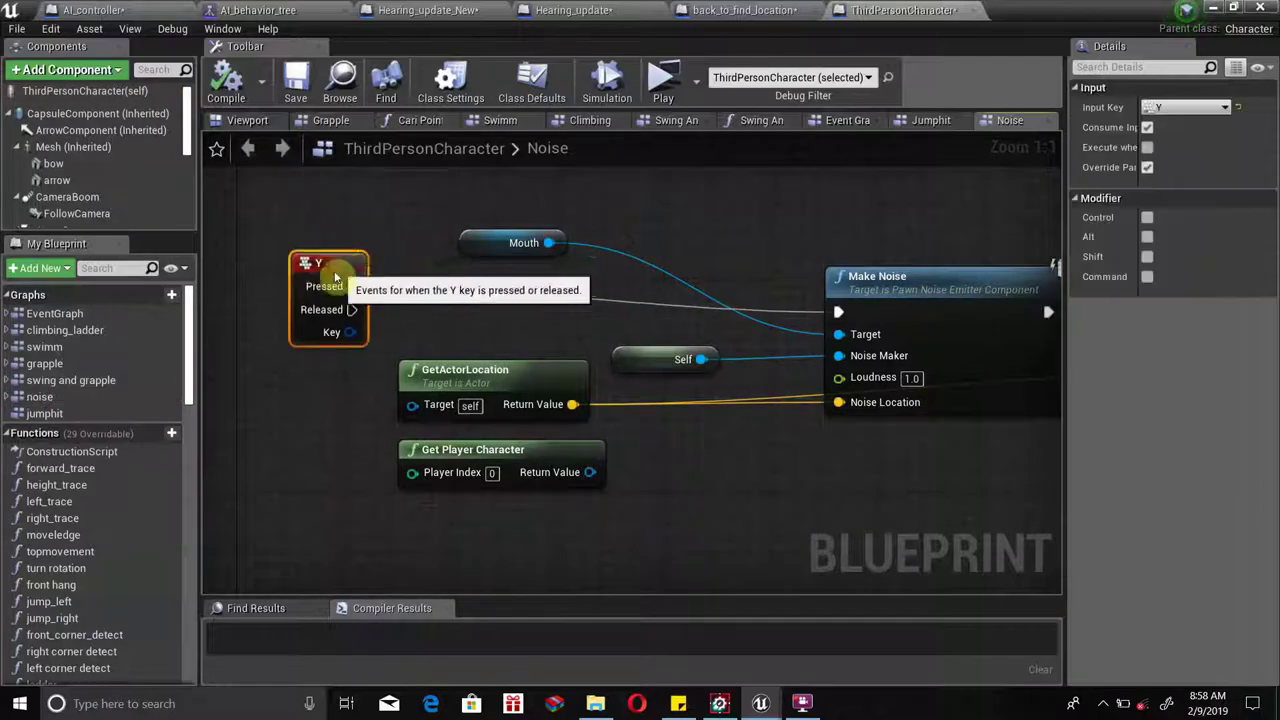
left_click_drag(336, 276, 349, 300)
right_click_drag(540, 301, 391, 318)
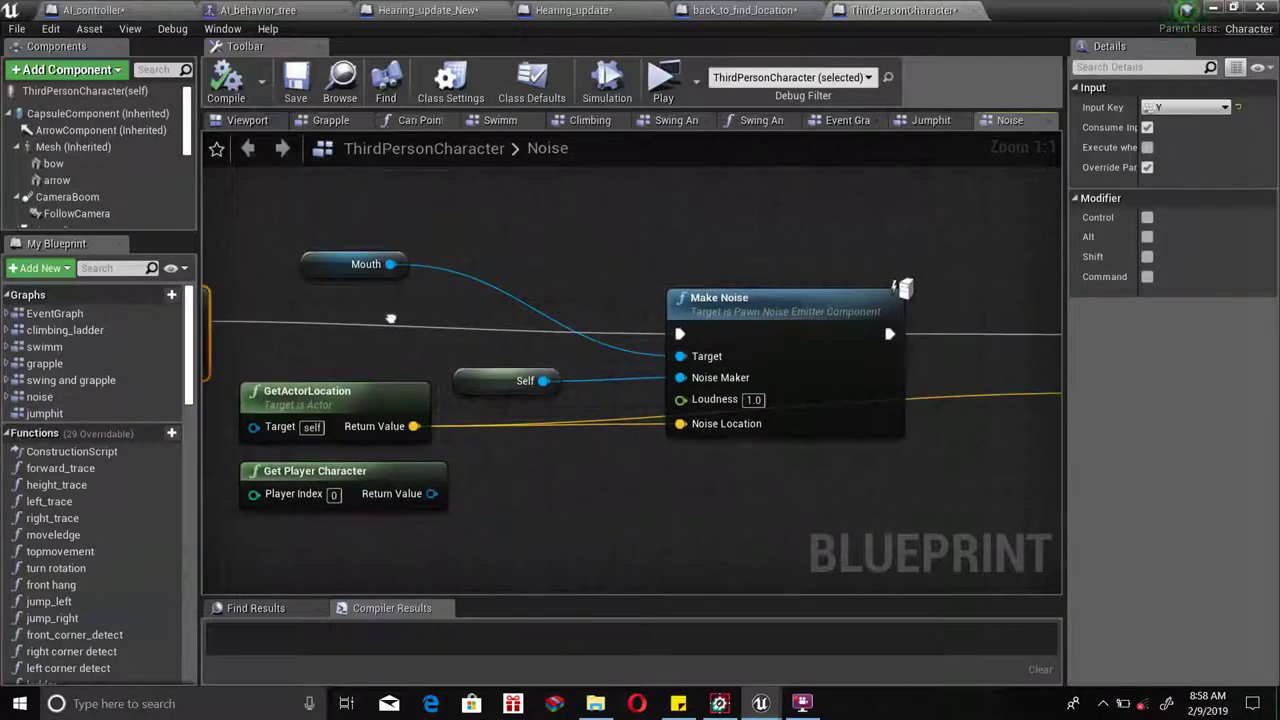
left_click_drag(744, 307, 718, 294)
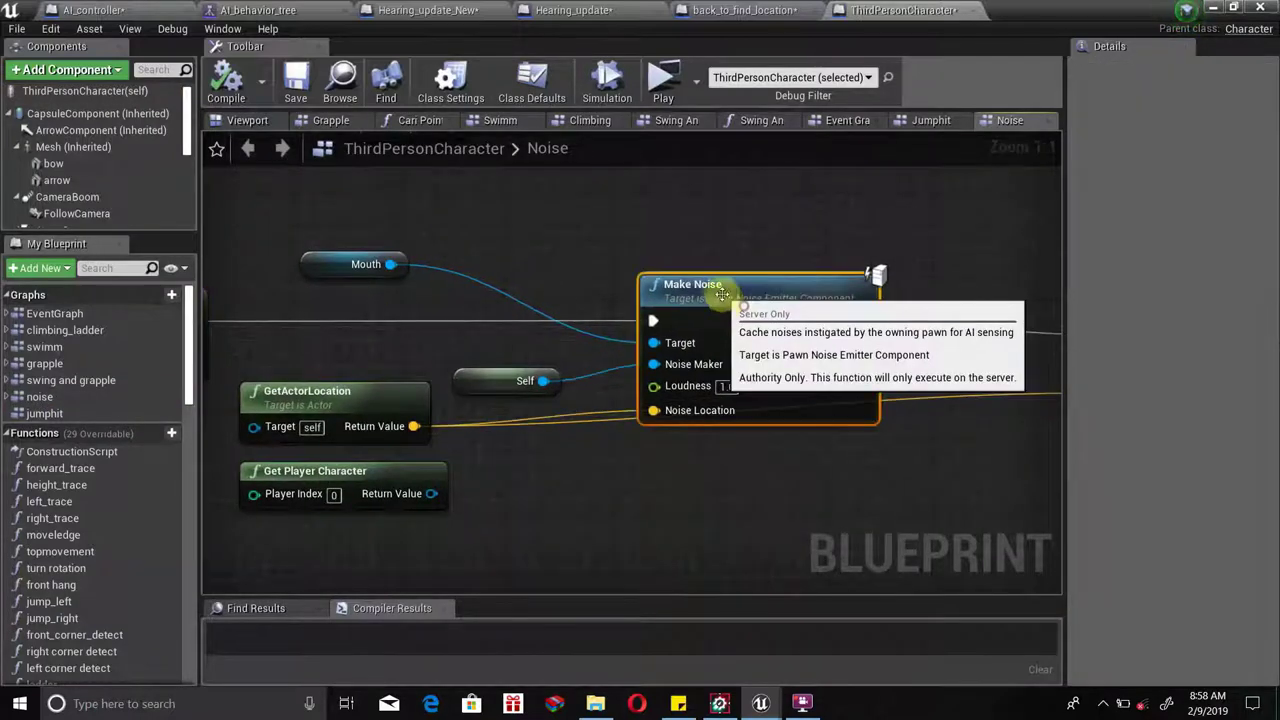
left_click(358, 264)
scroll(103, 211, "down", 2)
scroll(60, 218, "down", 3)
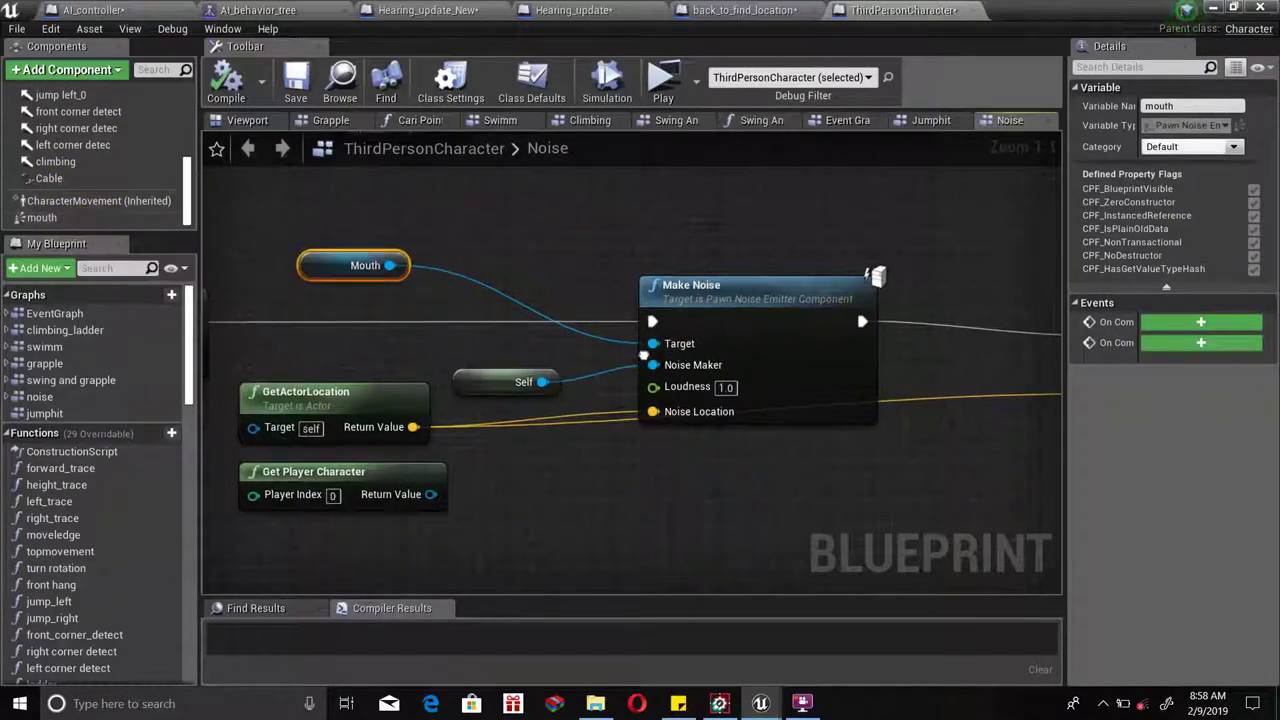
right_click_drag(481, 378, 423, 337)
left_click_drag(423, 337, 322, 300)
right_click_drag(322, 300, 575, 316)
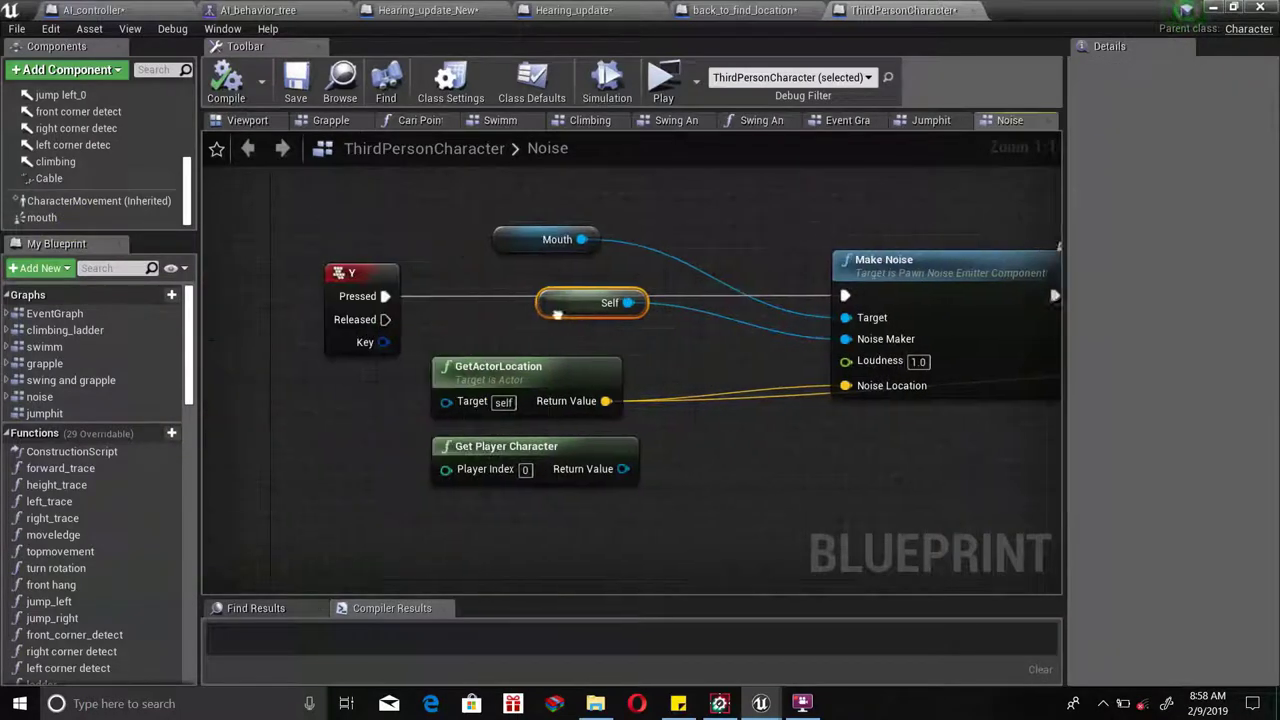
scroll(149, 171, "up", 5)
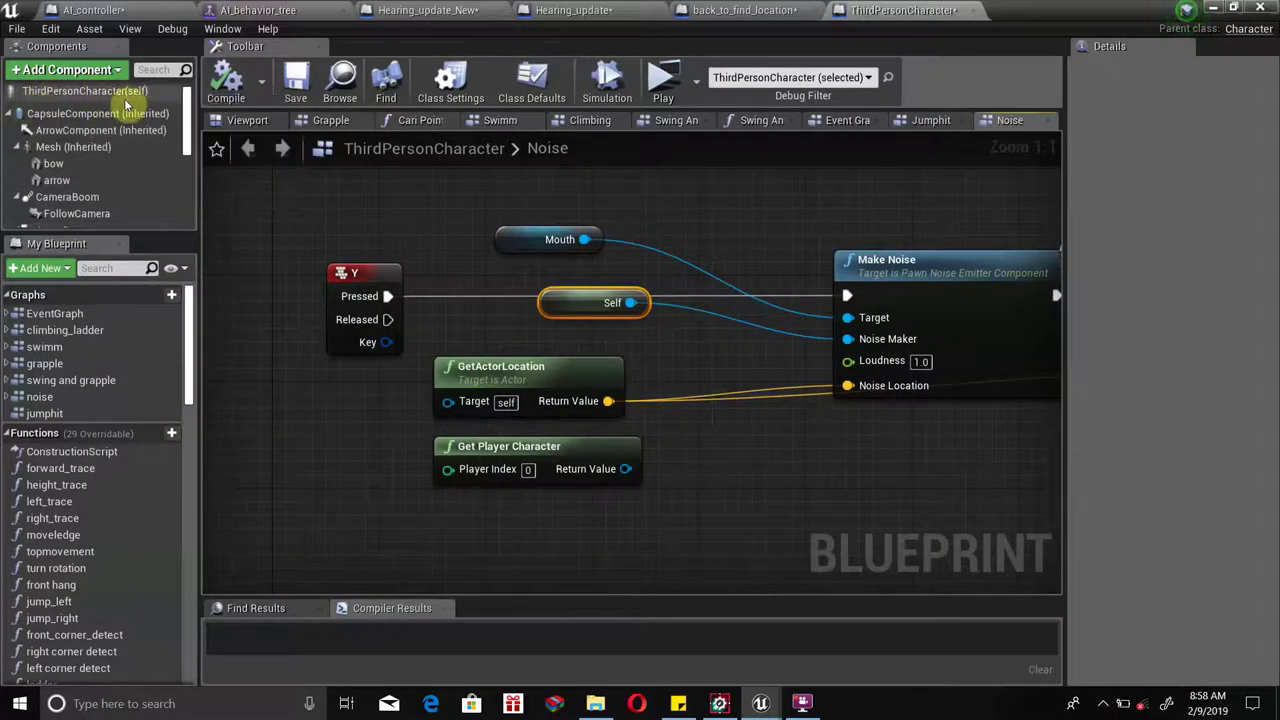
right_click_drag(517, 371, 343, 322)
left_click_drag(343, 322, 369, 322)
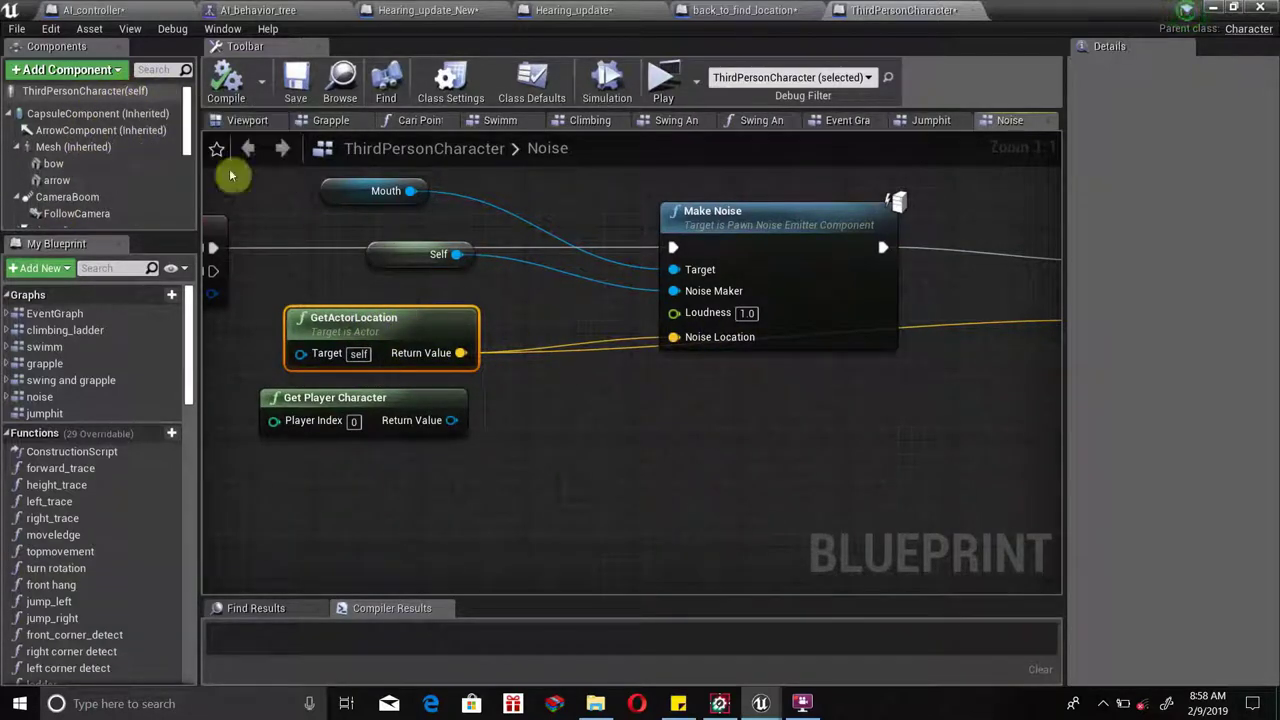
Position Play Sound at Location, keeping the whistling sound, and compile the character blueprint.
right_click_drag(500, 383, 403, 392)
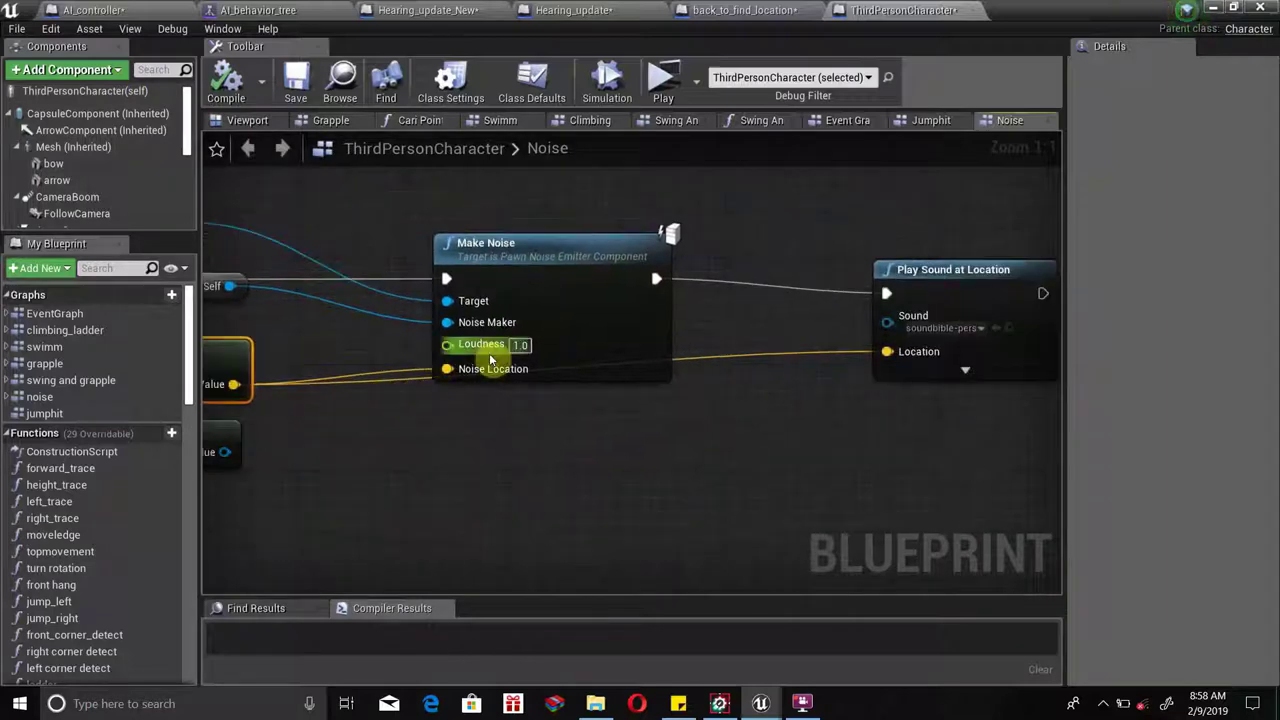
right_click_drag(519, 344, 275, 365)
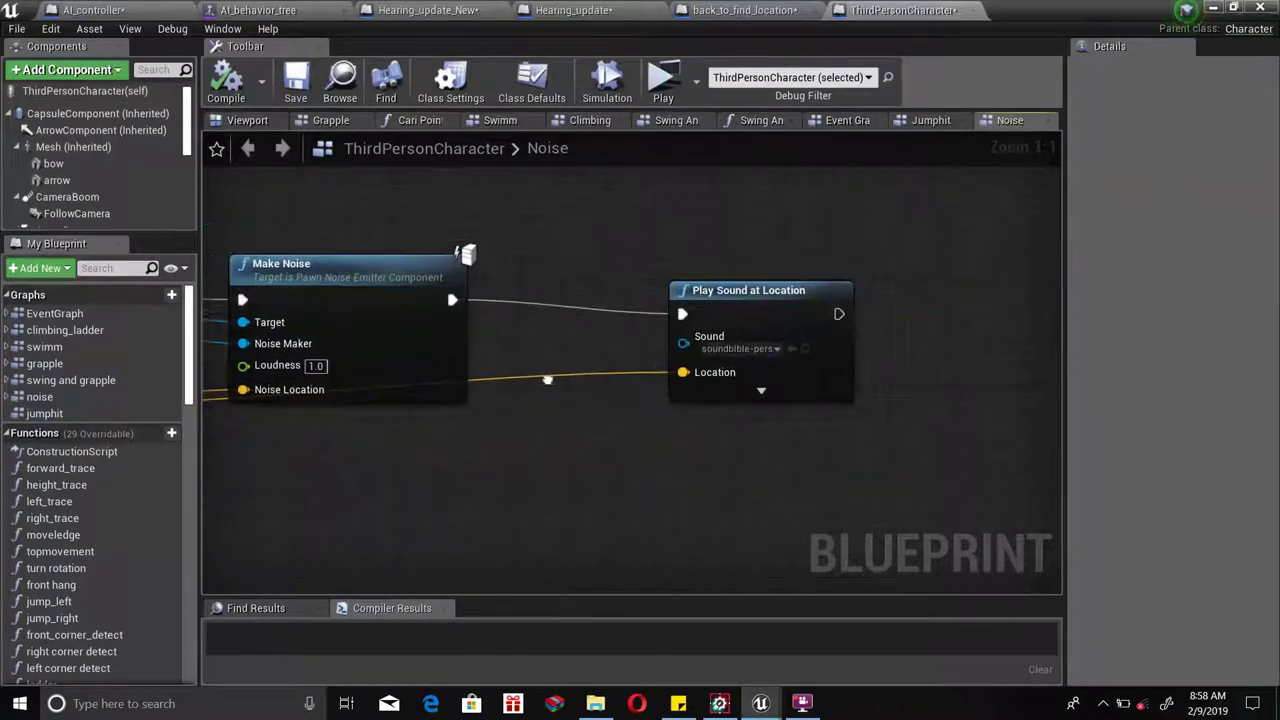
left_click_drag(755, 311, 753, 284)
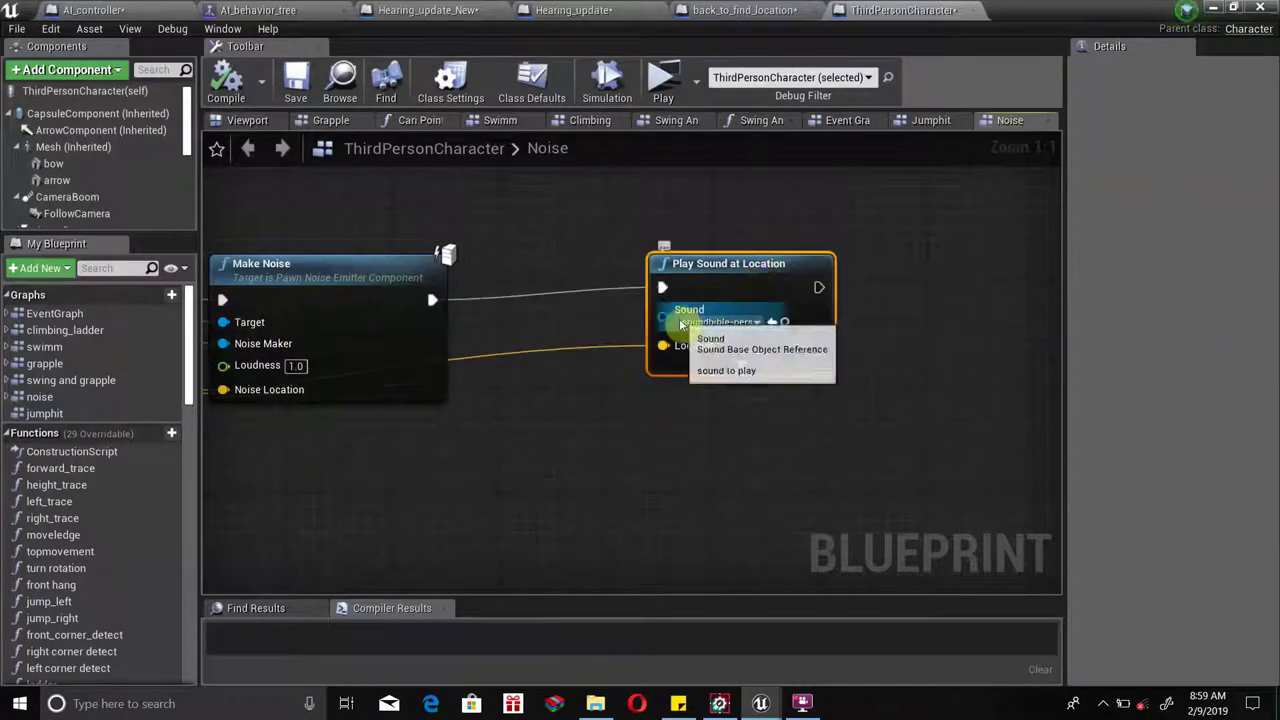
left_click(733, 322)
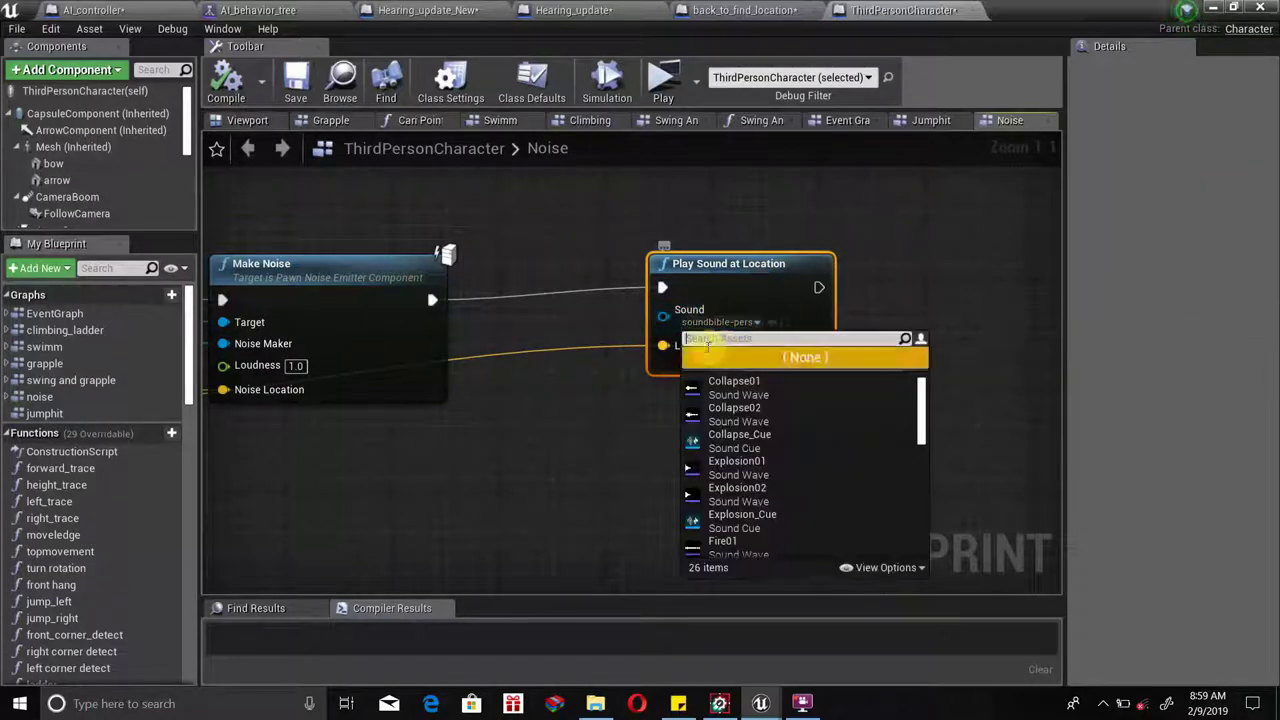
left_click(733, 322)
scroll(349, 397, "down", 2)
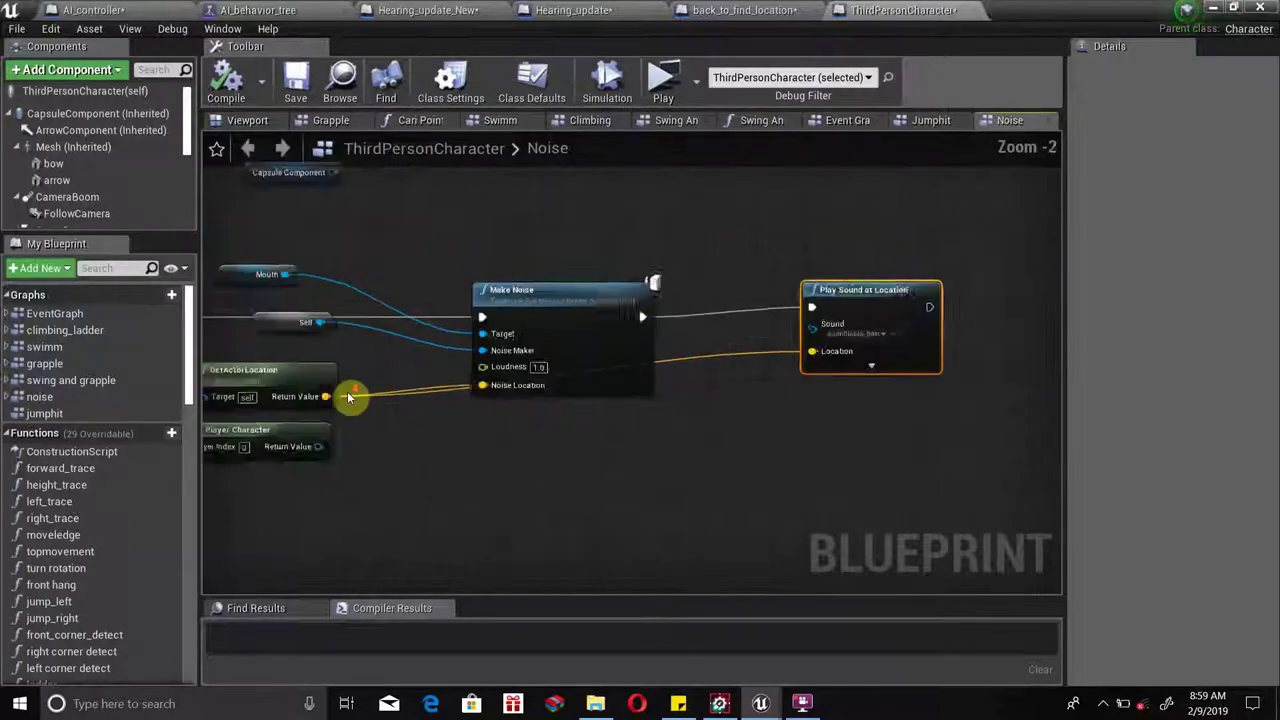
scroll(500, 346, "up", 2)
scroll(492, 358, "down", 5)
scroll(492, 358, "up", 2)
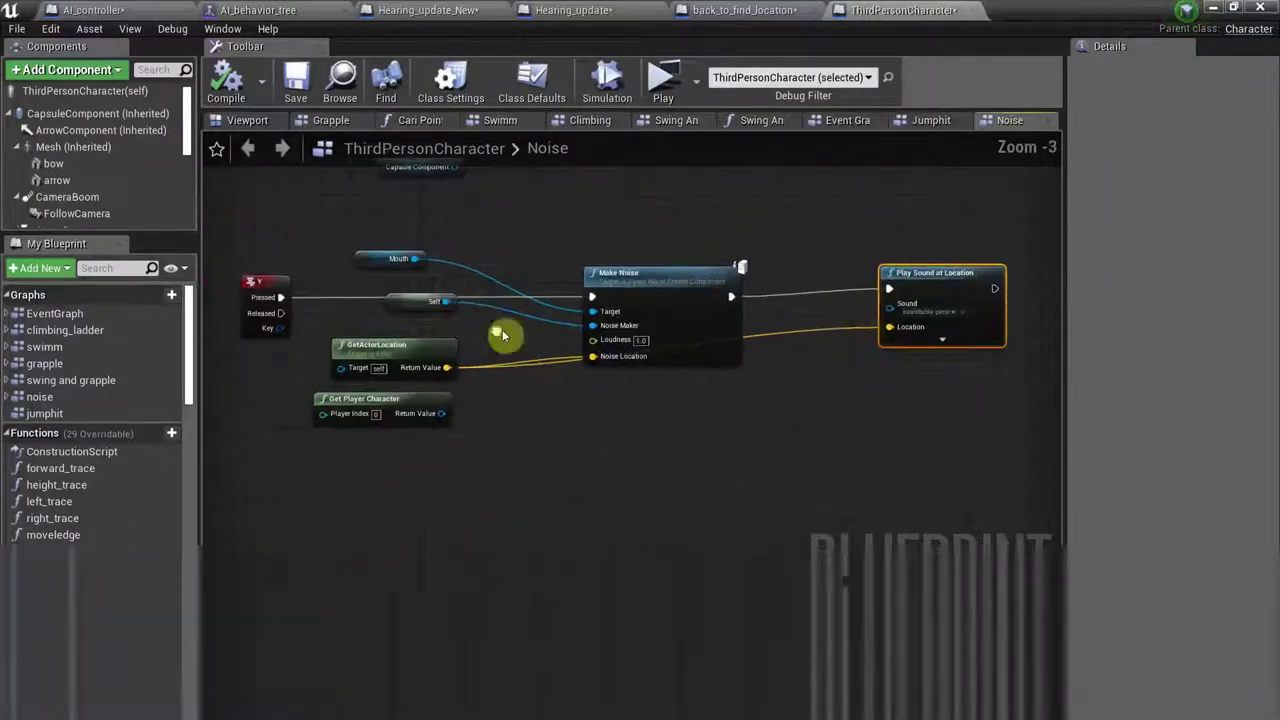
left_click(226, 80)
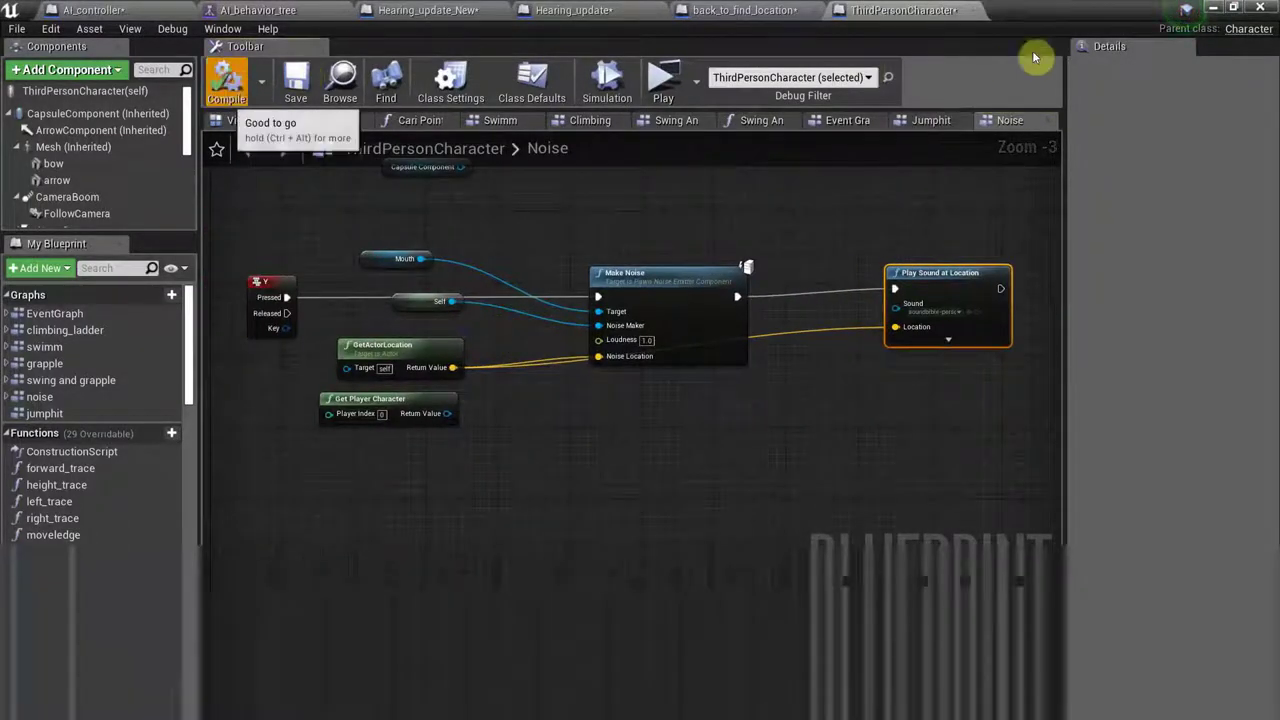
left_click(1212, 8)
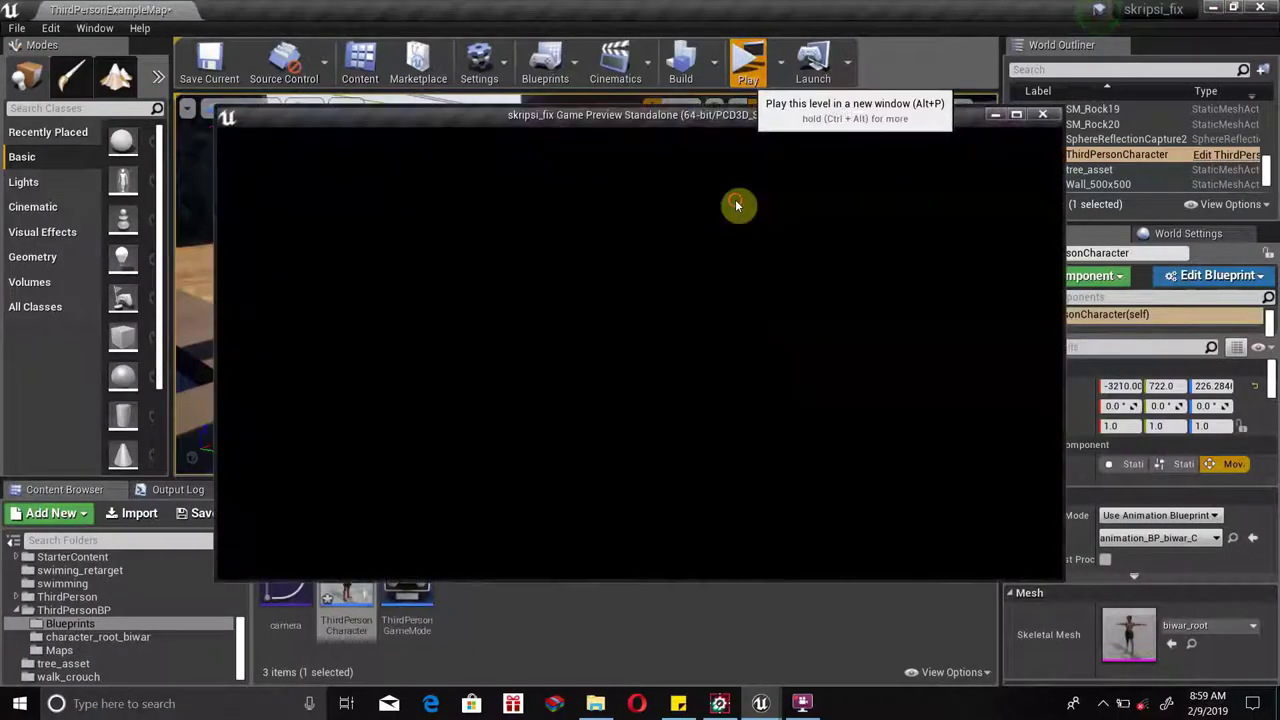
Walk the player toward the enemy with the Gameplay Debugger overlay shown via the apostrophe key.
key("d")
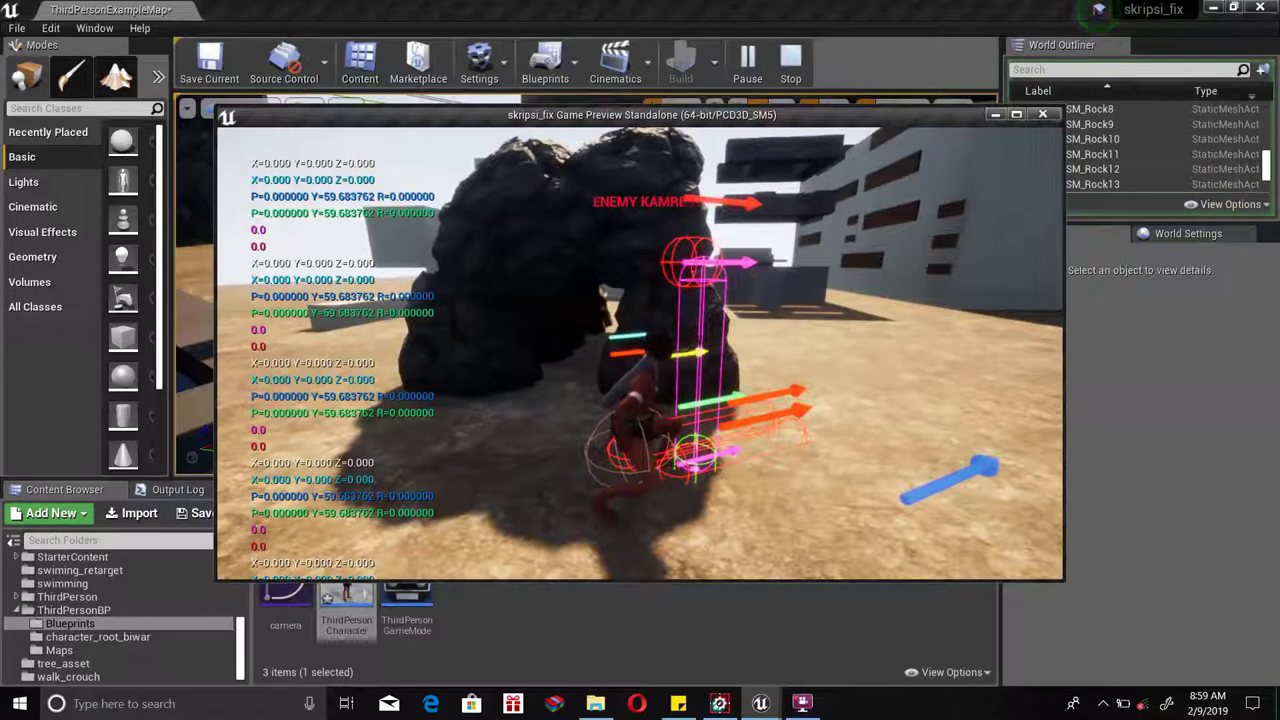
key("apostrophe")
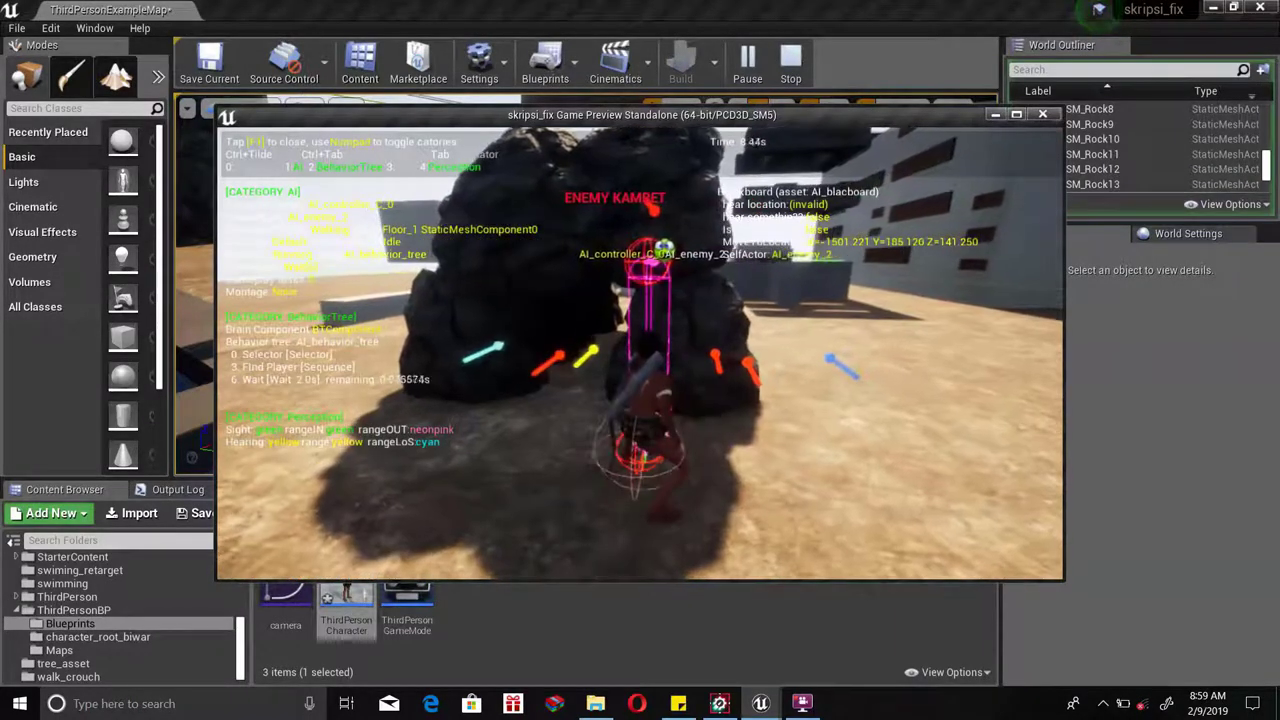
key("w")
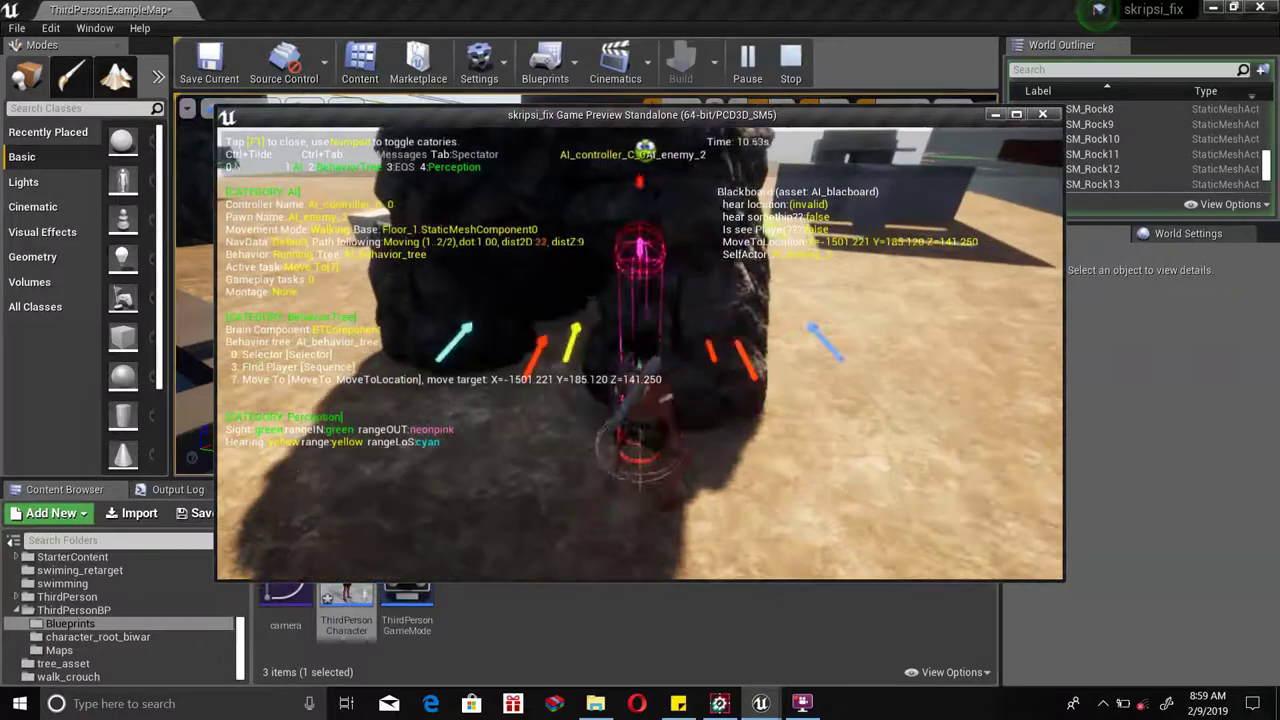
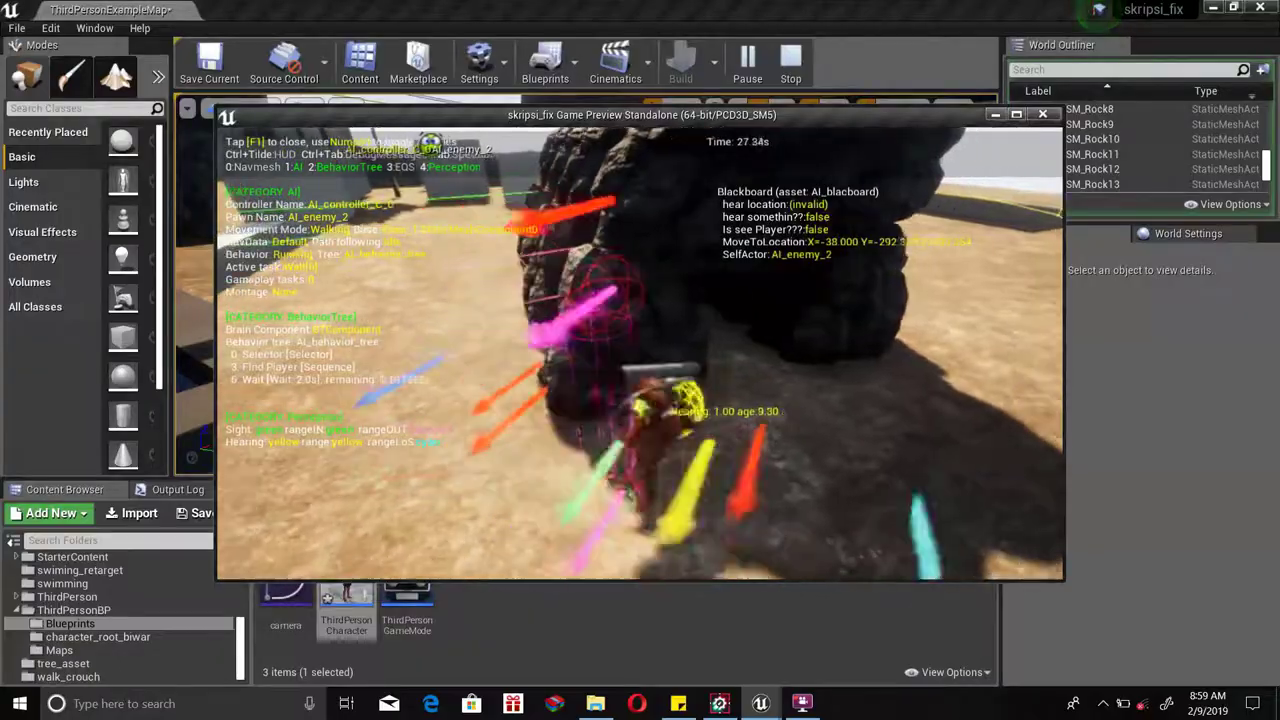
Stop the game preview and trace the blackboard 'Accessed None' errors to the Set Value as Bool node.
key("Escape")
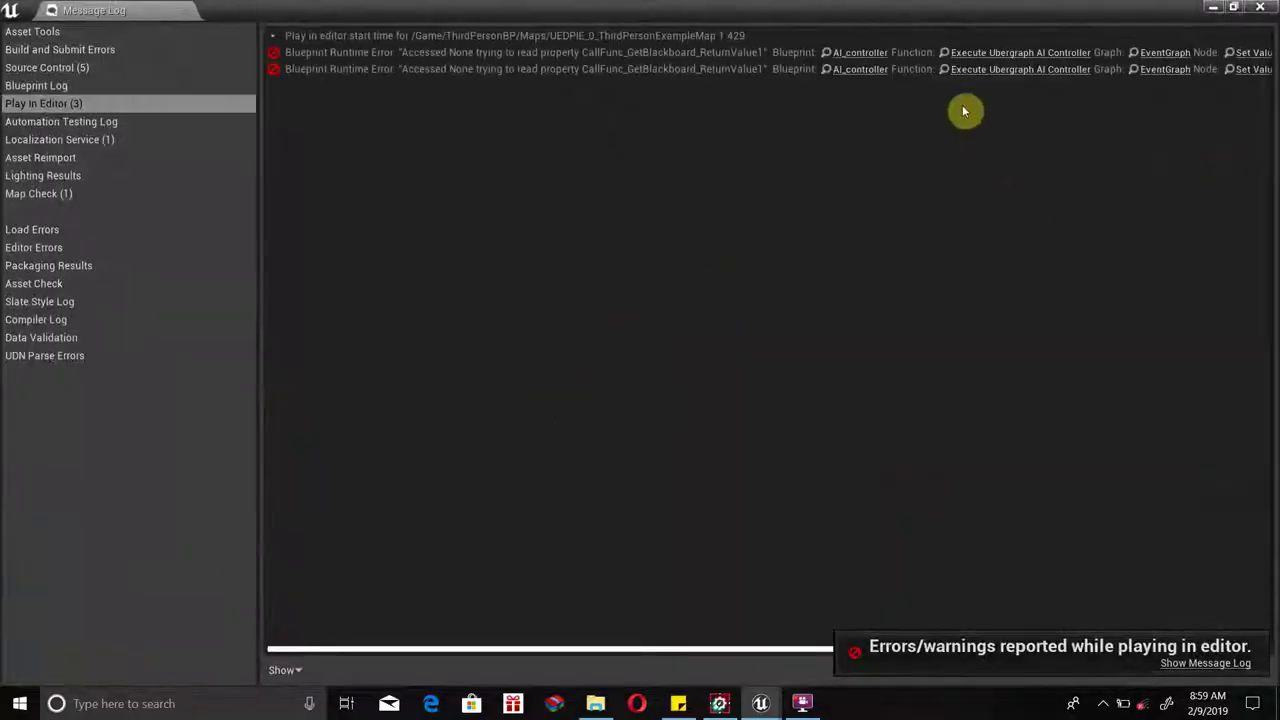
left_click_drag(624, 654, 652, 654)
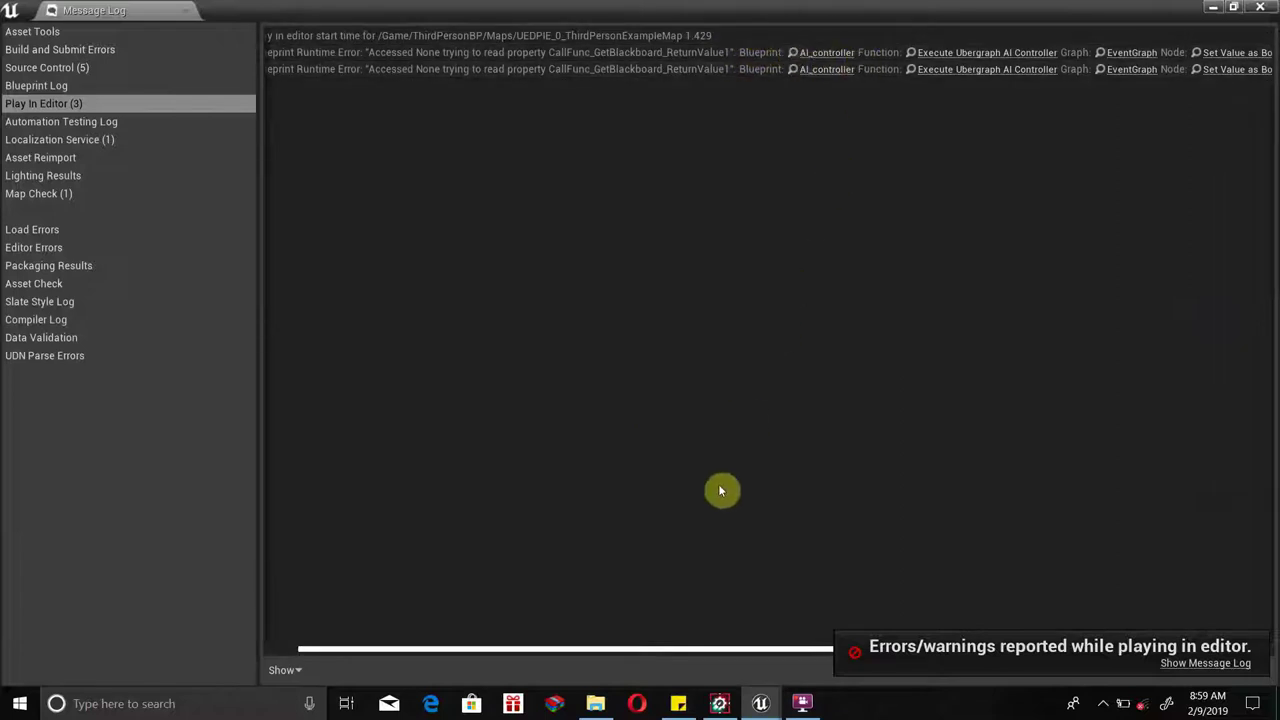
left_click_drag(660, 656, 724, 653)
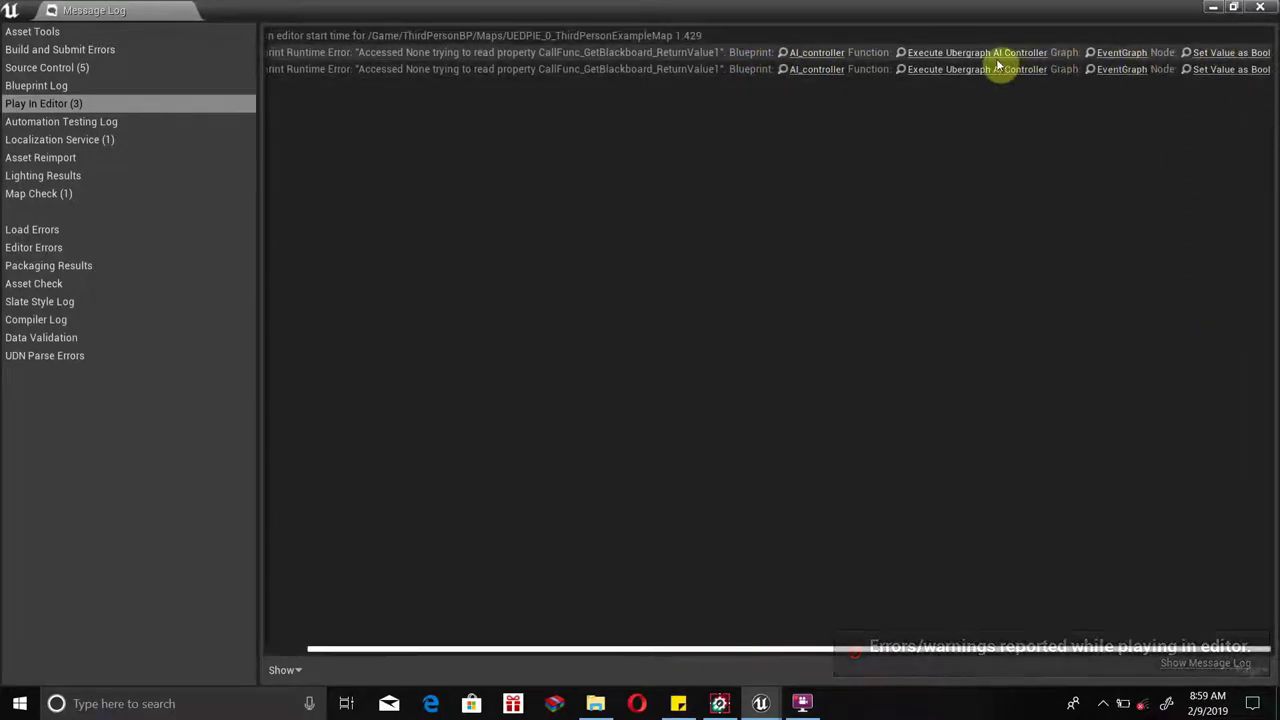
left_click(1205, 55)
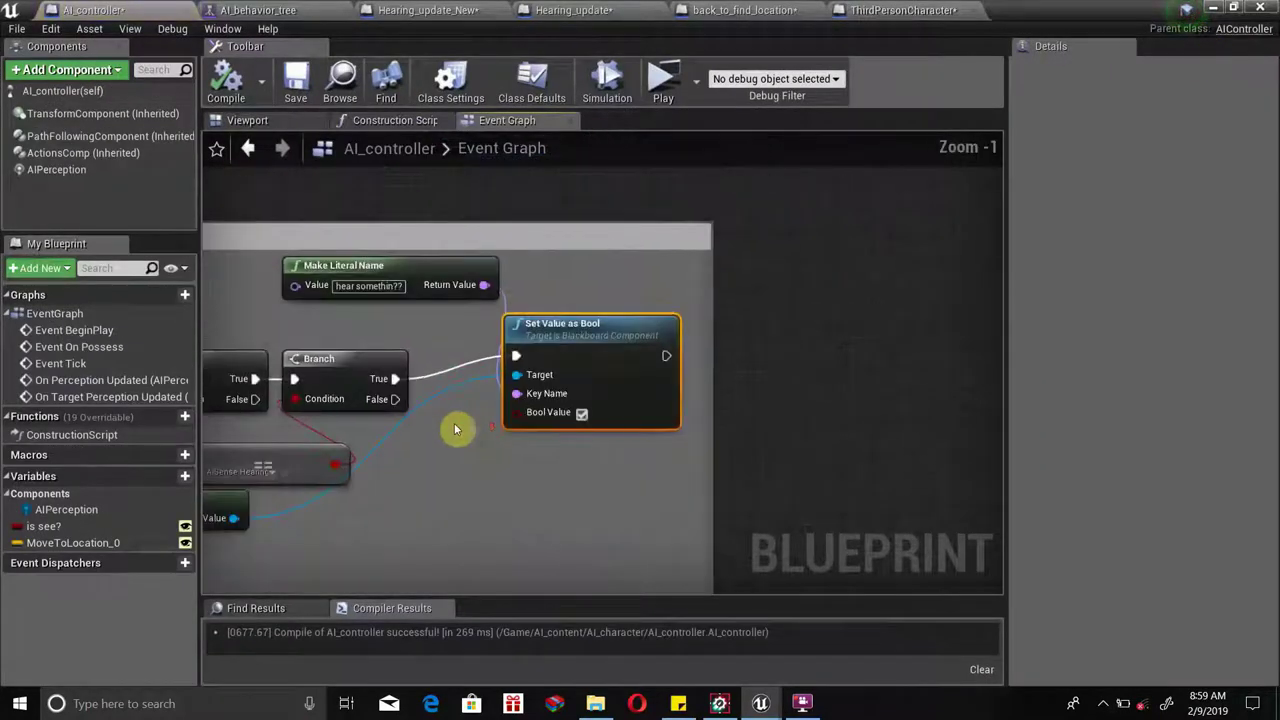
Shift the Make Literal Name node left and select the Set Value as Bool node.
right_click_drag(455, 430, 651, 371)
scroll(651, 378, "down", 2)
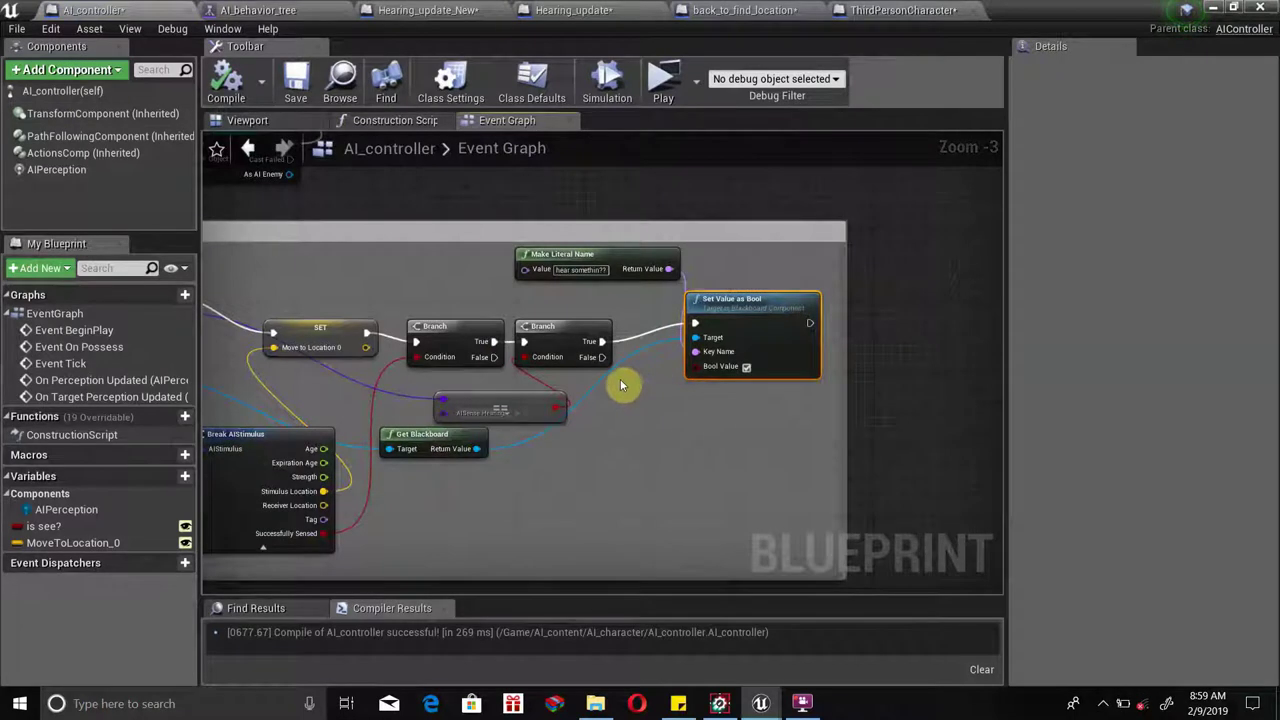
scroll(619, 386, "up", 1)
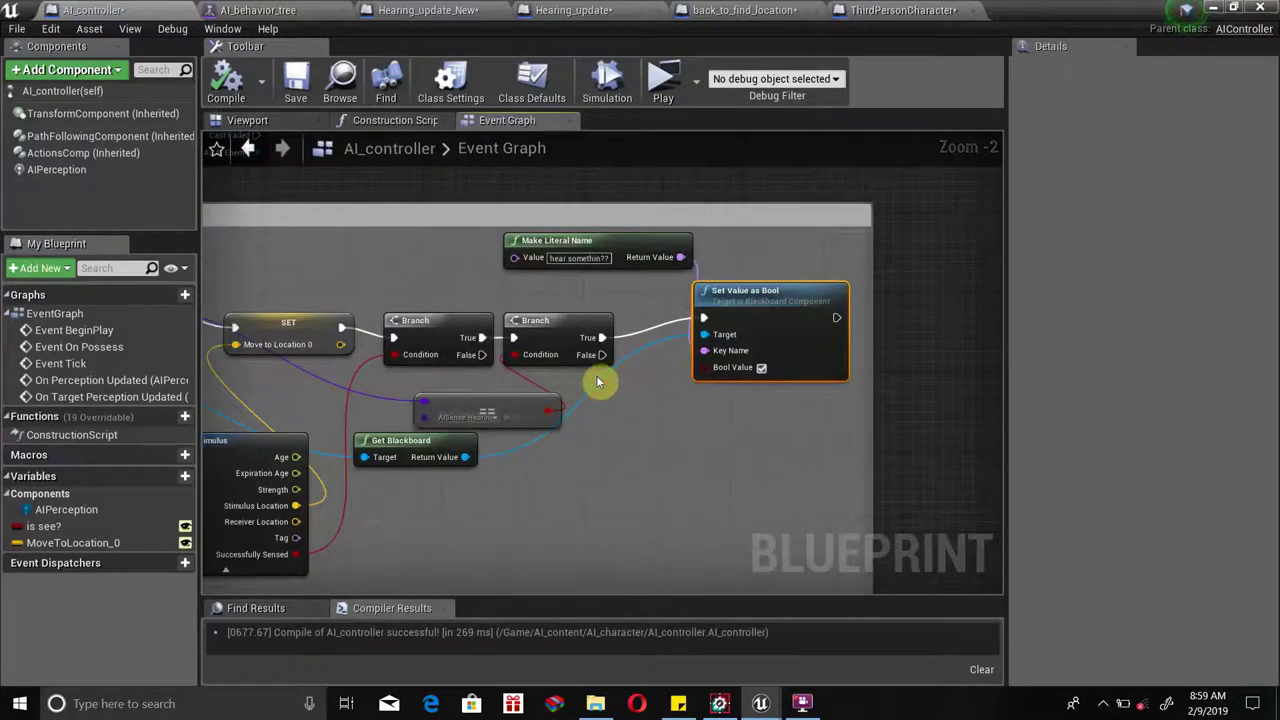
right_click_drag(597, 381, 608, 380)
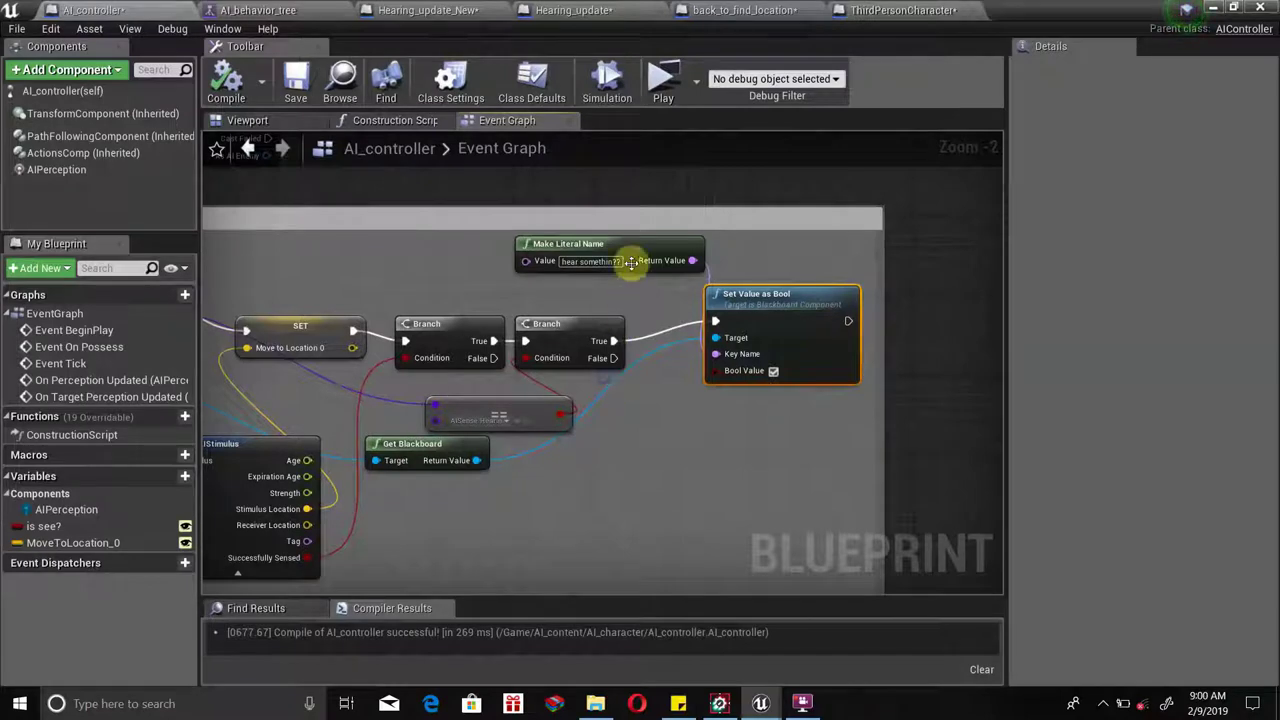
left_click_drag(636, 247, 534, 257)
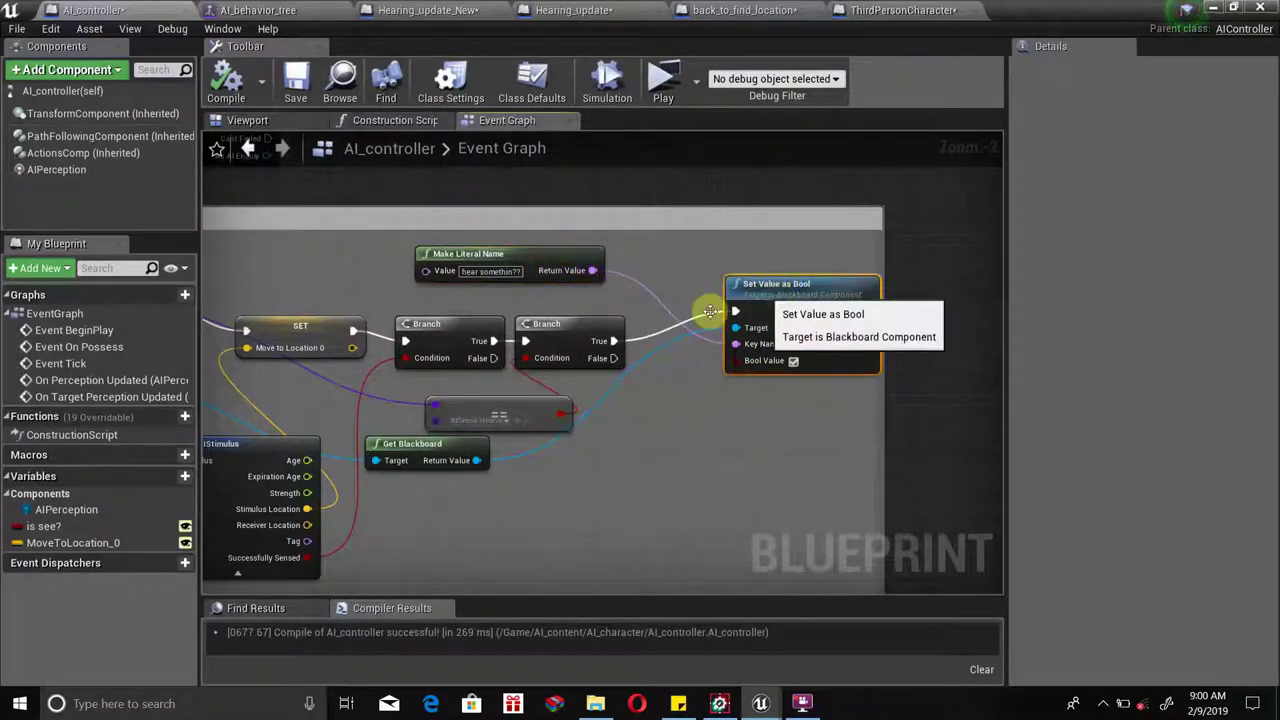
left_click(790, 293)
Break the perception event's Actor link to Get Blackboard Target and recompile AI_controller.
right_click_drag(549, 371, 687, 365)
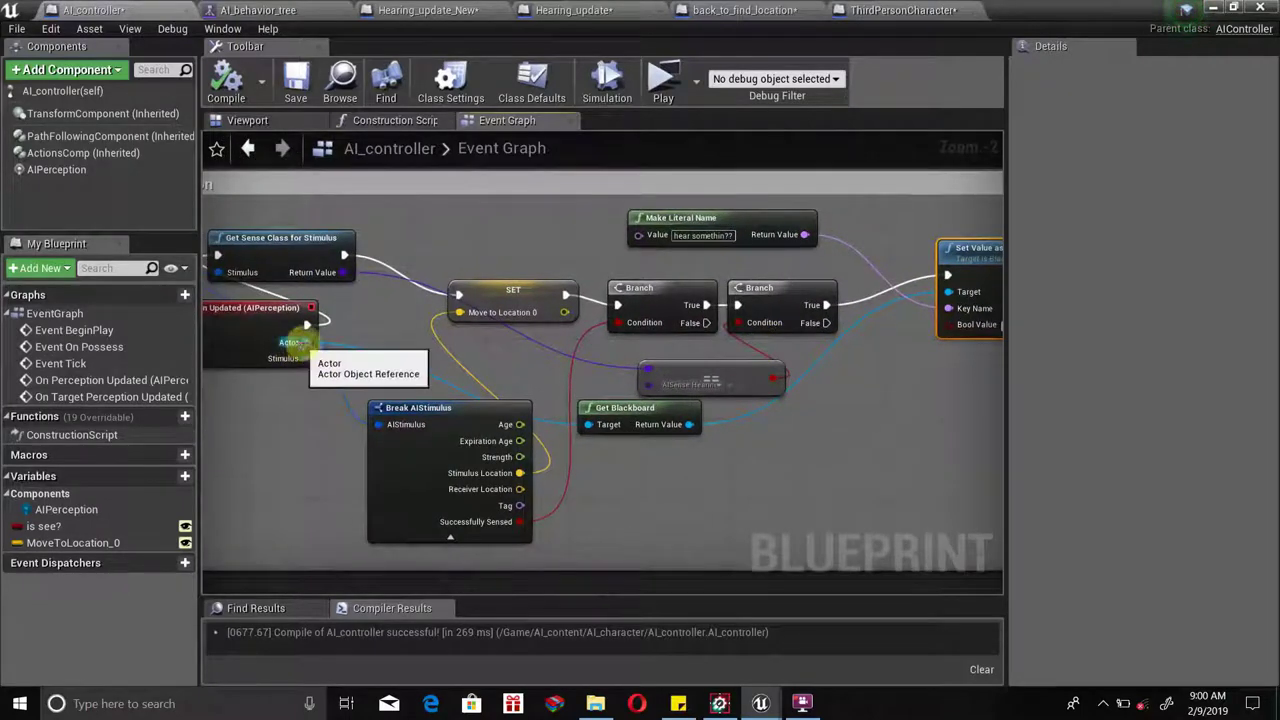
right_click(300, 342)
left_click(400, 384)
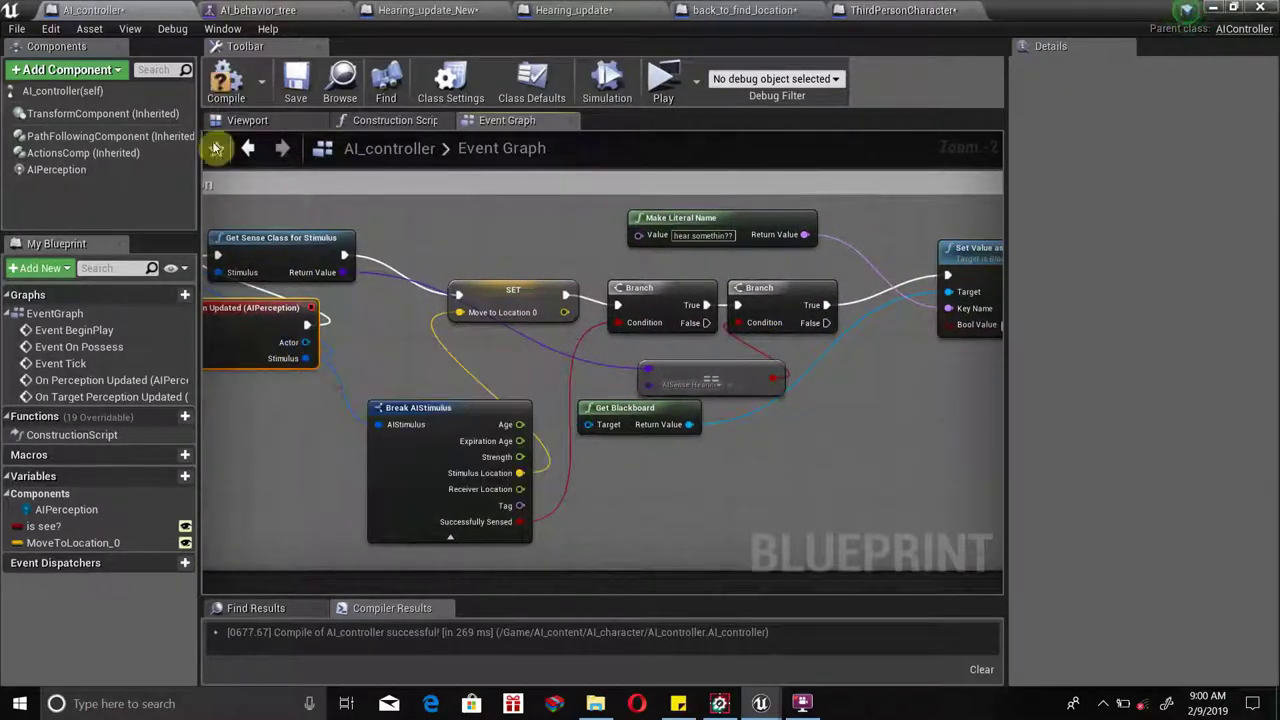
left_click(226, 70)
Play-test and confirm the enemy's blackboard hear location fills in the Gameplay Debugger, then stop.
left_click(663, 80)
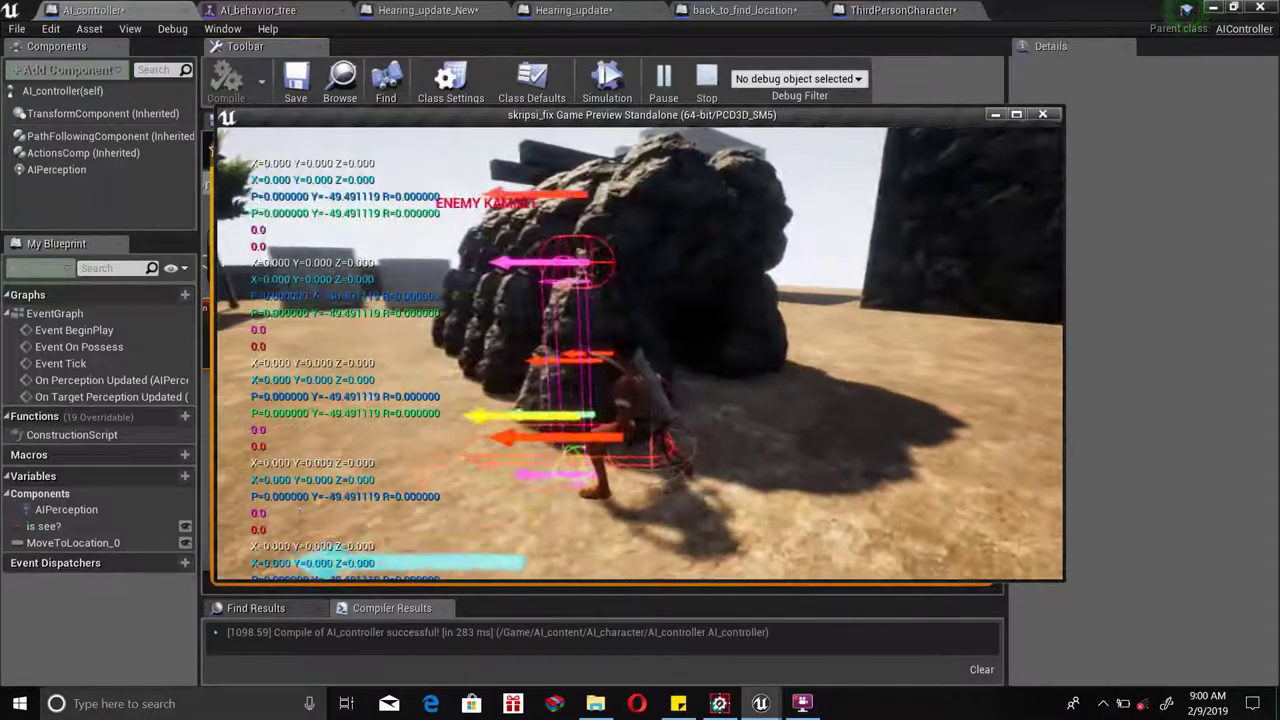
key("apostrophe")
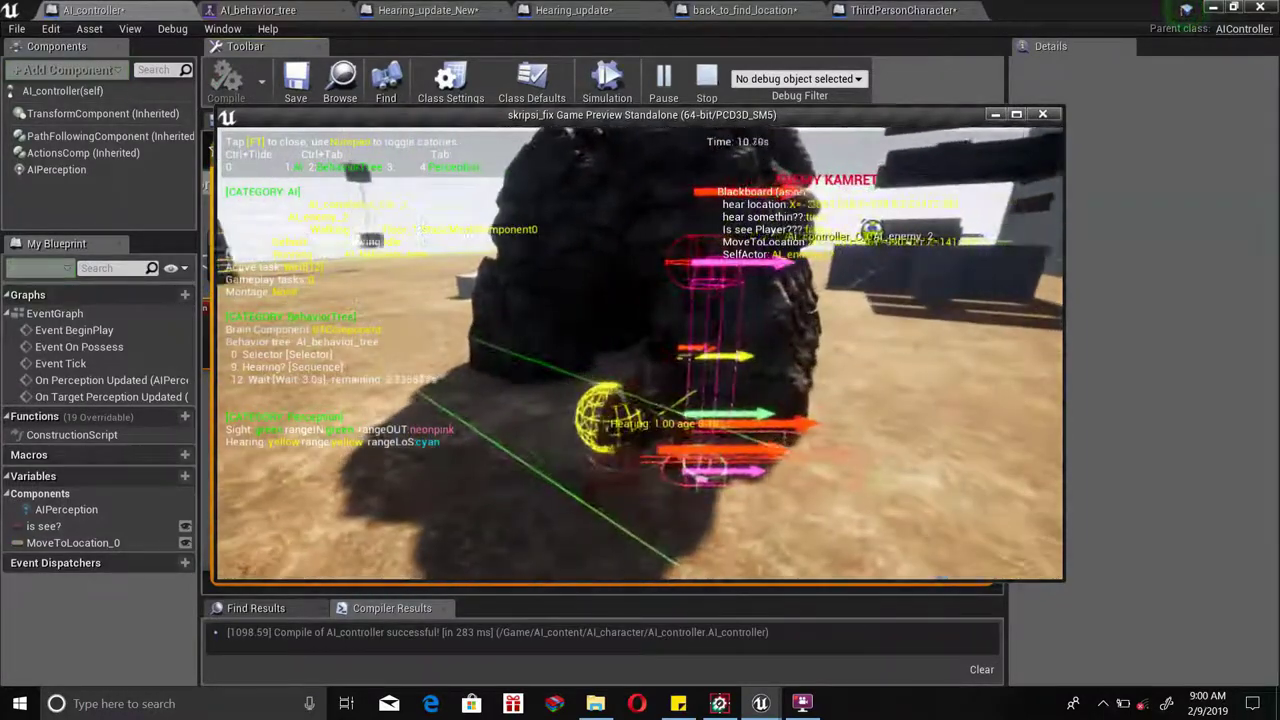
key("Escape")
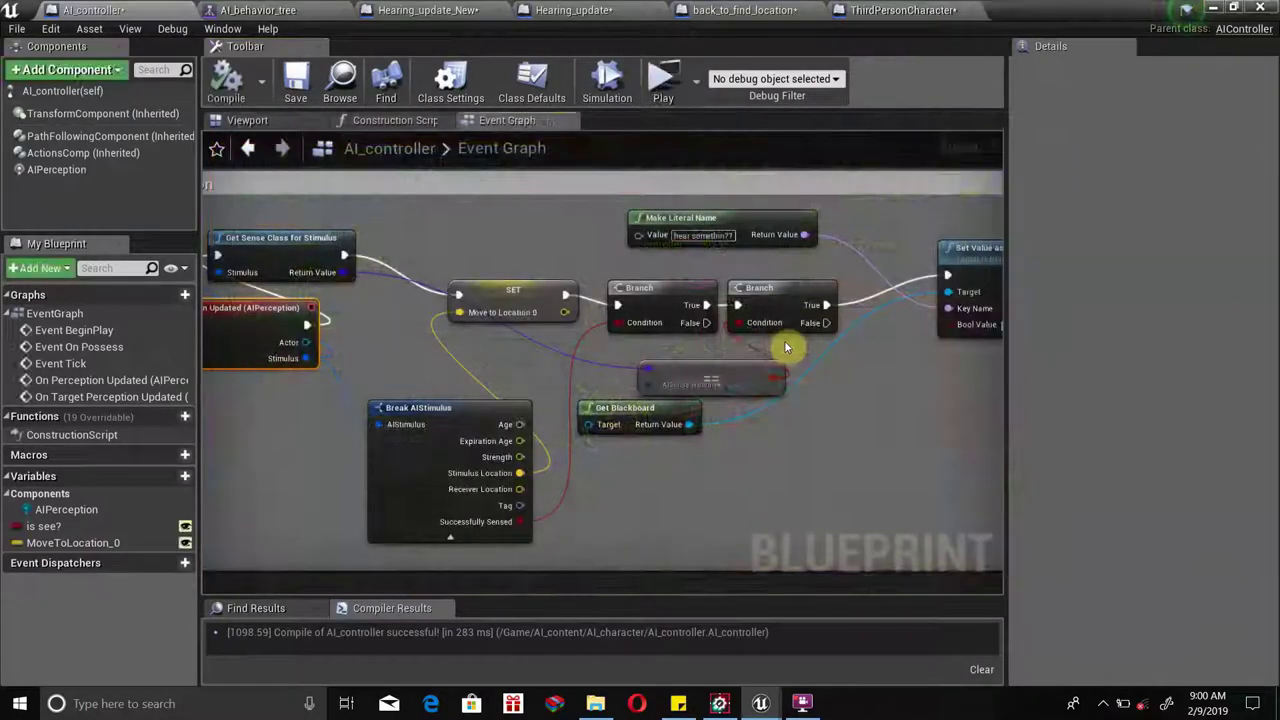
Shift the Get Blackboard node right and review the AIPerception component's settings.
scroll(800, 340, "down", 1)
scroll(750, 333, "up", 1)
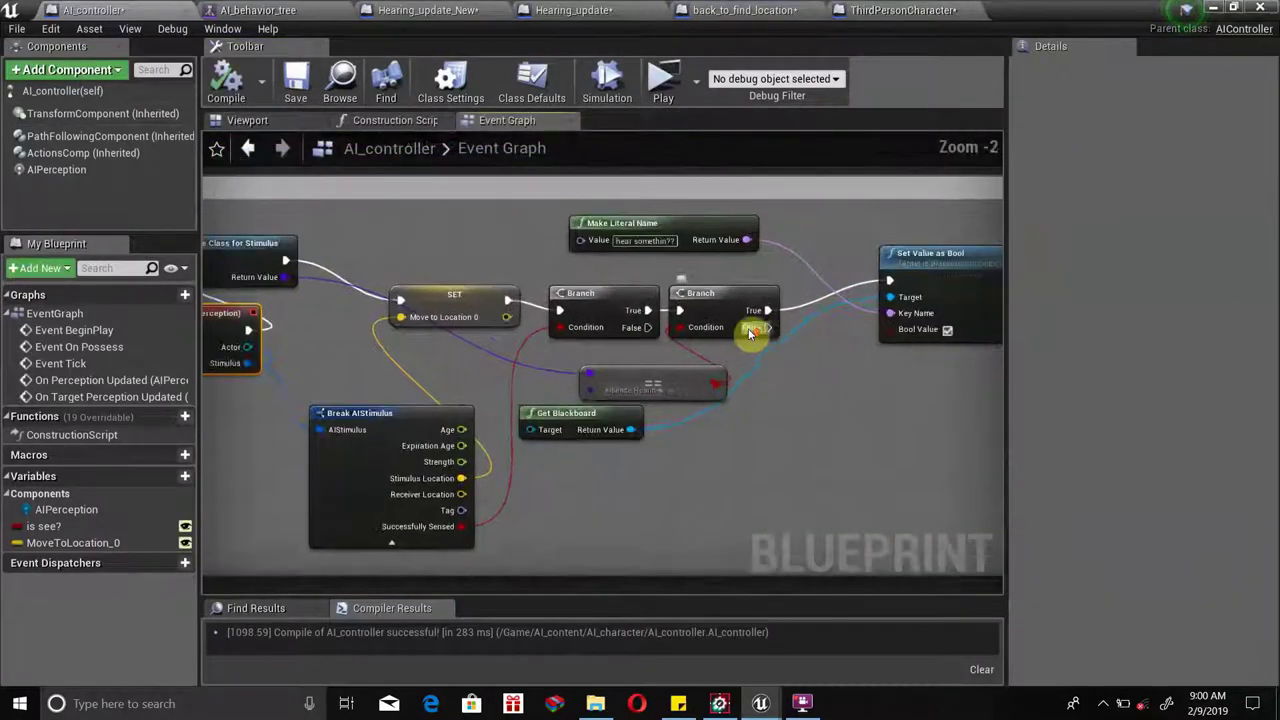
left_click_drag(562, 414, 619, 413)
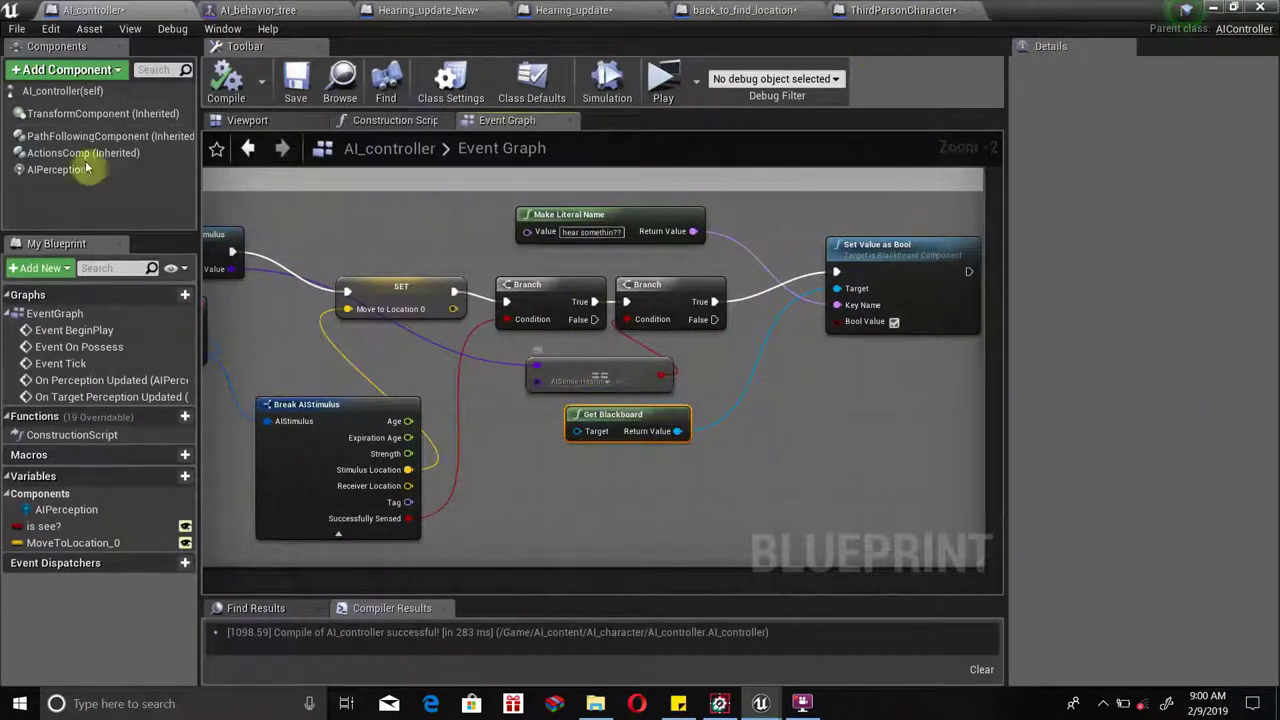
left_click(45, 169)
scroll(1100, 380, "down", 2)
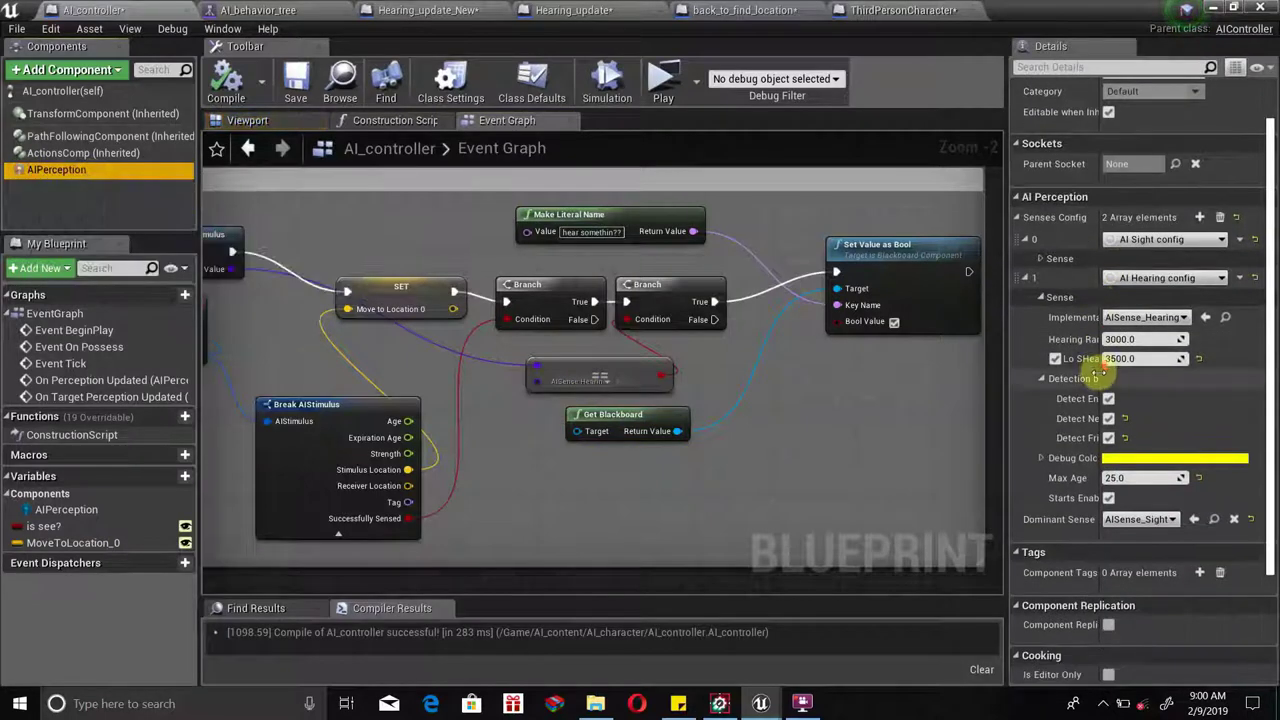
scroll(1158, 492, "down", 1)
scroll(1130, 410, "down", 1)
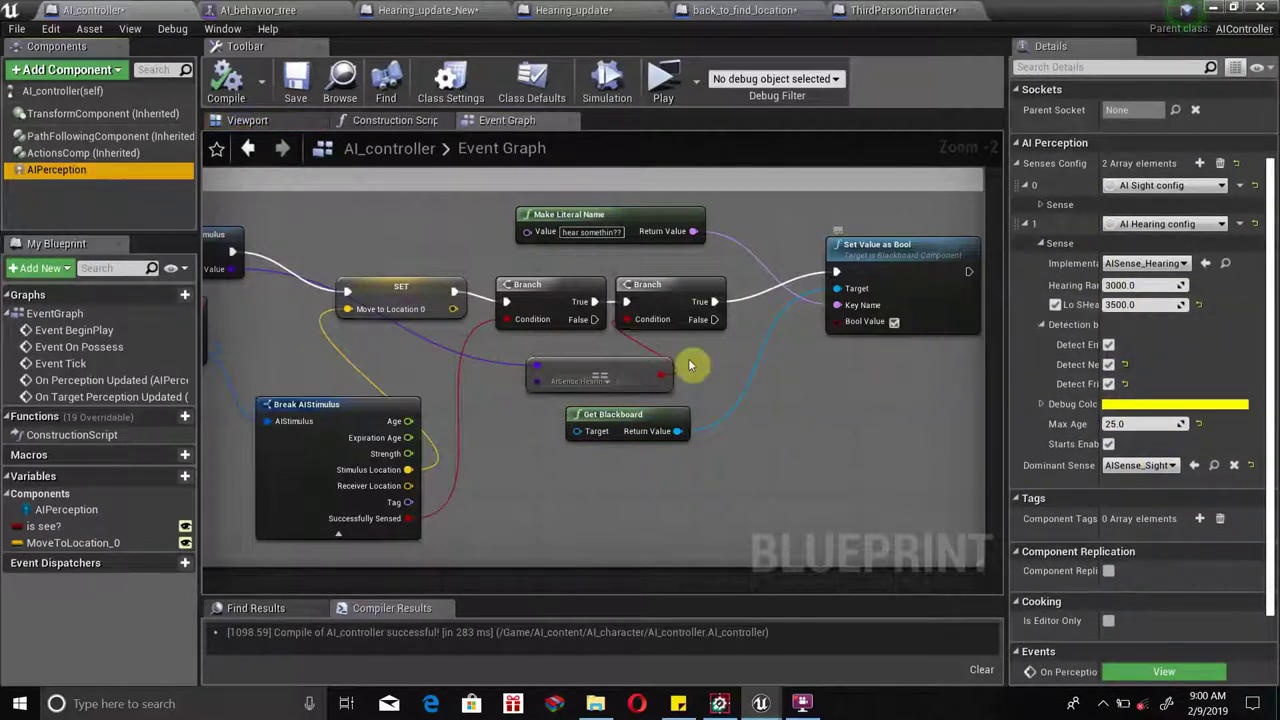
Realign the perception event, Get Sense Class, both Branch nodes and the == node.
left_click(655, 288)
scroll(540, 369, "up", 1)
right_click_drag(543, 370, 785, 457)
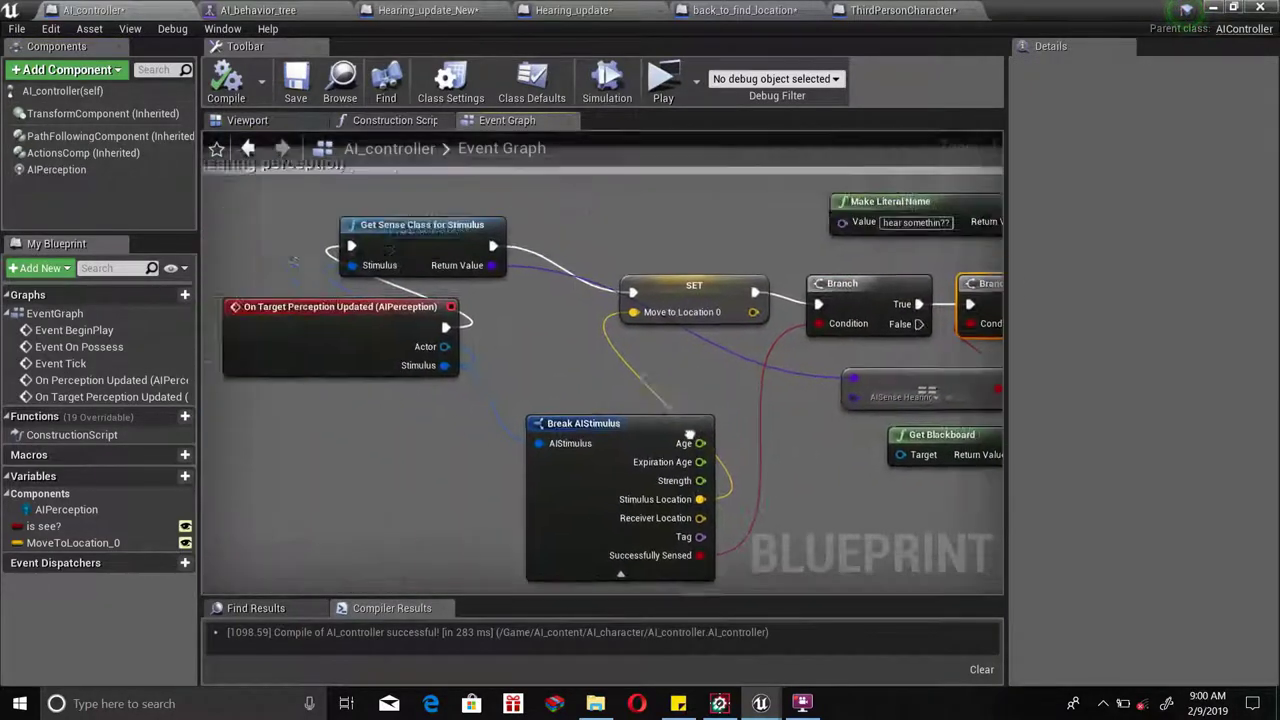
left_click_drag(533, 270, 641, 266)
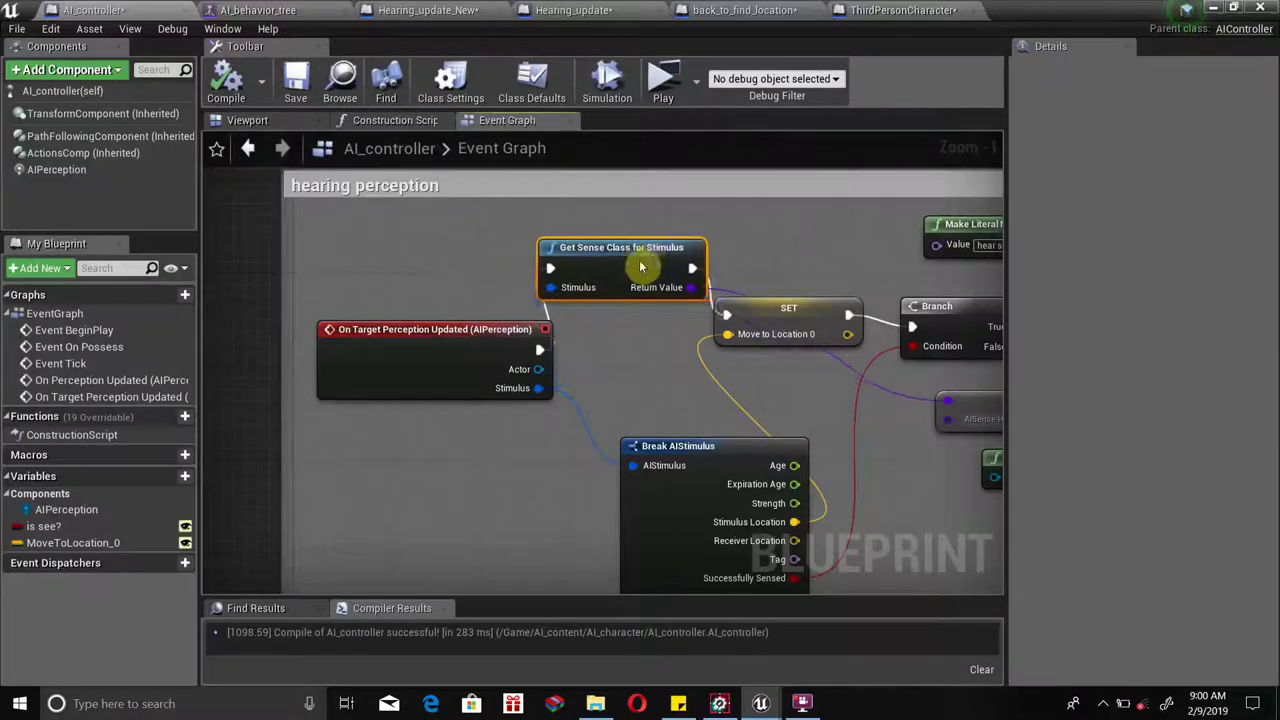
left_click_drag(534, 360, 476, 348)
left_click_drag(616, 259, 593, 318)
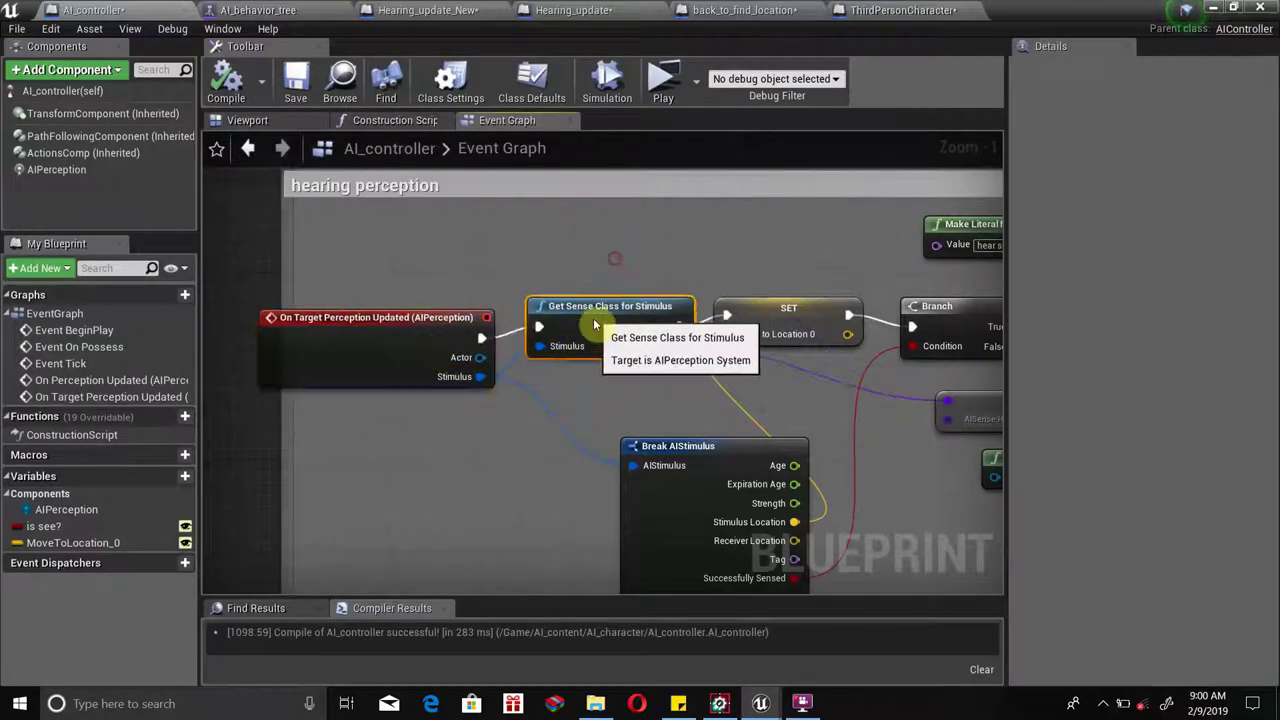
right_click_drag(636, 323, 436, 353)
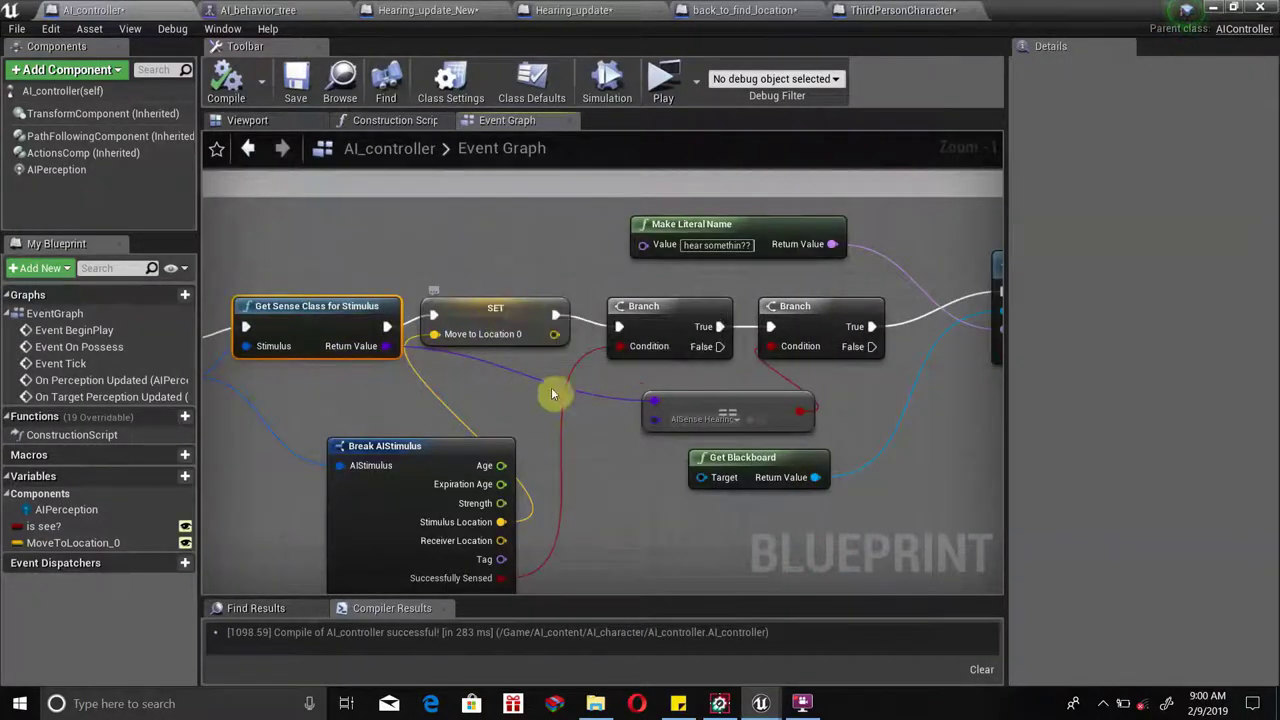
right_click_drag(640, 383, 672, 294)
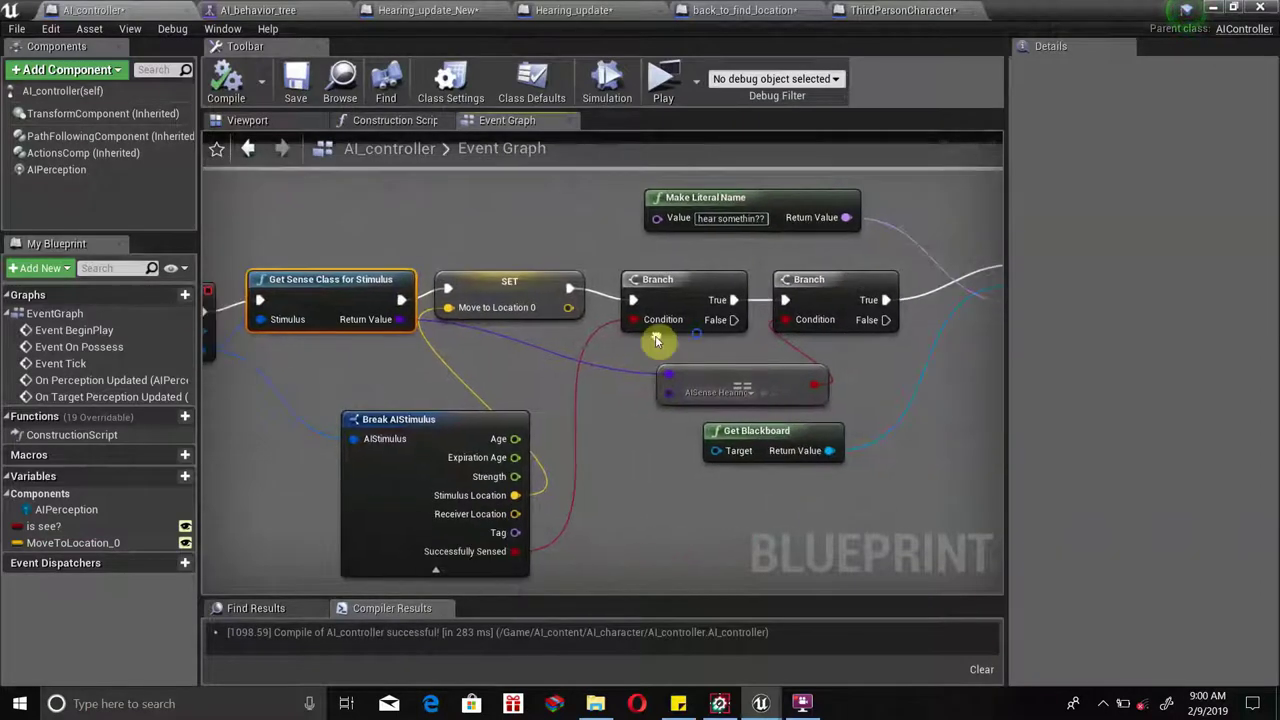
left_click_drag(672, 294, 672, 282)
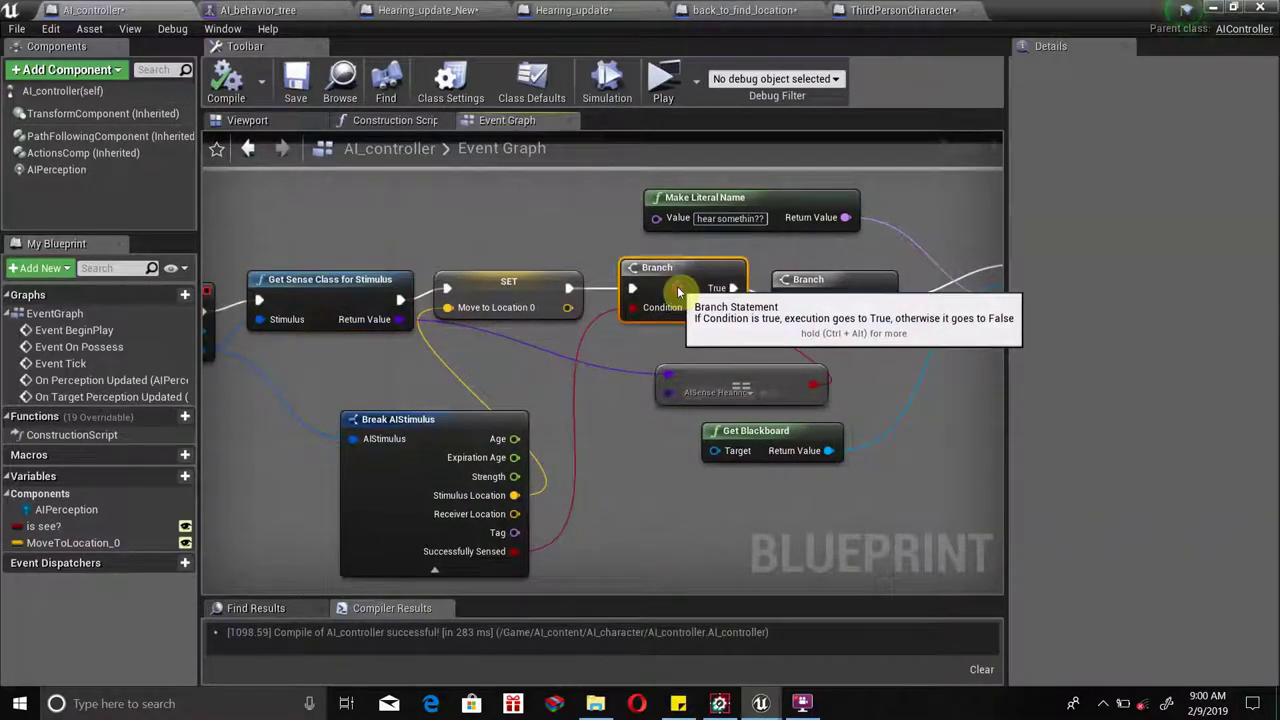
left_click_drag(795, 283, 805, 271)
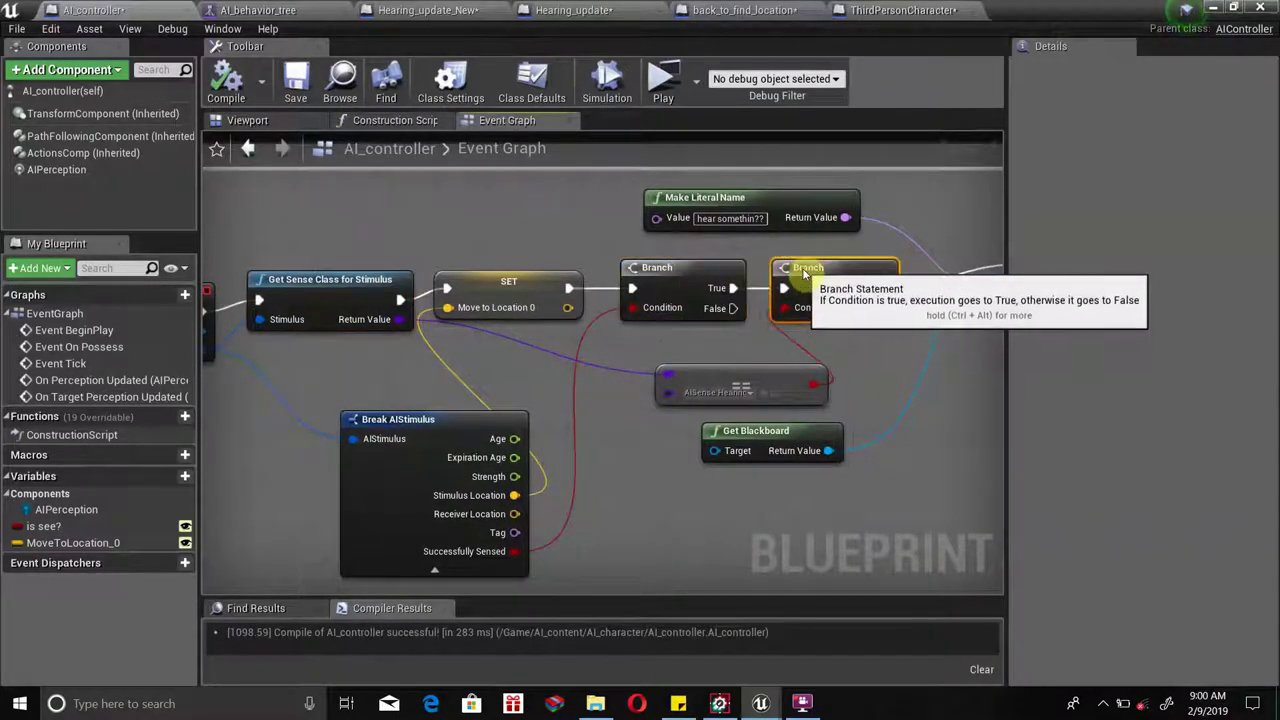
left_click_drag(780, 384, 700, 392)
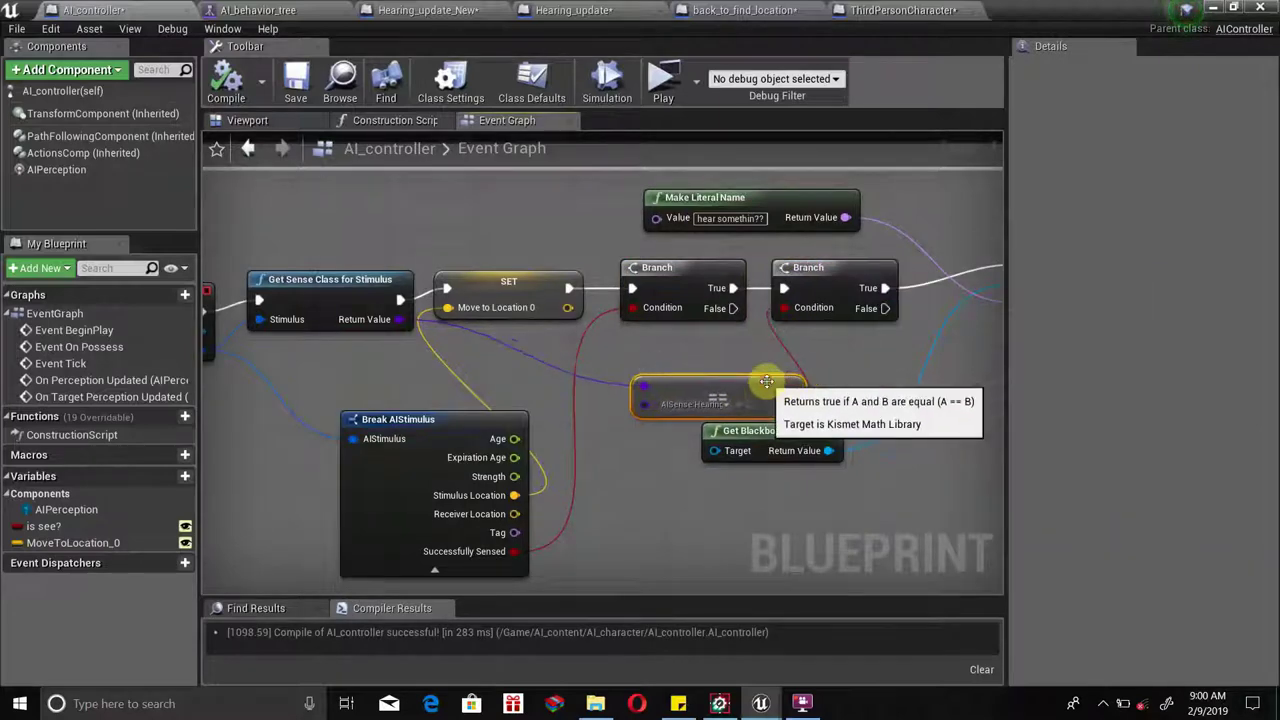
right_click_drag(821, 278, 621, 293)
Delete the second Branch, wire True into Set Value as Bool, == into Bool Value, and compile.
left_click(621, 293)
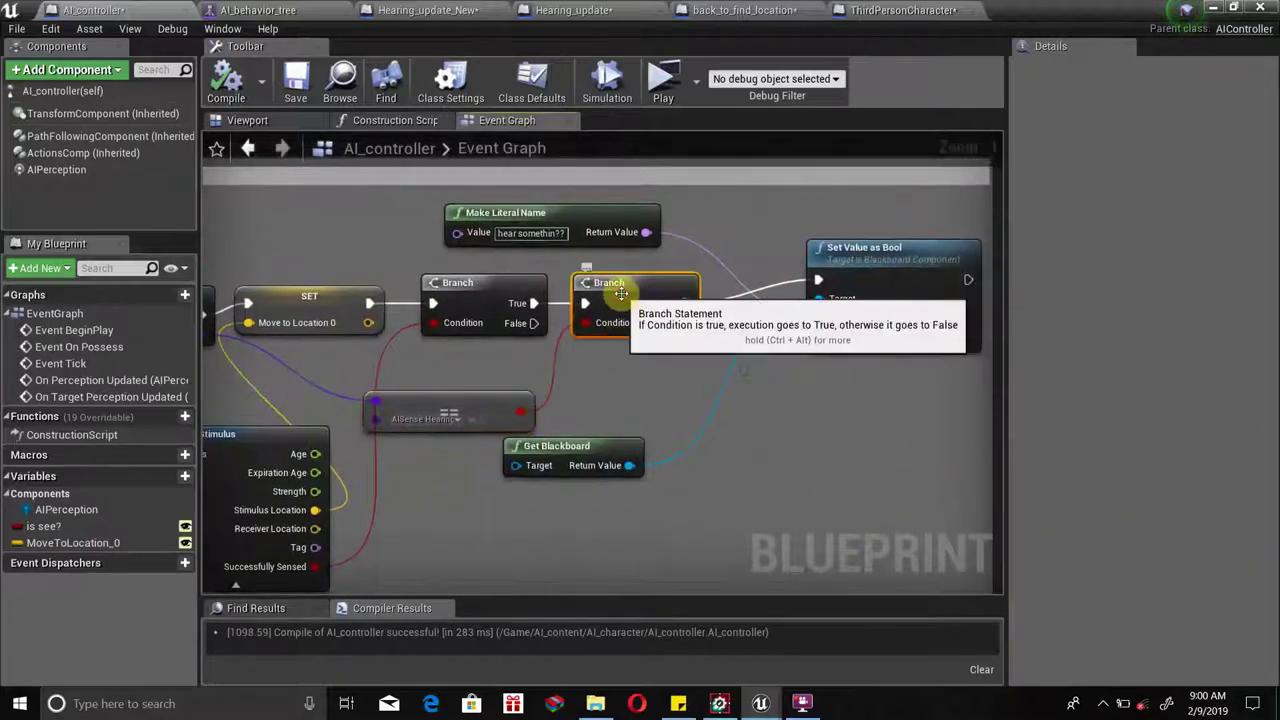
key("Delete")
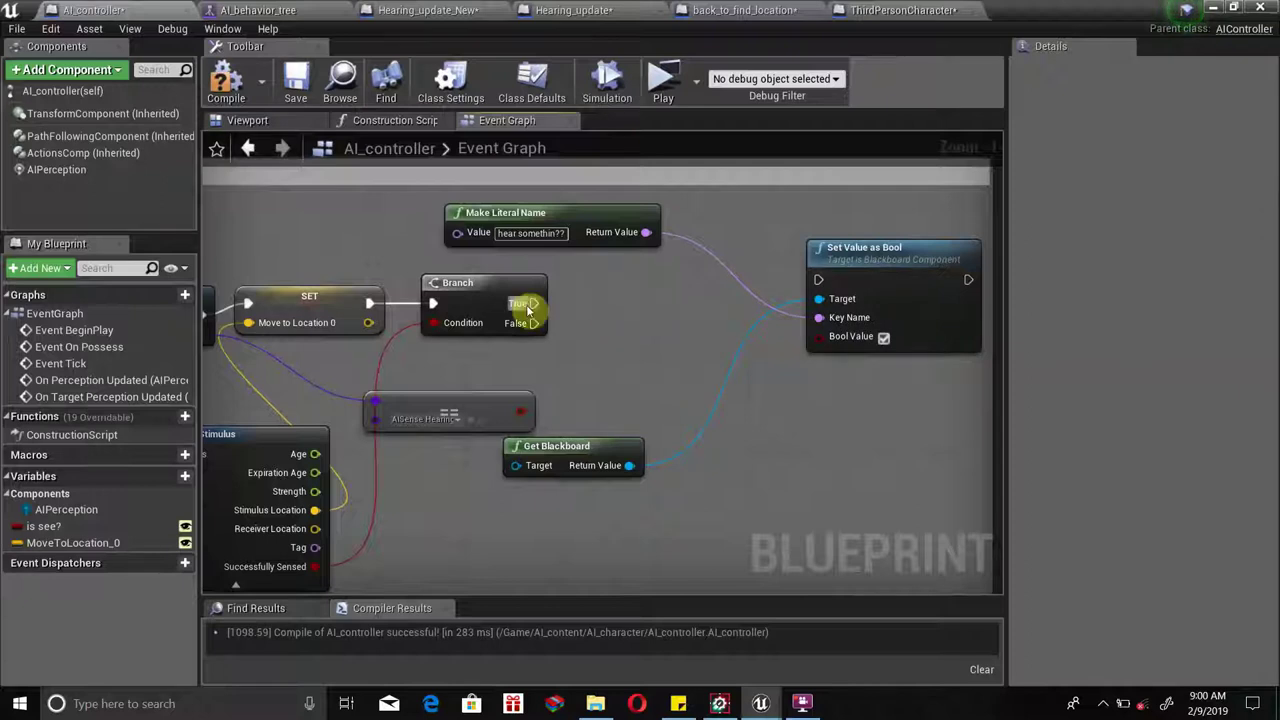
mouse_move(528, 304)
left_mouse_down()
mouse_move(777, 303)
mouse_move(820, 282)
left_mouse_up()
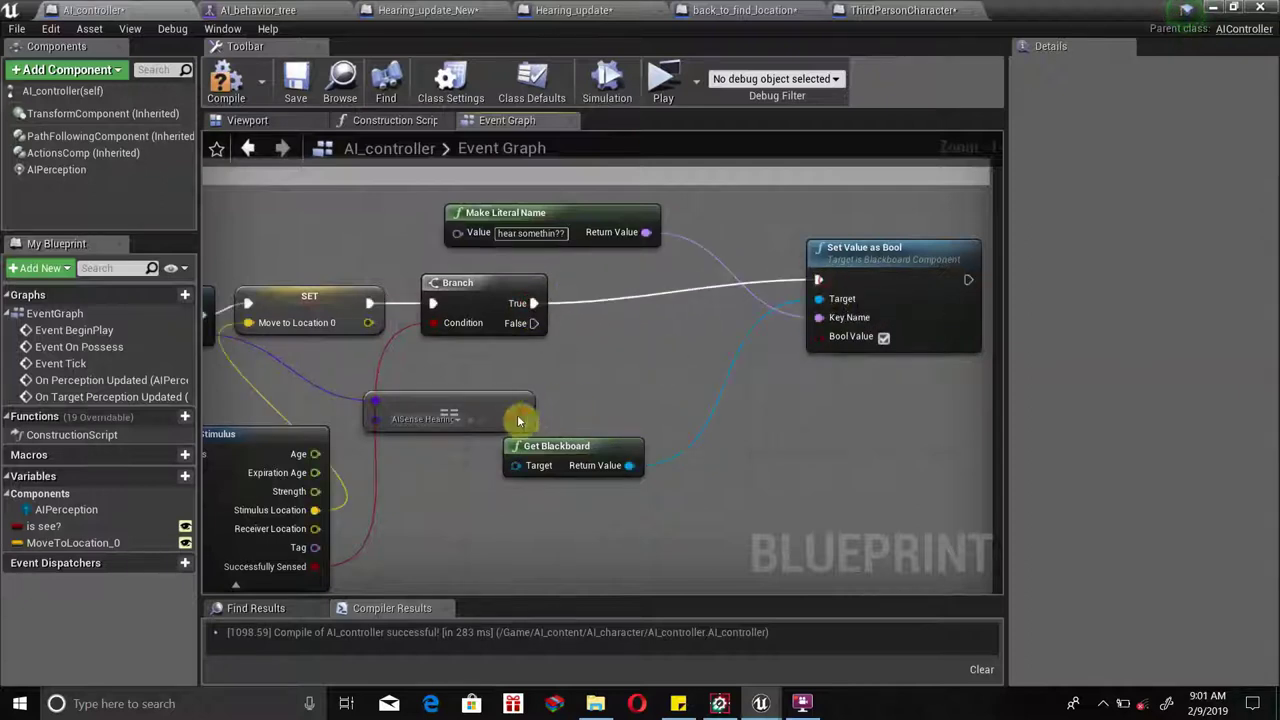
left_click_drag(520, 410, 738, 357)
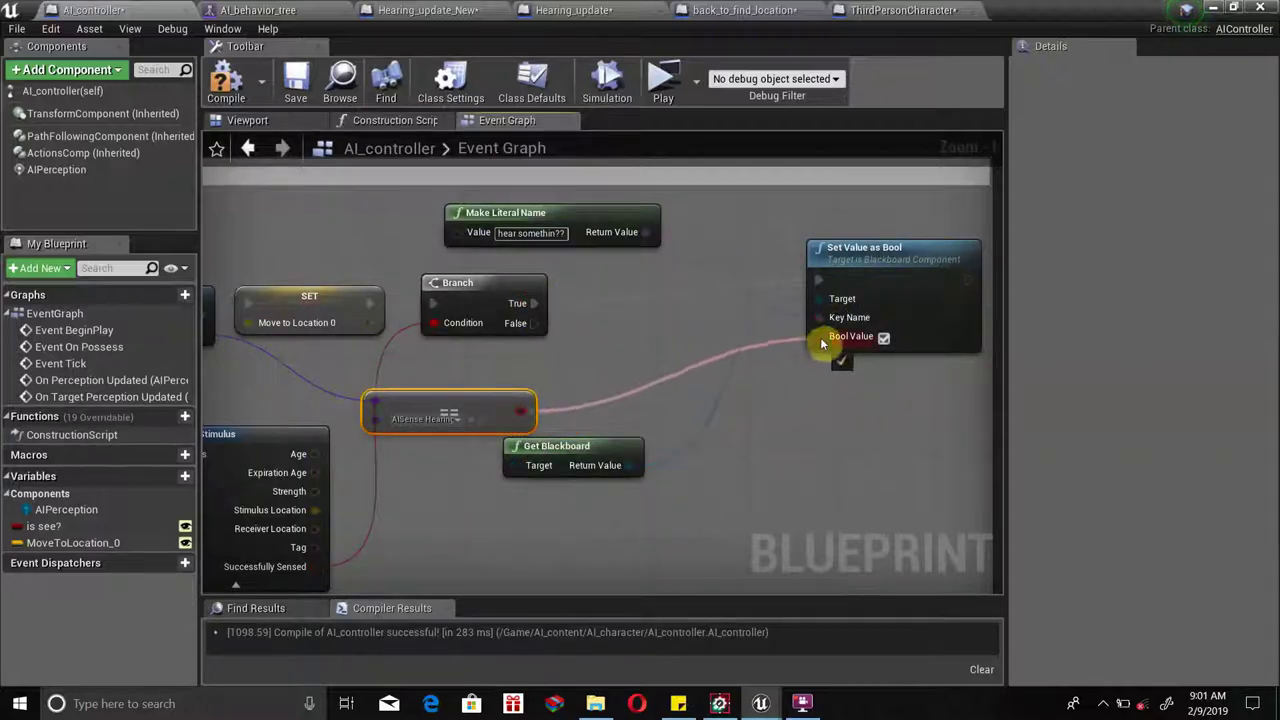
left_click_drag(821, 343, 821, 337)
left_click(248, 85)
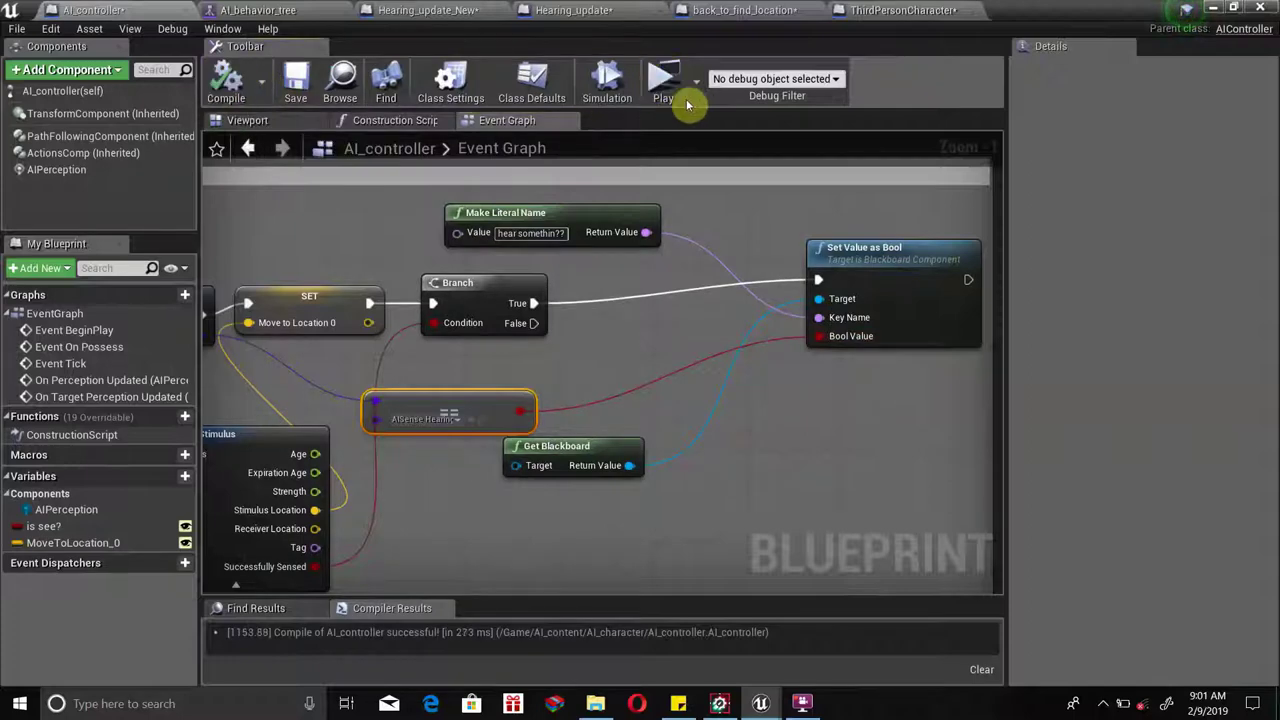
left_click(663, 82)
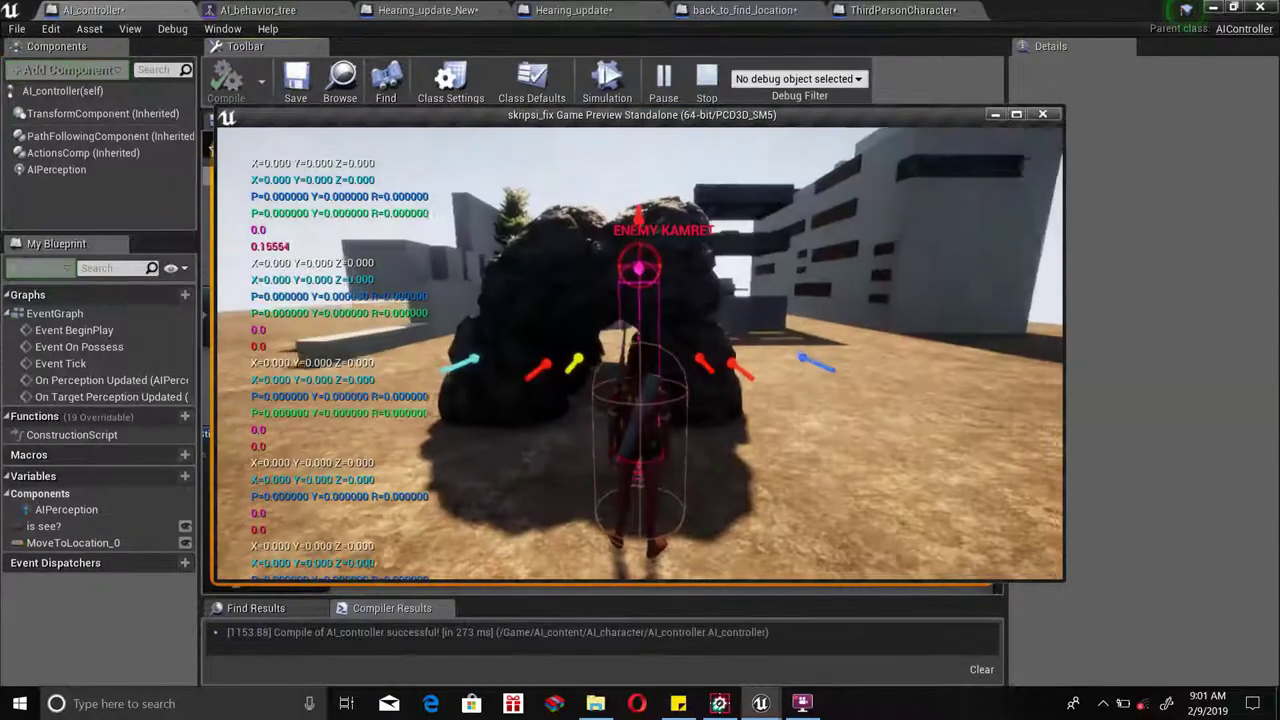
key("apostrophe")
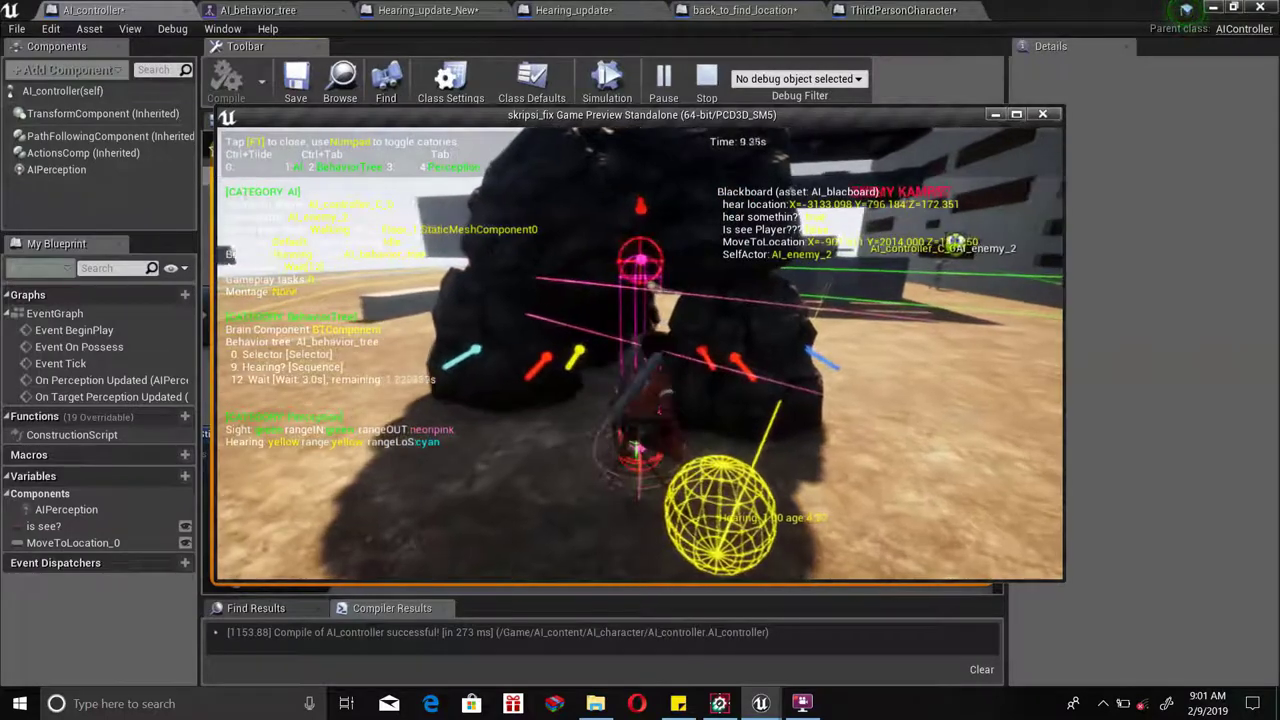
key("Escape")
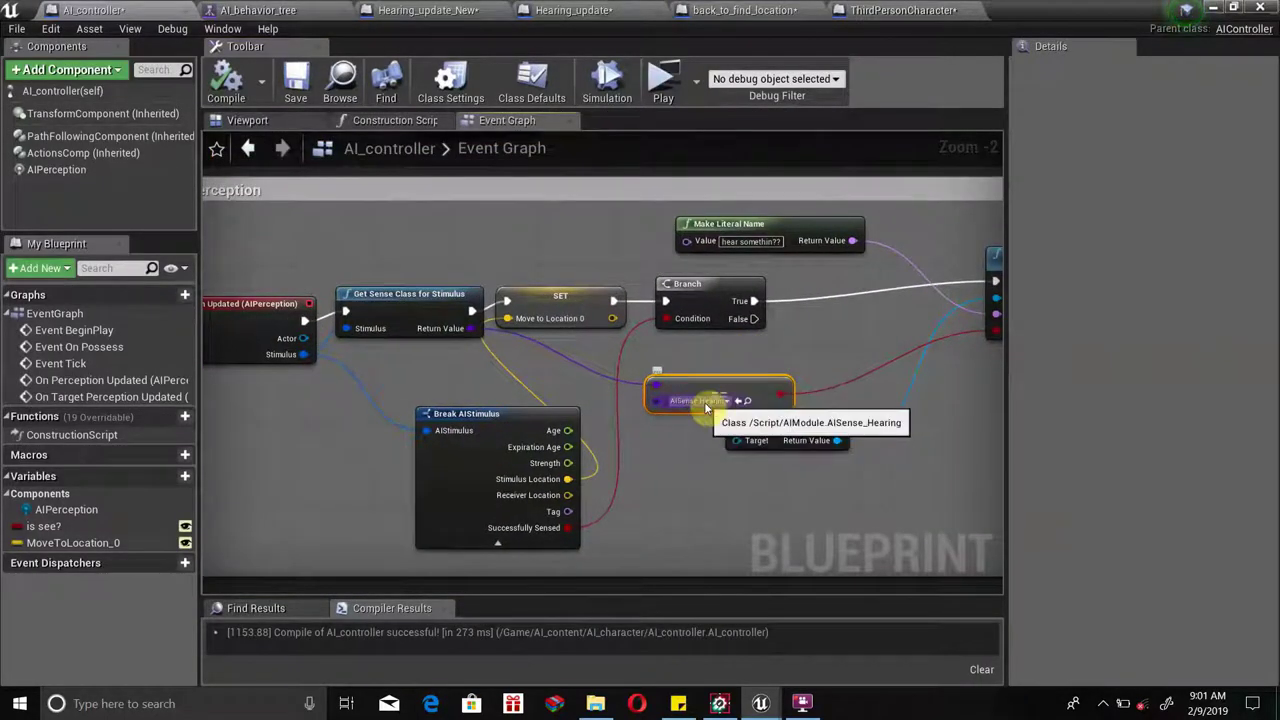
Inspect the hearing comparison's class list, leaving it unchanged.
left_click(700, 402)
left_click(655, 386)
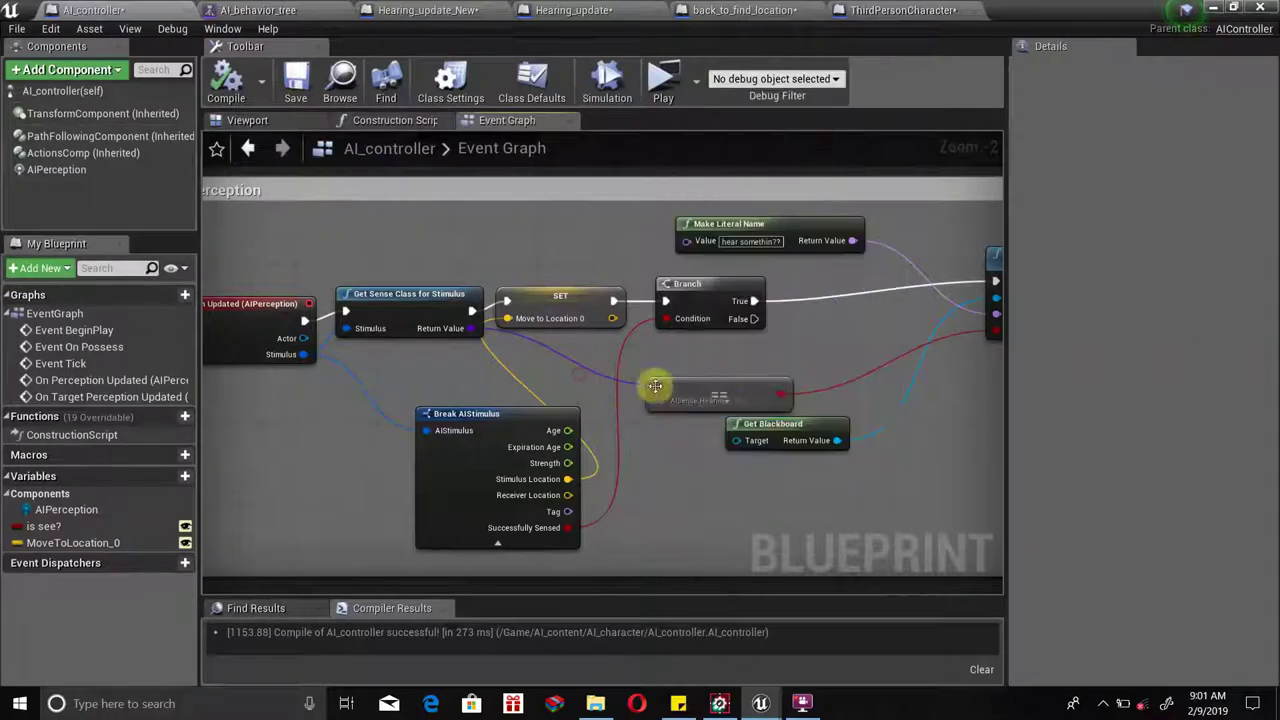
left_click(700, 402)
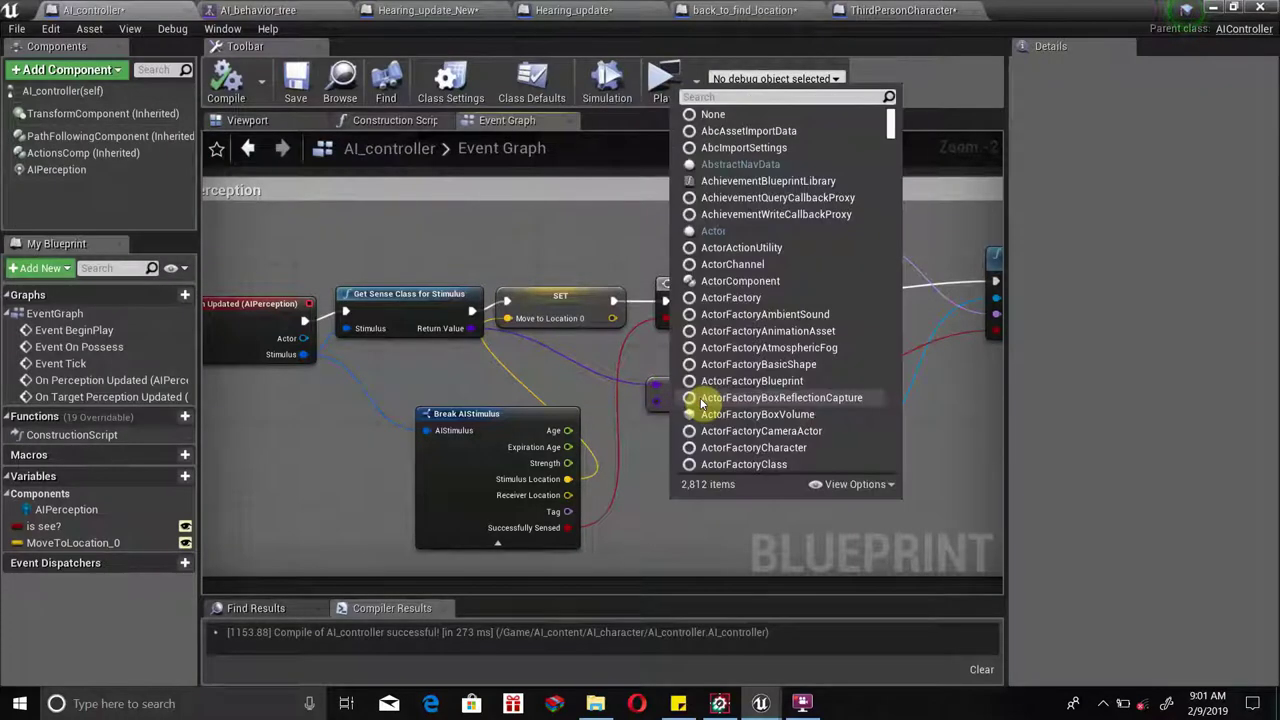
left_click(563, 362)
Move Get Blackboard up beside the Branch and Set Value as Bool left and down.
right_click_drag(745, 421, 545, 425)
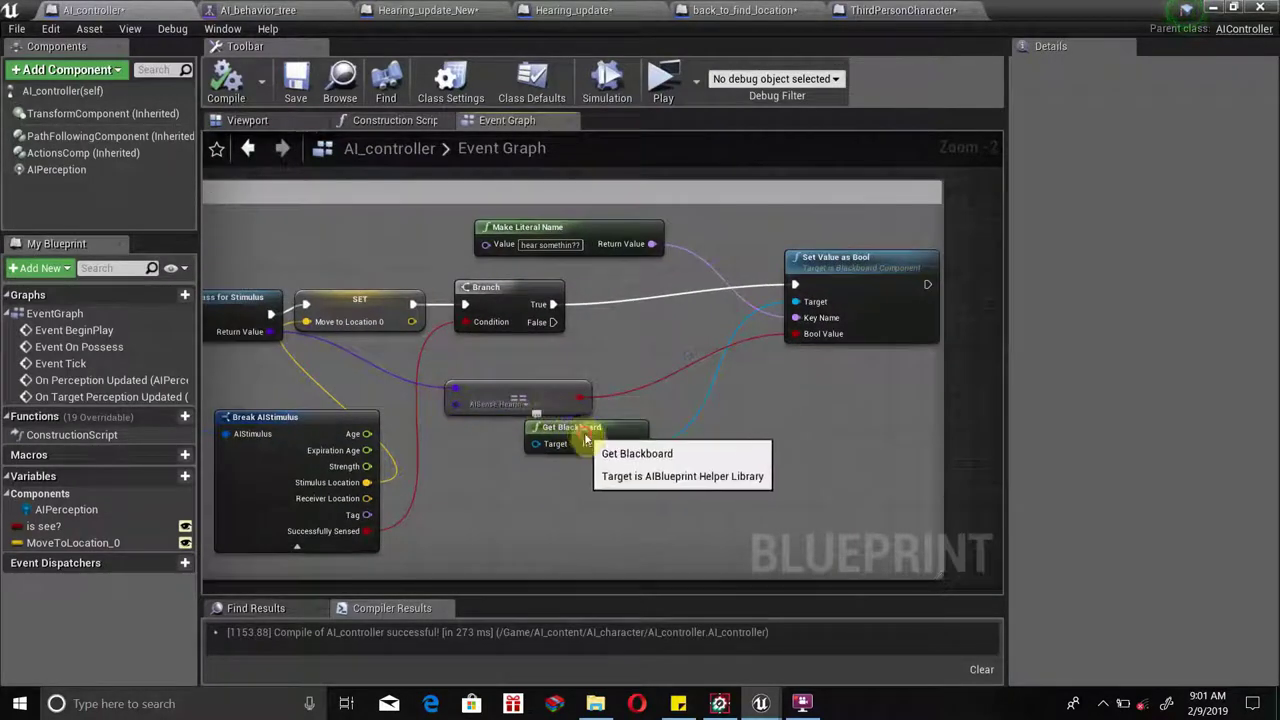
left_click_drag(587, 440, 515, 360)
right_click_drag(515, 360, 580, 413)
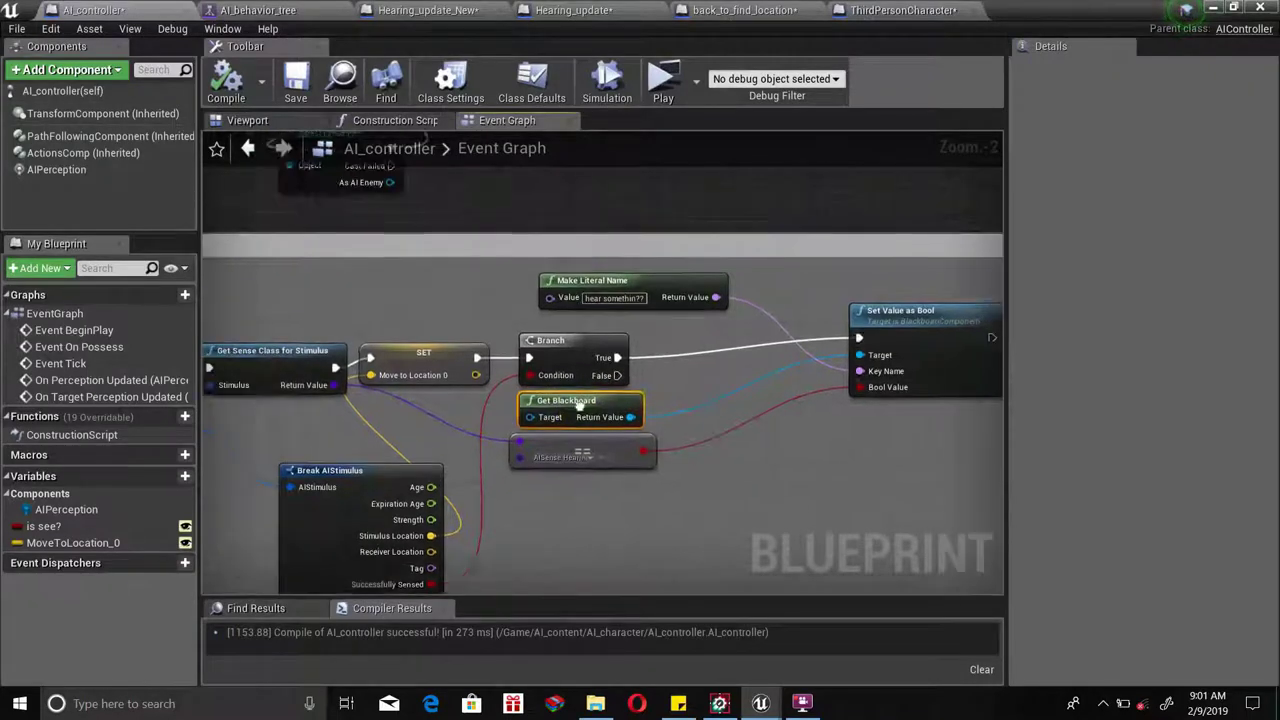
left_click_drag(908, 330, 870, 360)
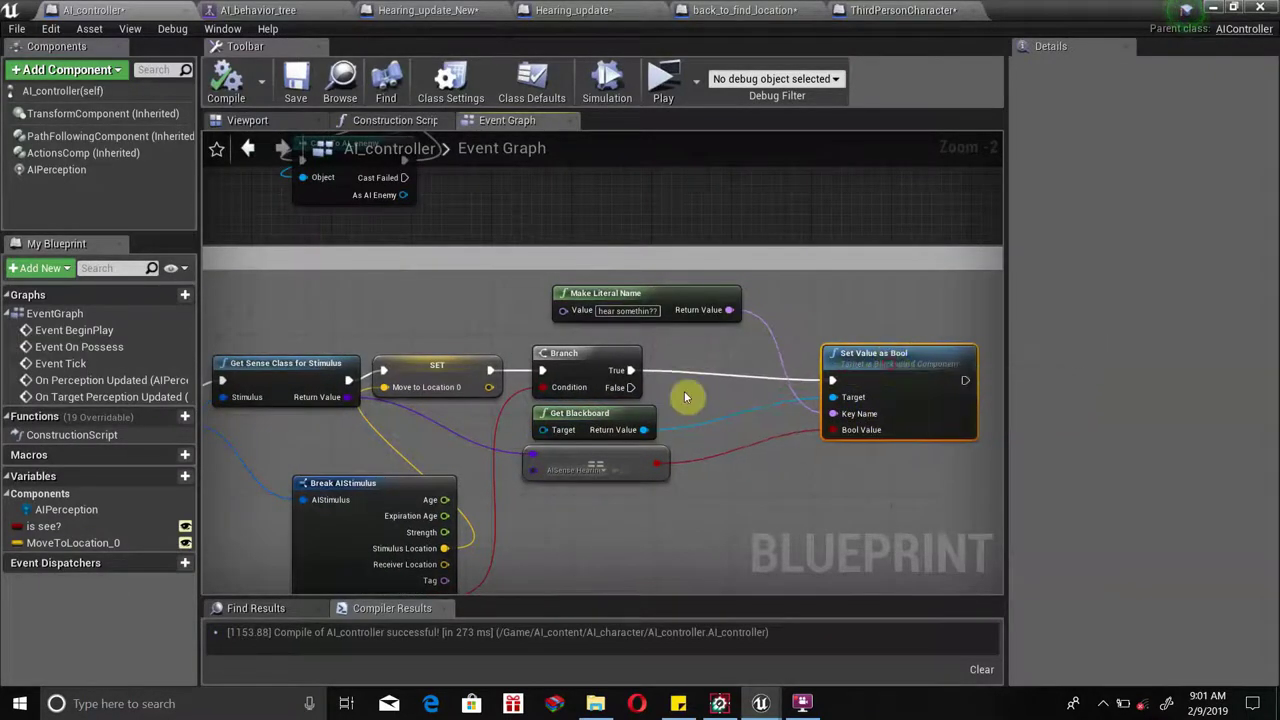
right_click_drag(620, 400, 685, 421)
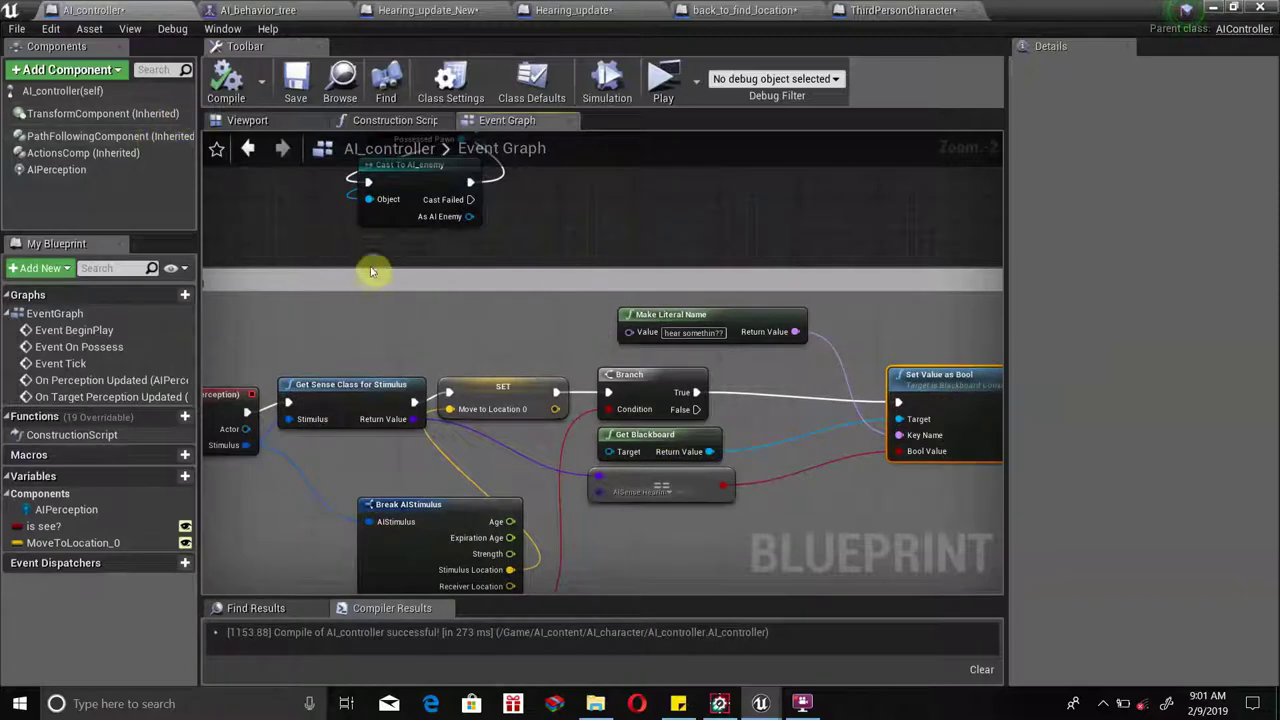
Reposition On Target Perception Updated, Get Sense Class for Stimulus and Set Value as Bool.
right_click_drag(517, 302, 684, 285)
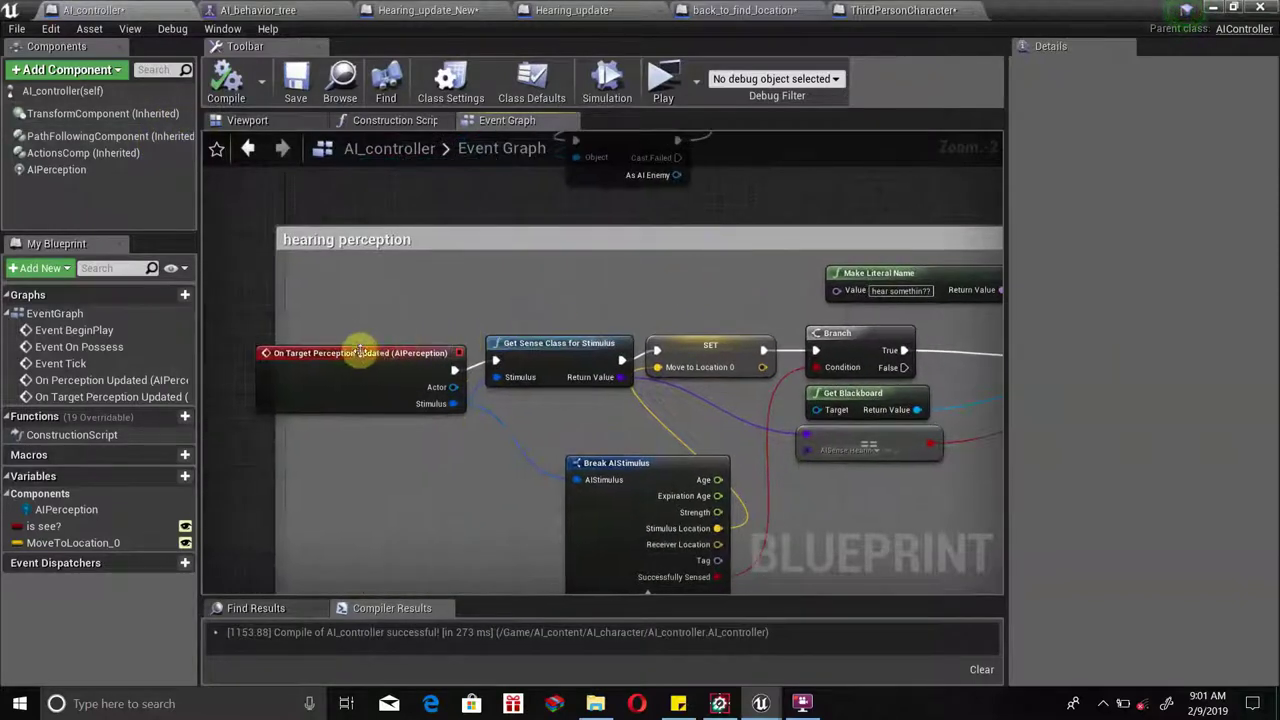
left_click_drag(360, 352, 302, 322)
left_click_drag(629, 351, 609, 341)
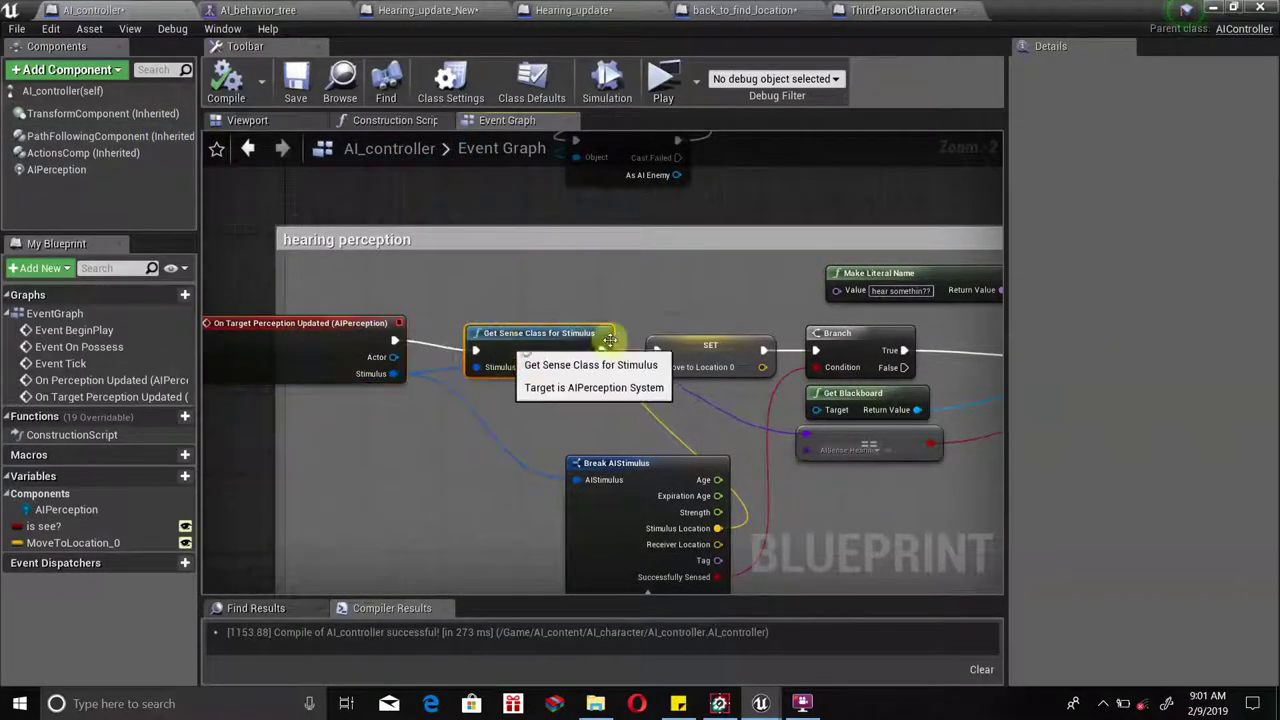
mouse_move(609, 341)
right_mouse_down()
mouse_move(586, 360)
mouse_move(595, 305)
right_mouse_up()
right_click_drag(726, 271, 561, 396)
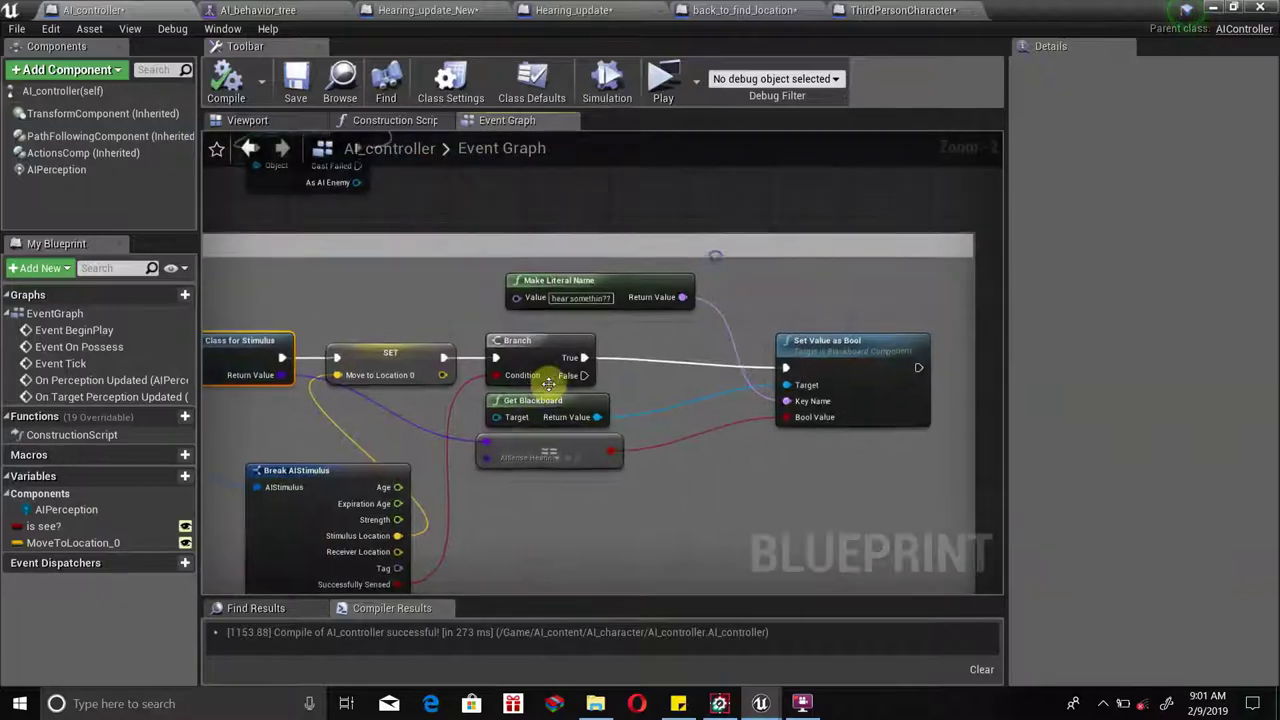
left_click_drag(847, 363, 857, 333)
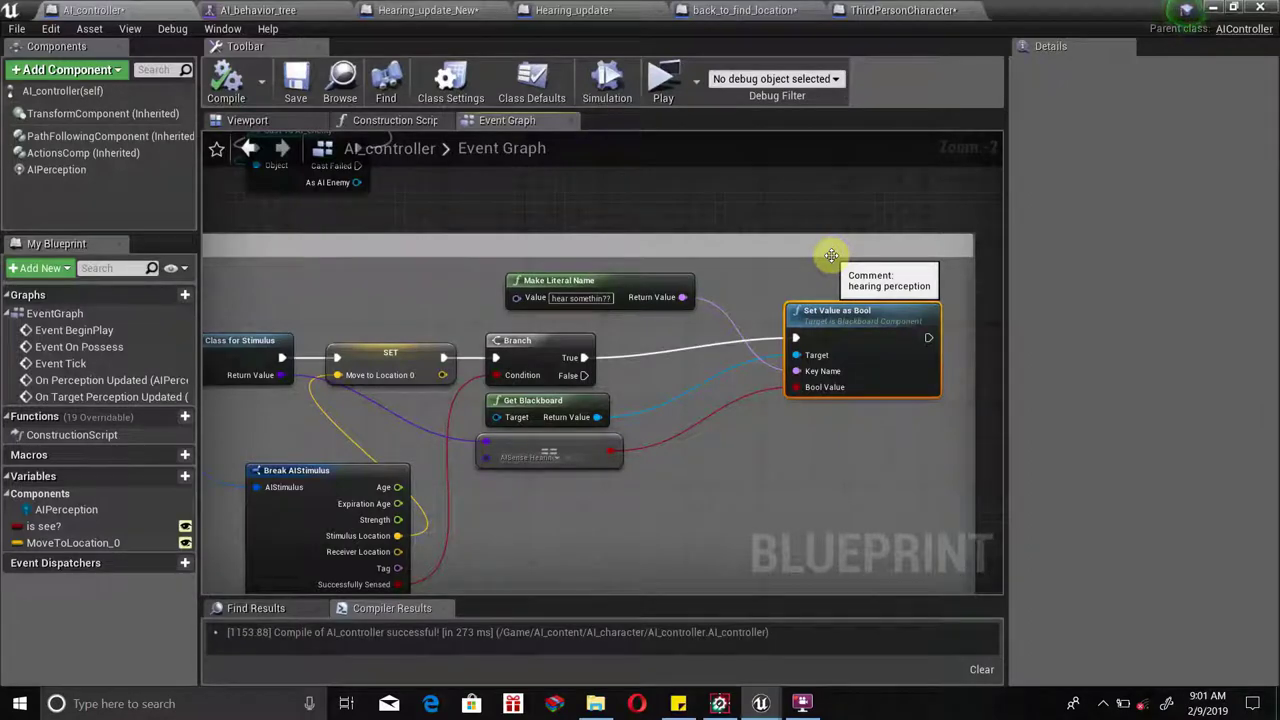
scroll(809, 251, "down", 3)
scroll(637, 443, "up", 1)
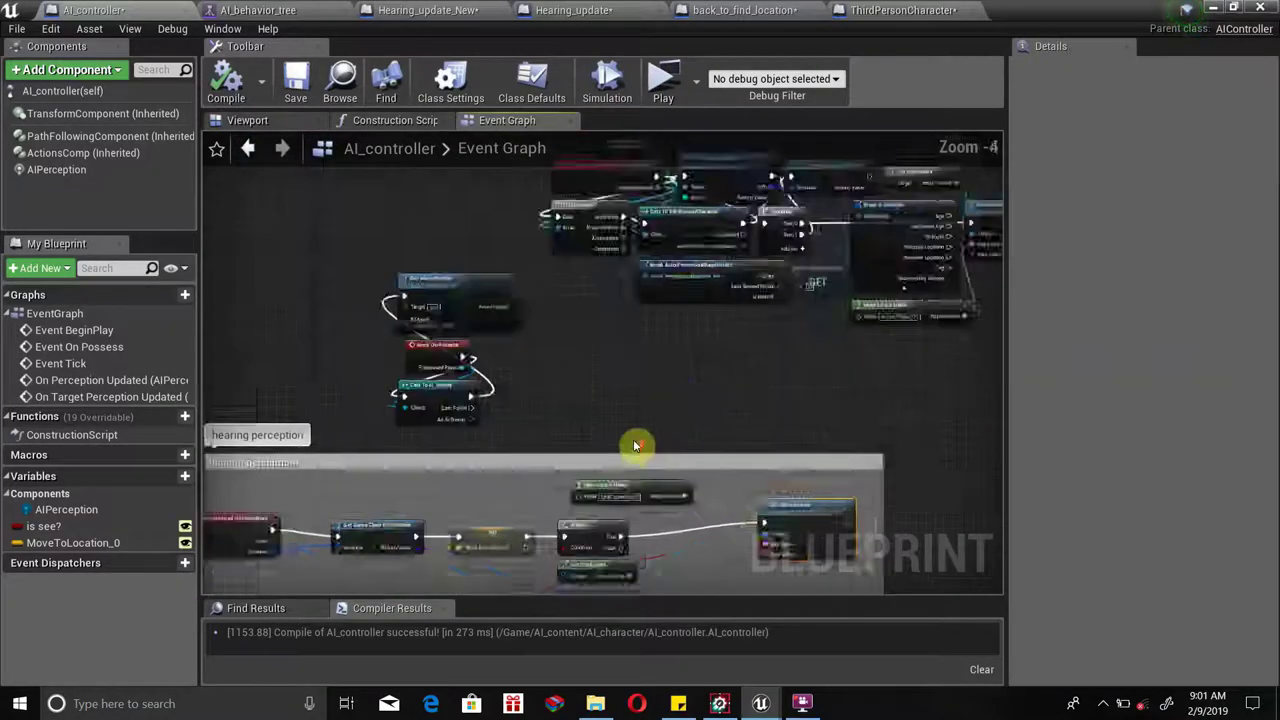
scroll(530, 474, "up", 1)
scroll(690, 323, "down", 2)
scroll(686, 288, "up", 2)
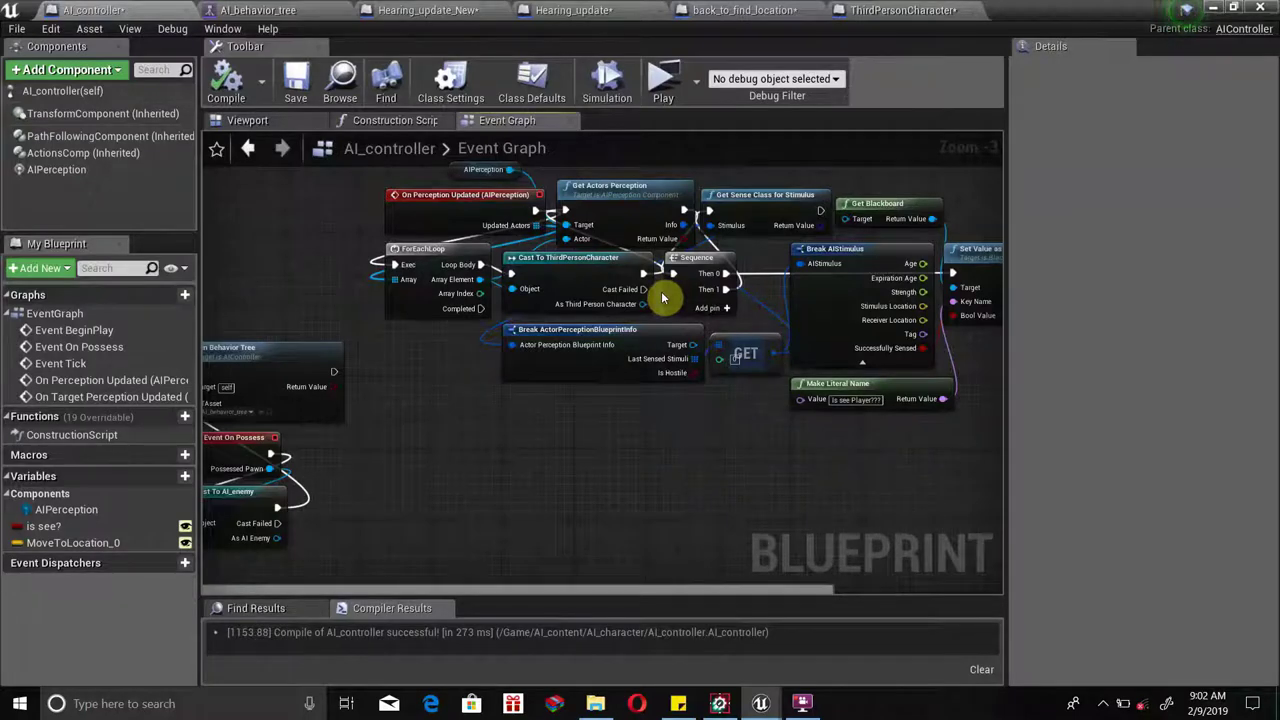
Replace Successfully Sensed with the AISense_Hearing equality result as the Branch condition.
scroll(557, 434, "down", 3)
right_click_drag(557, 434, 663, 260)
scroll(566, 457, "up", 3)
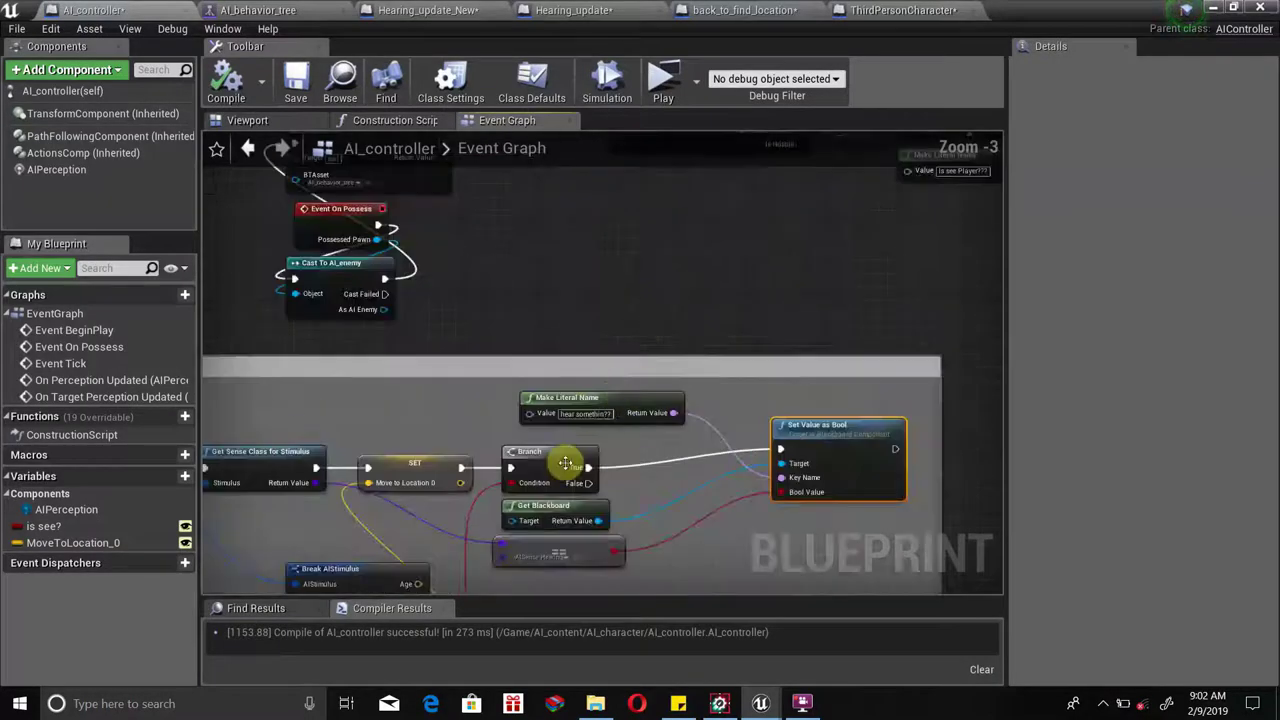
right_click_drag(566, 457, 645, 283)
left_click_drag(498, 323, 452, 323)
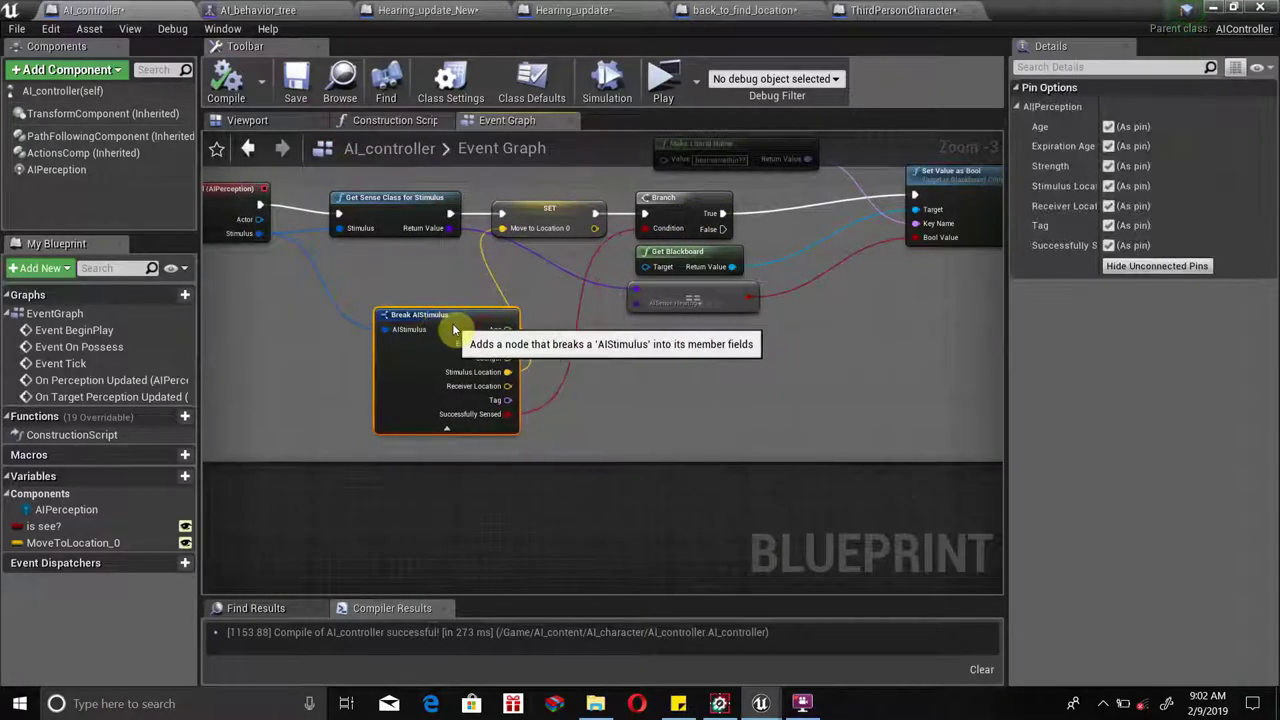
right_click(508, 414)
left_click(563, 458)
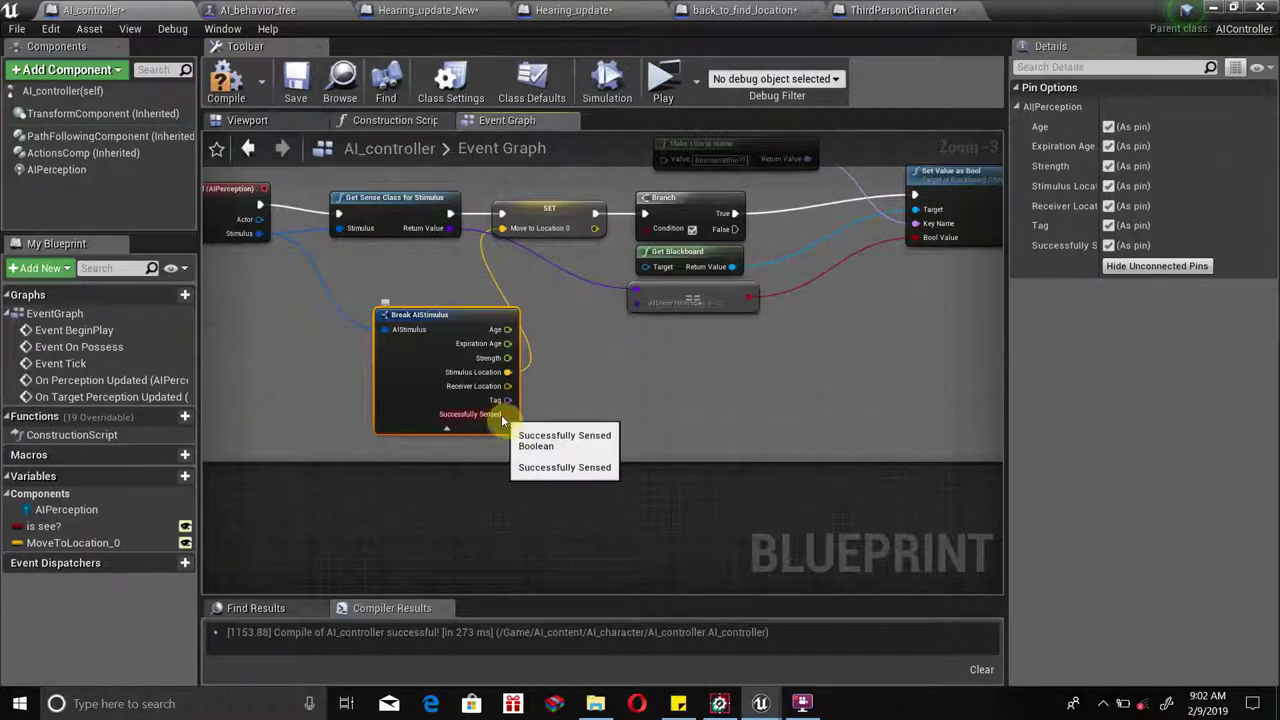
right_click_drag(680, 196, 624, 281)
left_click(624, 281)
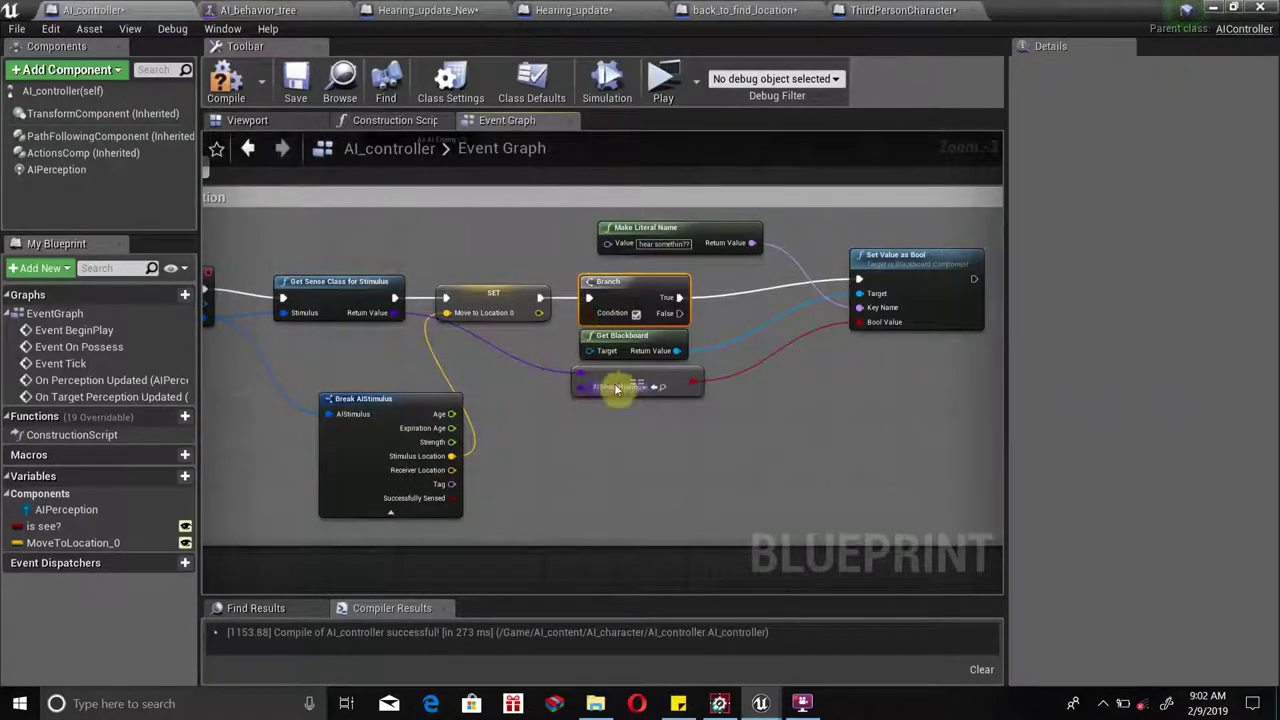
mouse_move(654, 384)
left_mouse_down()
mouse_move(571, 417)
mouse_move(590, 318)
mouse_move(668, 353)
left_mouse_up()
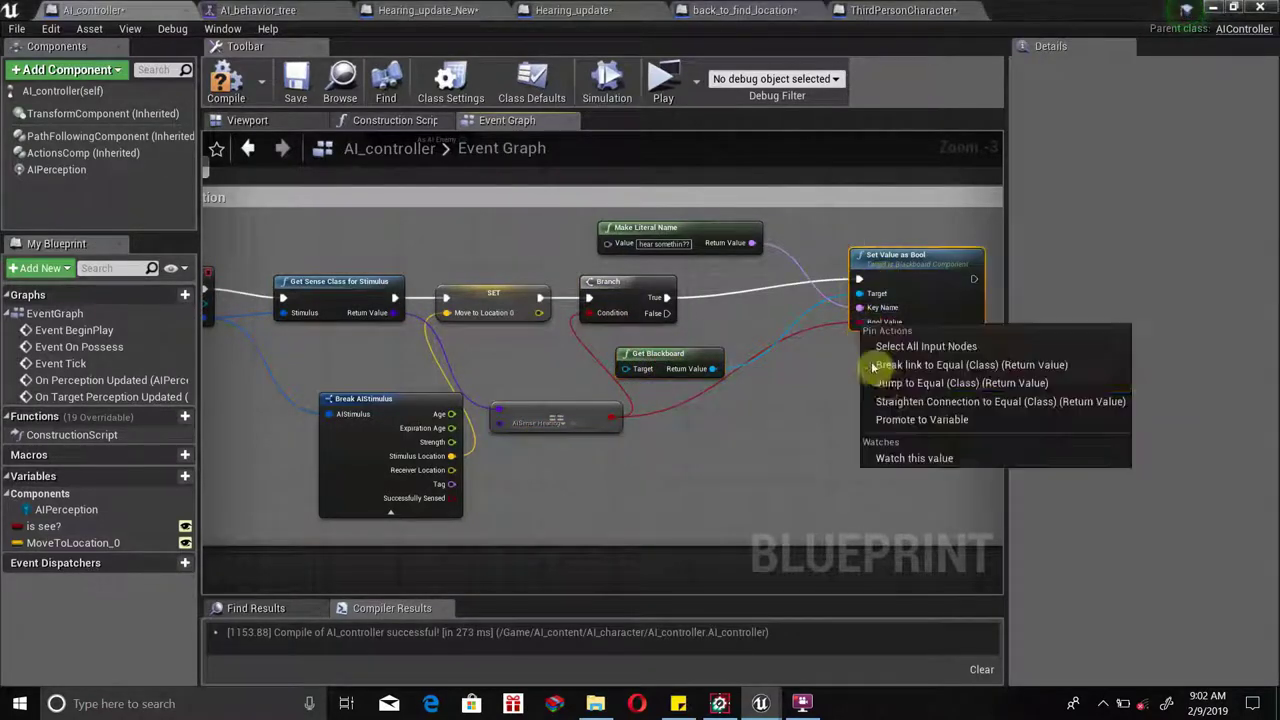
Disconnect the equality from Bool Value, move Get Blackboard up, then compile and play.
right_click(862, 322)
left_click(880, 366)
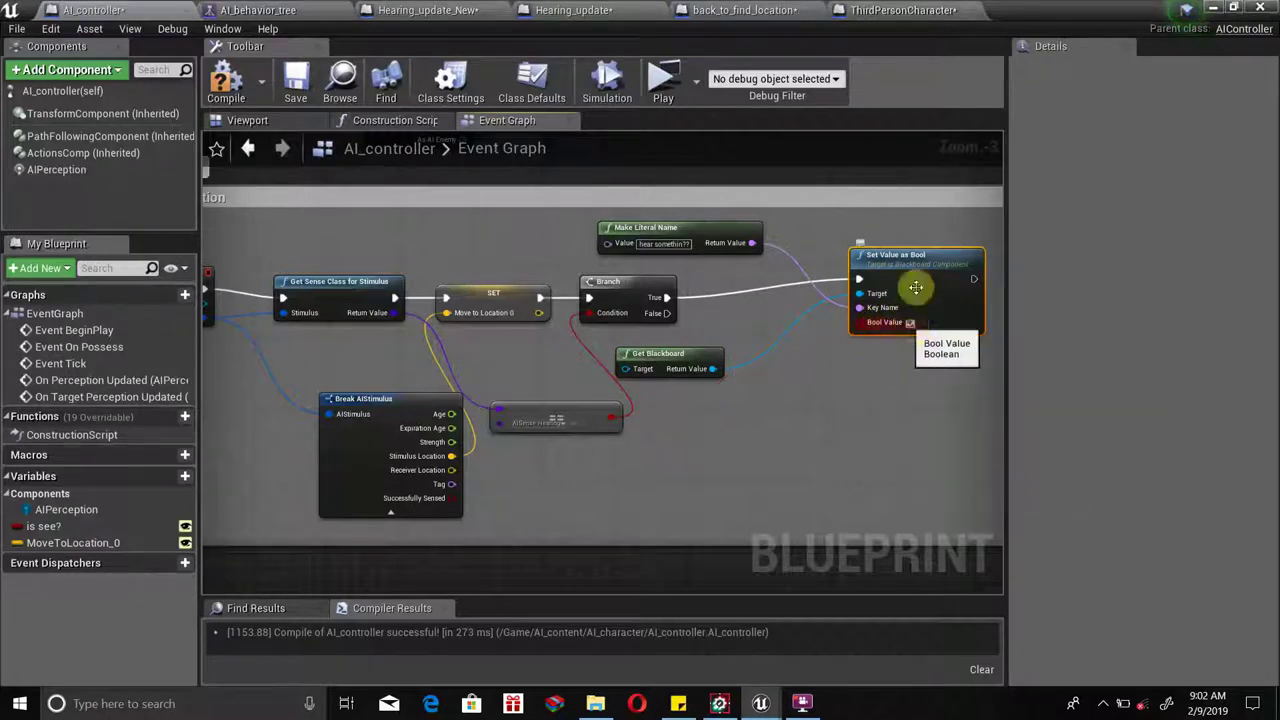
left_click_drag(688, 357, 678, 195)
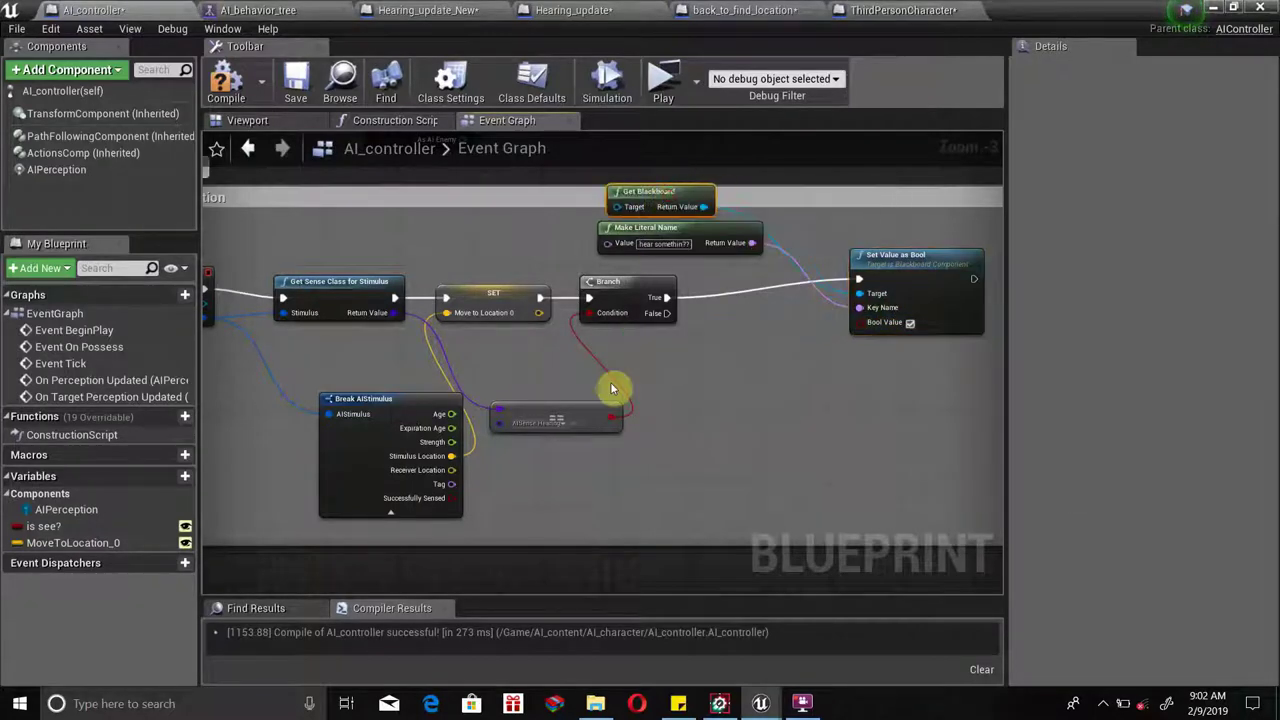
left_click(382, 420)
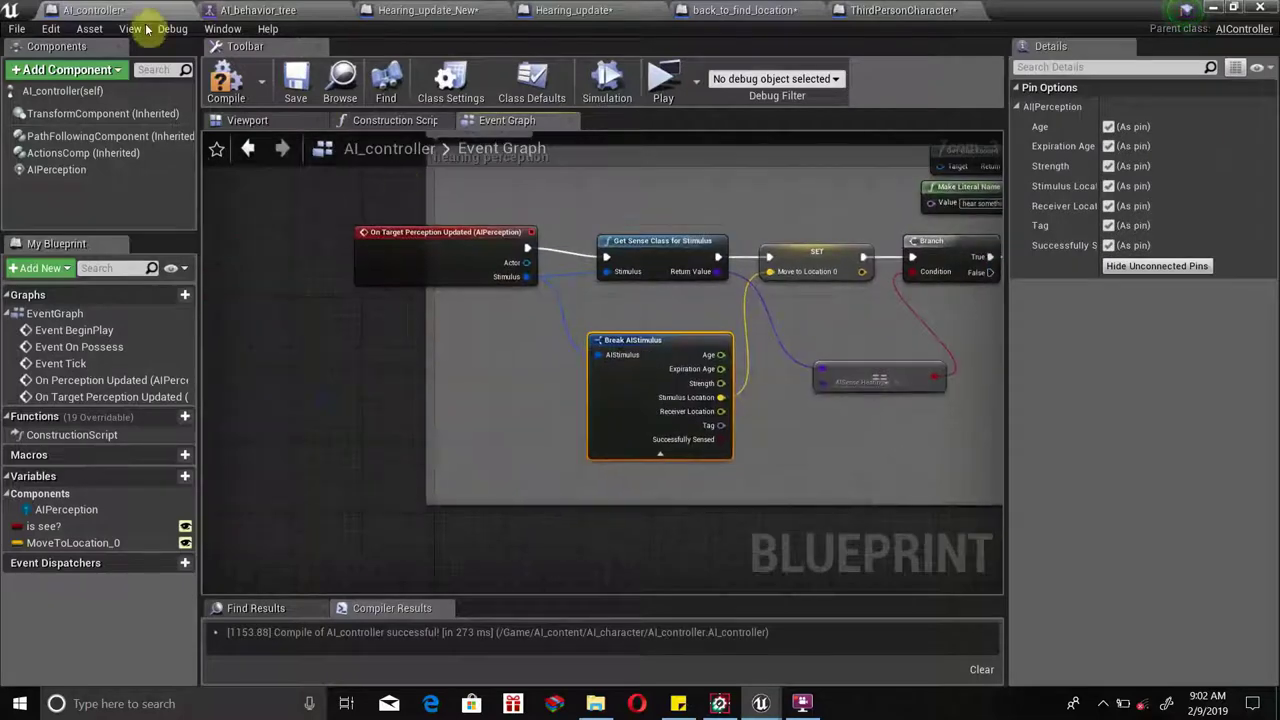
left_click(215, 84)
left_click(663, 84)
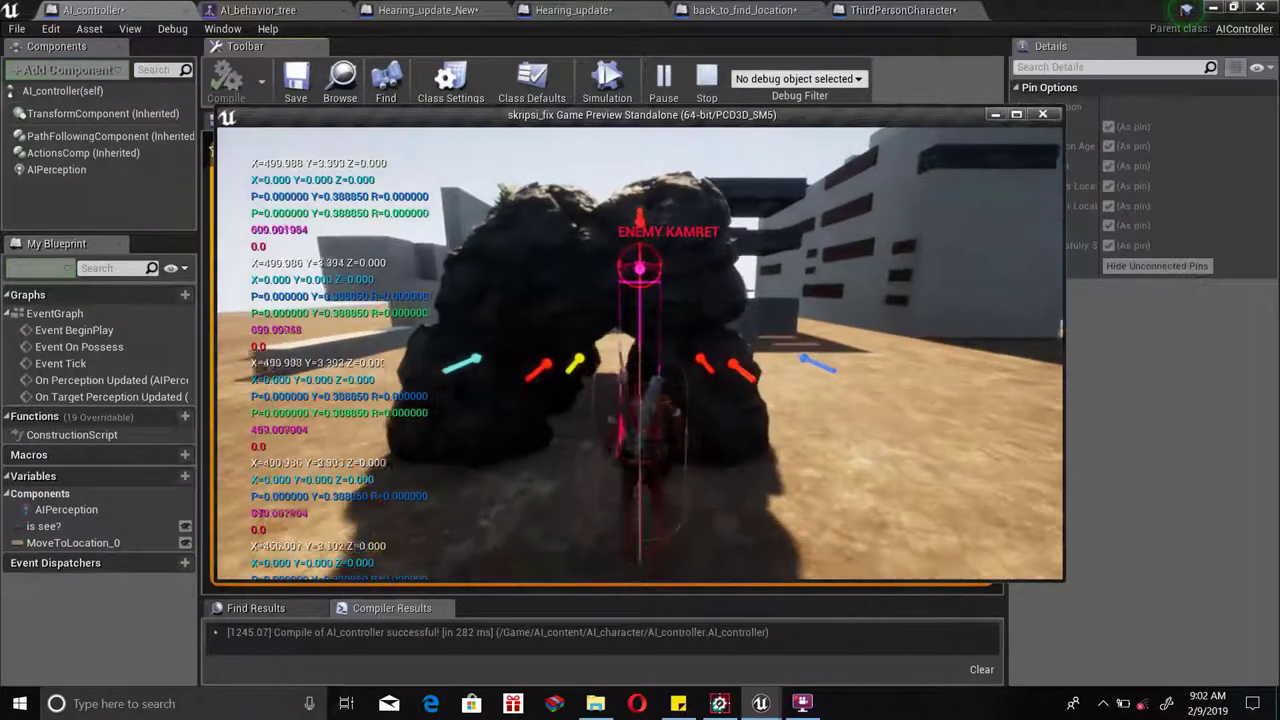
Confirm the enemy's hear something key reads true in the gameplay debugger, then end play.
key("apostrophe")
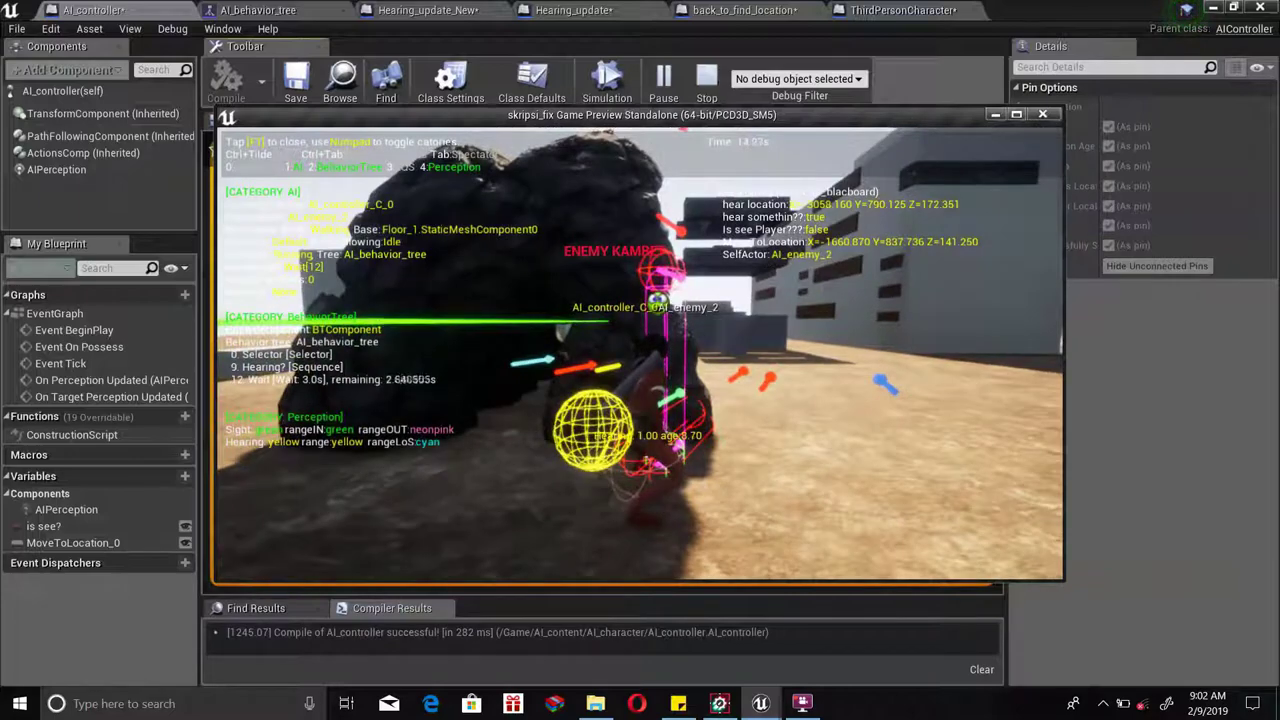
key("Escape")
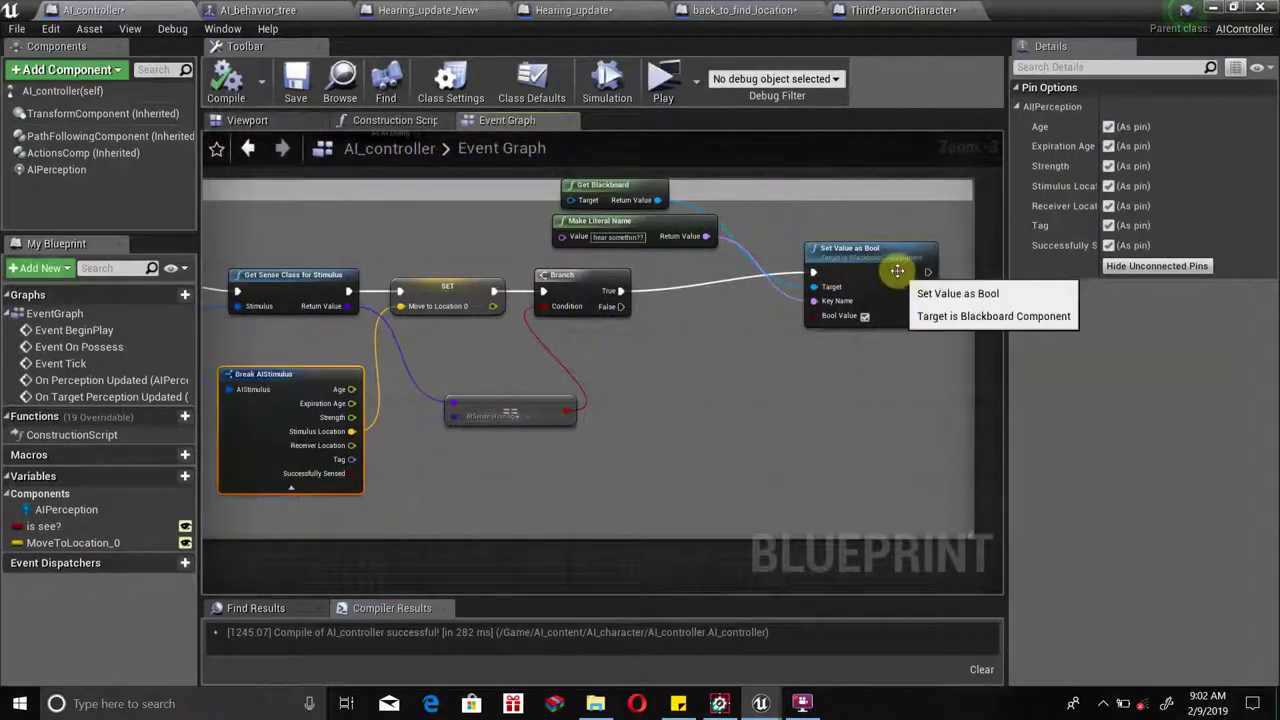
Delete the Branch node from the hearing chain.
left_click_drag(895, 280, 903, 289)
left_click_drag(586, 326, 620, 345)
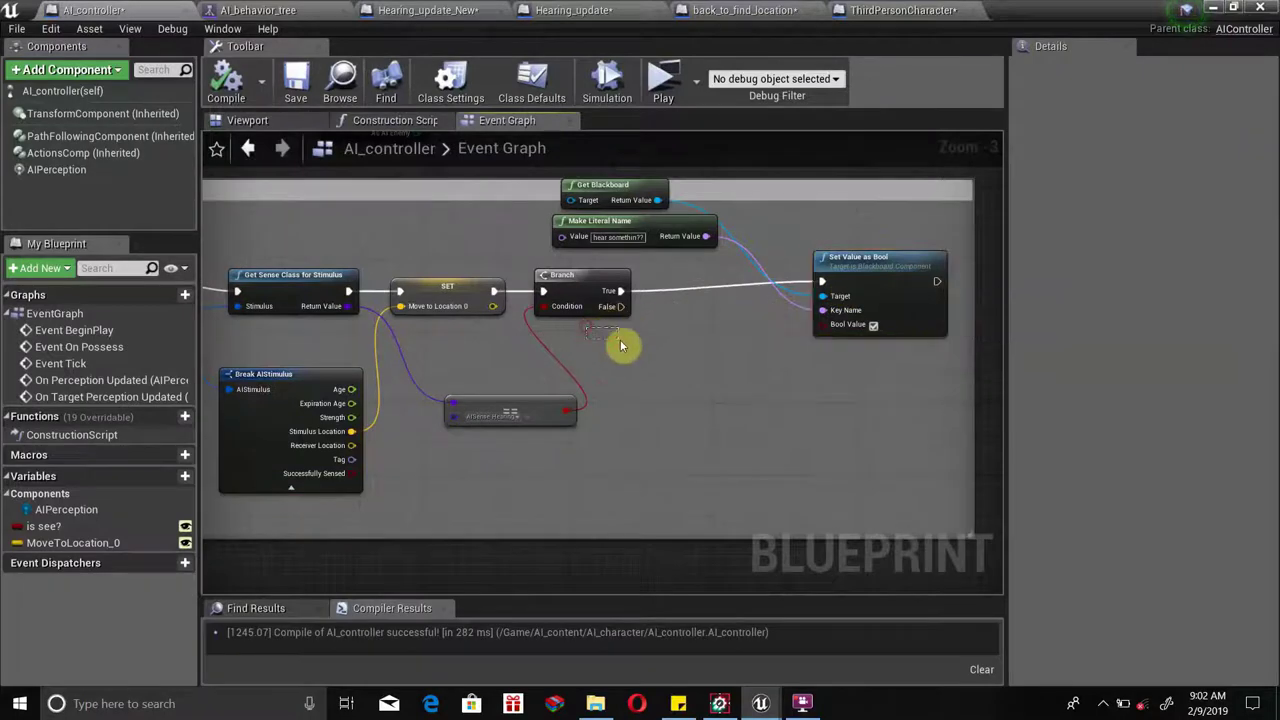
right_click_drag(813, 351, 873, 381)
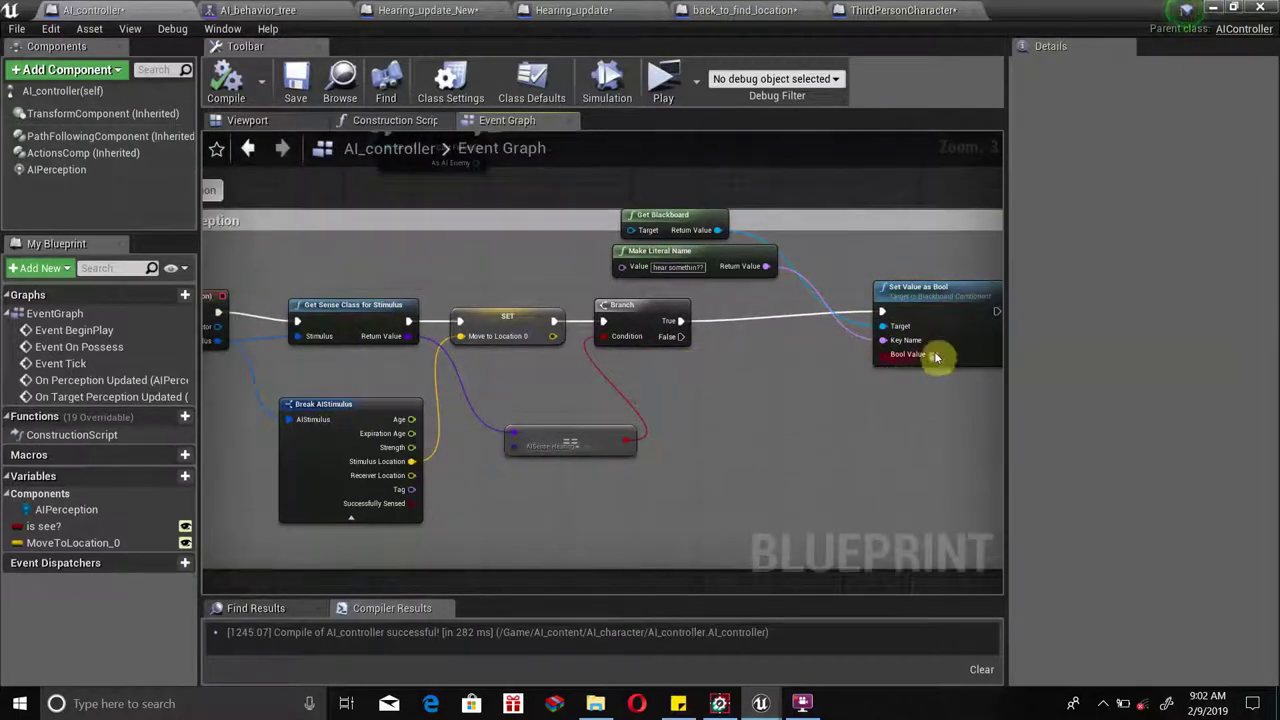
left_click(622, 312)
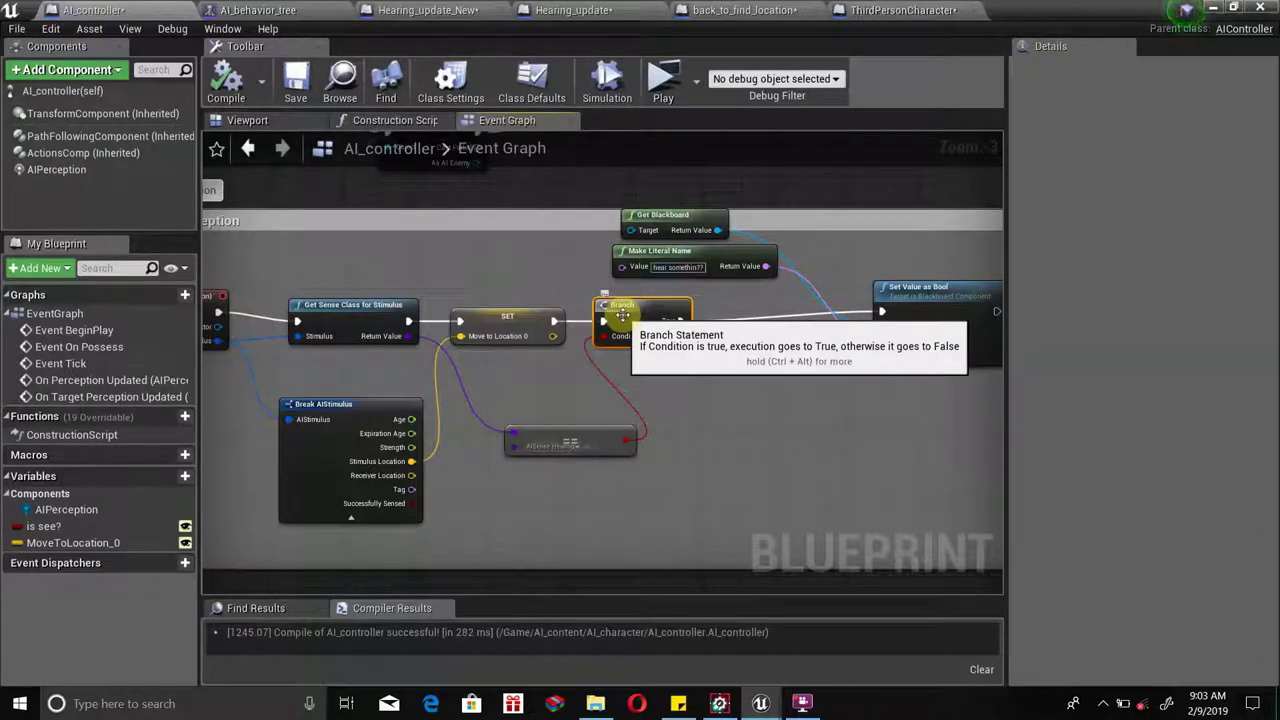
key("Delete")
Wire SET into Set Value as Bool, feed the hearing equality to Bool Value, and compile.
left_click_drag(917, 321, 763, 328)
left_click(549, 325)
left_click_drag(553, 322, 729, 320)
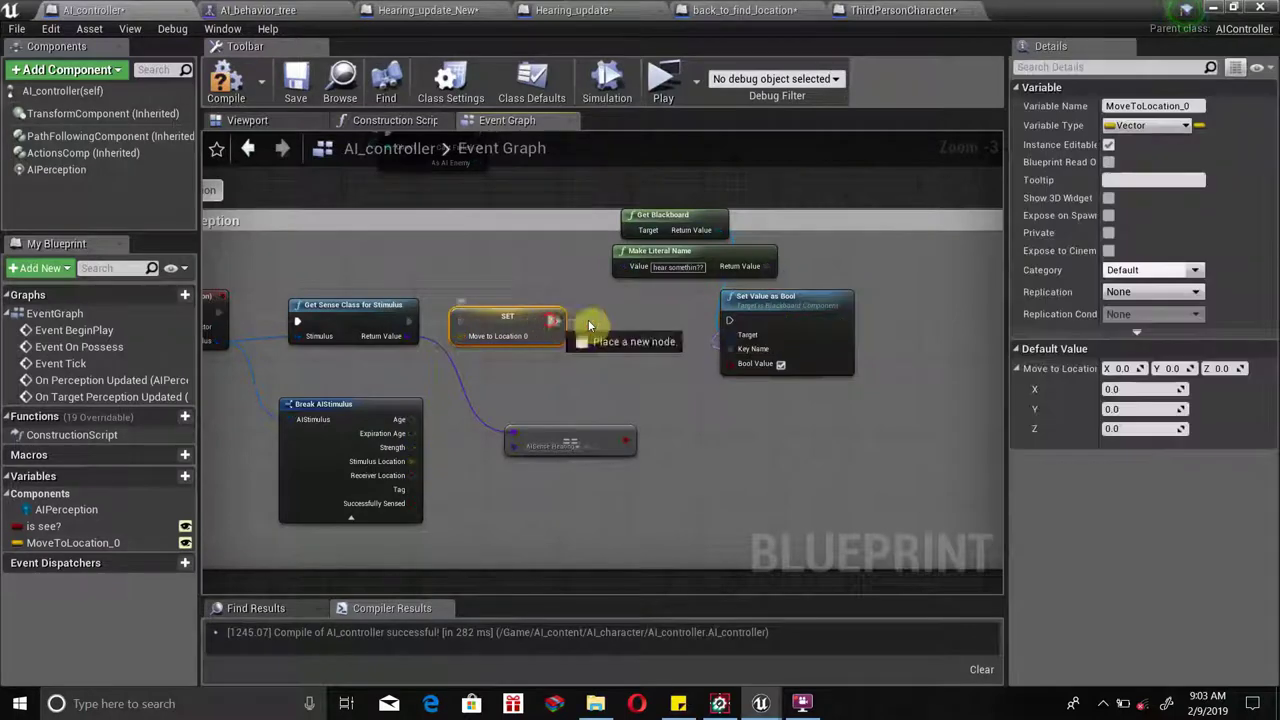
left_click_drag(627, 443, 740, 363)
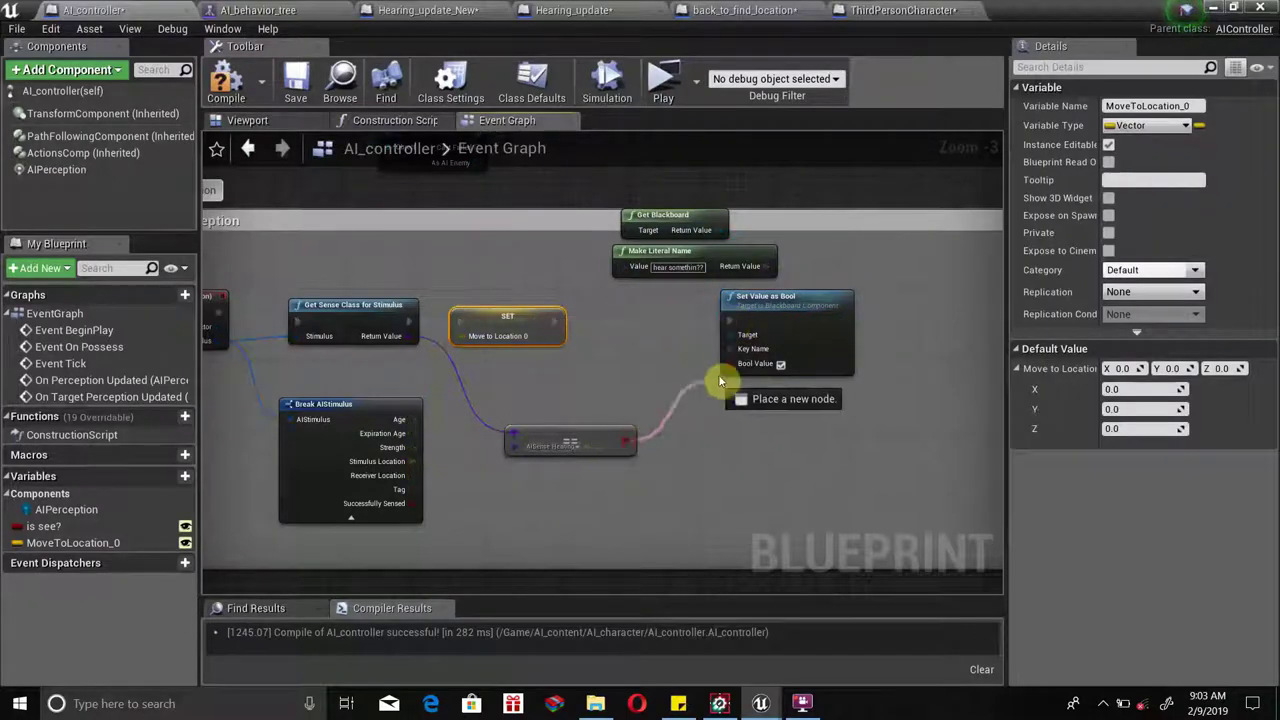
left_click(217, 84)
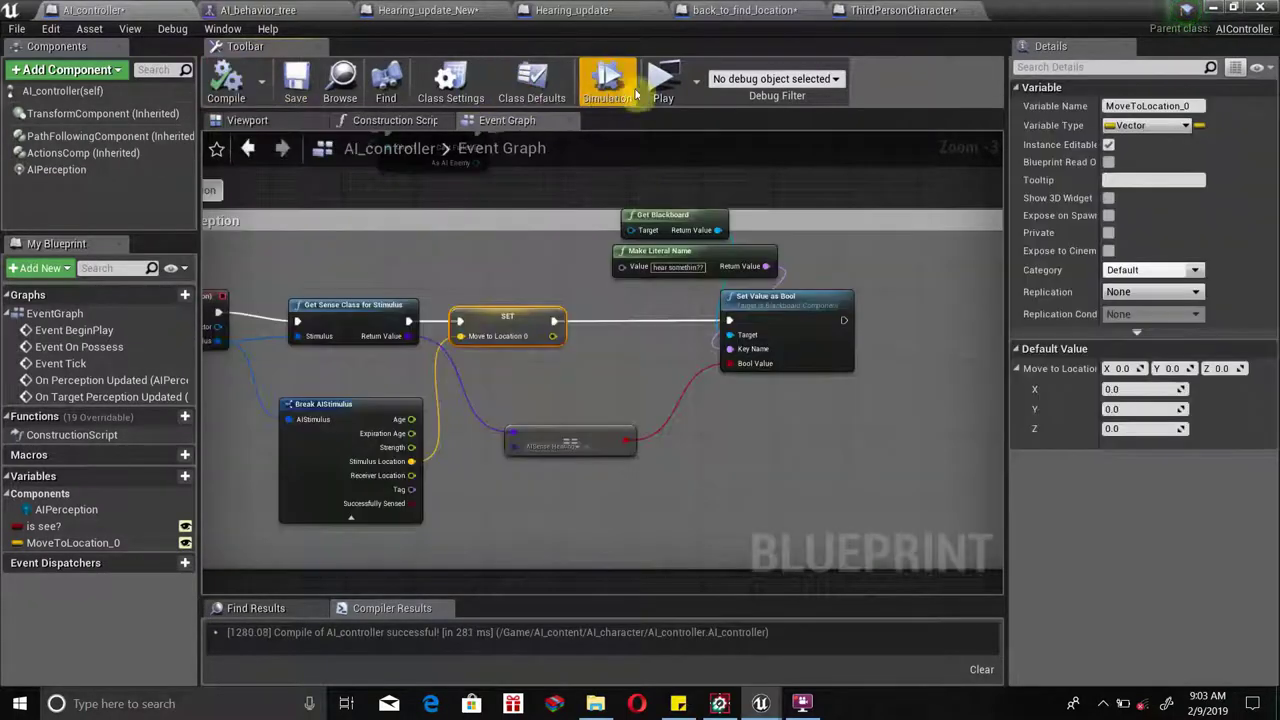
key("alt+p")
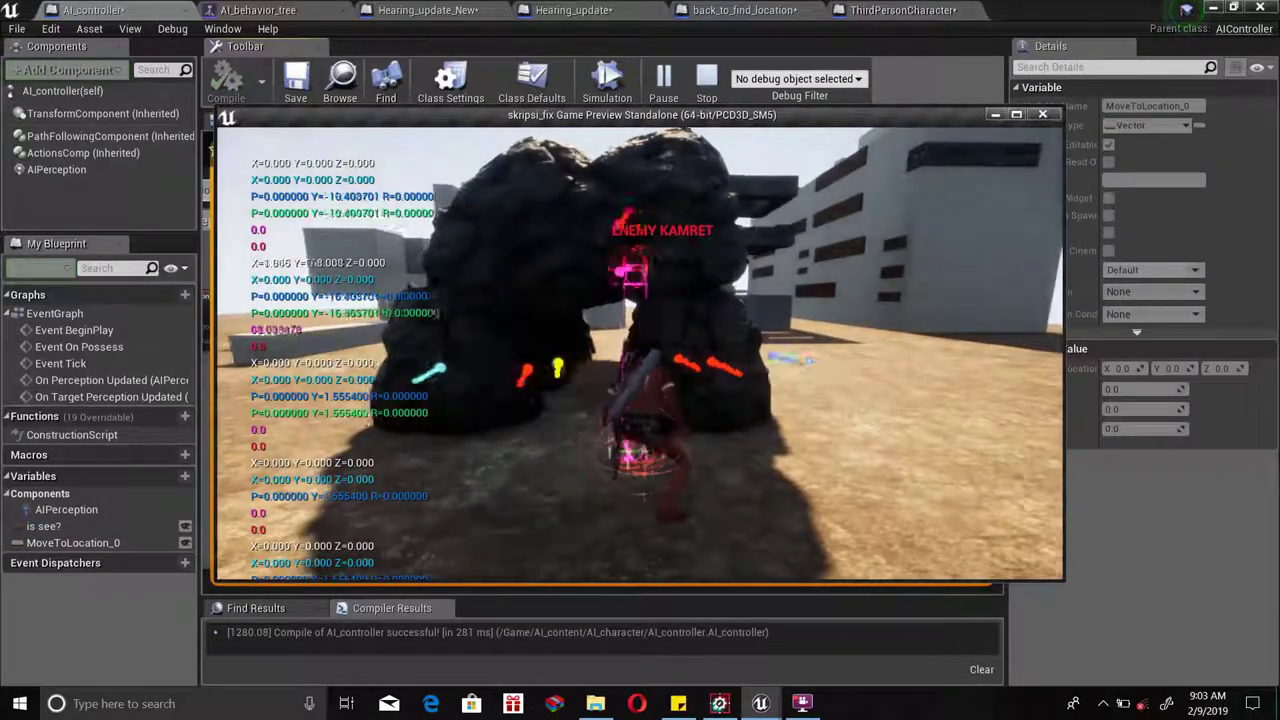
key("w")
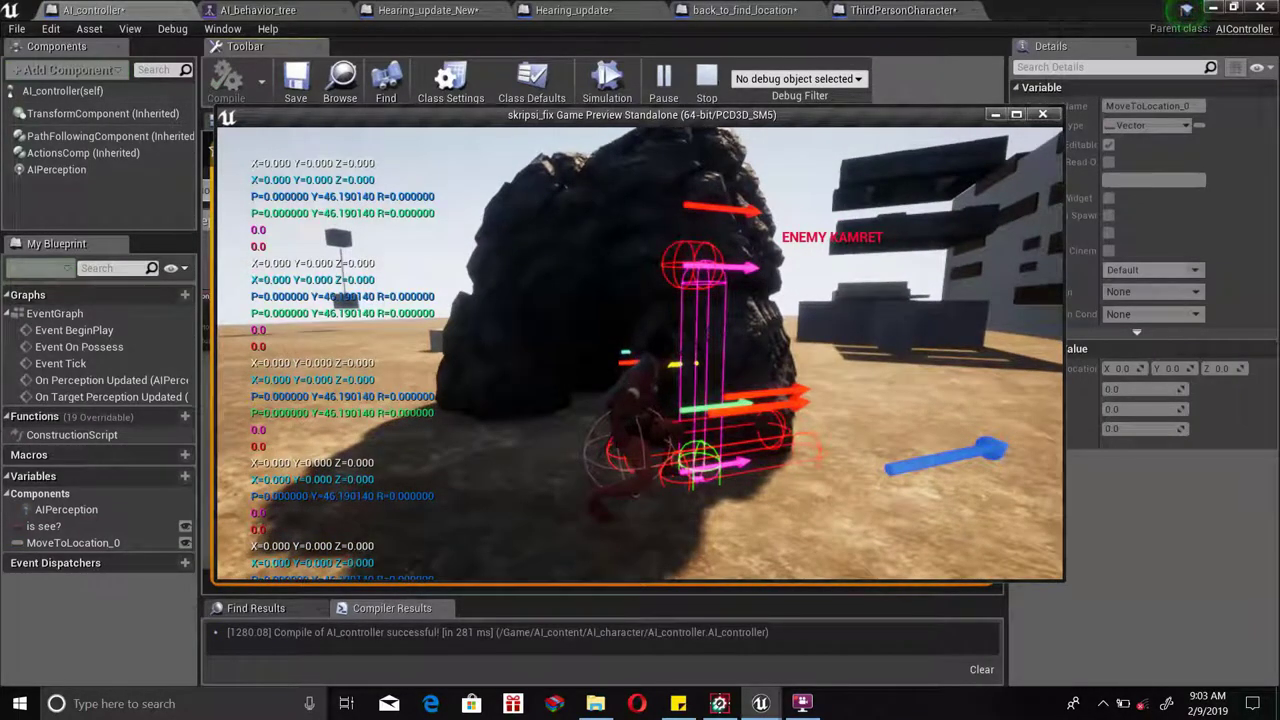
key("apostrophe")
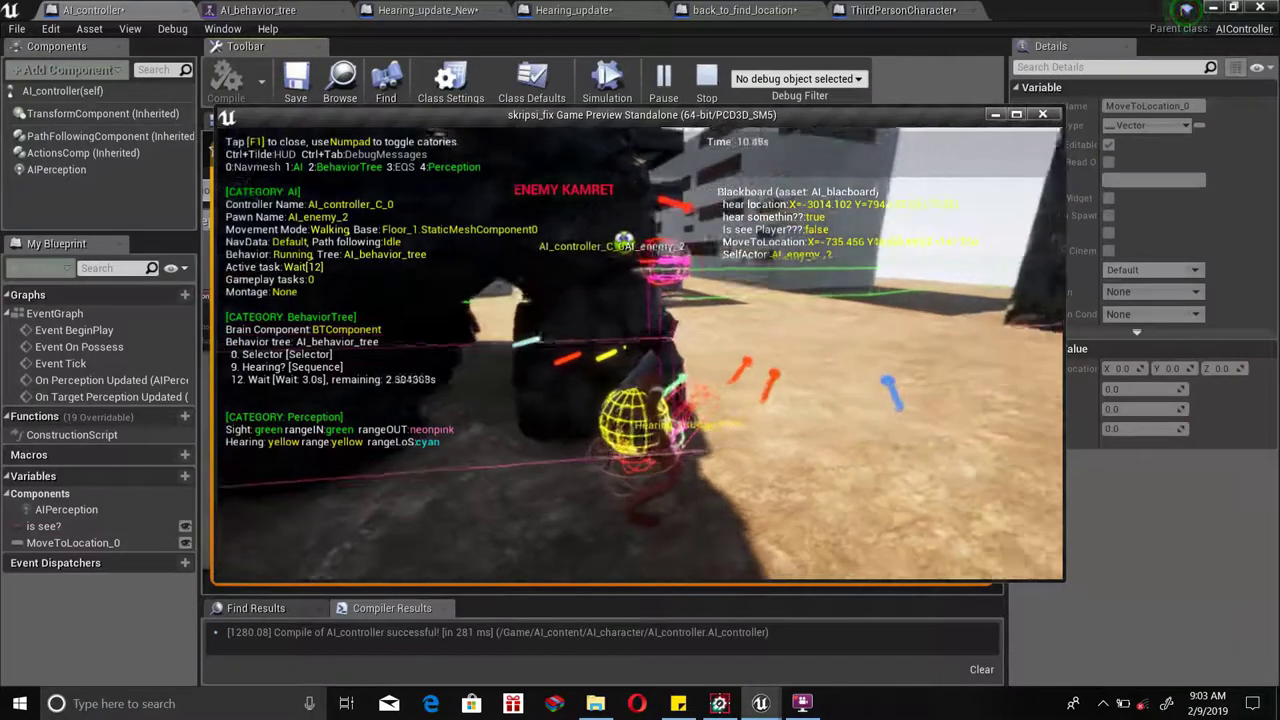
key("grave")
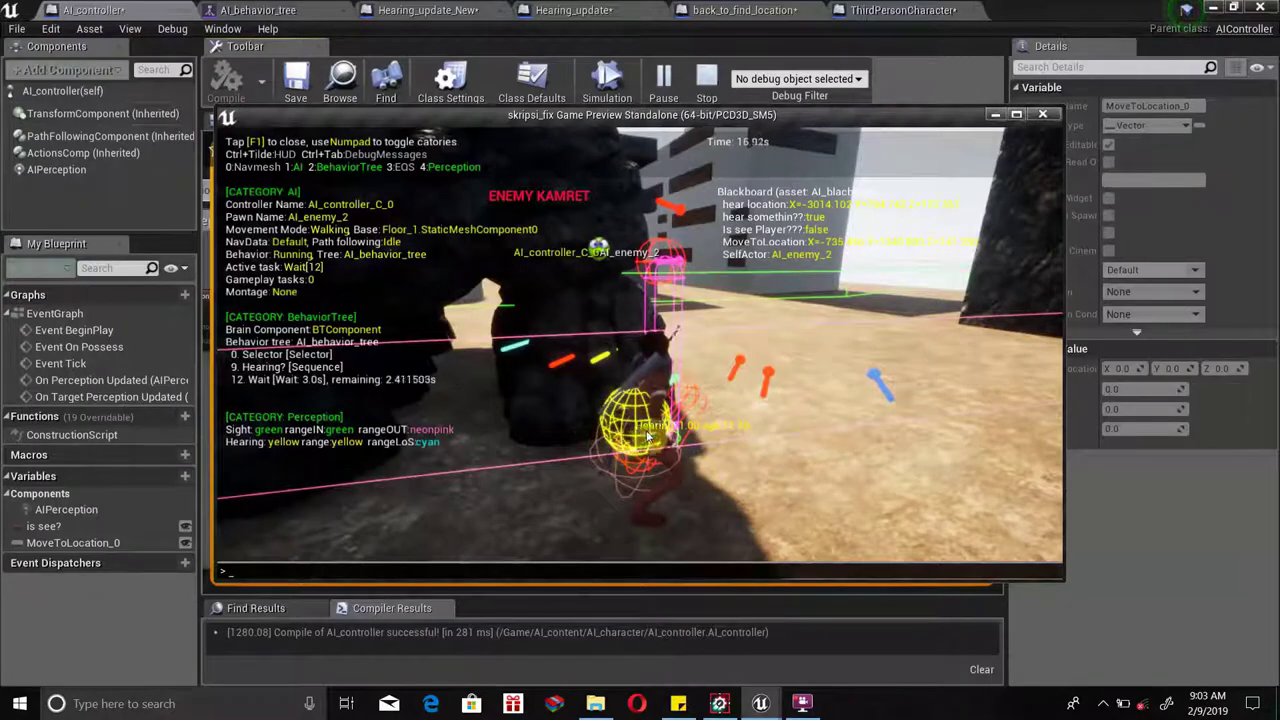
key("Escape")
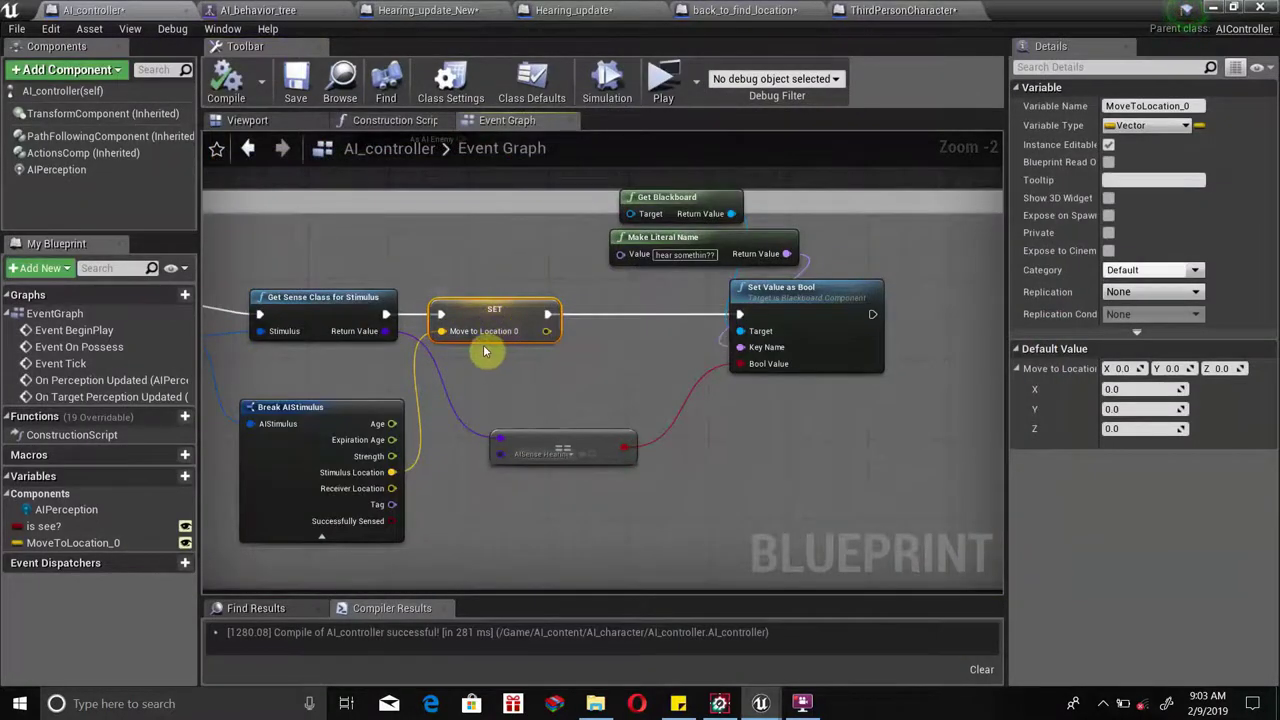
left_click_drag(476, 315, 486, 315)
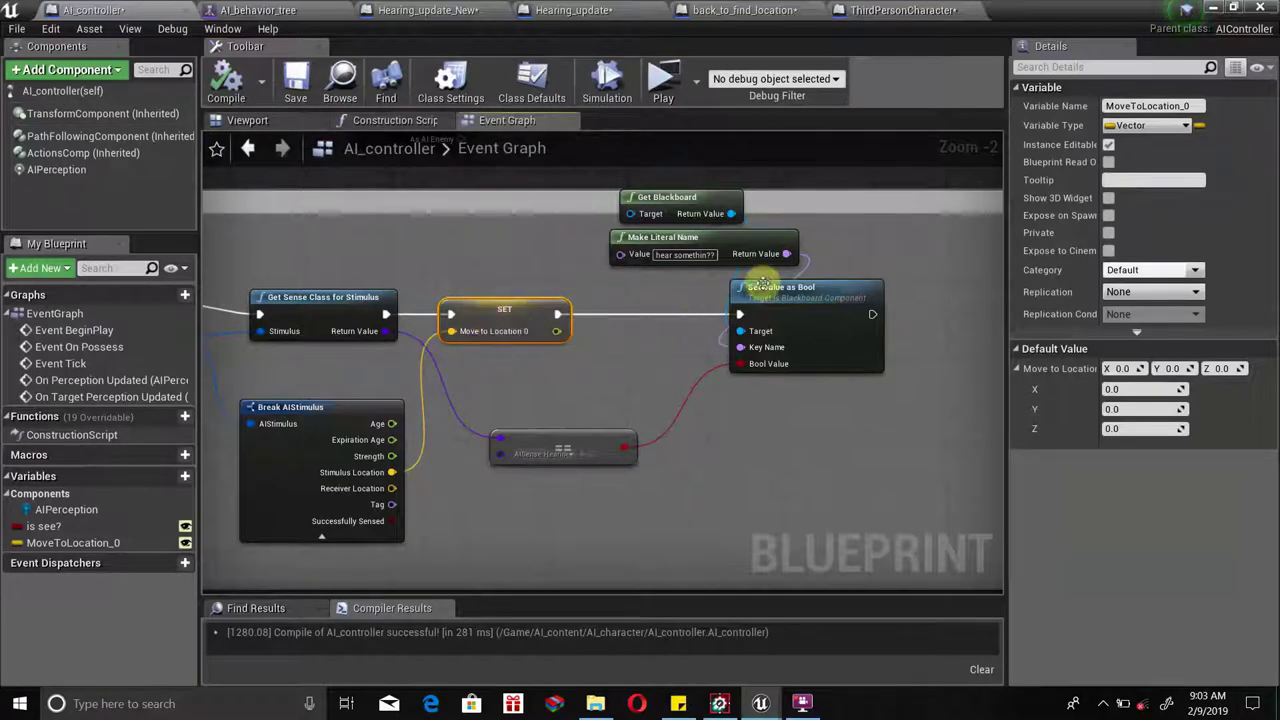
left_click_drag(788, 293, 773, 293)
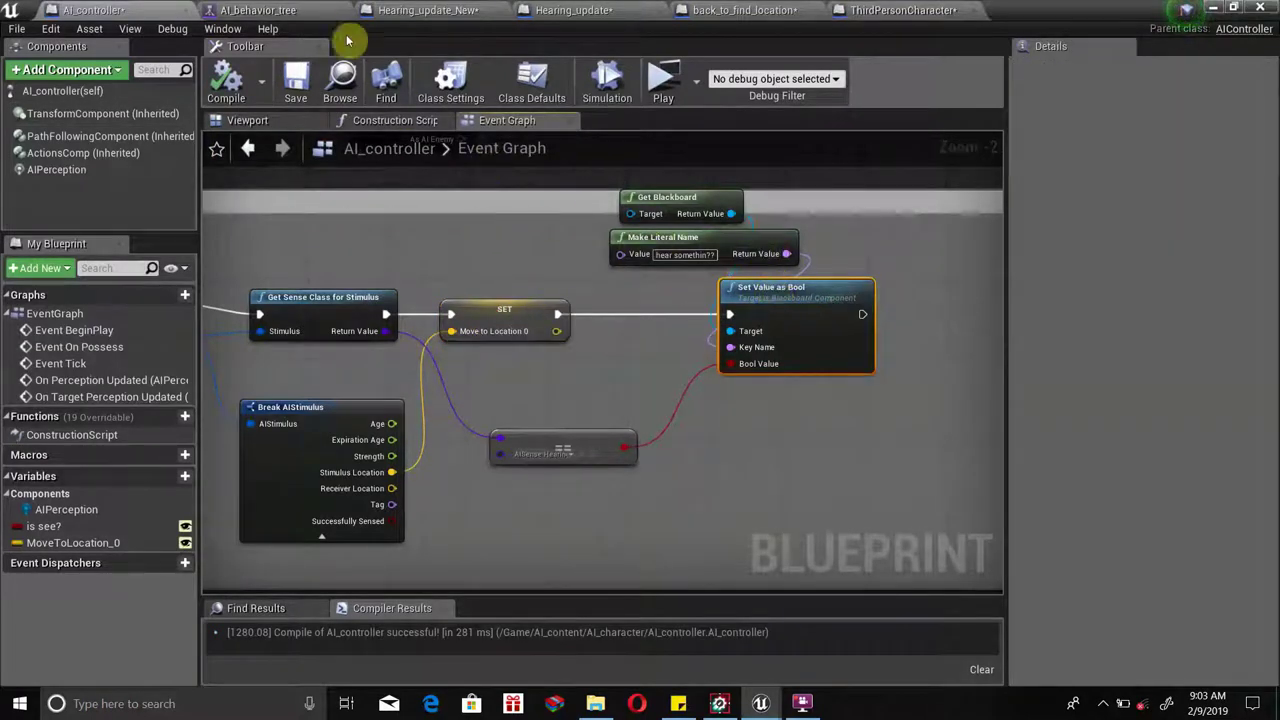
left_click(290, 10)
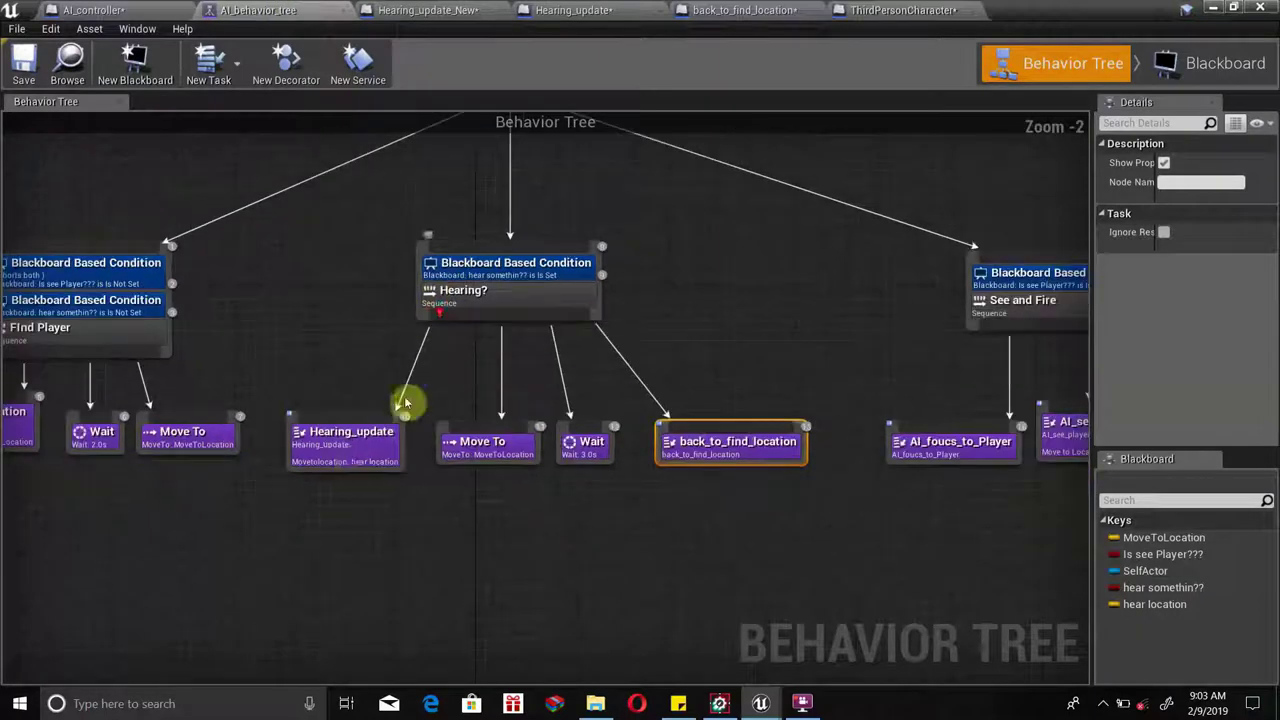
Set the Hearing? sequence's Move To Blackboard Key to hear location instead of MoveToLocation.
left_click(497, 440)
scroll(437, 489, "up", 2)
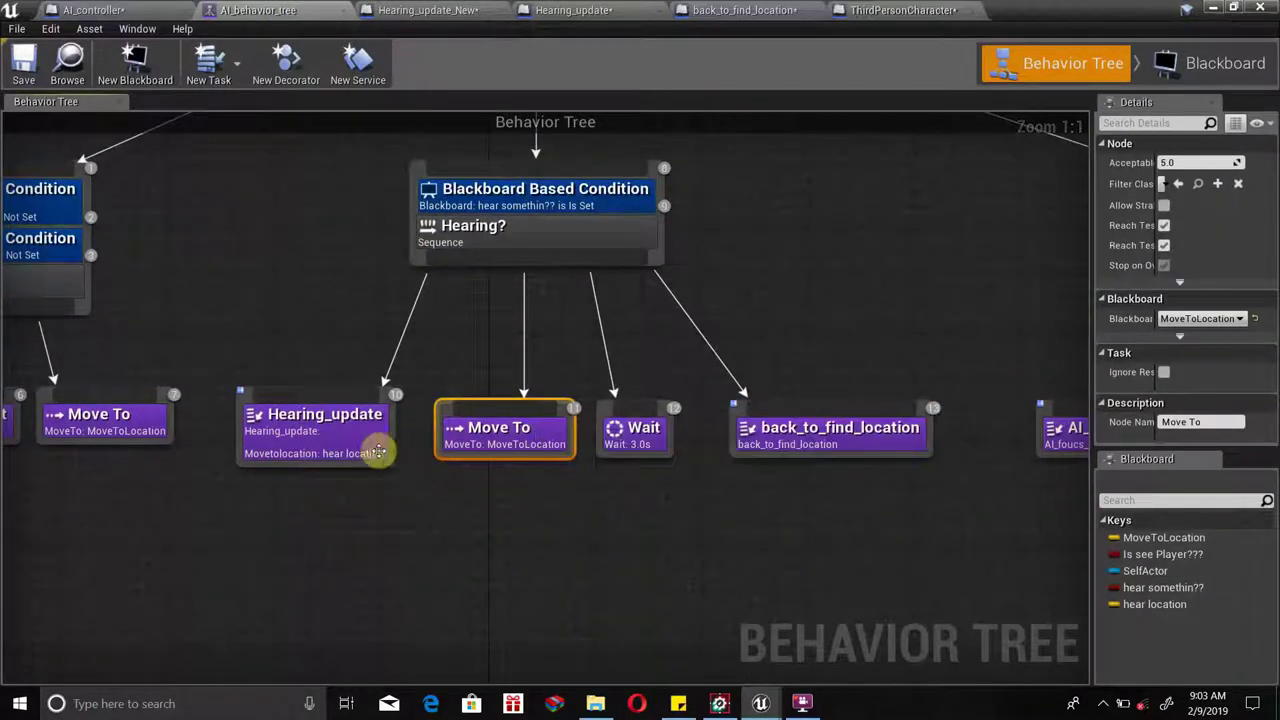
left_click(307, 431)
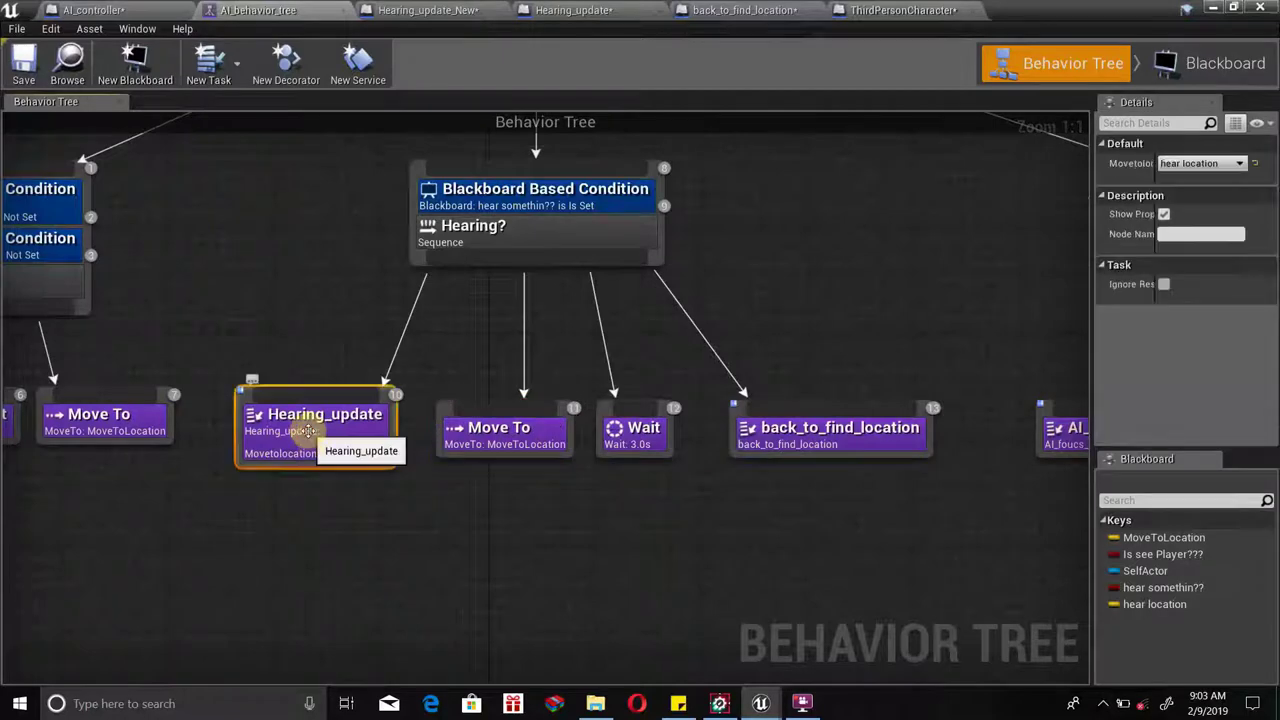
left_click_drag(307, 431, 321, 433)
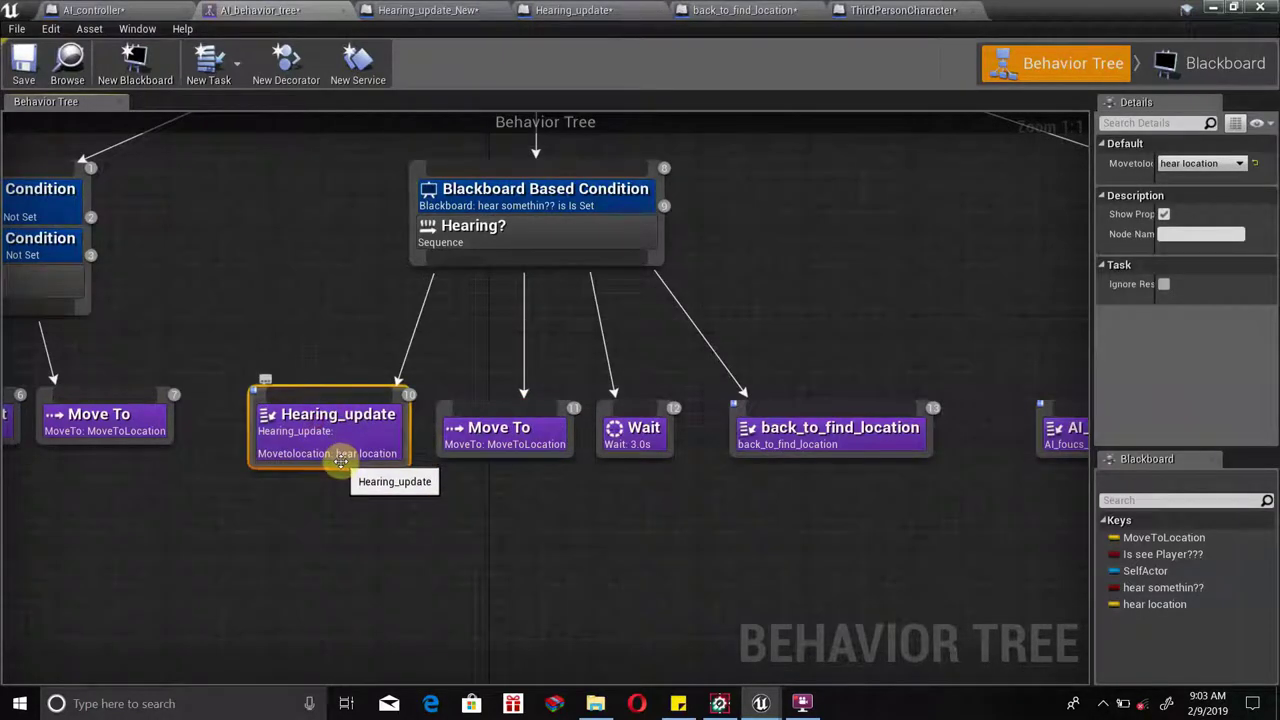
left_click(517, 432)
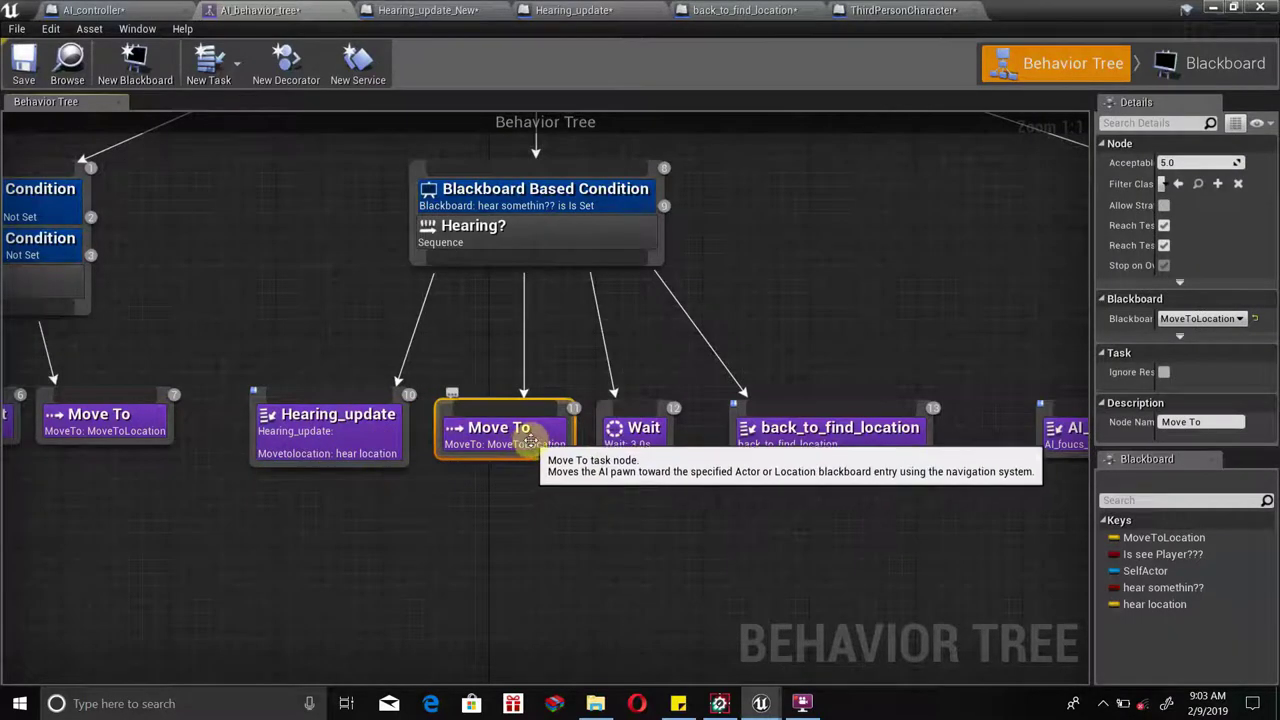
left_click(1195, 318)
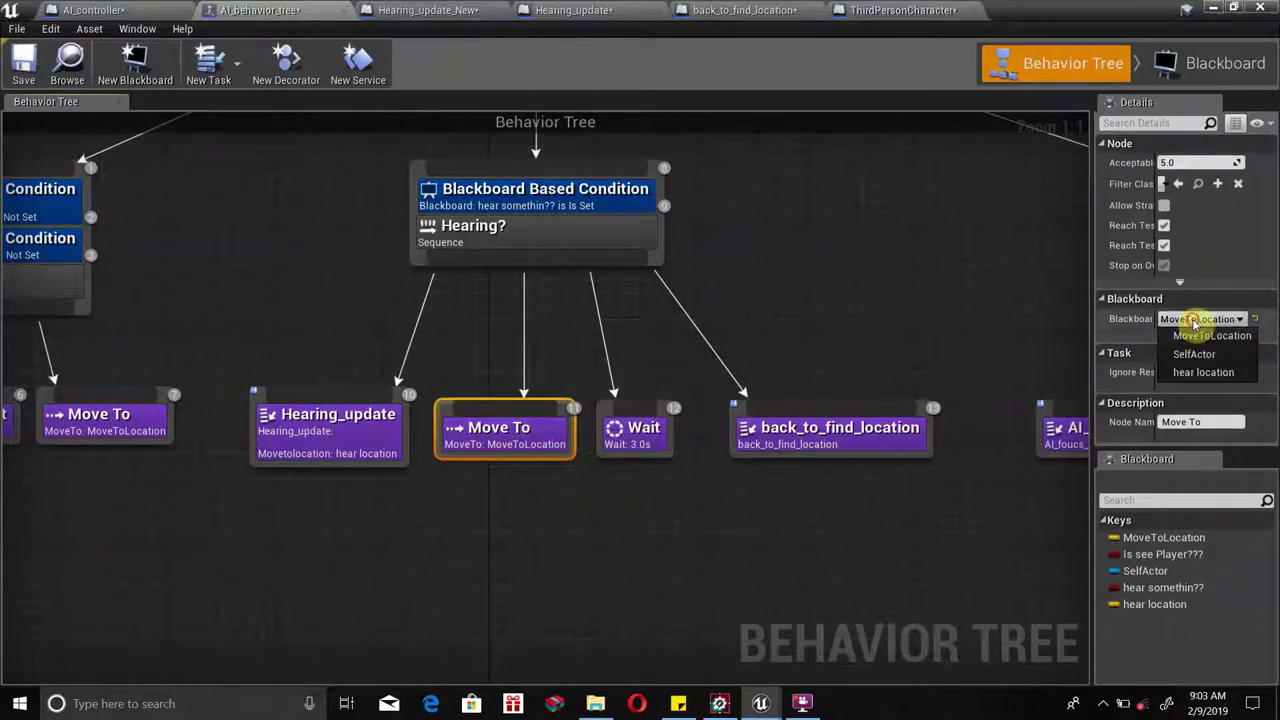
left_click(1203, 372)
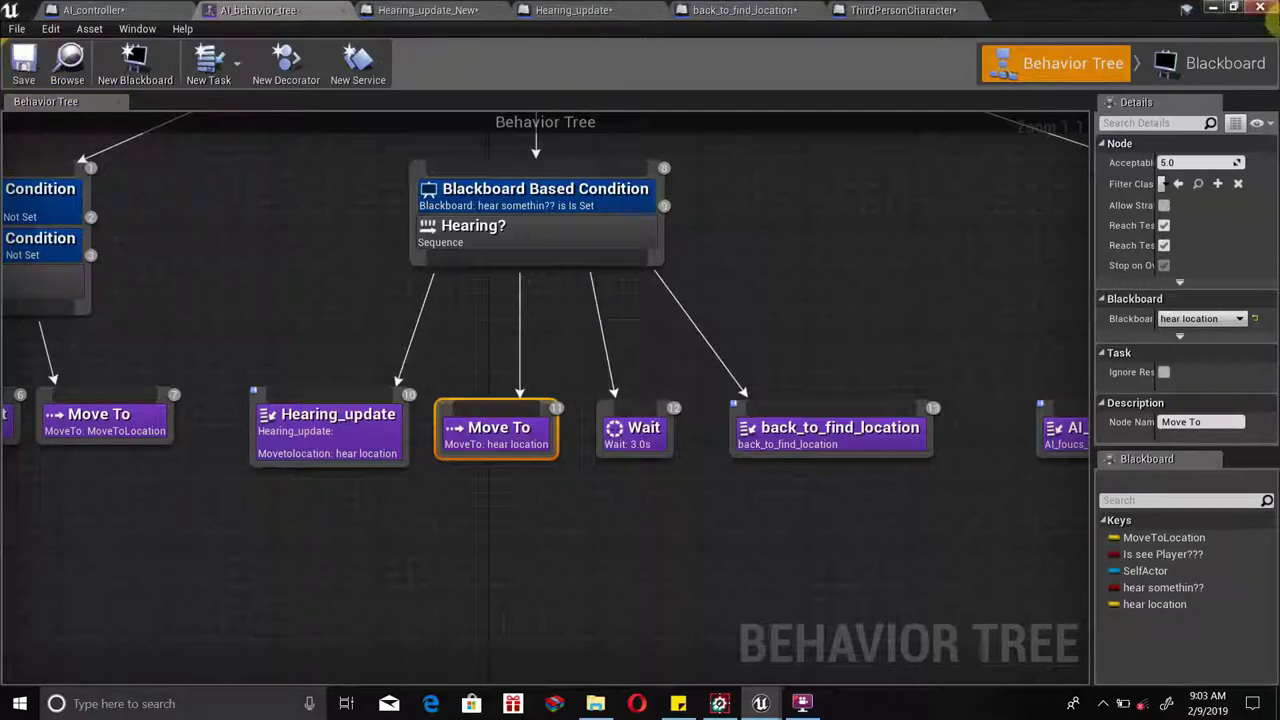
left_click(1214, 7)
left_click(1260, 7)
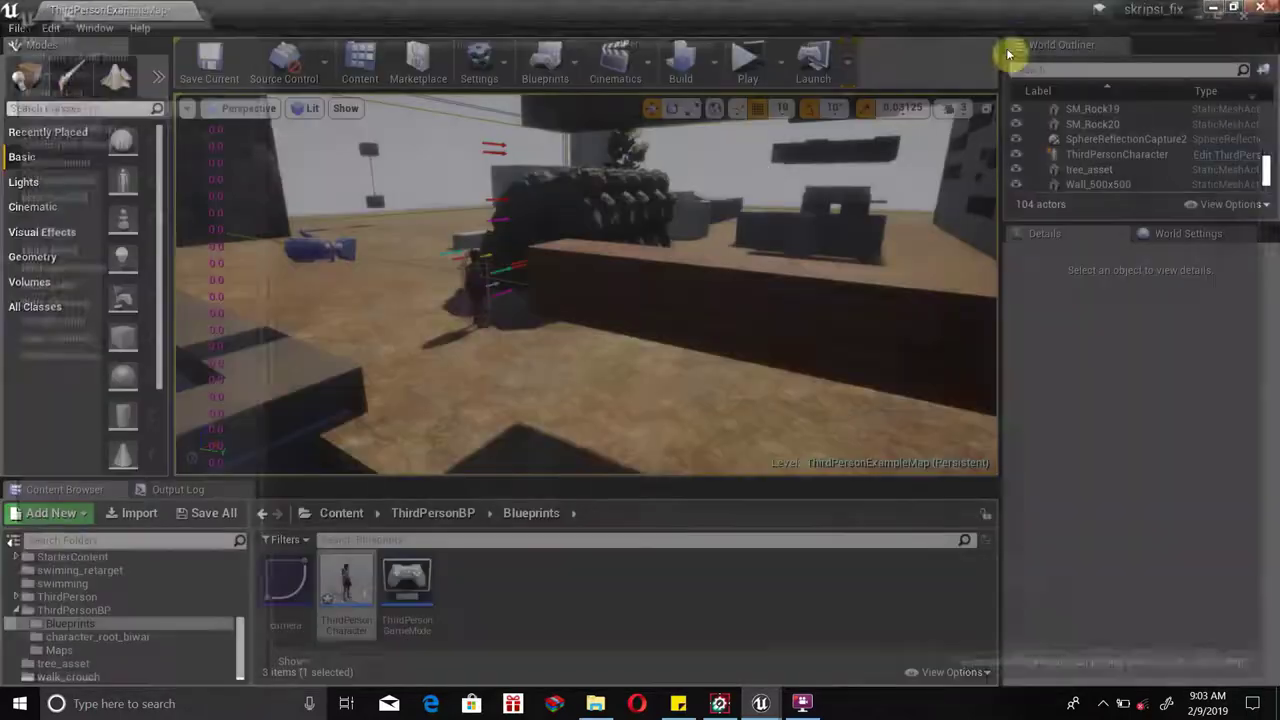
left_click(748, 63)
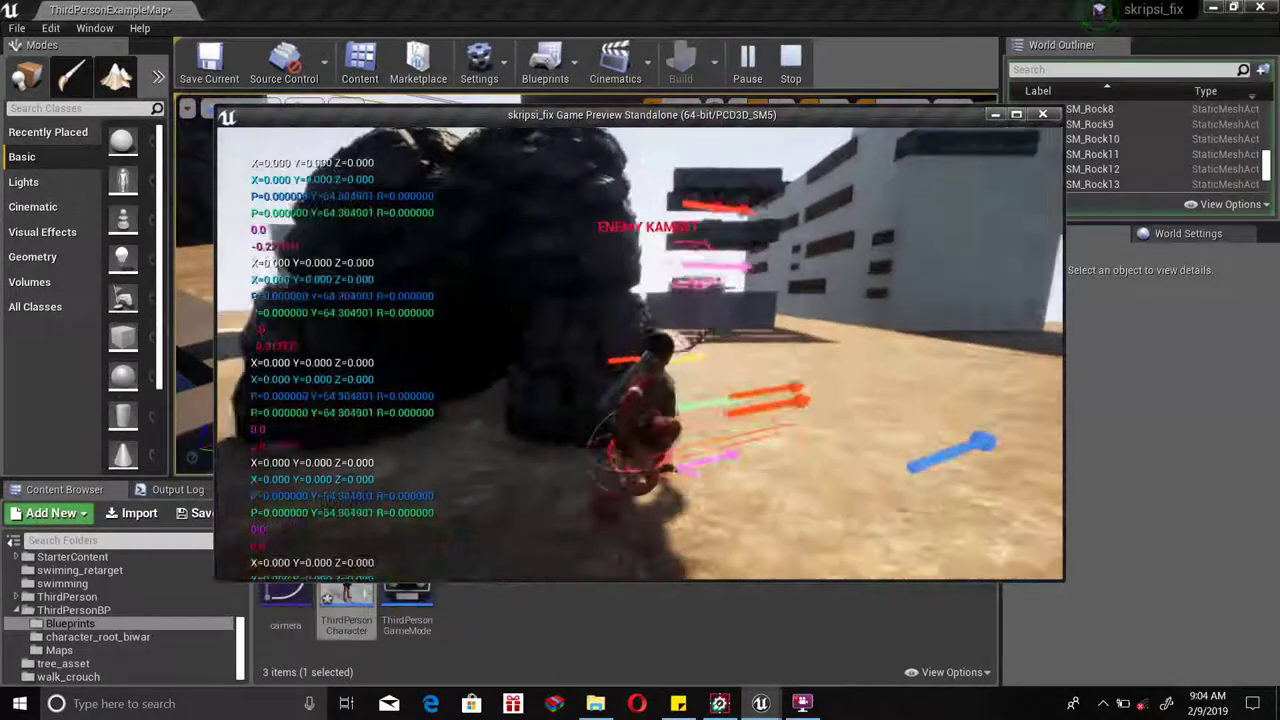
key("apostrophe")
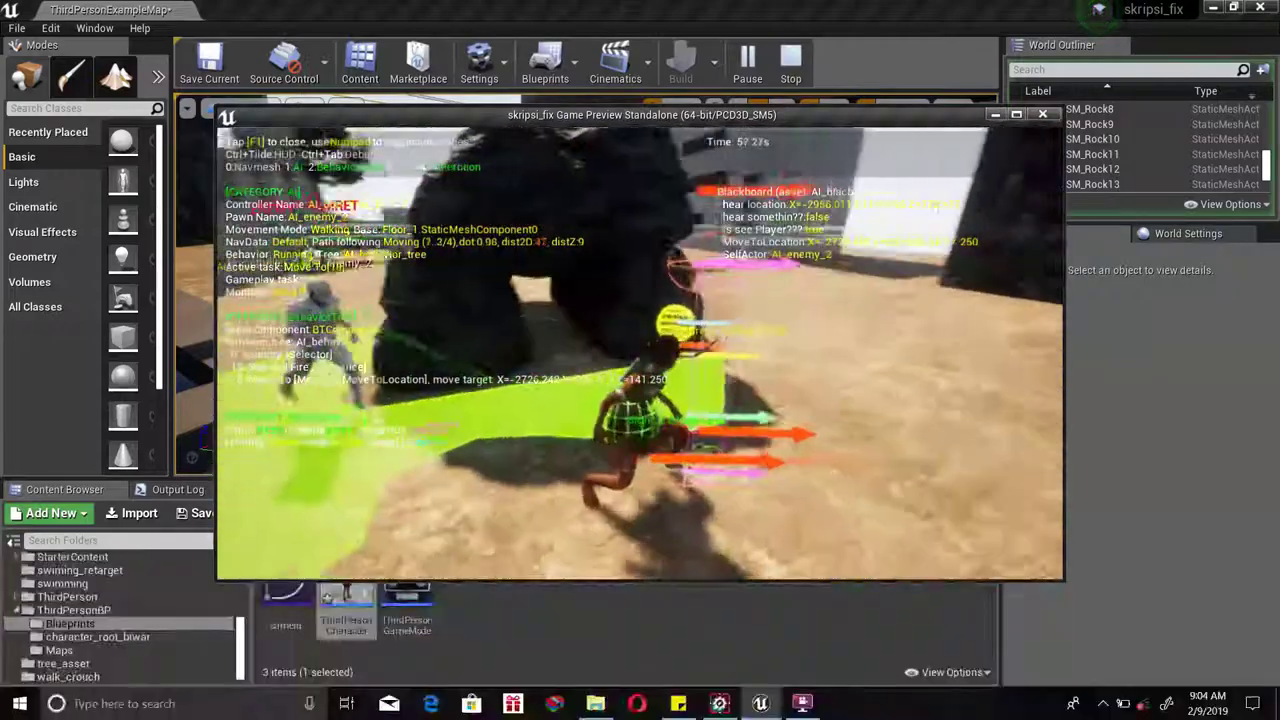
key("Escape")
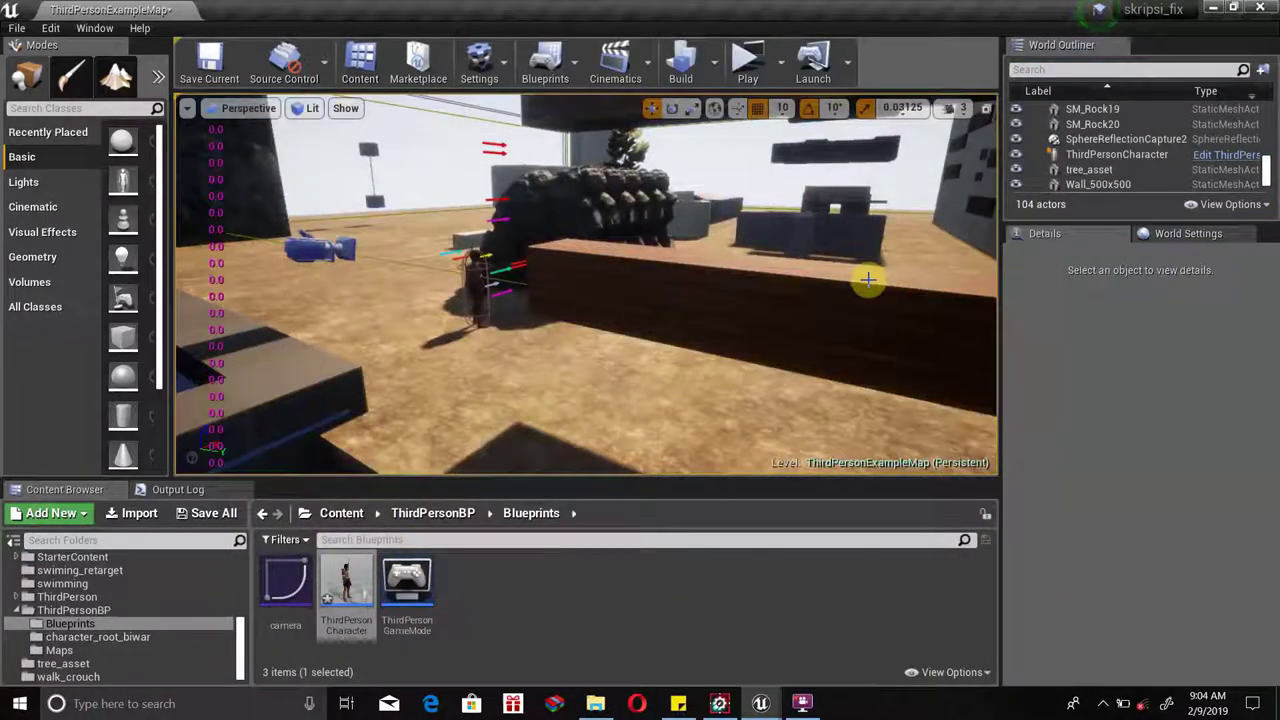
Bring up the FlashBack recorder's tray menu with its Stop recording option.
left_click(802, 705)
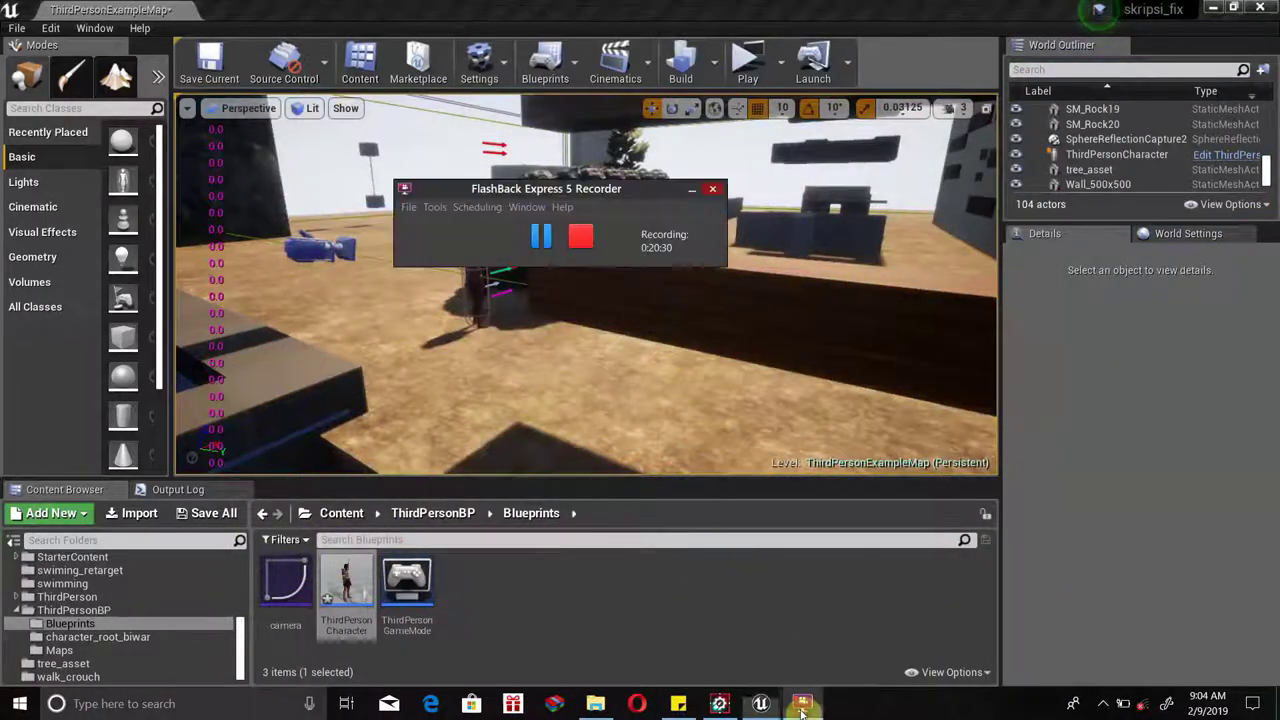
left_click(802, 705)
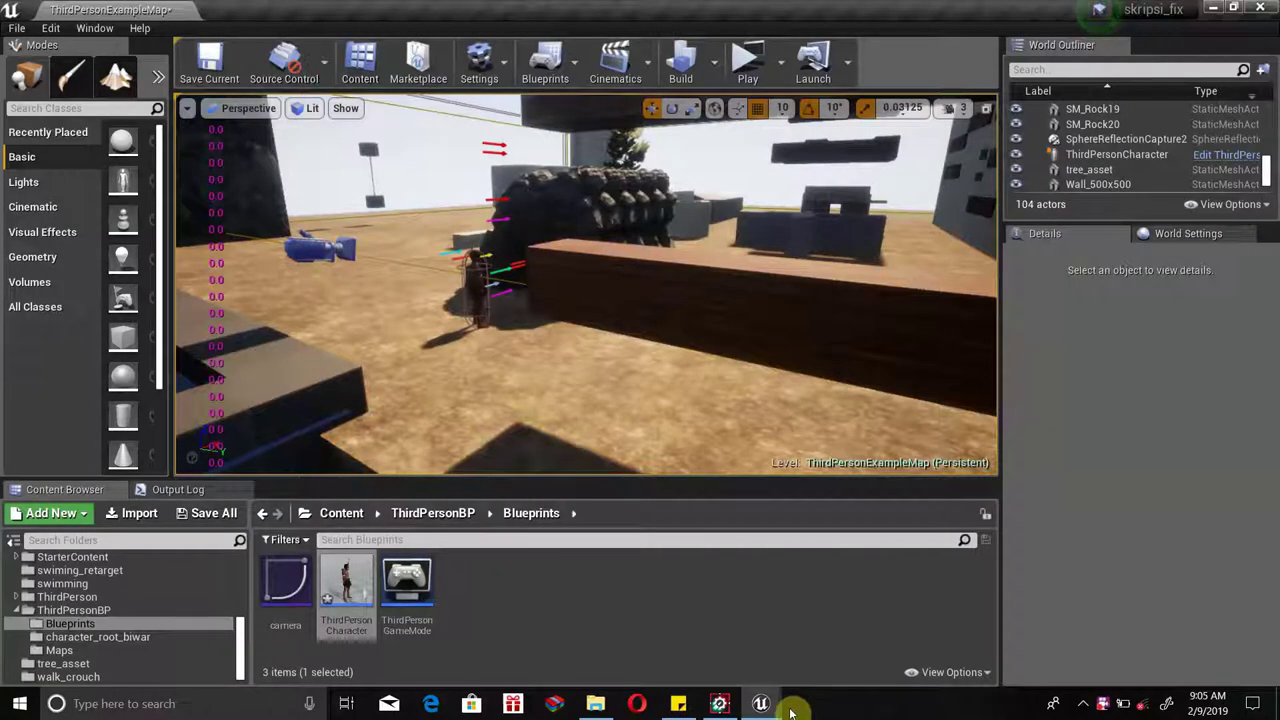
right_click_drag(468, 252, 547, 258)
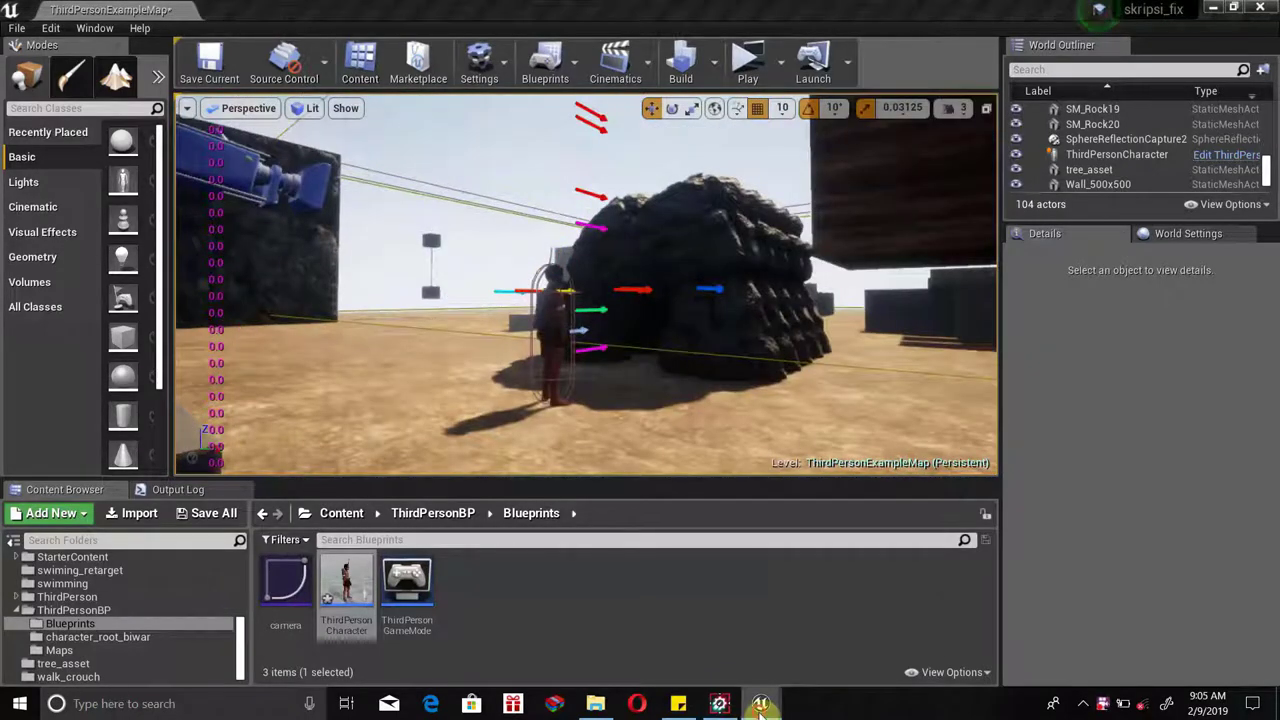
mouse_move(760, 703)
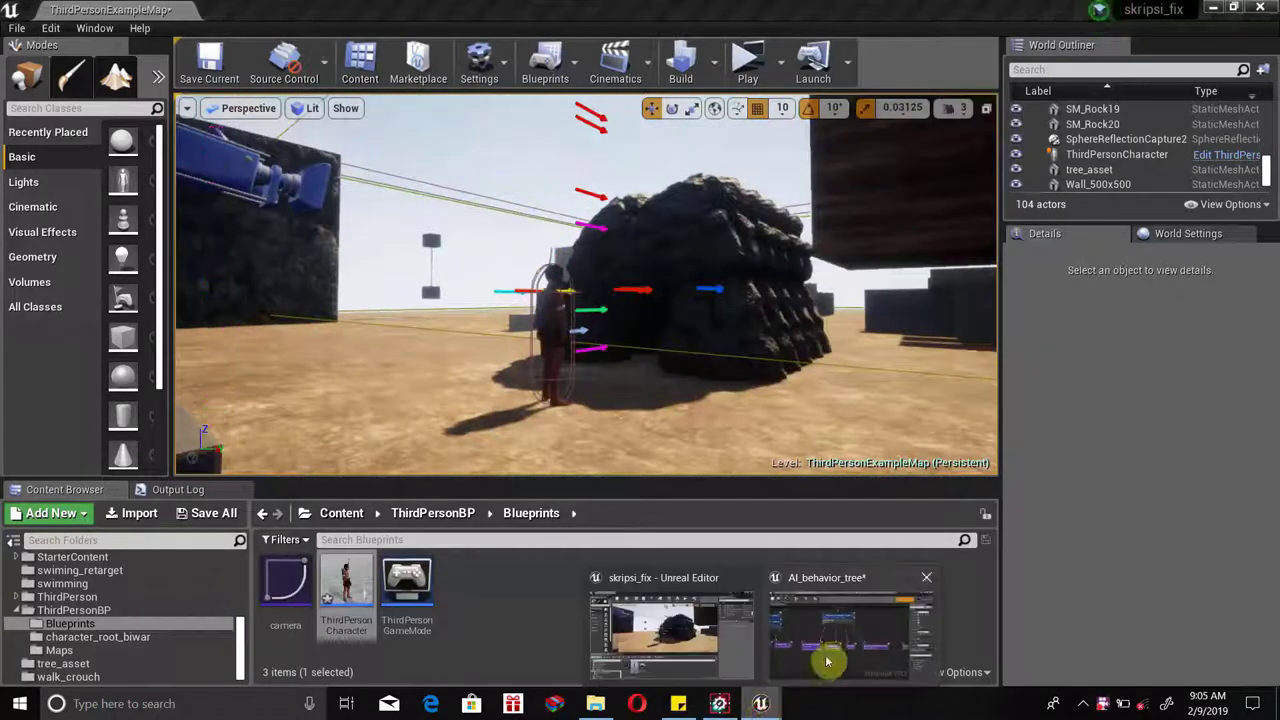
left_click(1087, 706)
right_click(1120, 638)
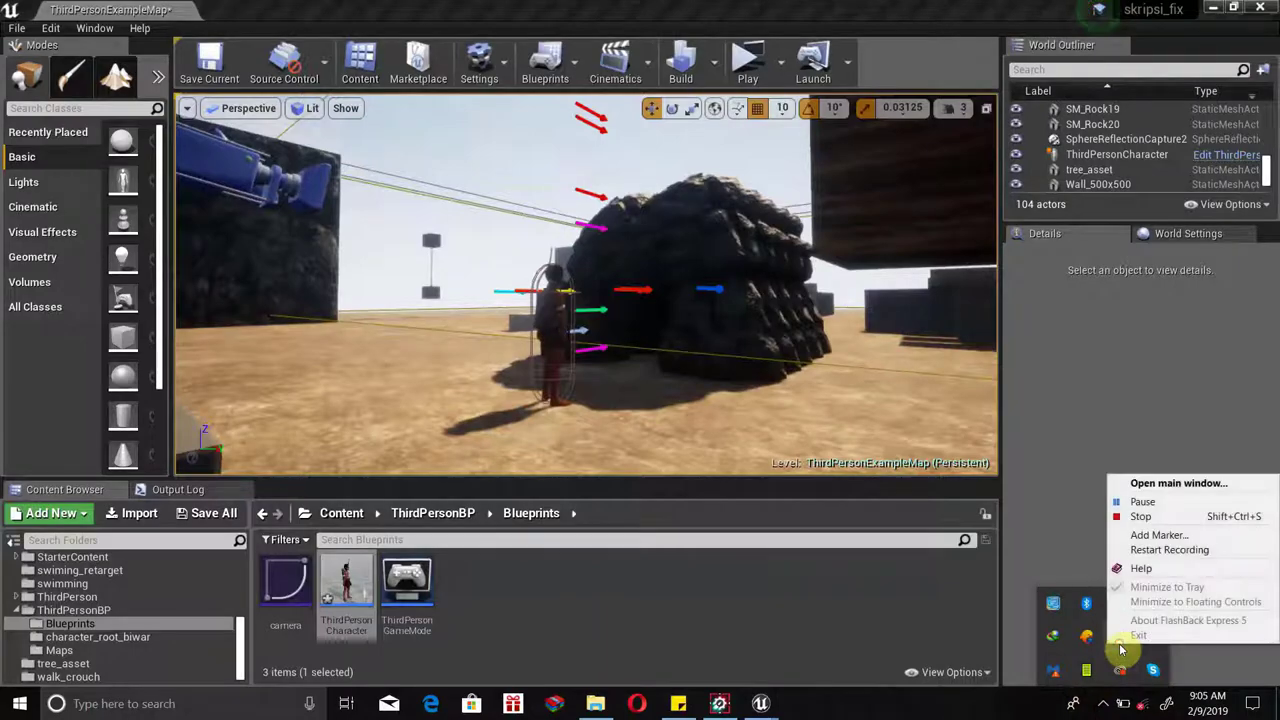